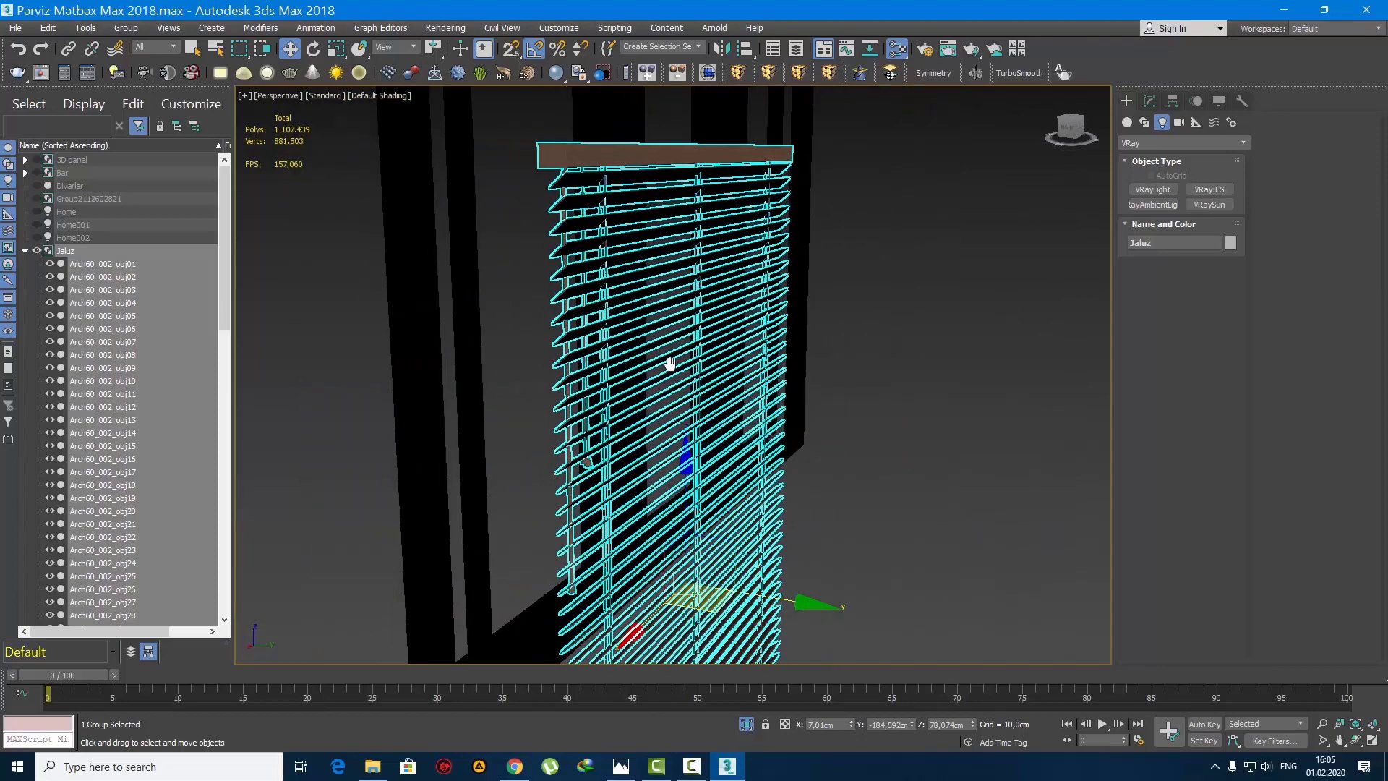
# Step: Turn the blind parallel to the window and raise it over the window frame in the front view
pyautogui.press('e')
pyautogui.moveTo(783, 608); pyautogui.dragTo(810, 606)
pyautogui.scroll(-5, 630, 434)
pyautogui.keyDown('alt'); pyautogui.moveTo(783, 513); pyautogui.dragTo(648, 470, button='middle'); pyautogui.keyUp('alt')
pyautogui.press('f')
pyautogui.scroll(-5, 629, 401)
pyautogui.scroll(3, 649, 470)
pyautogui.press('w')
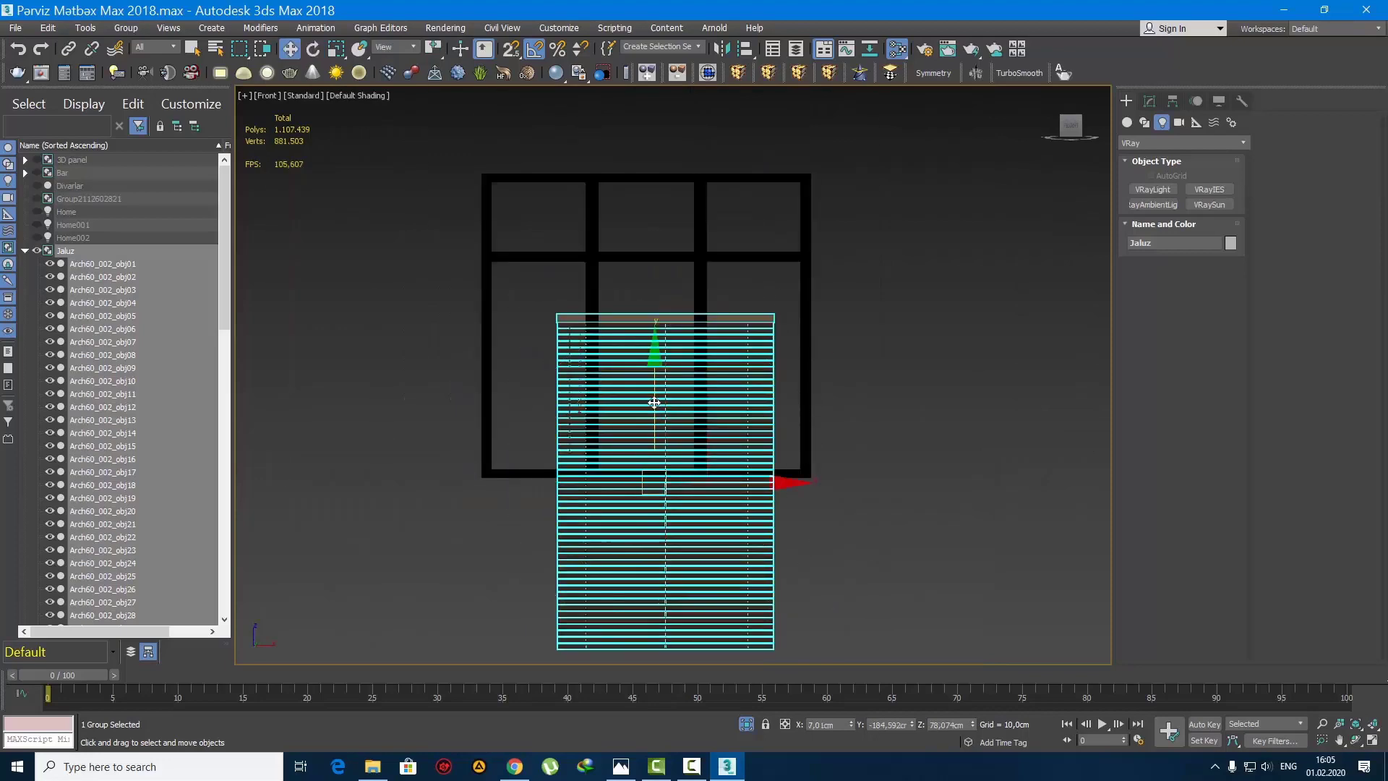
pyautogui.moveTo(653, 396); pyautogui.dragTo(658, 241)
# Step: Shift the blind up and sideways until its left edge slightly overlaps the left side of the window frame
pyautogui.rightClick(336, 48)
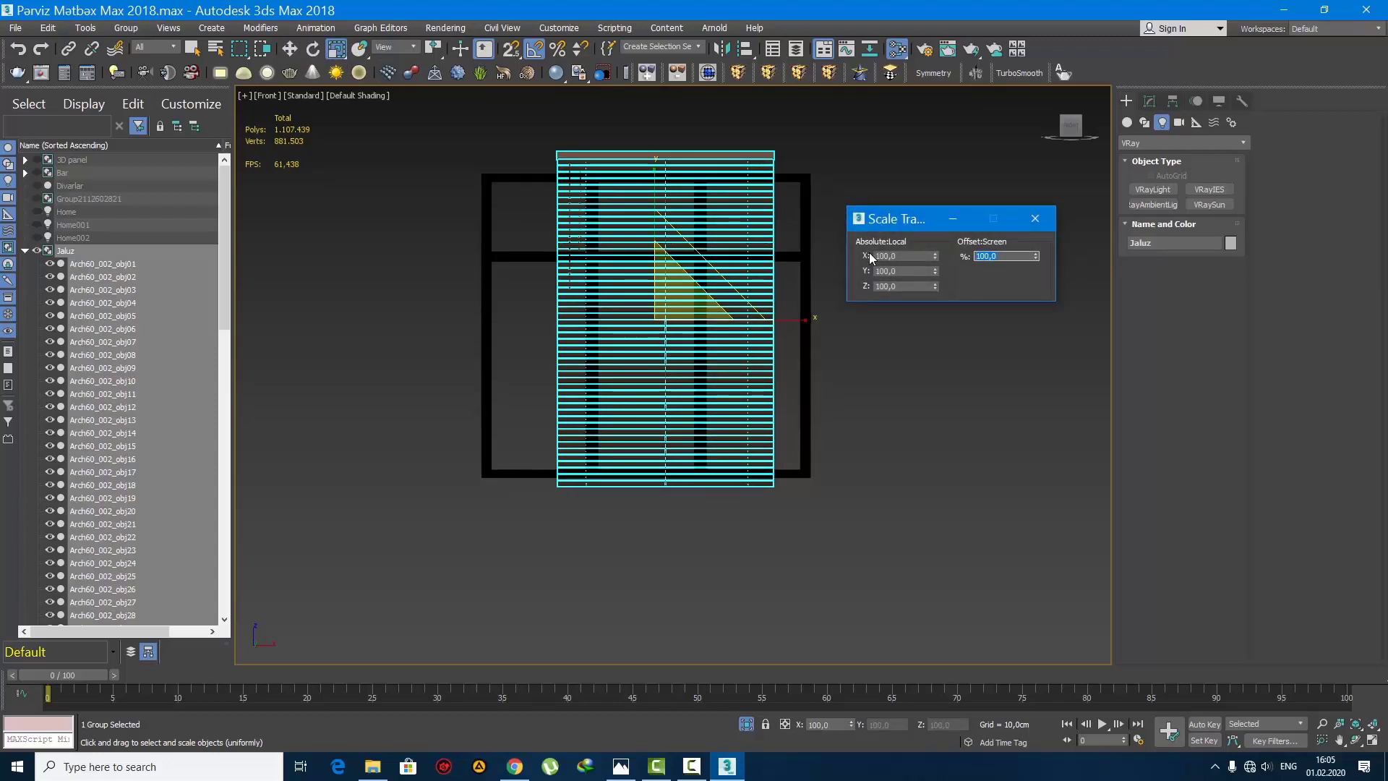
pyautogui.click(1040, 219)
pyautogui.moveTo(701, 253); pyautogui.dragTo(694, 335, button='middle')
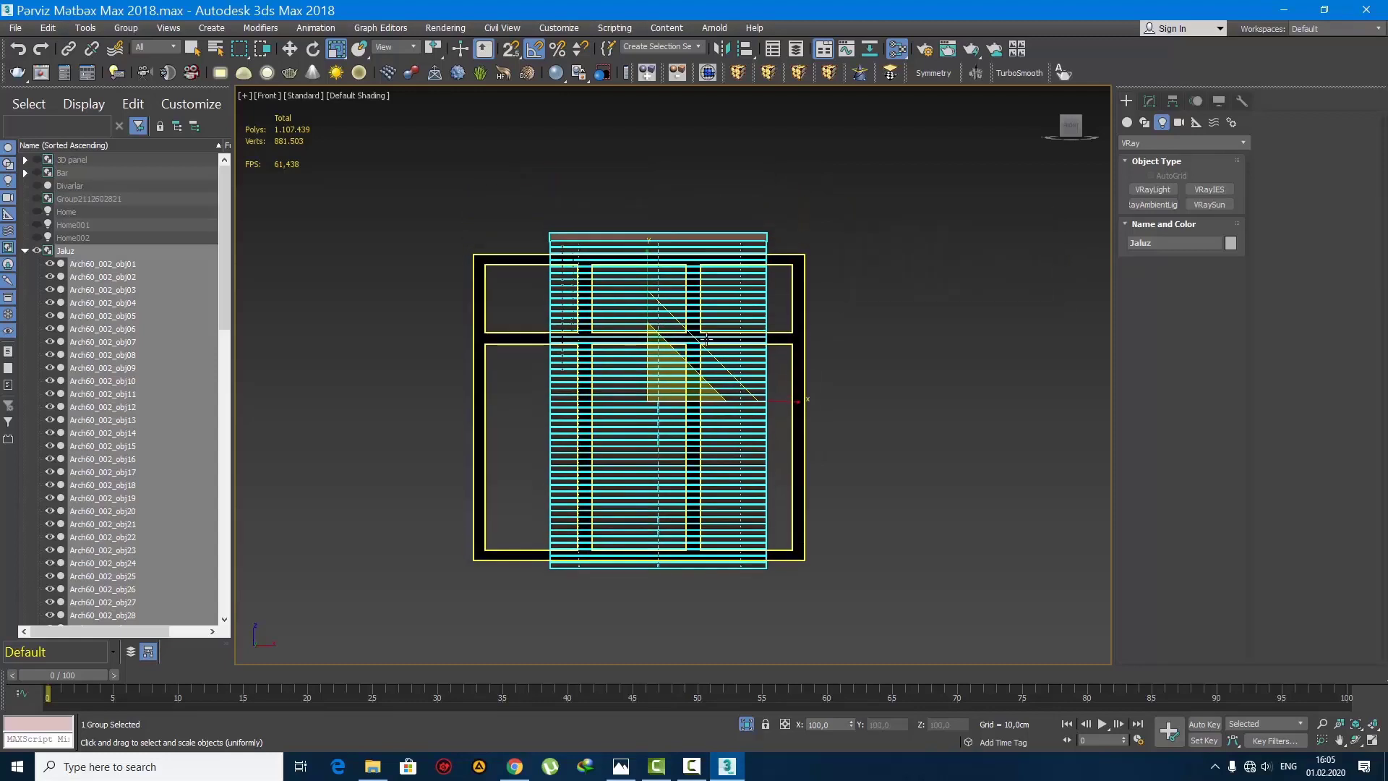
pyautogui.press('w')
pyautogui.moveTo(648, 286); pyautogui.dragTo(655, 186)
pyautogui.moveTo(642, 265); pyautogui.dragTo(700, 320, button='middle')
pyautogui.moveTo(706, 252); pyautogui.dragTo(706, 280)
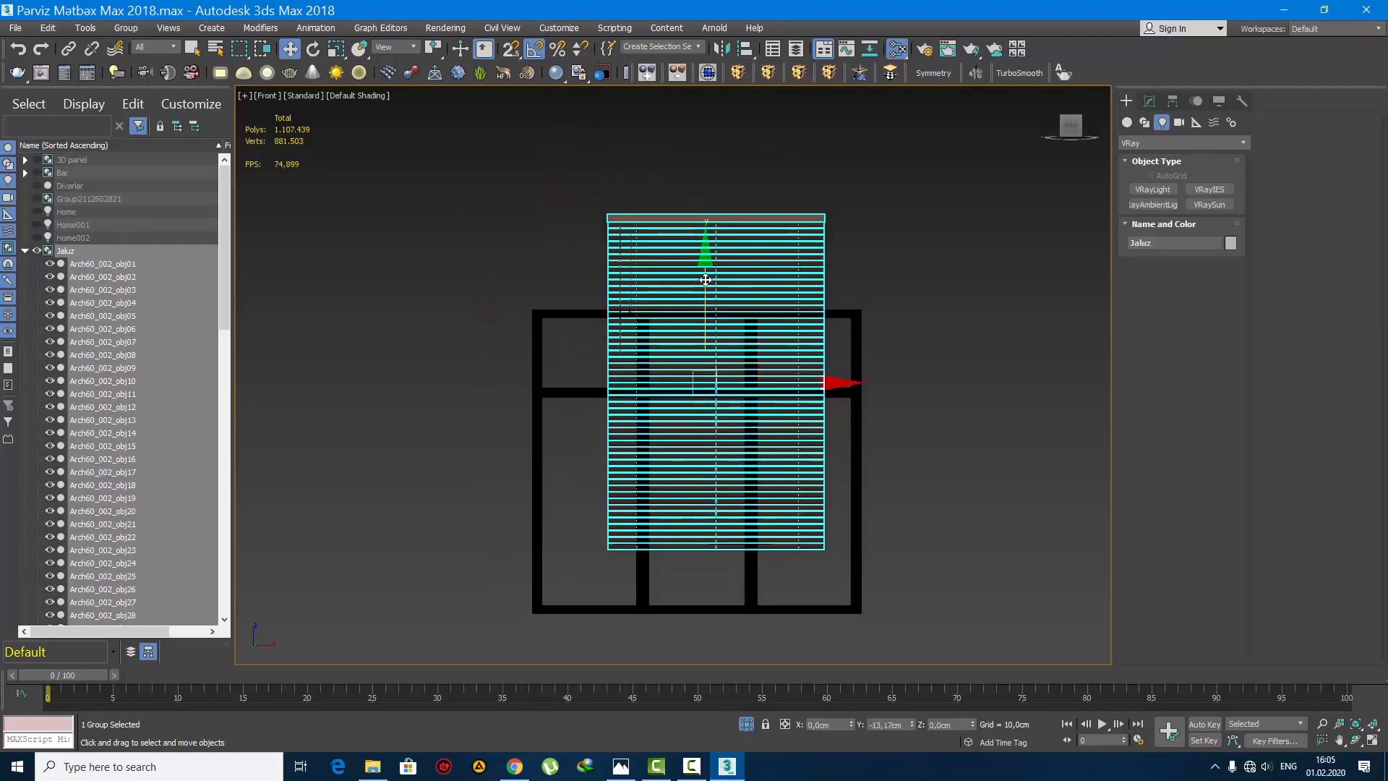
pyautogui.moveTo(811, 383); pyautogui.dragTo(735, 368)
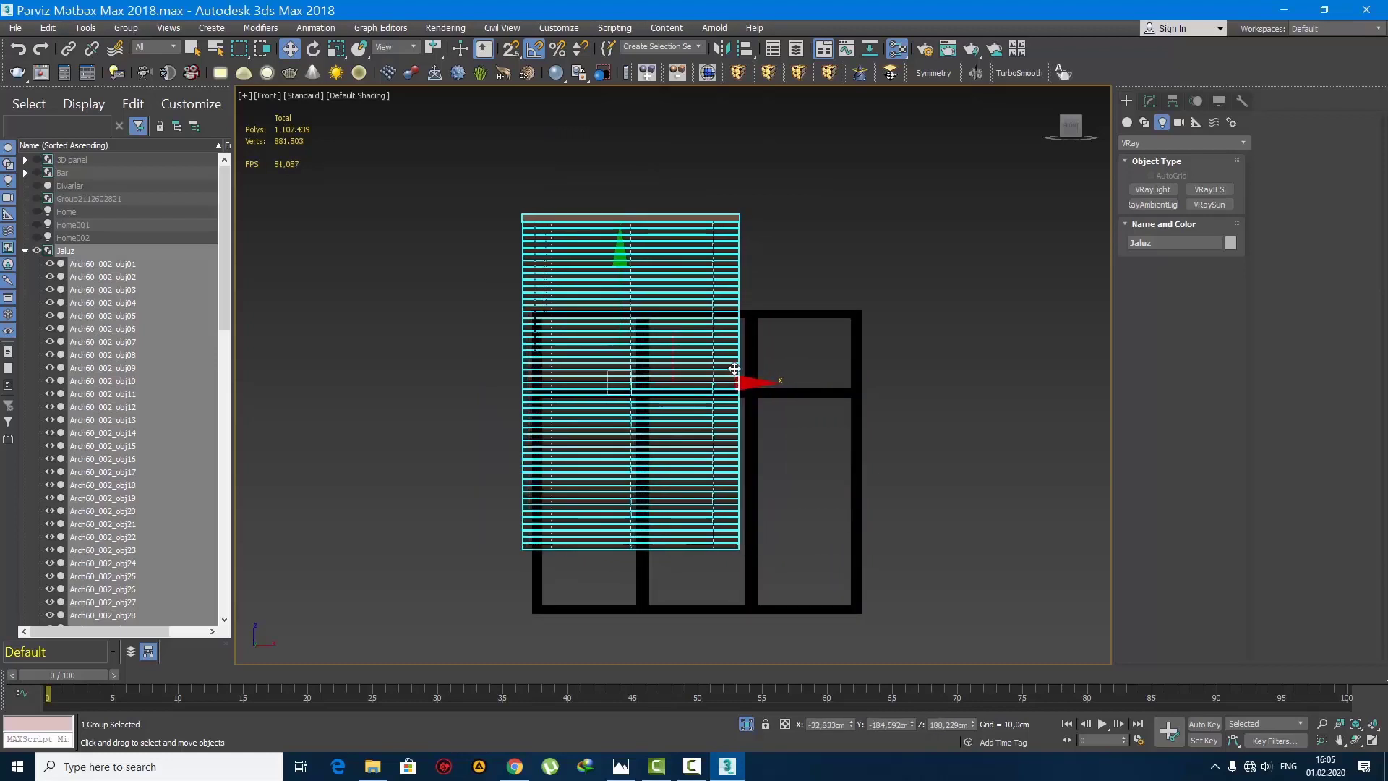
# Step: Apply an FFD 2x2x2 modifier to the blind and stretch its right-hand control points past the window's right edge
pyautogui.click(766, 73)
pyautogui.click(1172, 163)
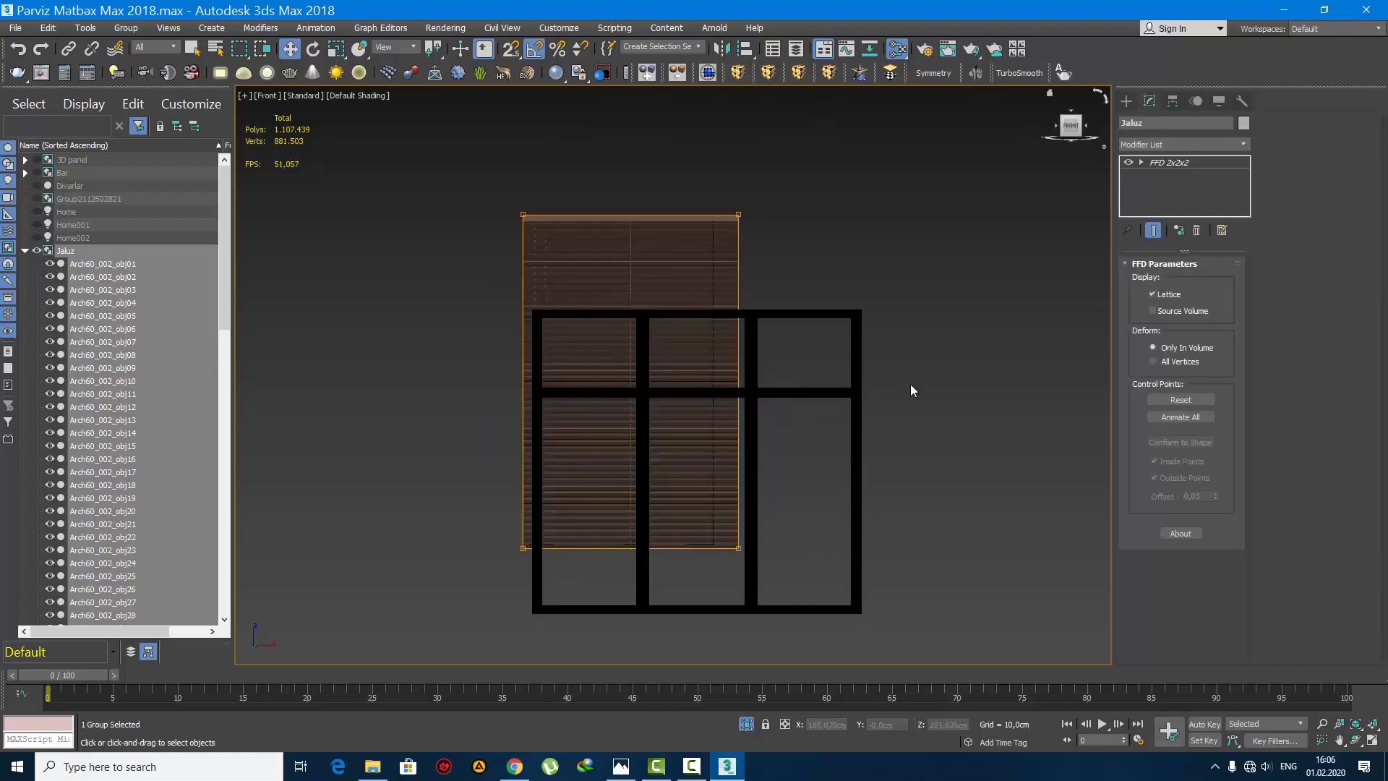
pyautogui.moveTo(837, 383); pyautogui.dragTo(970, 392)
pyautogui.click(1126, 101)
# Step: Unhide all objects around the blind in the shaded perspective view
pyautogui.press('p')
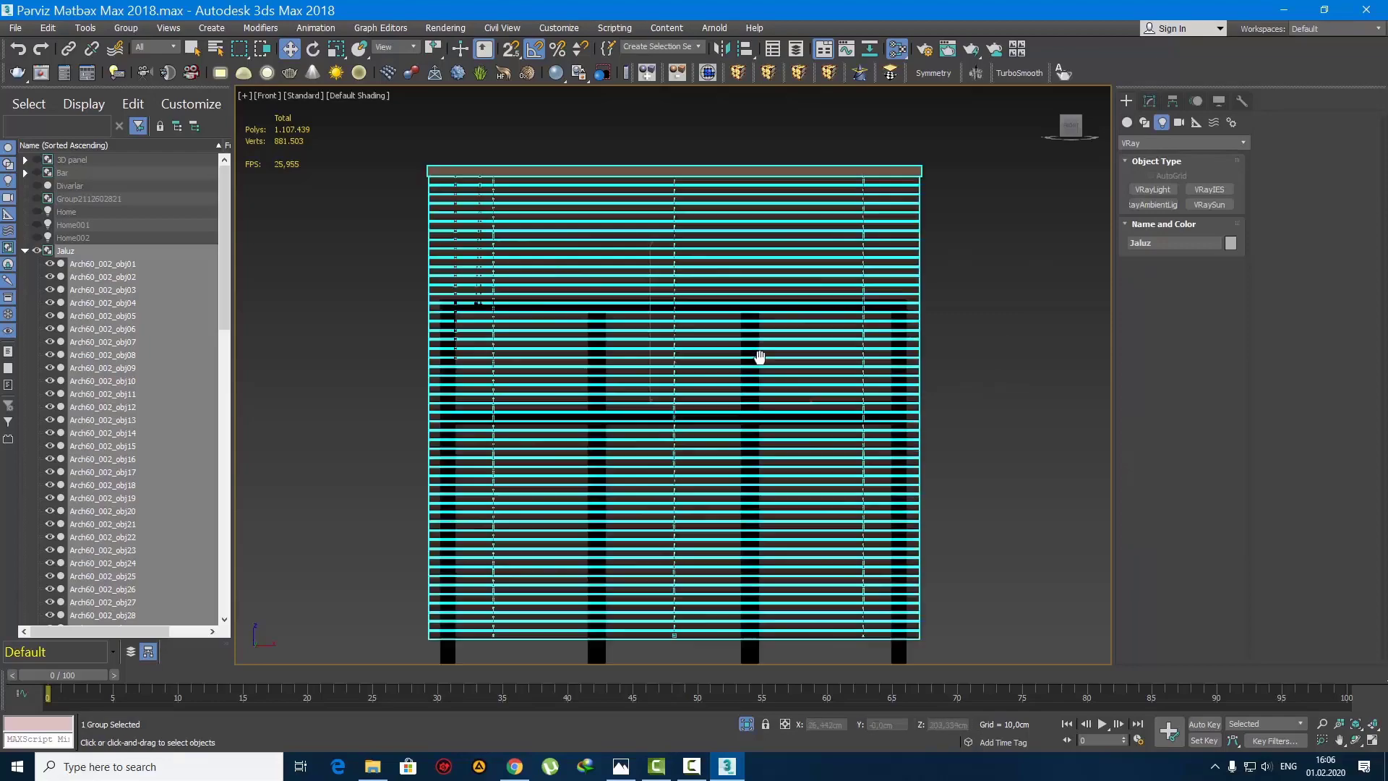
pyautogui.press('q')
pyautogui.press('F3')
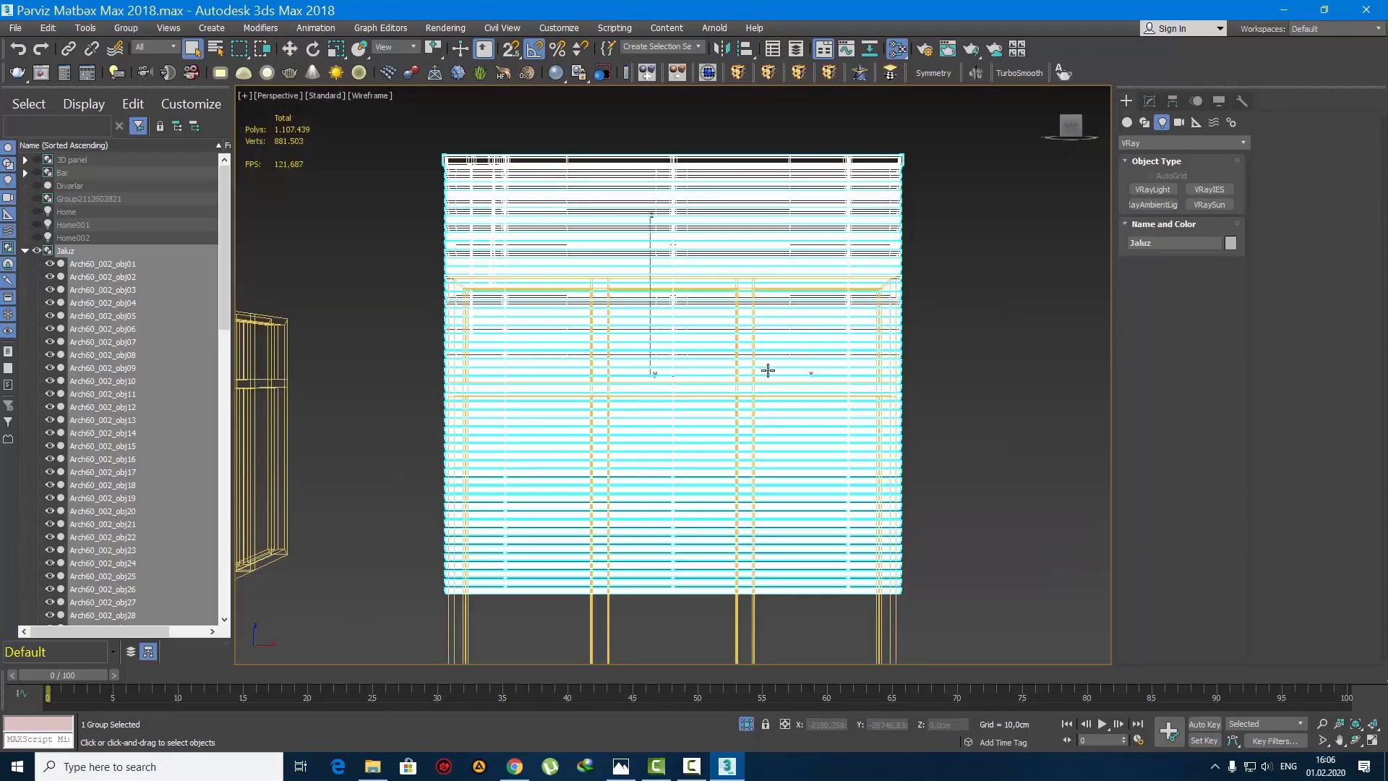
pyautogui.press('F3')
pyautogui.moveTo(734, 393)
pyautogui.keyDown('alt'); pyautogui.mouseDown(button='middle')
pyautogui.moveTo(722, 402)
pyautogui.moveTo(744, 402)
pyautogui.moveTo(738, 413)
pyautogui.moveTo(685, 371)
pyautogui.moveTo(710, 408)
pyautogui.moveTo(765, 409)
pyautogui.moveTo(692, 416)
pyautogui.mouseUp(button='middle'); pyautogui.keyUp('alt')
pyautogui.rightClick(684, 370)
pyautogui.click(739, 299)
pyautogui.scroll(5, 711, 408)
# Step: Move the blind about 2.5 cm along Y into the room, in front of the window wall
pyautogui.press('w')
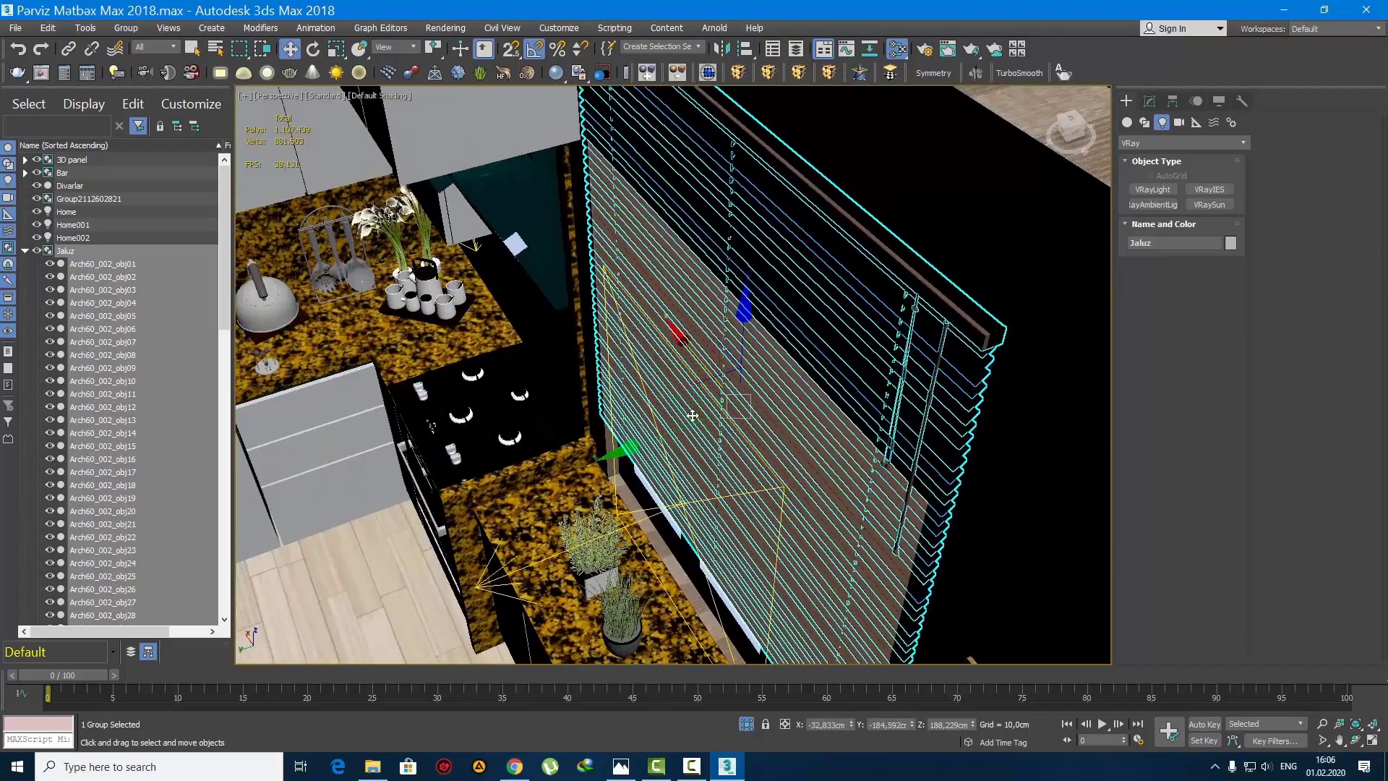
pyautogui.moveTo(687, 429); pyautogui.dragTo(674, 431)
pyautogui.scroll(-5, 672, 421)
pyautogui.moveTo(673, 422)
pyautogui.keyDown('alt'); pyautogui.mouseDown(button='middle')
pyautogui.moveTo(726, 377)
pyautogui.moveTo(687, 415)
pyautogui.moveTo(682, 403)
pyautogui.mouseUp(button='middle'); pyautogui.keyUp('alt')
pyautogui.scroll(1, 722, 383)
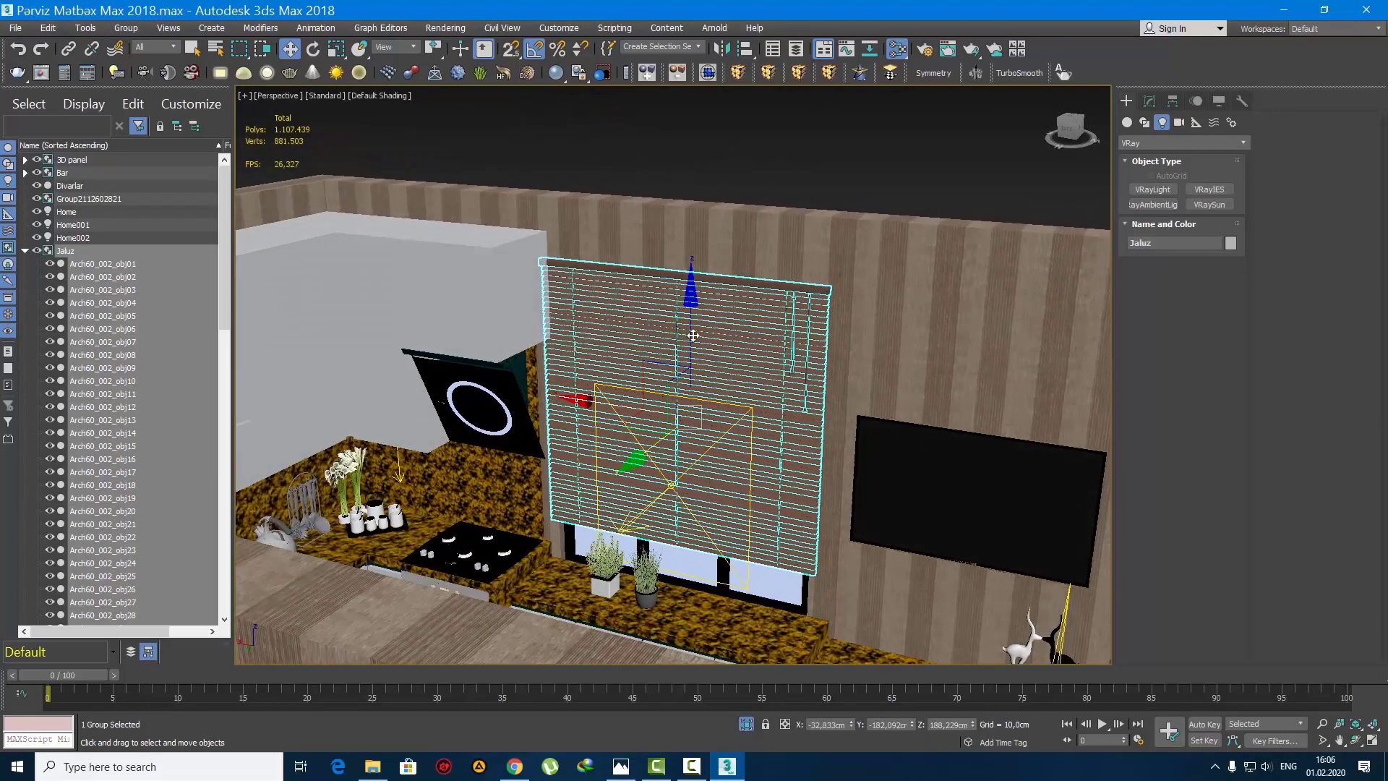
pyautogui.scroll(2, 684, 328)
pyautogui.keyDown('alt'); pyautogui.moveTo(684, 328); pyautogui.dragTo(715, 398, button='middle'); pyautogui.keyUp('alt')
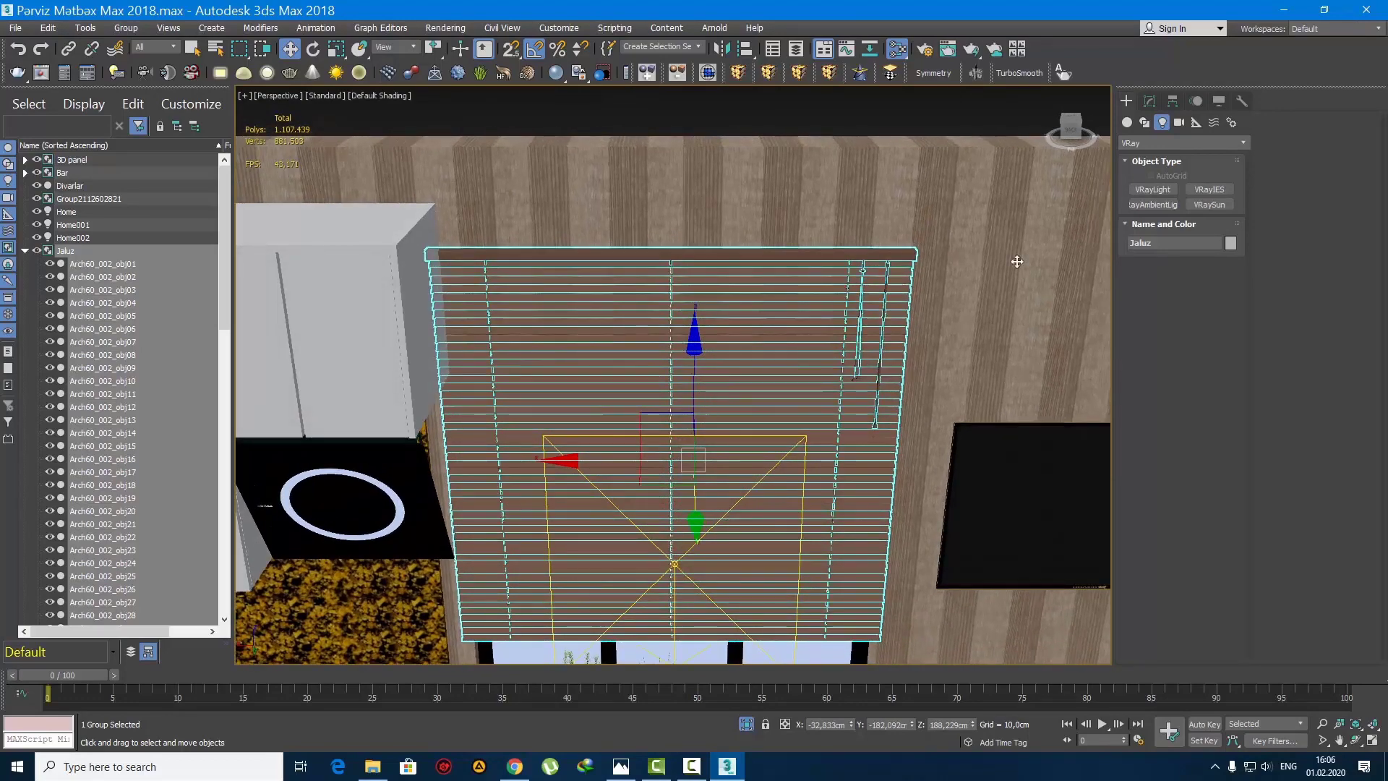
# Step: Pull the blind's FFD control points on the wall cabinet side slightly inward, away from the cabinet and range hood
pyautogui.click(1150, 101)
pyautogui.press('1')
pyautogui.moveTo(629, 341); pyautogui.dragTo(709, 314, button='middle')
pyautogui.scroll(-3, 727, 258)
pyautogui.click(601, 219)
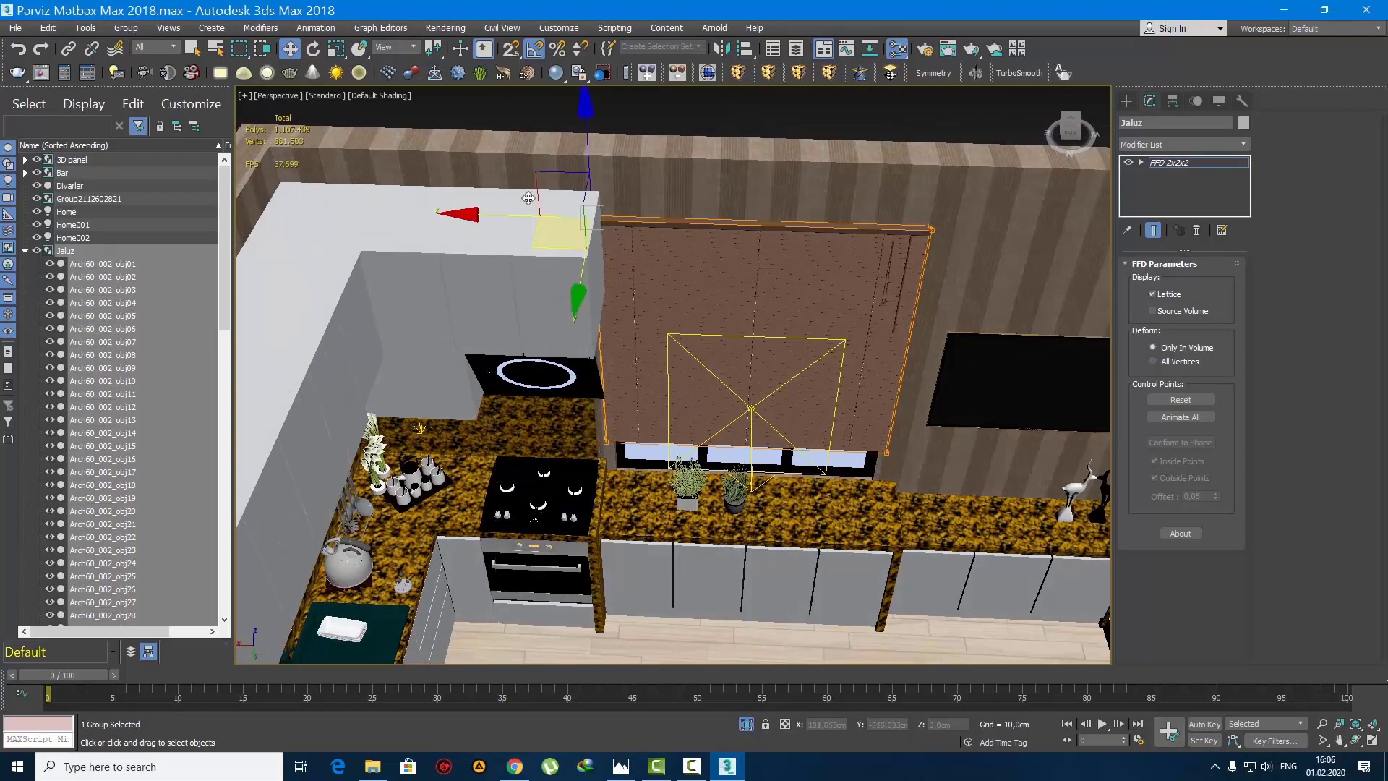
pyautogui.moveTo(532, 152); pyautogui.dragTo(704, 543)
pyautogui.scroll(5, 571, 329)
pyautogui.keyDown('alt'); pyautogui.moveTo(571, 346); pyautogui.dragTo(578, 318, button='middle'); pyautogui.keyUp('alt')
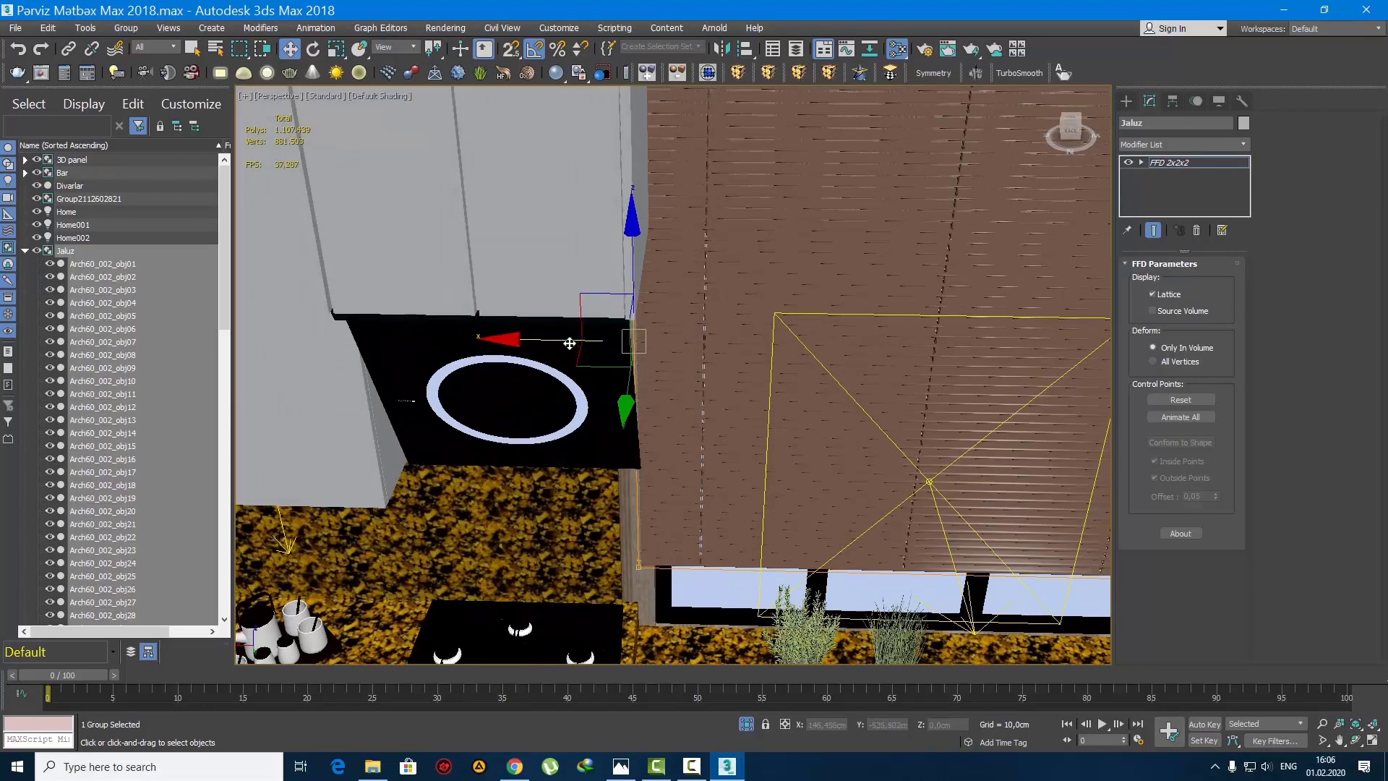
pyautogui.moveTo(570, 340); pyautogui.dragTo(586, 341)
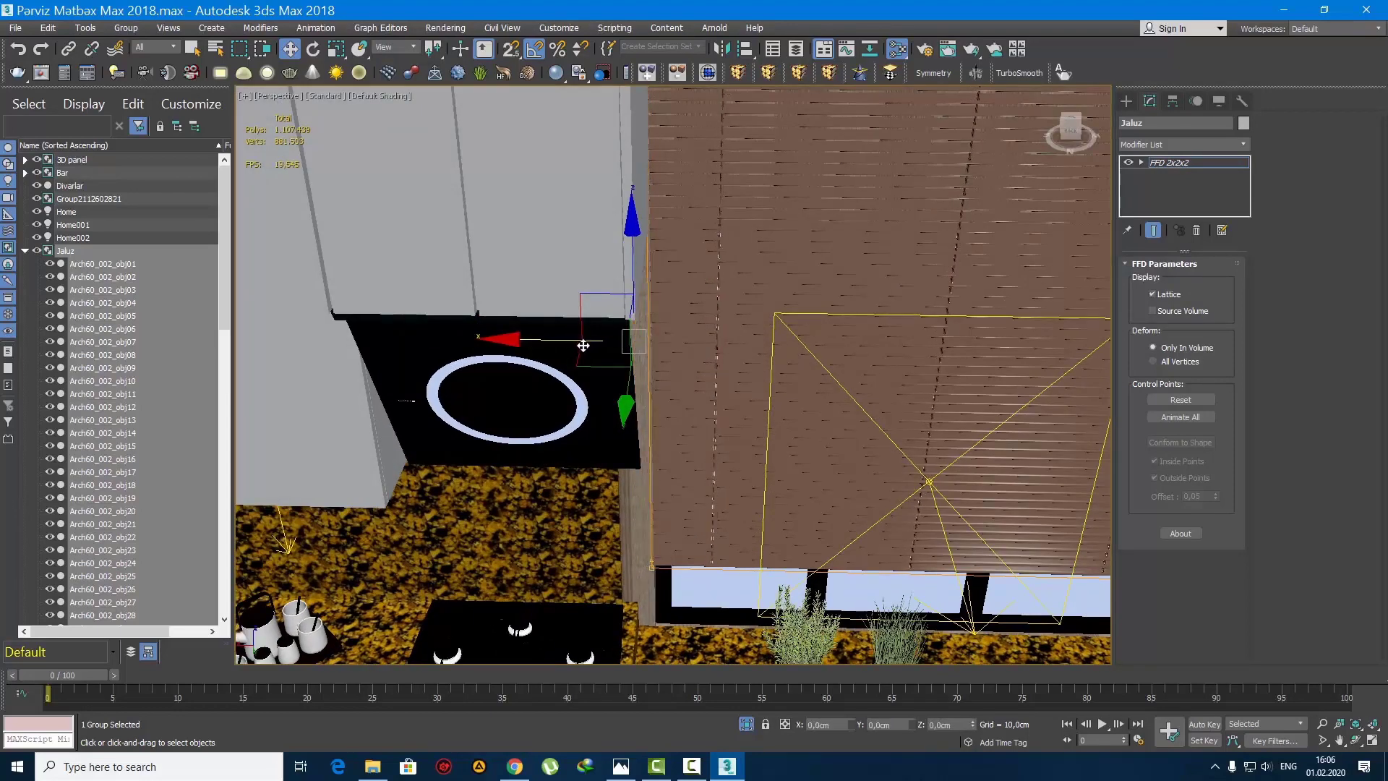
pyautogui.moveTo(586, 341); pyautogui.dragTo(440, 348, button='middle')
pyautogui.scroll(-5, 440, 348)
pyautogui.keyDown('alt'); pyautogui.moveTo(684, 381); pyautogui.dragTo(654, 383, button='middle'); pyautogui.keyUp('alt')
pyautogui.moveTo(654, 383); pyautogui.dragTo(608, 406, button='middle')
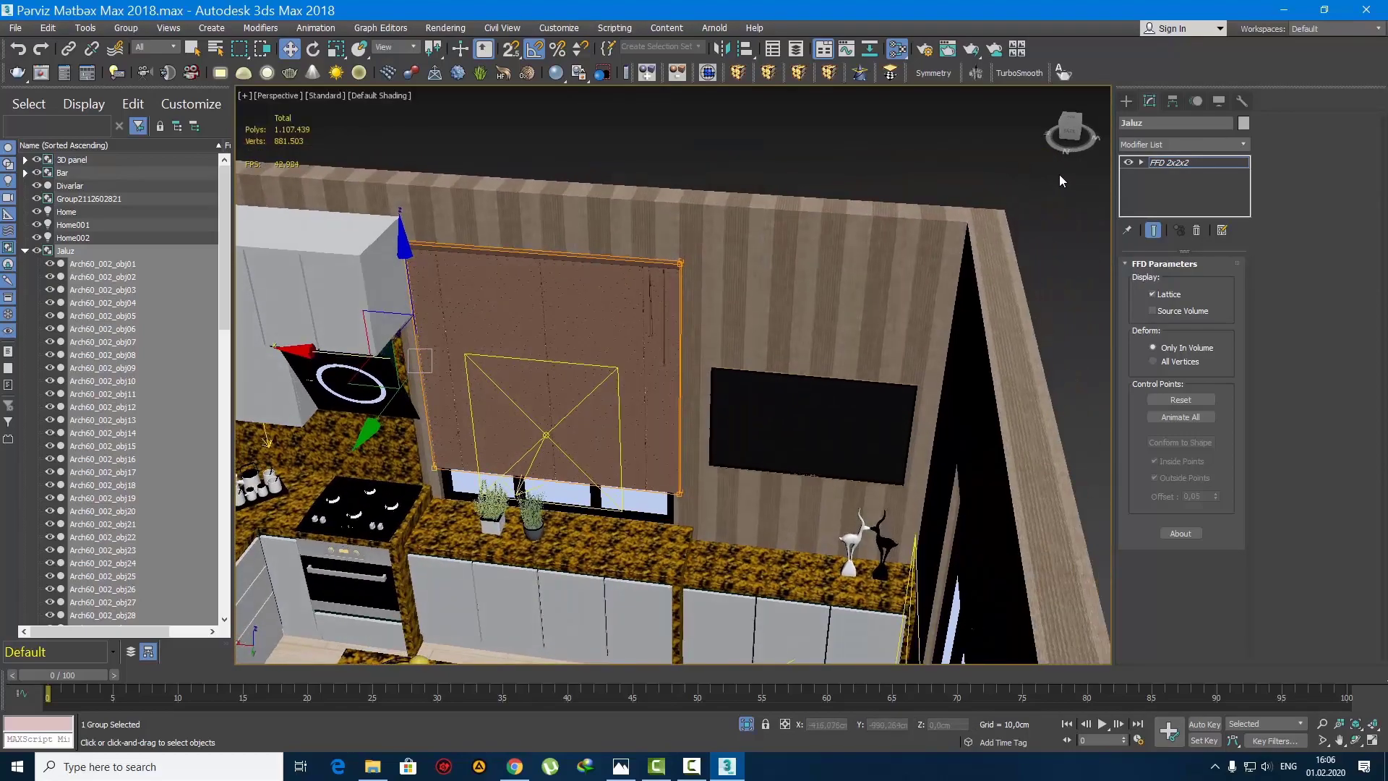
pyautogui.click(1128, 101)
# Step: Create one independent copy of the blind, rotated 90 degrees about the Z axis
pyautogui.keyDown('alt'); pyautogui.moveTo(723, 383); pyautogui.dragTo(528, 451, button='middle'); pyautogui.keyUp('alt')
pyautogui.press('e')
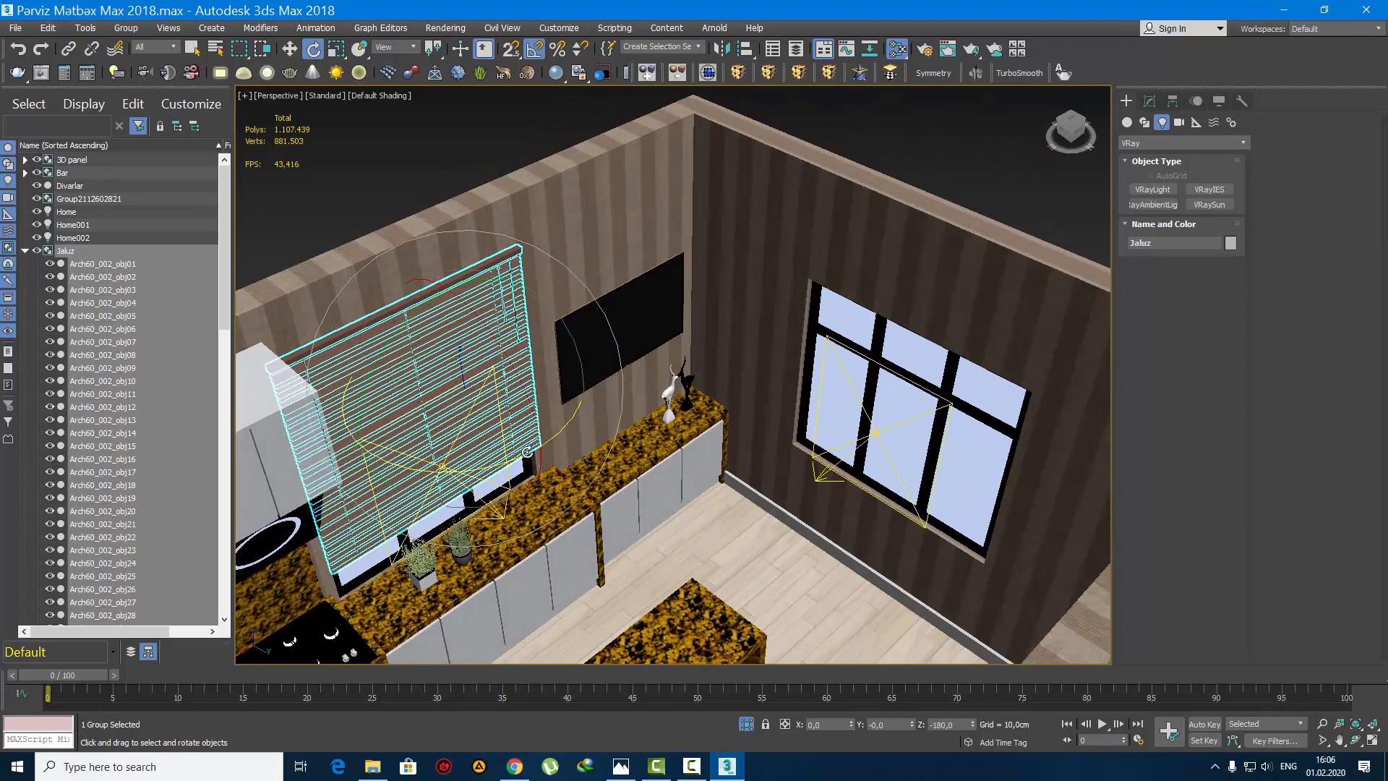
pyautogui.keyDown('shift'); pyautogui.moveTo(527, 451); pyautogui.dragTo(506, 462); pyautogui.keyUp('shift')
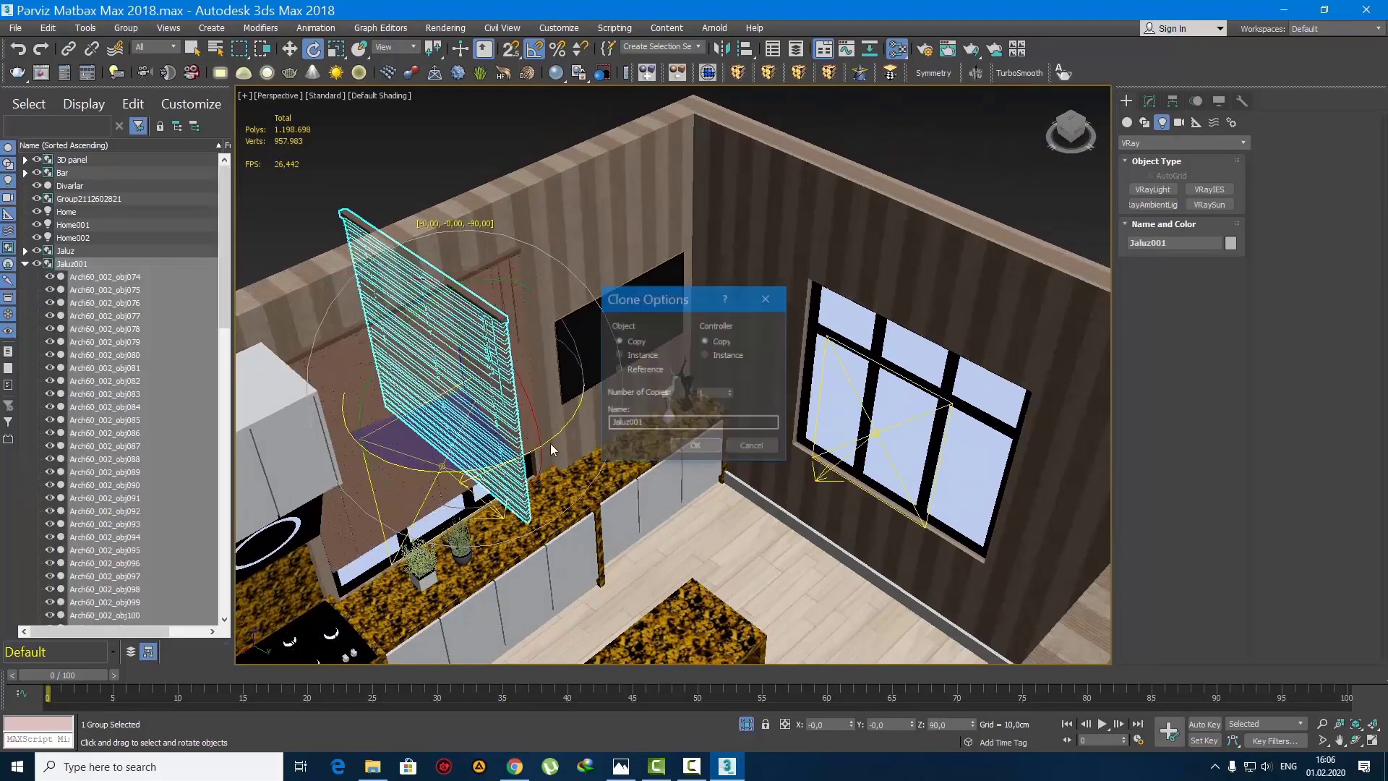
pyautogui.click(696, 446)
# Step: Isolate the copied blind with the second window's frame and the walls, and hide the frame
pyautogui.press('w')
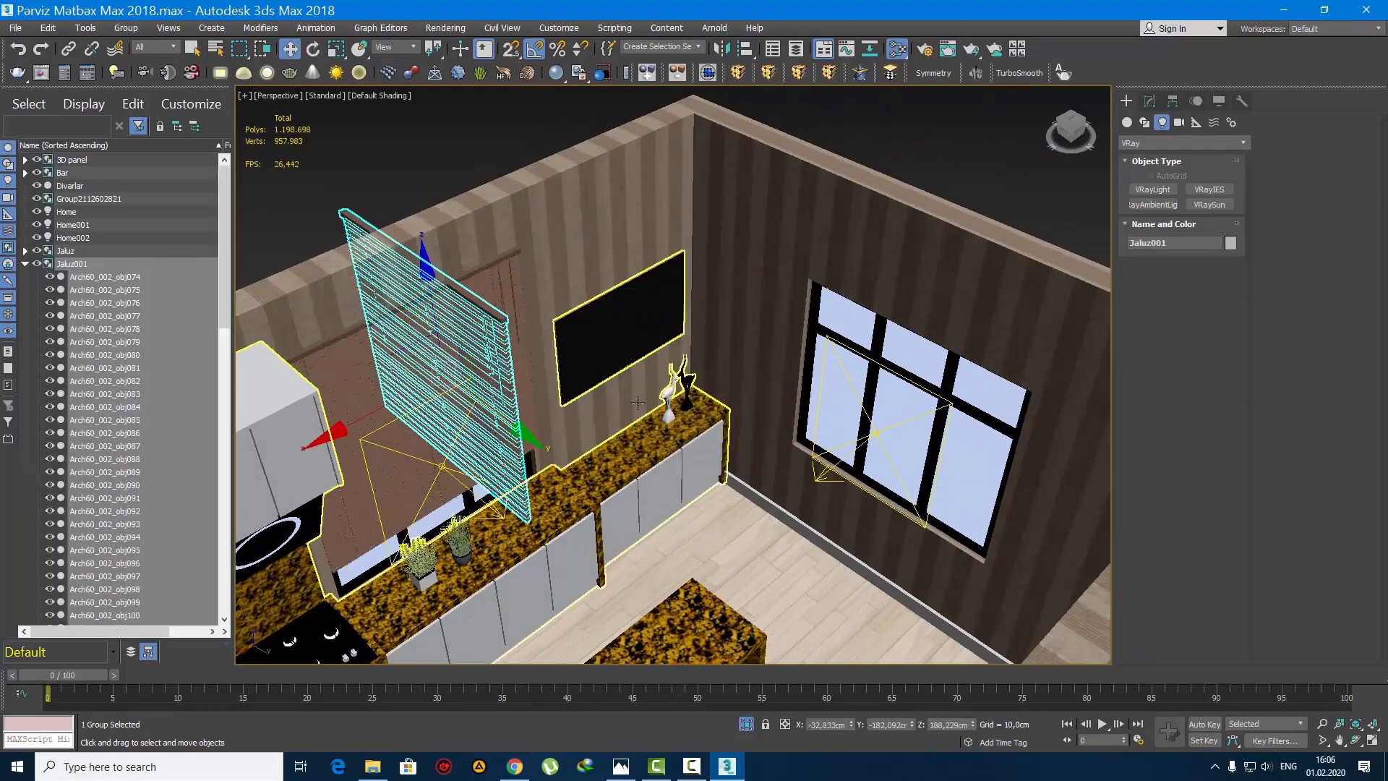
pyautogui.keyDown('ctrl'); pyautogui.click(869, 356); pyautogui.keyUp('ctrl')
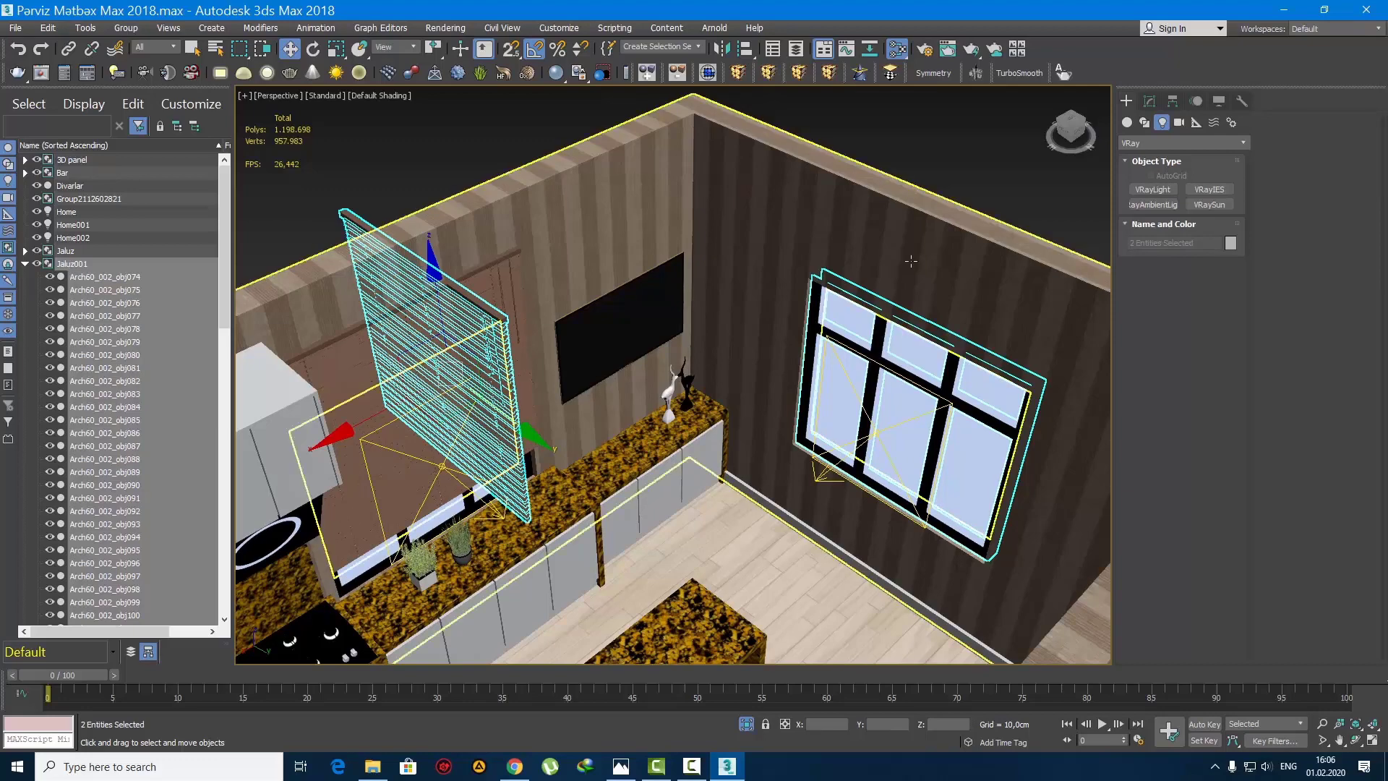
pyautogui.keyDown('ctrl'); pyautogui.click(911, 274); pyautogui.keyUp('ctrl')
pyautogui.hotkey('alt', 'q')
pyautogui.click(939, 330)
pyautogui.click(799, 318)
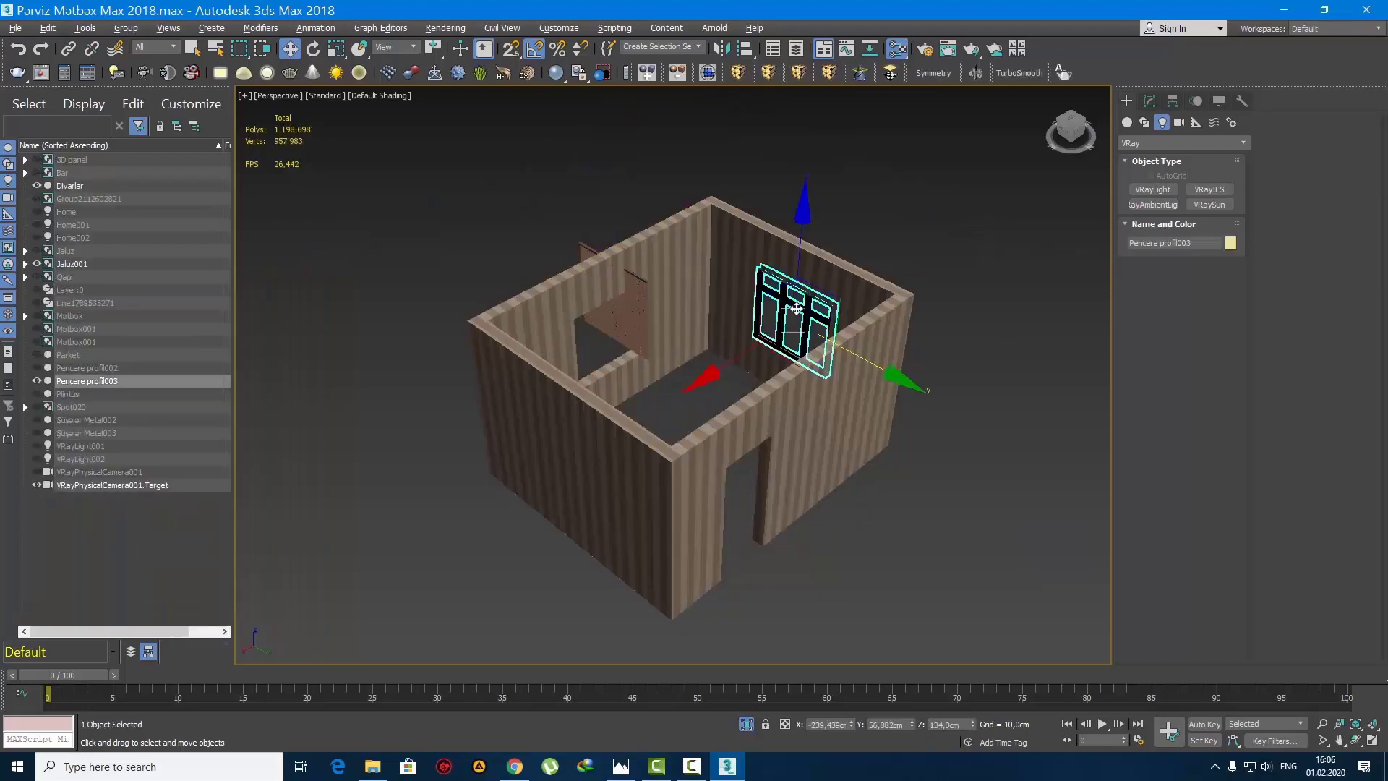
pyautogui.rightClick(793, 292)
pyautogui.click(831, 285)
# Step: Move the copied blind to the second window and set it flush against the wall's inner face in the top view
pyautogui.click(640, 306)
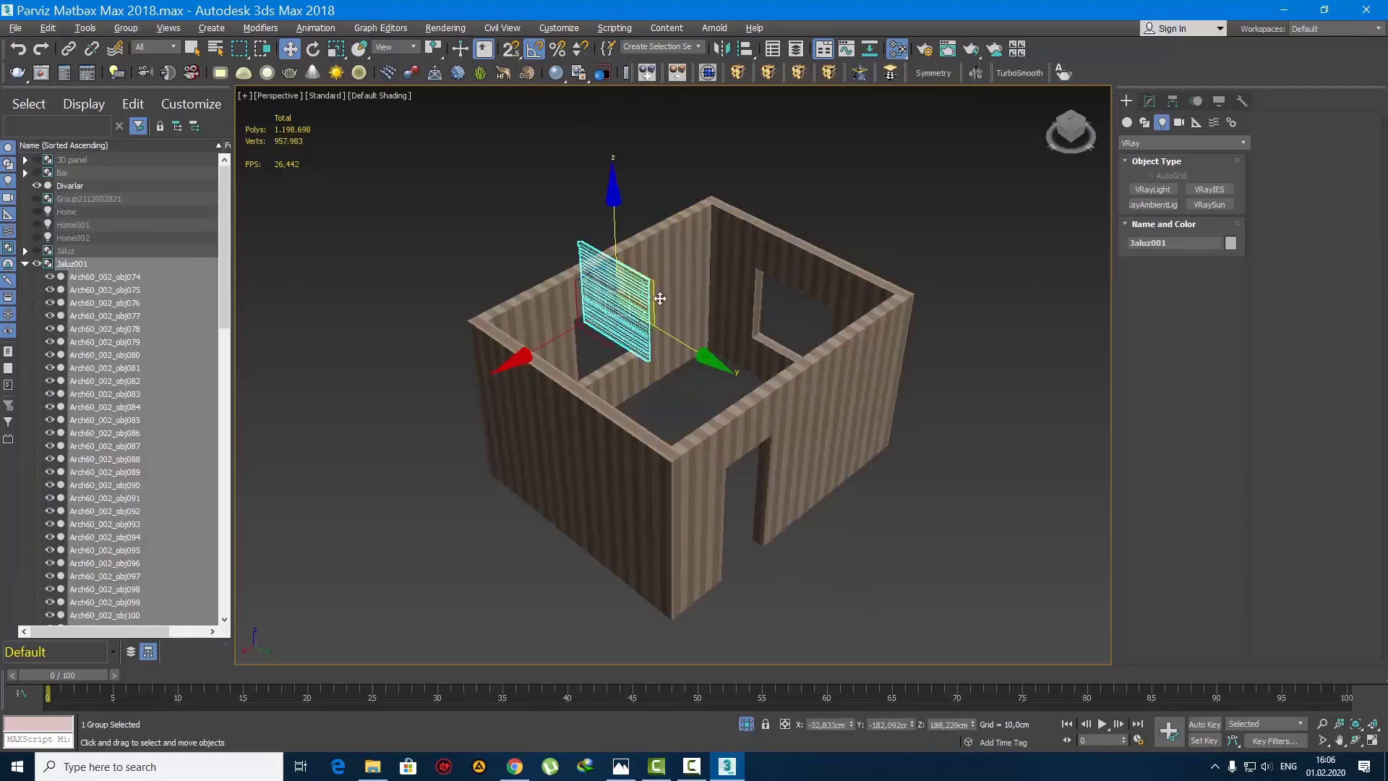
pyautogui.press('t')
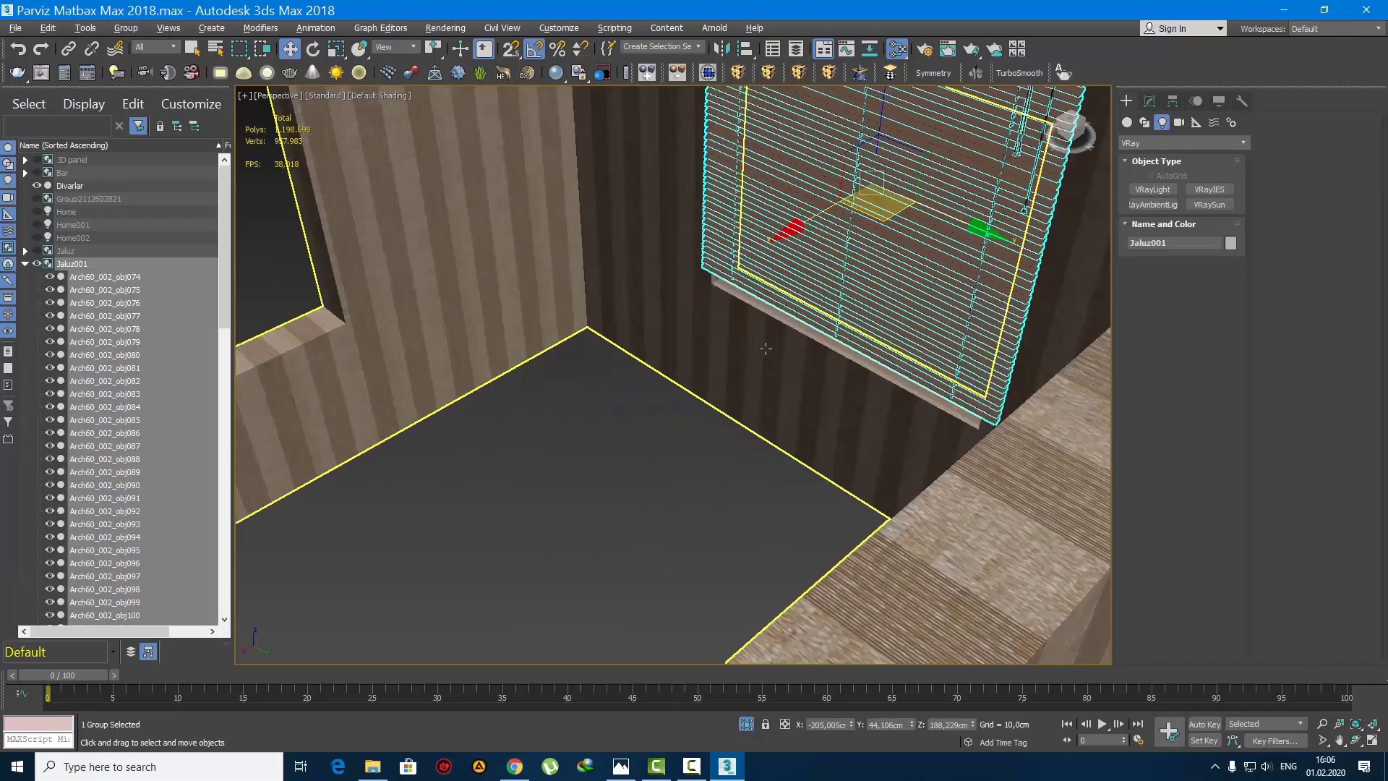
pyautogui.scroll(3, 700, 386)
pyautogui.moveTo(796, 412); pyautogui.dragTo(672, 414)
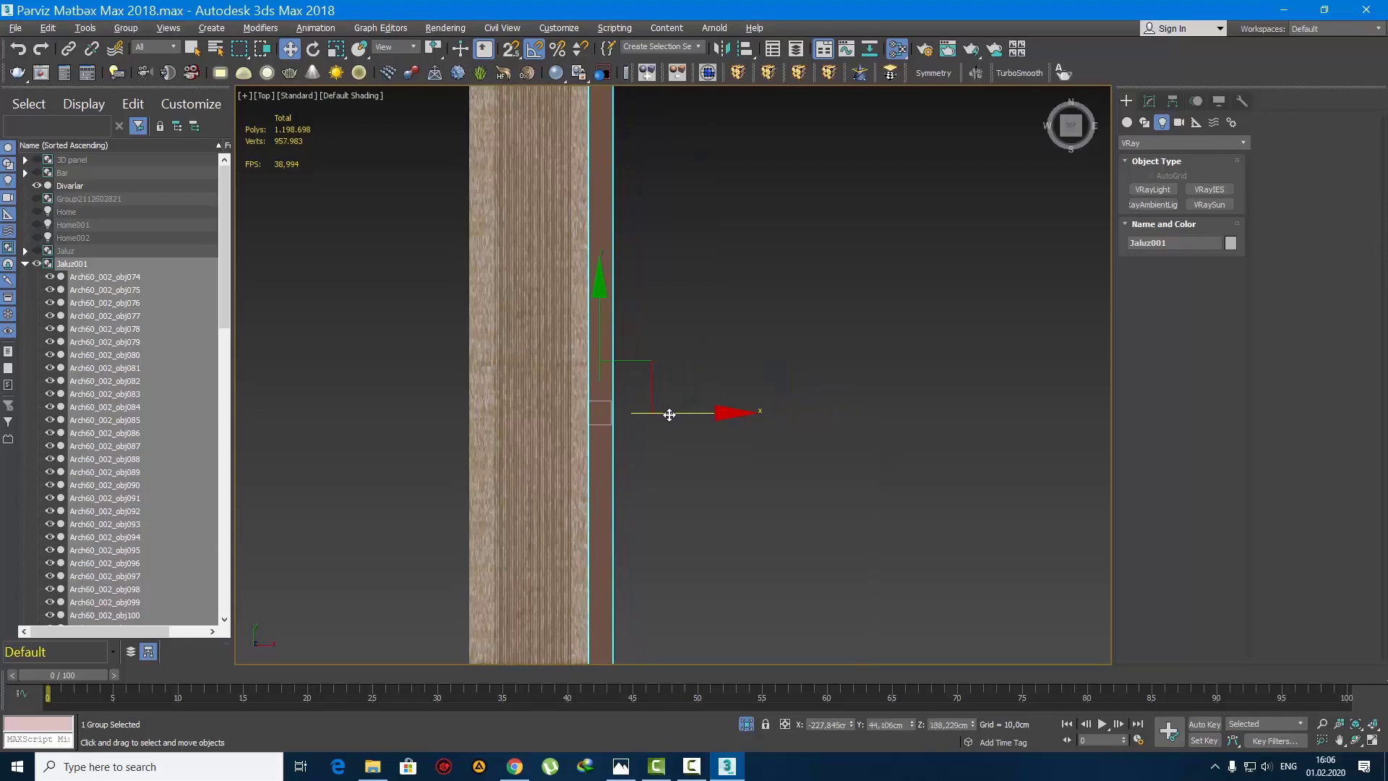
# Step: Slide the copied blind along Y until its left edge overlaps the side of the window opening
pyautogui.press('p')
pyautogui.keyDown('alt'); pyautogui.moveTo(759, 474); pyautogui.dragTo(824, 403, button='middle'); pyautogui.keyUp('alt')
pyautogui.scroll(-5, 641, 392)
pyautogui.scroll(3, 761, 426)
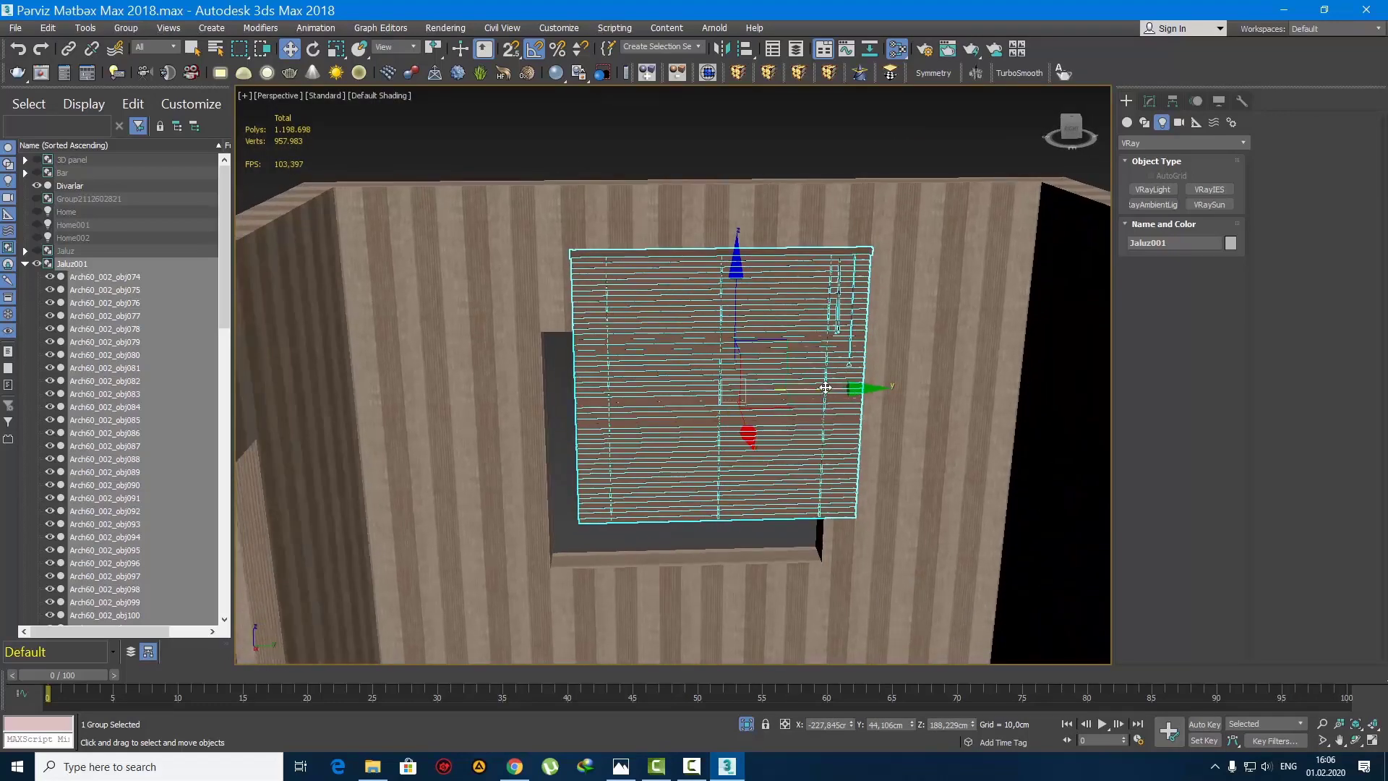
pyautogui.moveTo(825, 387); pyautogui.dragTo(758, 394)
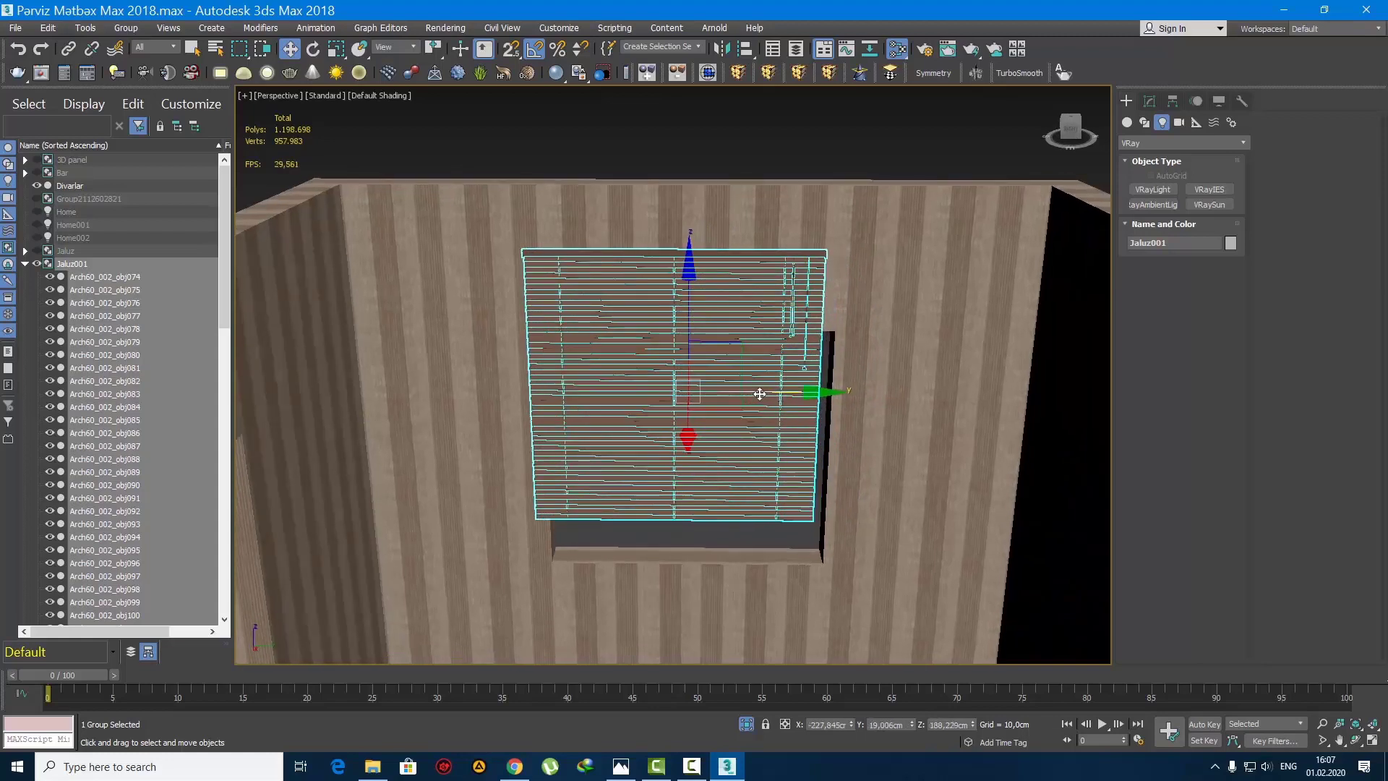
# Step: Stretch the copied blind's right-hand FFD control points past the right edge of the window opening
pyautogui.click(1150, 102)
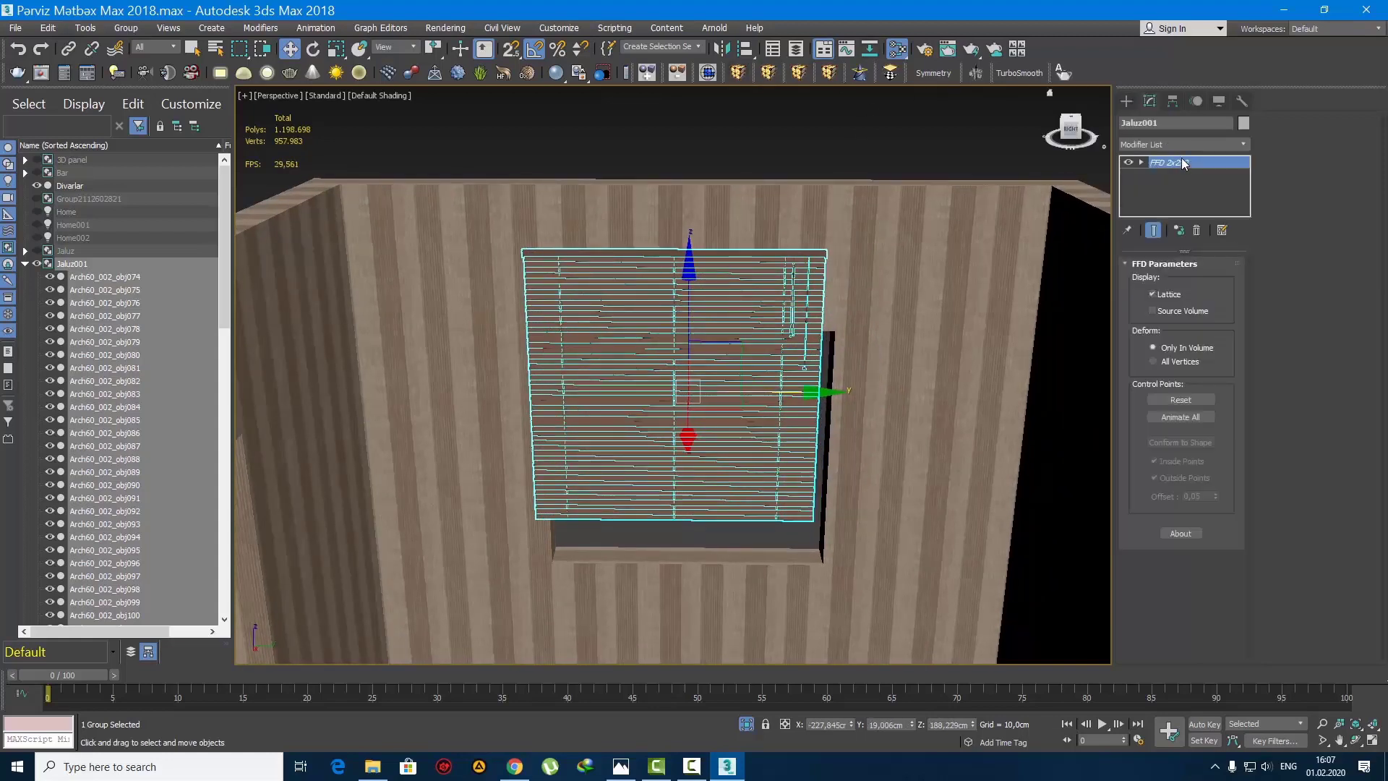
pyautogui.click(1178, 162)
pyautogui.press('1')
pyautogui.moveTo(913, 539); pyautogui.dragTo(767, 196)
pyautogui.moveTo(867, 391); pyautogui.dragTo(900, 392)
pyautogui.click(1127, 106)
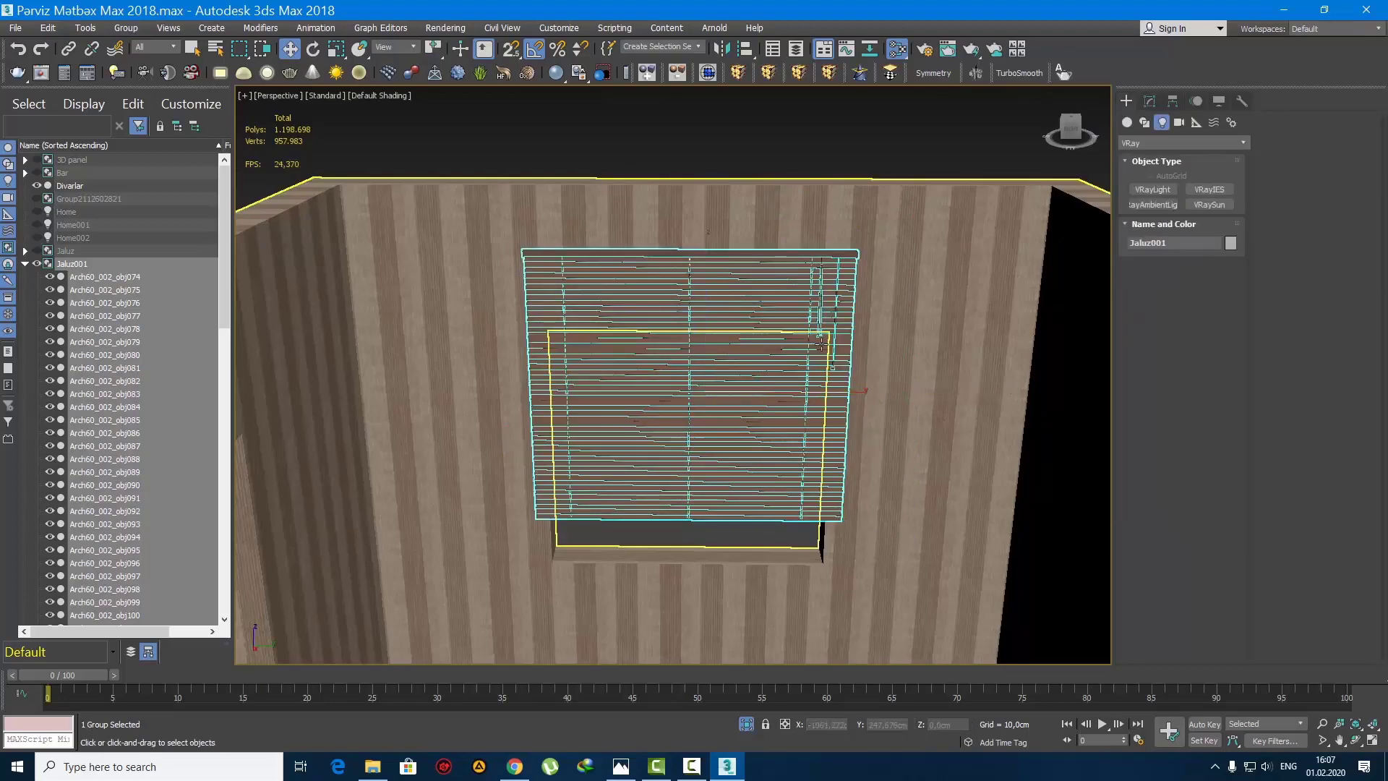
# Step: Try raising the copied blind above the window opening, and undo the move
pyautogui.keyDown('alt'); pyautogui.moveTo(878, 296); pyautogui.dragTo(738, 345, button='middle'); pyautogui.keyUp('alt')
pyautogui.press('w')
pyautogui.moveTo(704, 339); pyautogui.dragTo(705, 290)
pyautogui.hotkey('ctrl', 'z')
# Step: Unhide all objects in the room and clear the selection
pyautogui.keyDown('alt'); pyautogui.moveTo(703, 318); pyautogui.dragTo(769, 387, button='middle'); pyautogui.keyUp('alt')
pyautogui.rightClick(744, 356)
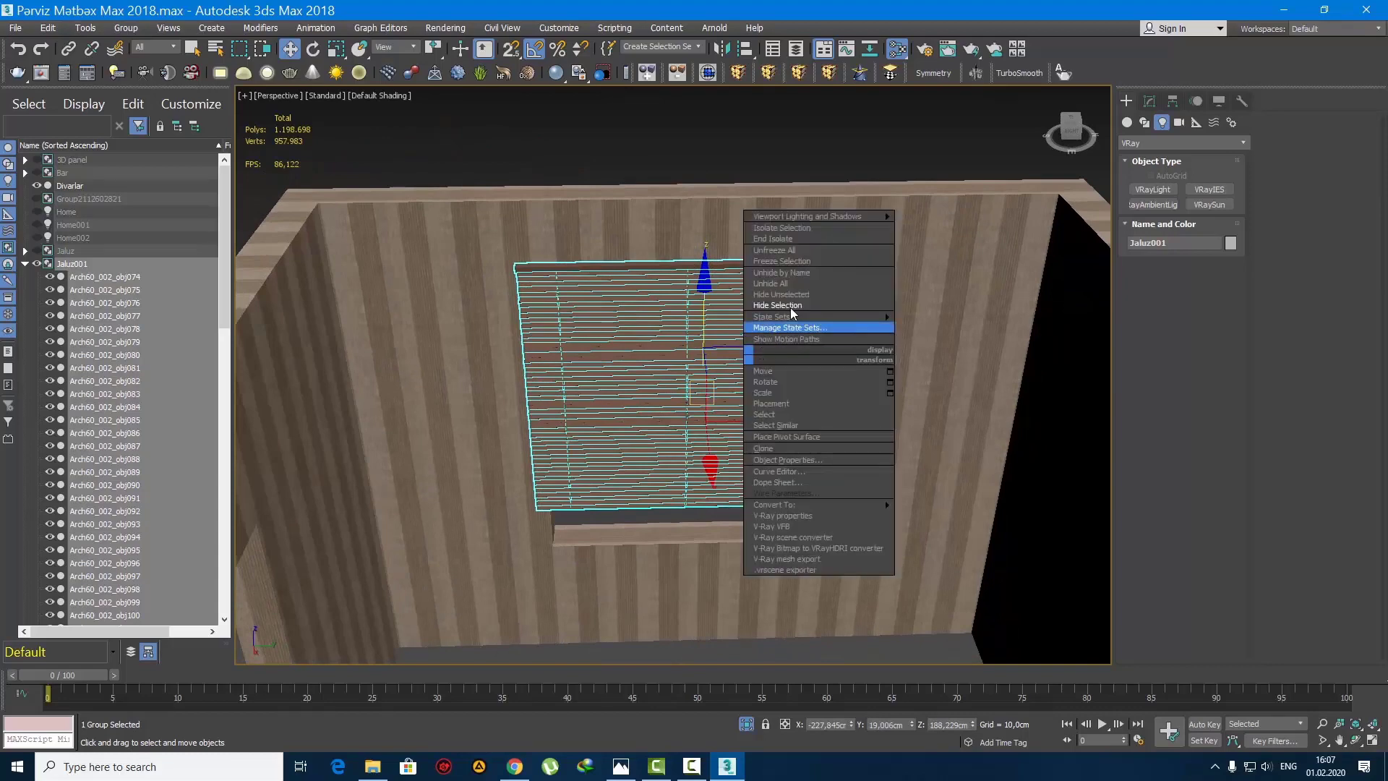
pyautogui.click(795, 284)
pyautogui.moveTo(759, 337); pyautogui.dragTo(716, 329, button='middle')
pyautogui.scroll(-3, 758, 339)
pyautogui.click(815, 254)
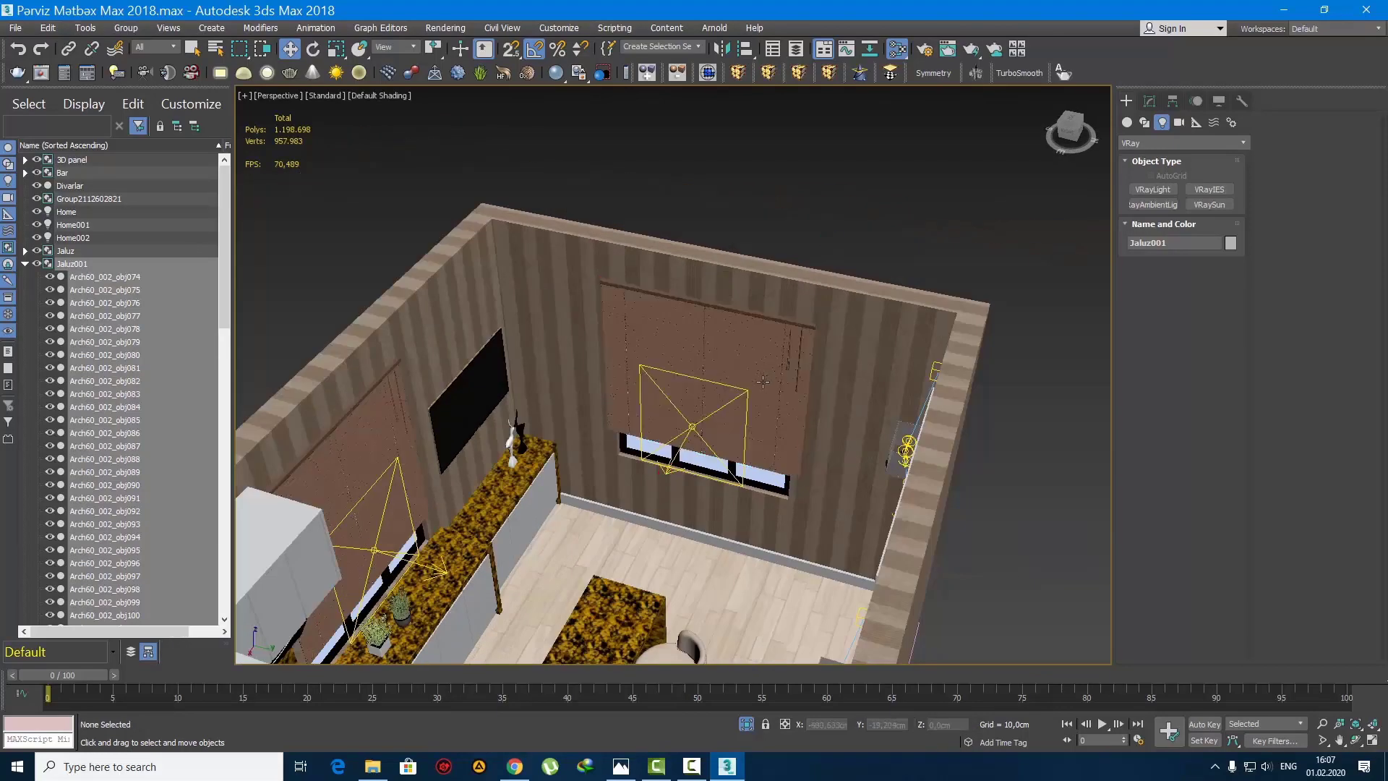
pyautogui.keyDown('alt'); pyautogui.moveTo(831, 347); pyautogui.dragTo(890, 360, button='middle'); pyautogui.keyUp('alt')
# Step: Shorten the copied blind by raising its lower FFD control points to uncover the lower part of the window
pyautogui.click(823, 373)
pyautogui.click(1150, 102)
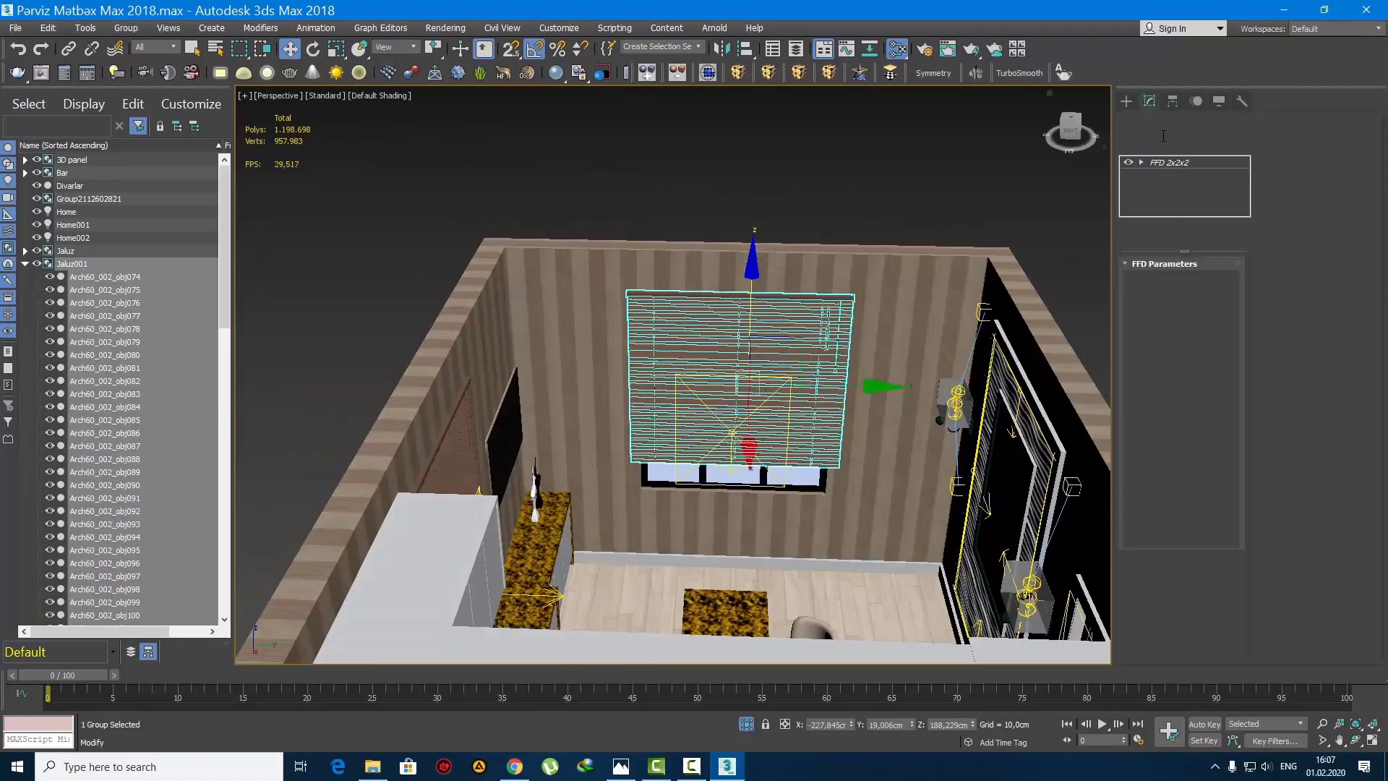
pyautogui.press('1')
pyautogui.click(726, 380)
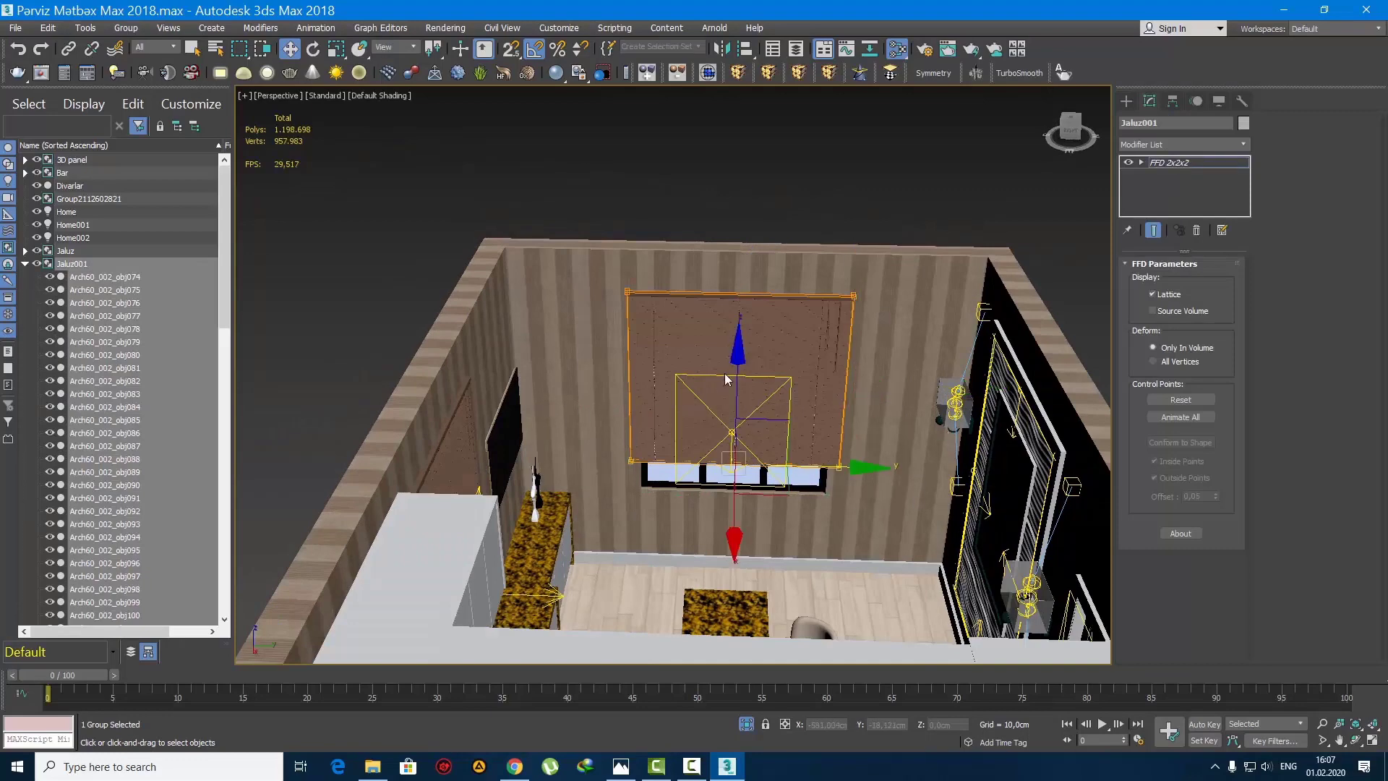
pyautogui.moveTo(737, 360); pyautogui.dragTo(736, 312)
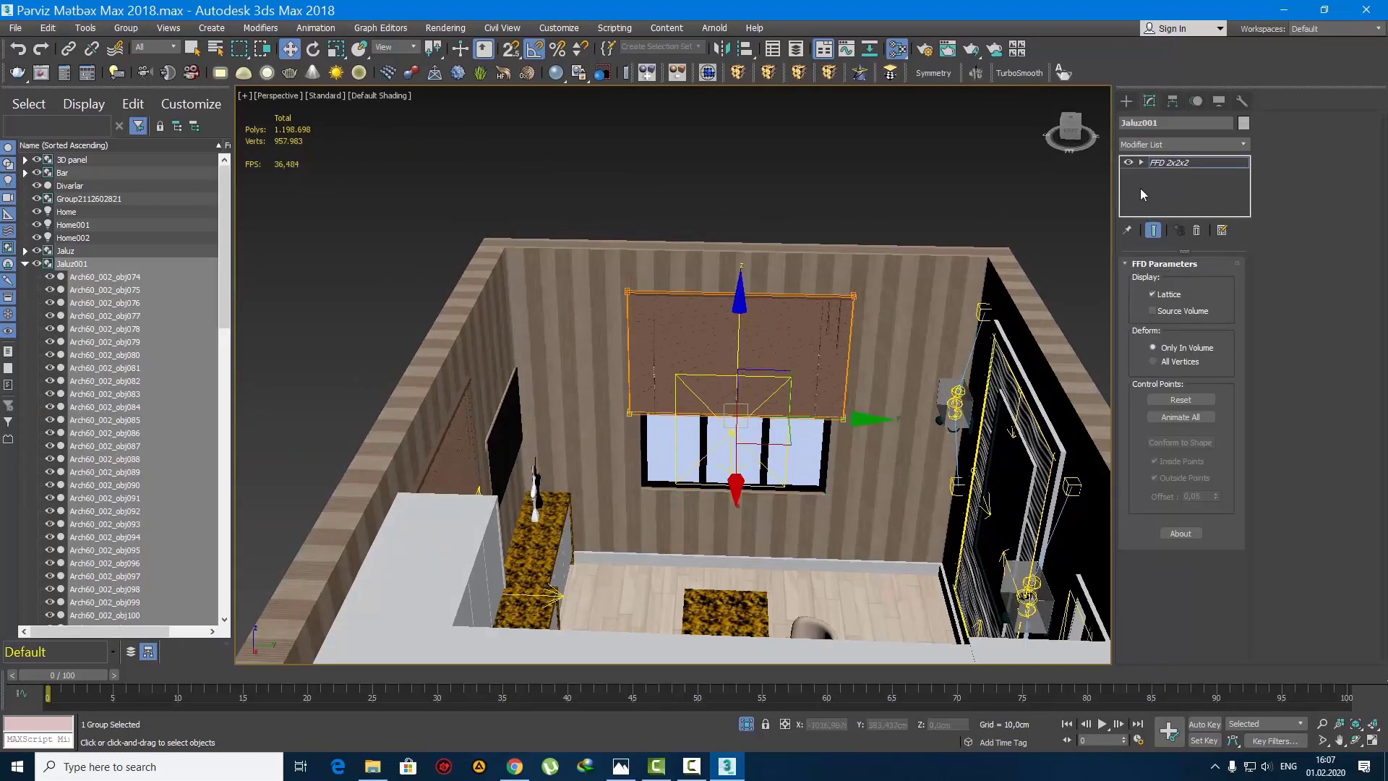
pyautogui.click(1130, 101)
# Step: Isolate the room's walls (Divarlar) and show them as a wireframe in the top view
pyautogui.click(861, 171)
pyautogui.keyDown('alt'); pyautogui.moveTo(861, 170); pyautogui.dragTo(660, 375, button='middle'); pyautogui.keyUp('alt')
pyautogui.scroll(-1, 838, 412)
pyautogui.scroll(-4, 660, 375)
pyautogui.rightClick(661, 370)
pyautogui.click(698, 309)
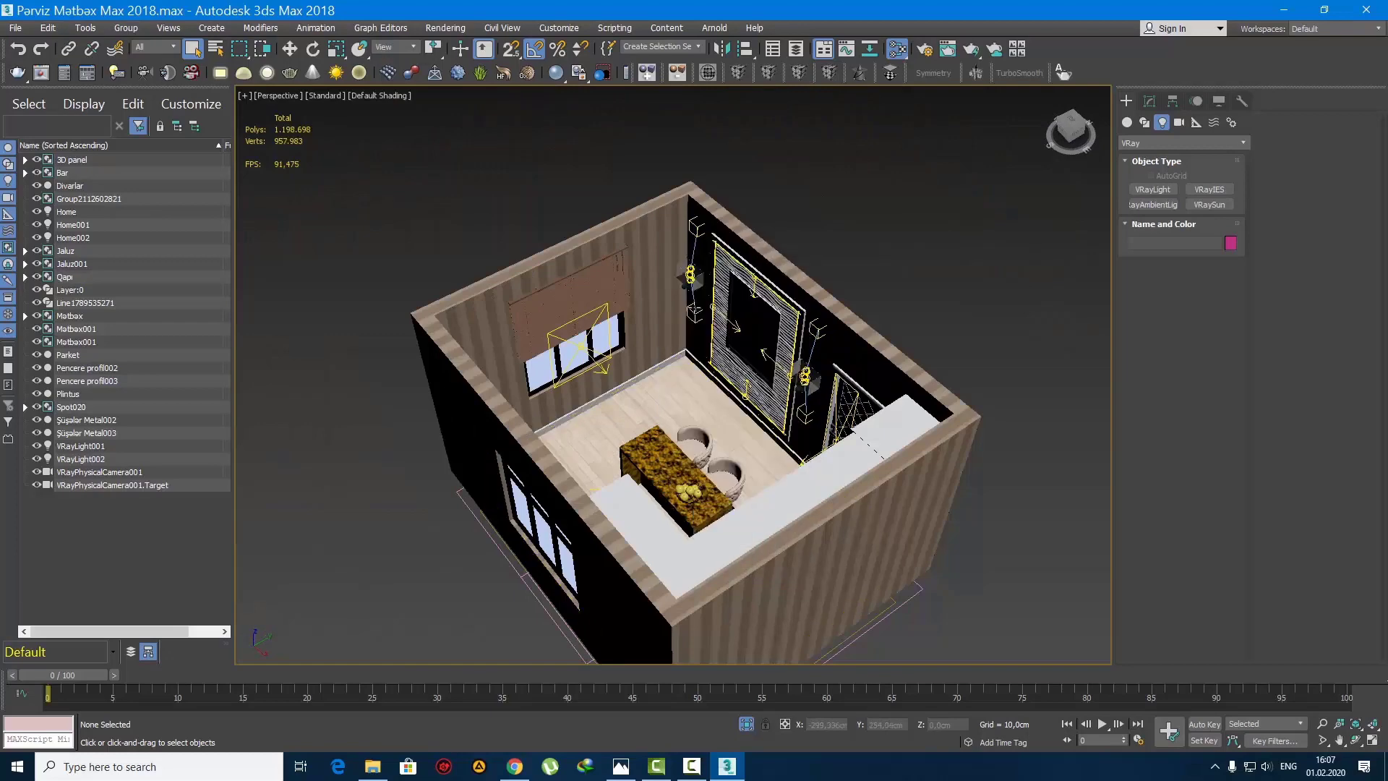
pyautogui.click(644, 240)
pyautogui.hotkey('alt', 'q')
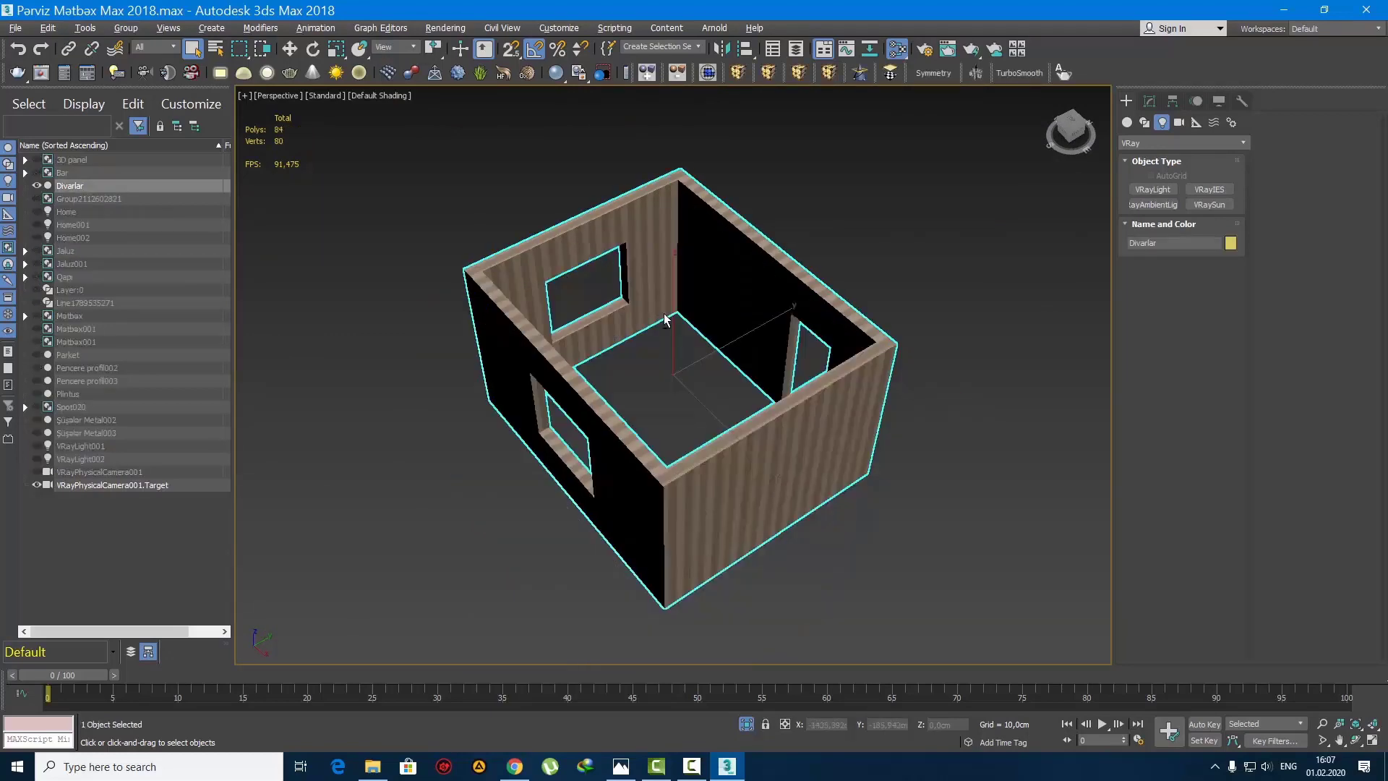
pyautogui.press('t')
pyautogui.press('F3')
pyautogui.moveTo(703, 362); pyautogui.dragTo(731, 399, button='middle')
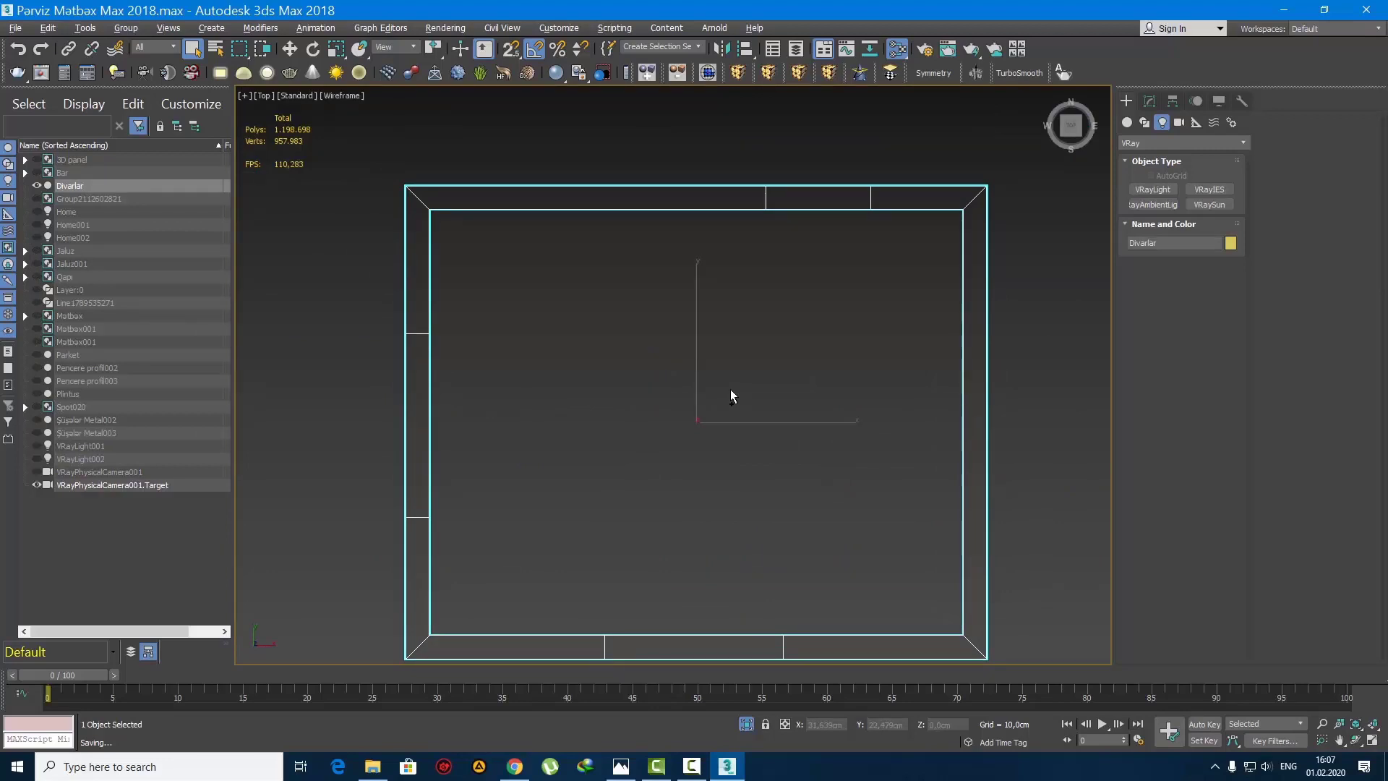
# Step: Create a 460 by 367 cm box snapped to the room's inner wall corners, and set its height to 5 cm
pyautogui.moveTo(748, 454); pyautogui.dragTo(733, 427, button='middle')
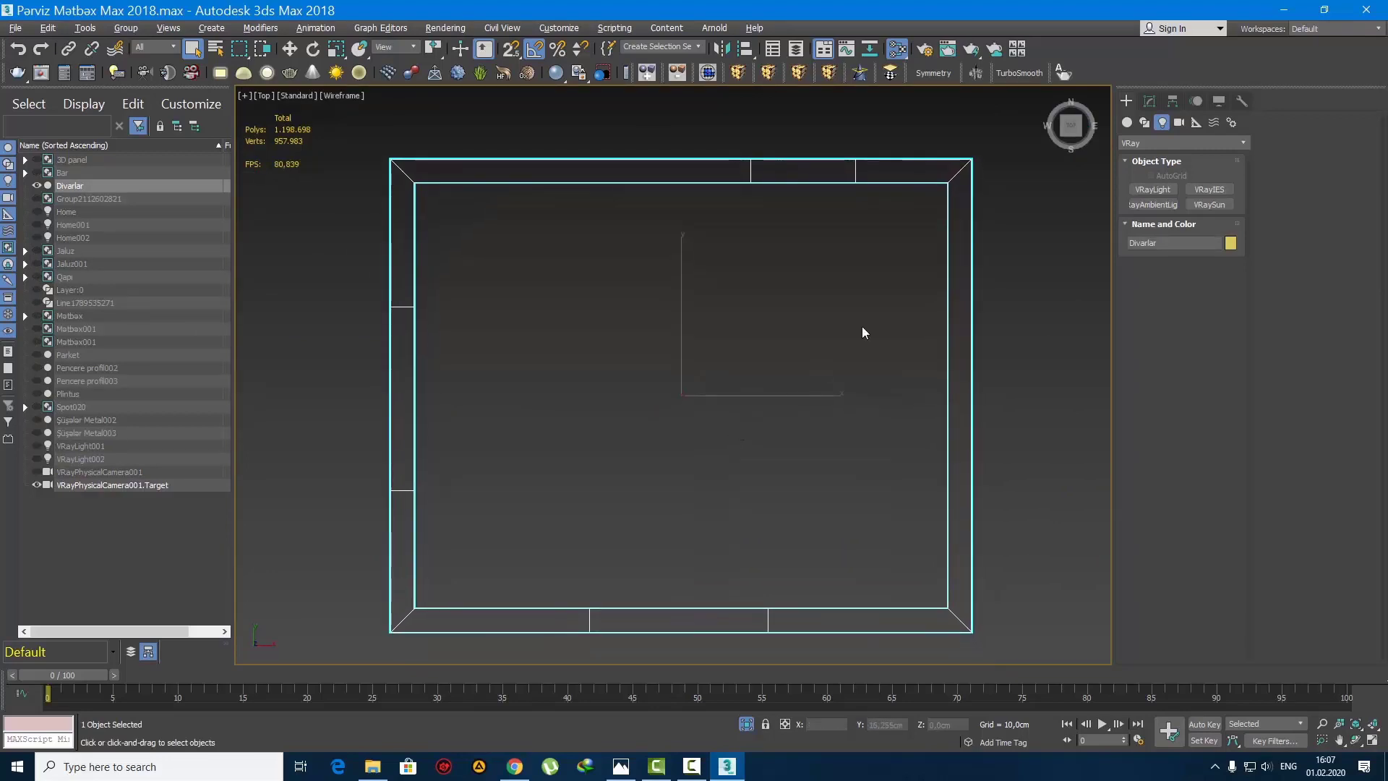
pyautogui.click(1127, 123)
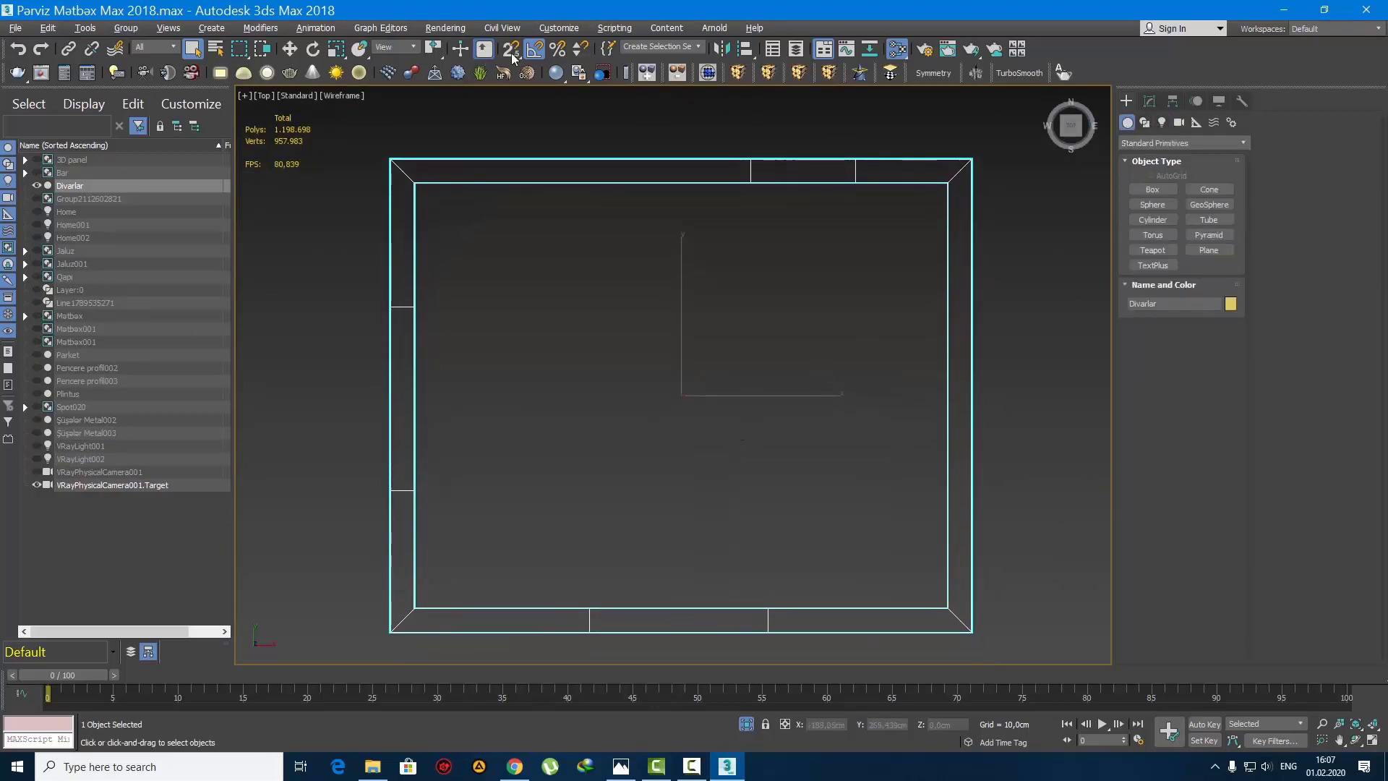
pyautogui.click(1160, 191)
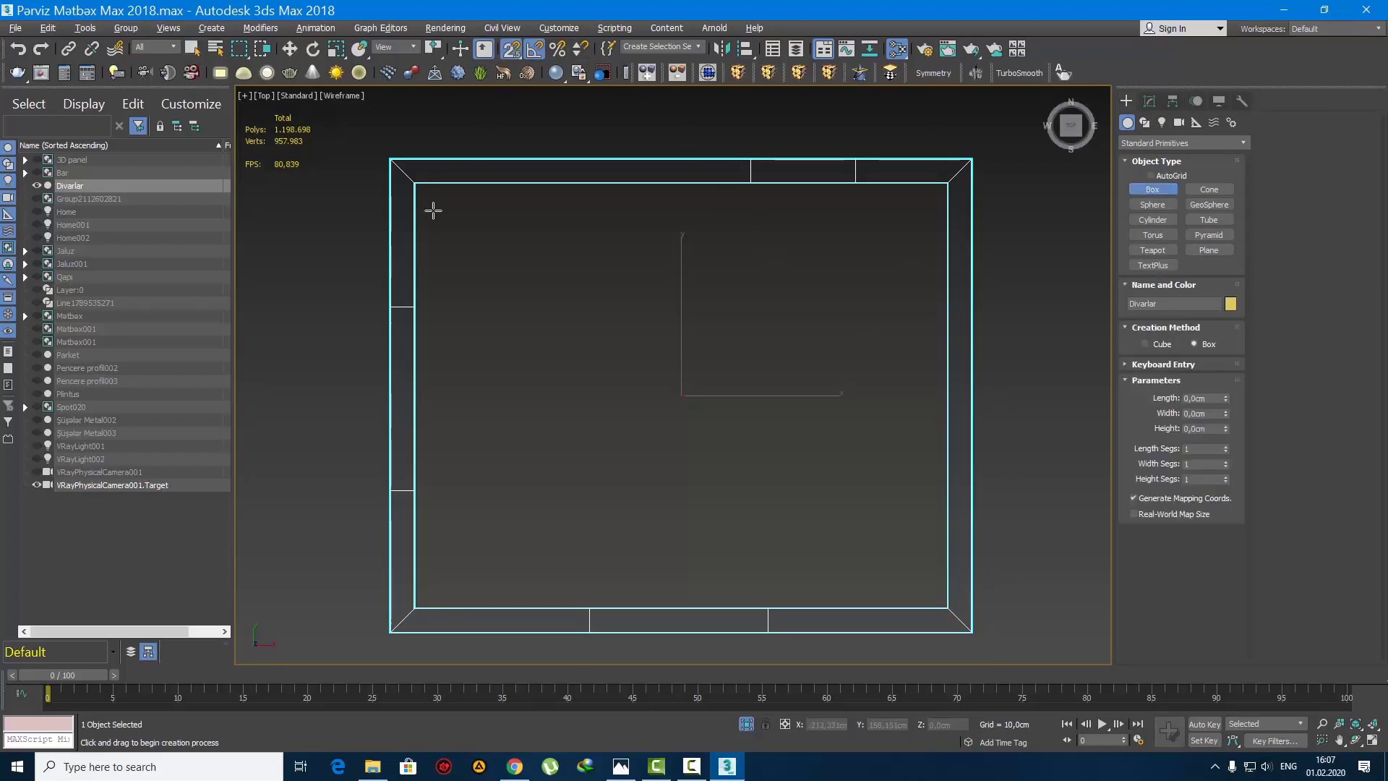
pyautogui.moveTo(417, 185); pyautogui.dragTo(949, 608)
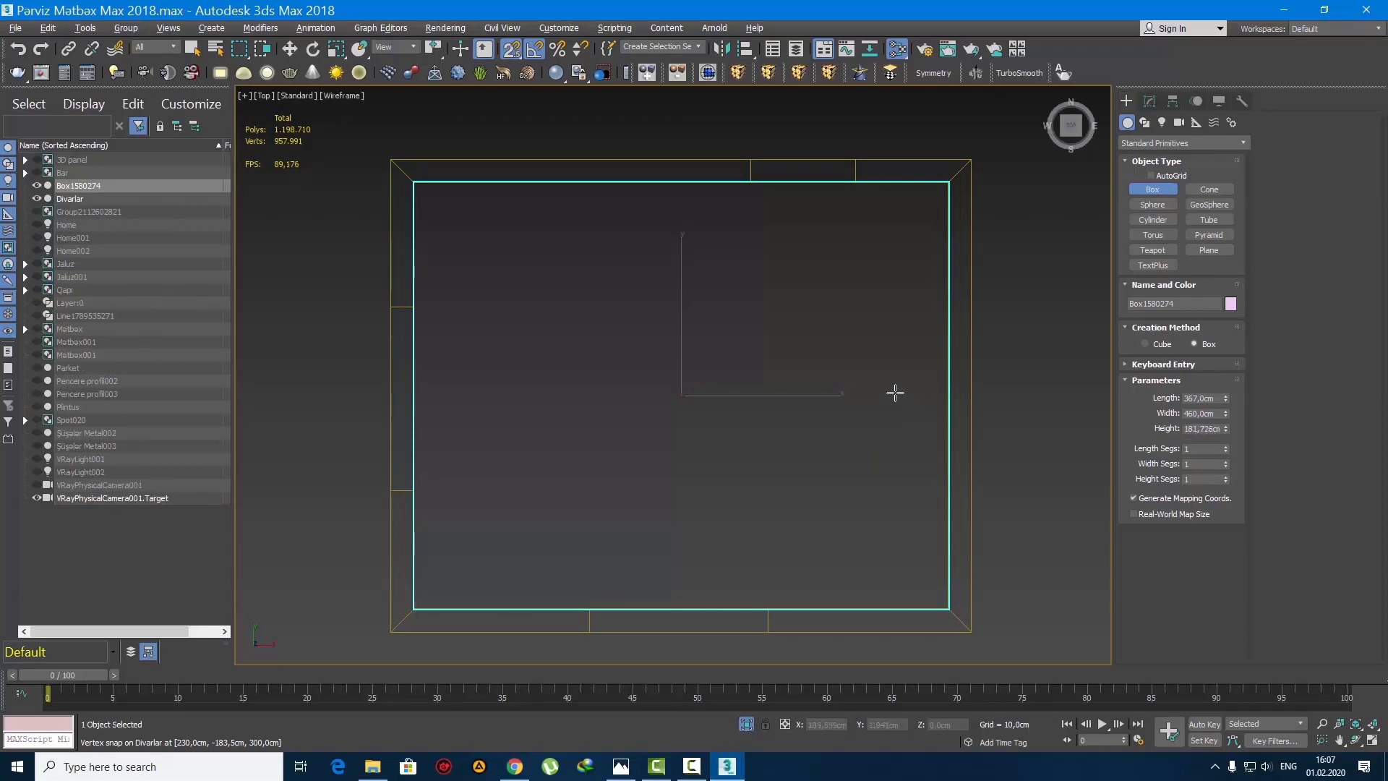
pyautogui.click(1149, 102)
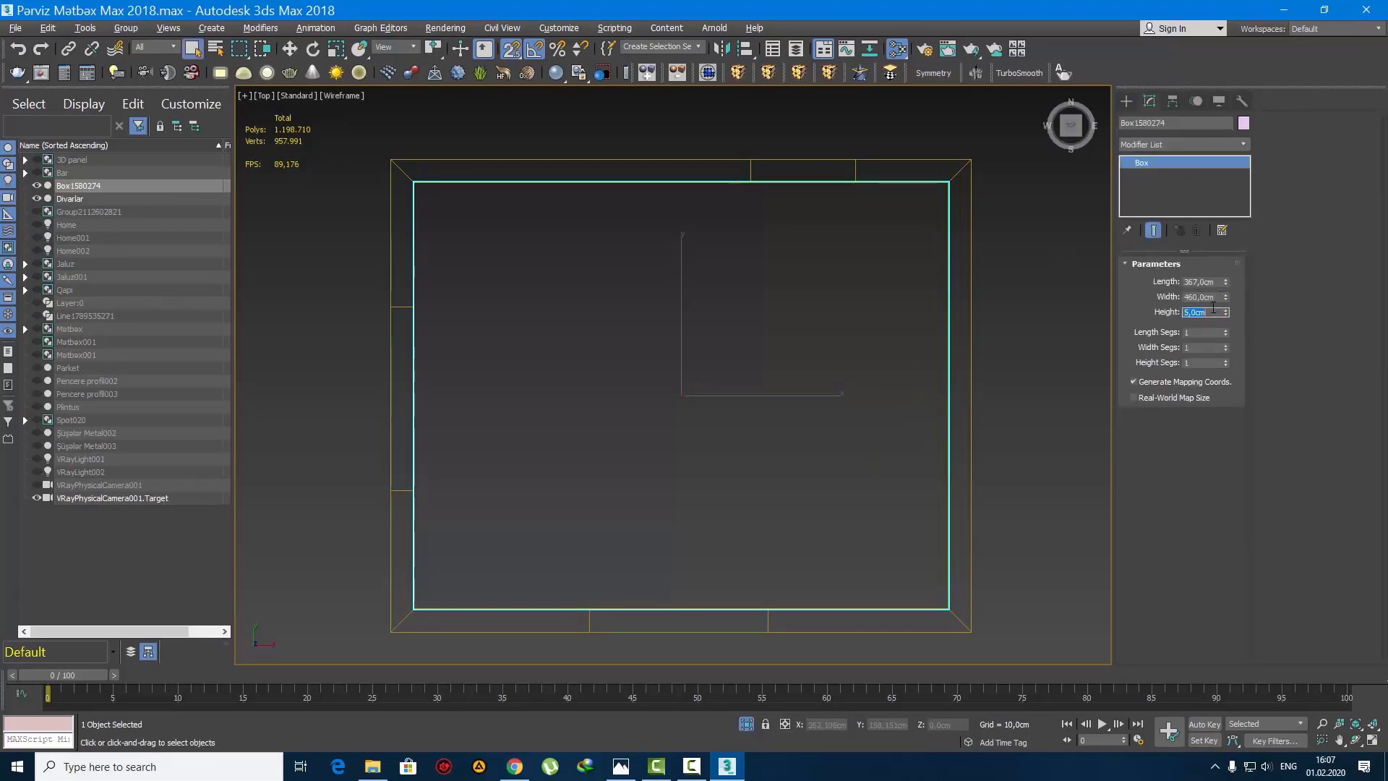
# Step: Raise the flat box vertically in the front view from the floor to just below the top of the walls
pyautogui.scroll(-3, 734, 391)
pyautogui.press('f')
pyautogui.press('z')
pyautogui.moveTo(697, 376); pyautogui.dragTo(696, 521, button='middle')
pyautogui.scroll(-4, 696, 520)
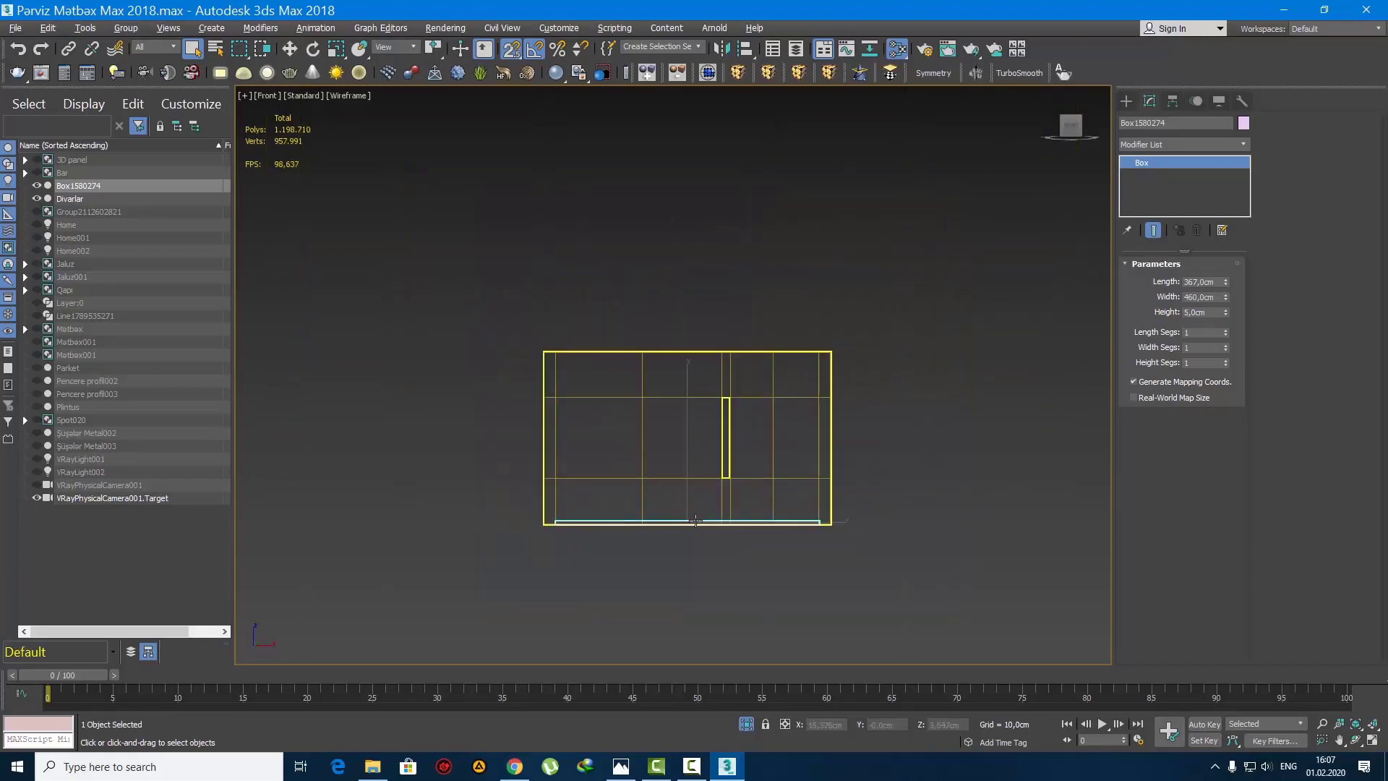
pyautogui.press('w')
pyautogui.scroll(3, 693, 477)
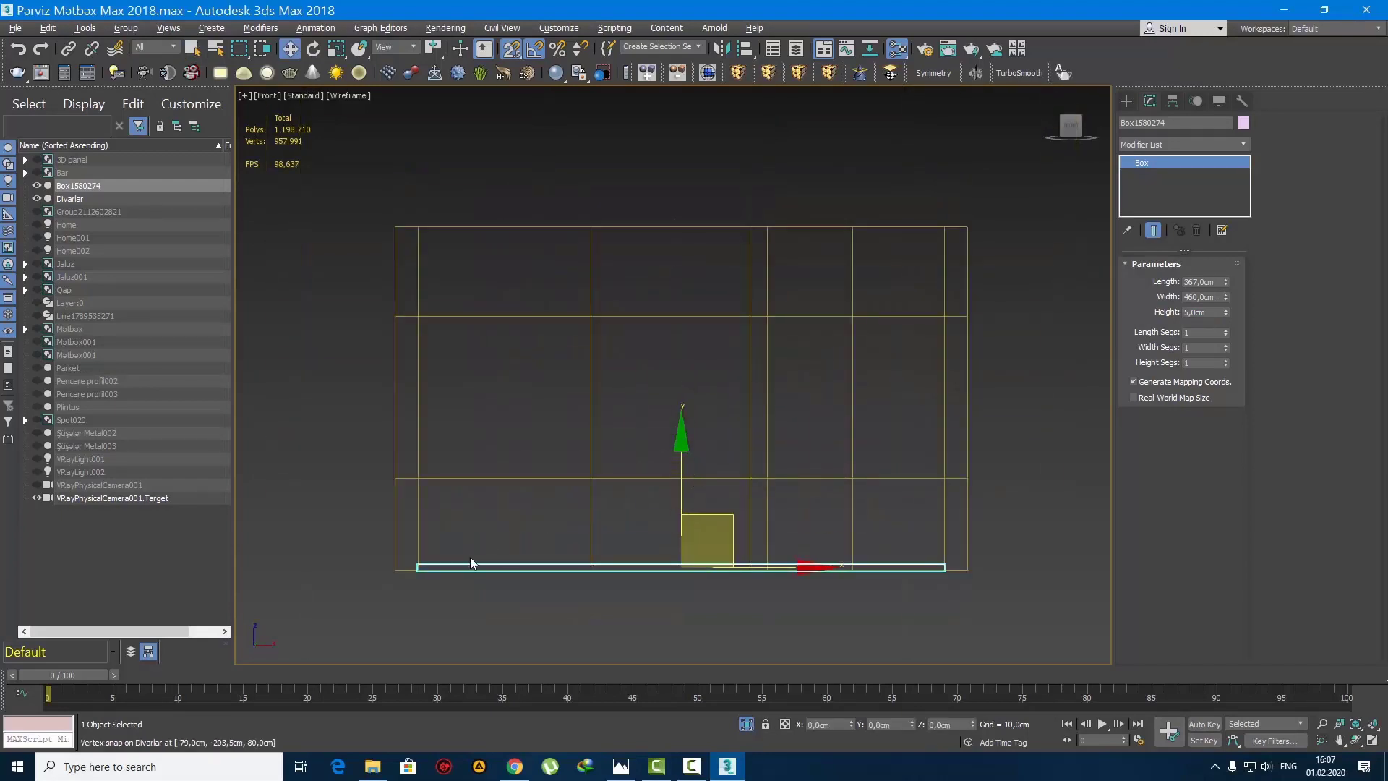
pyautogui.click(409, 571)
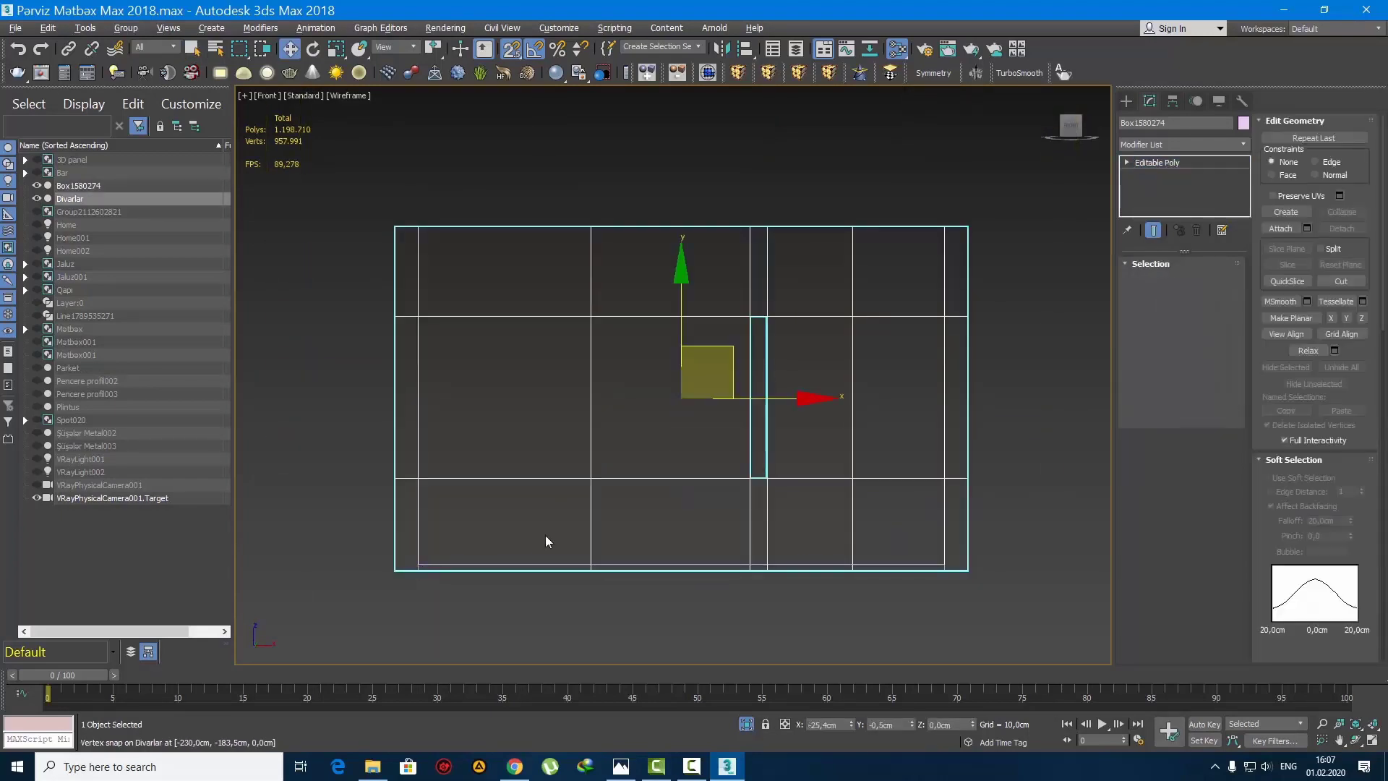
pyautogui.click(578, 566)
pyautogui.moveTo(674, 487); pyautogui.dragTo(684, 151)
pyautogui.scroll(10, 688, 253)
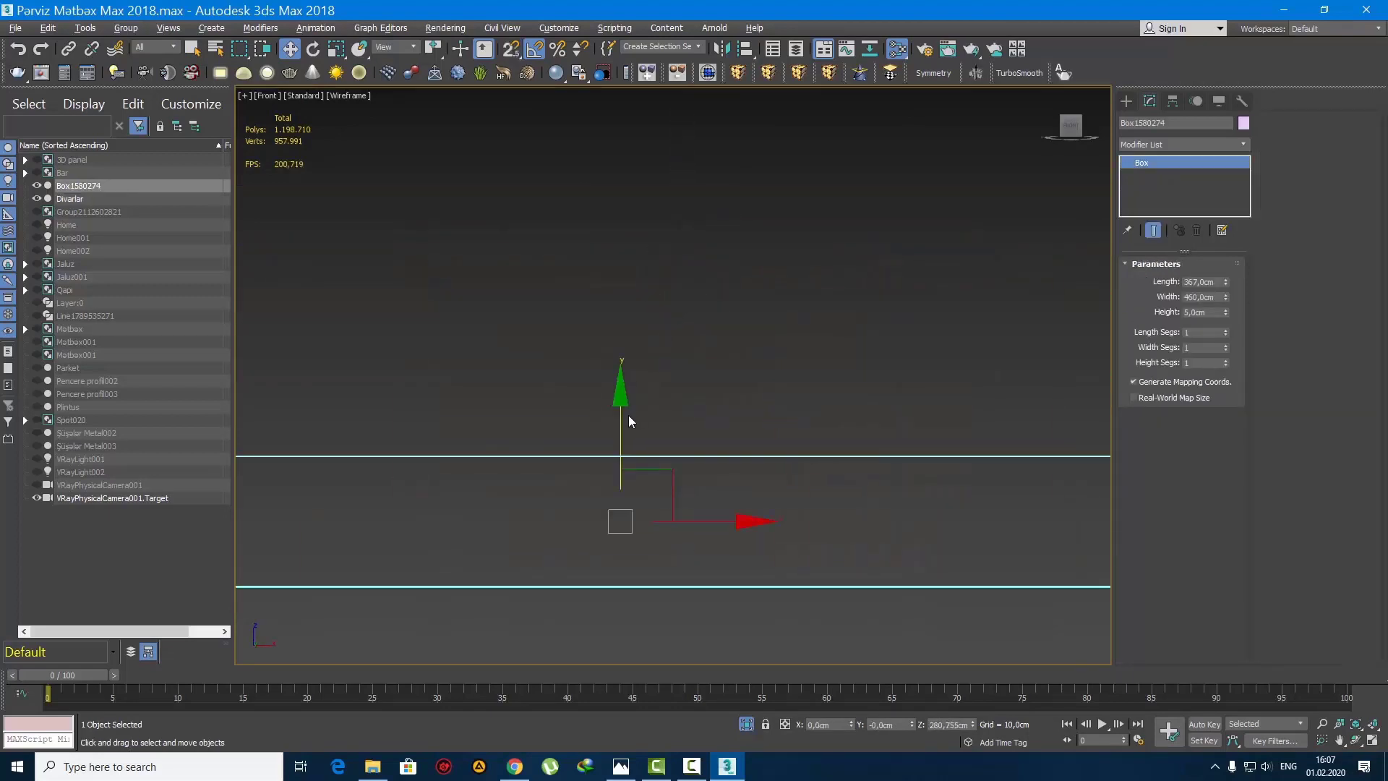
# Step: Make one independent copy of the ceiling box directly below the original
pyautogui.moveTo(628, 420)
pyautogui.mouseDown()
pyautogui.moveTo(628, 302)
pyautogui.moveTo(630, 459)
pyautogui.mouseUp()
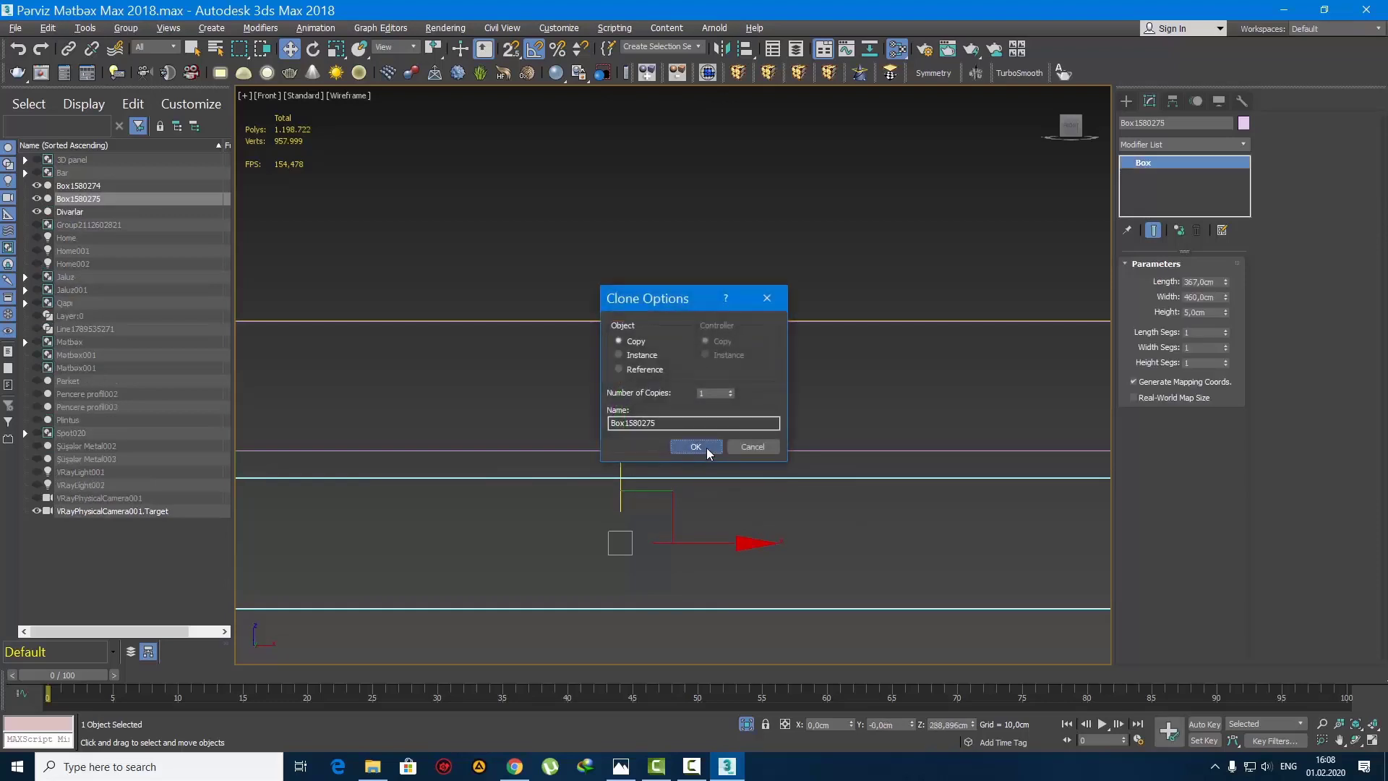
pyautogui.click(704, 445)
pyautogui.scroll(-6, 690, 390)
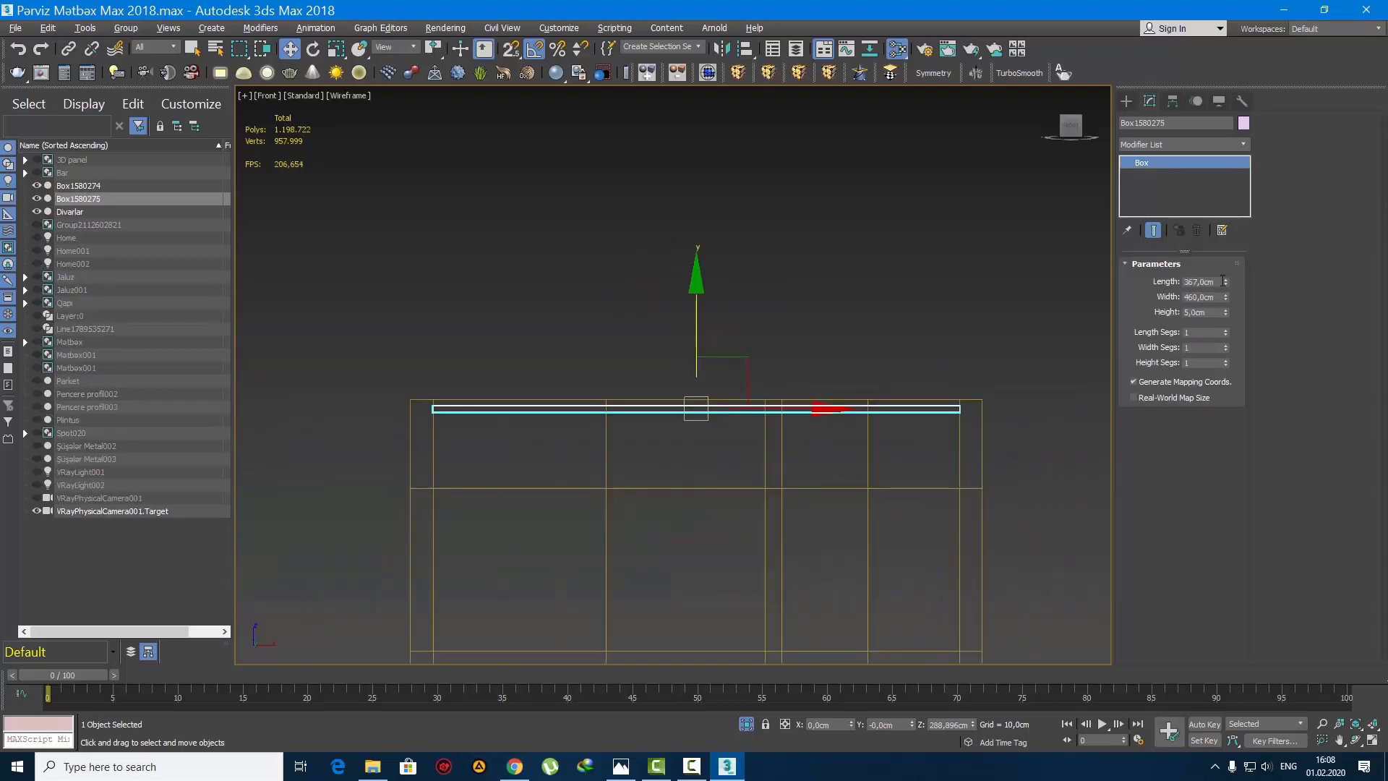
# Step: Set the copied box's height to 8 cm and lower it slightly beneath the ceiling box
pyautogui.write('8')
pyautogui.press('Return')
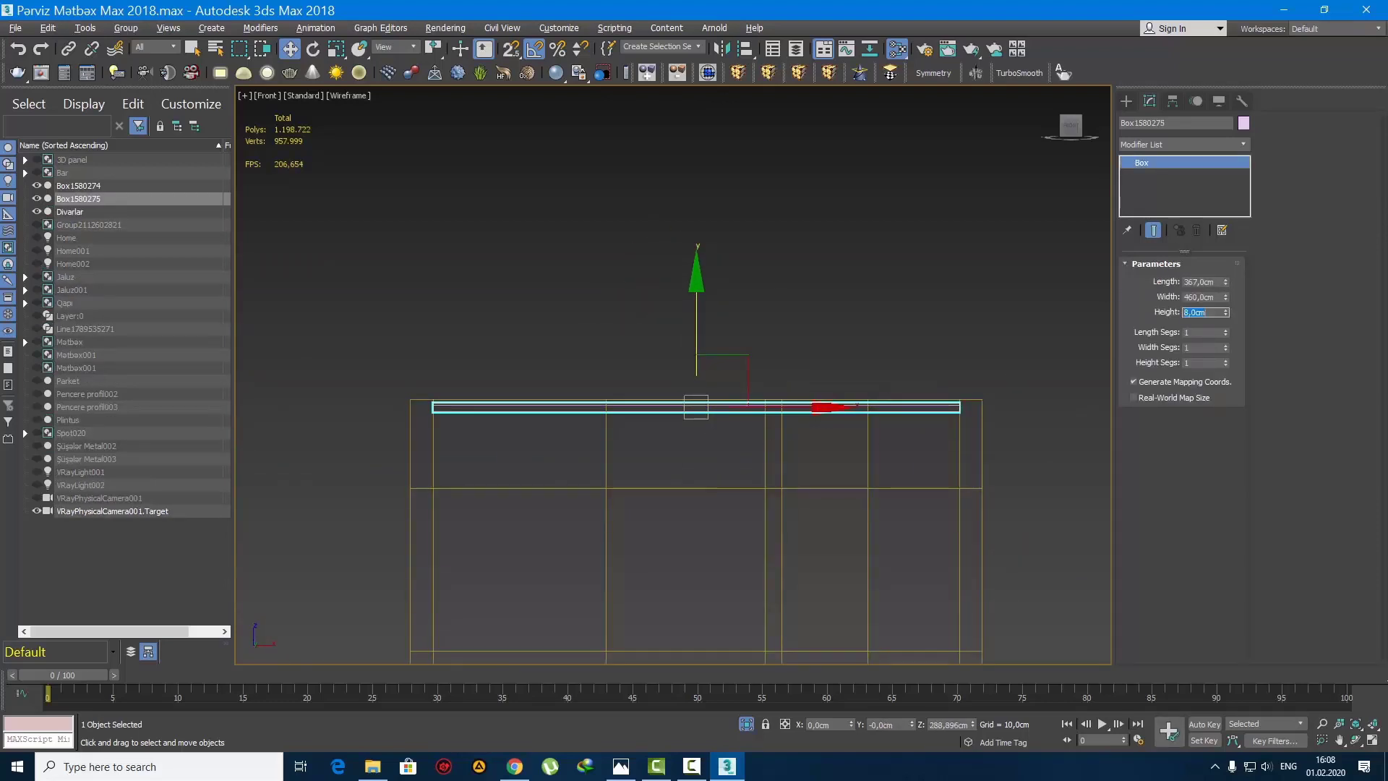
pyautogui.scroll(5, 695, 396)
pyautogui.moveTo(828, 261); pyautogui.dragTo(831, 272)
# Step: Convert the 8 cm box to an editable poly, working in the top view
pyautogui.press('t')
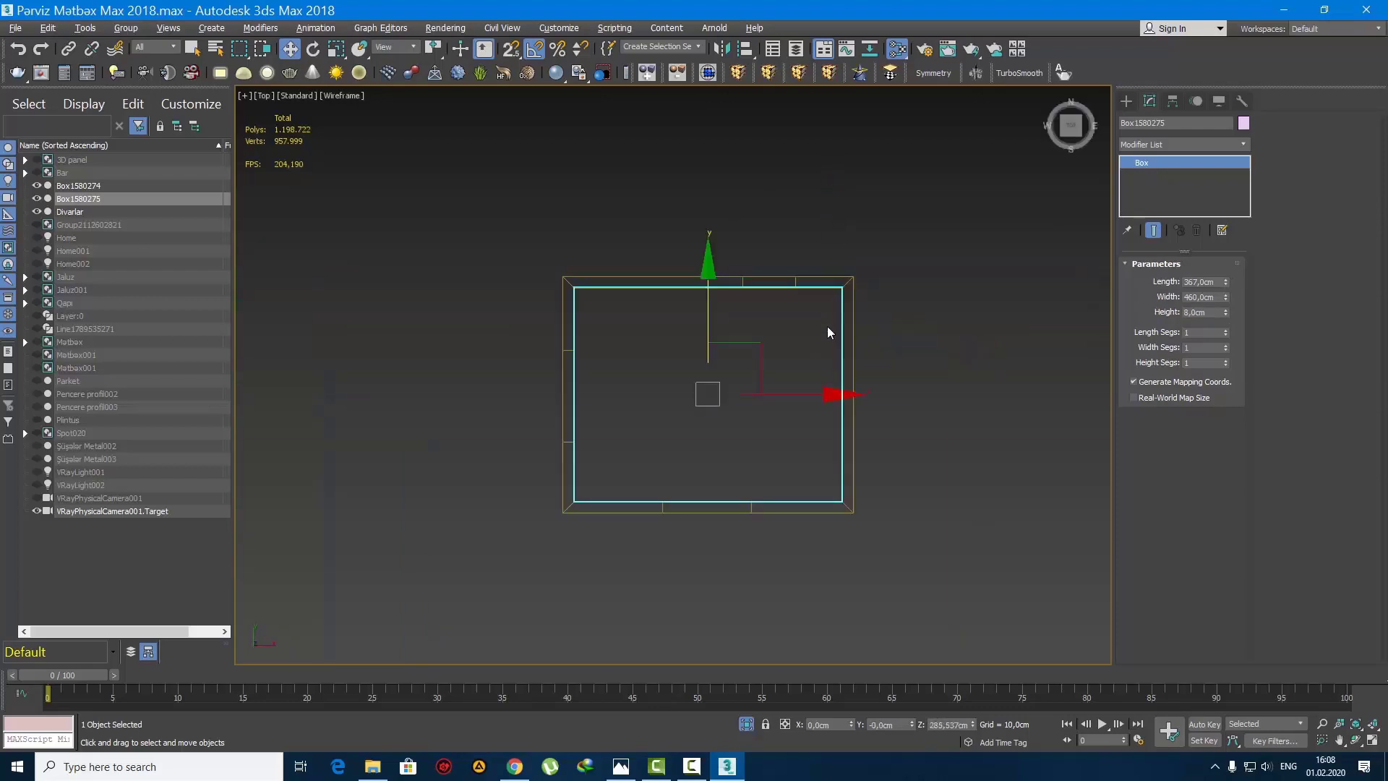
pyautogui.scroll(3, 792, 379)
pyautogui.rightClick(1200, 163)
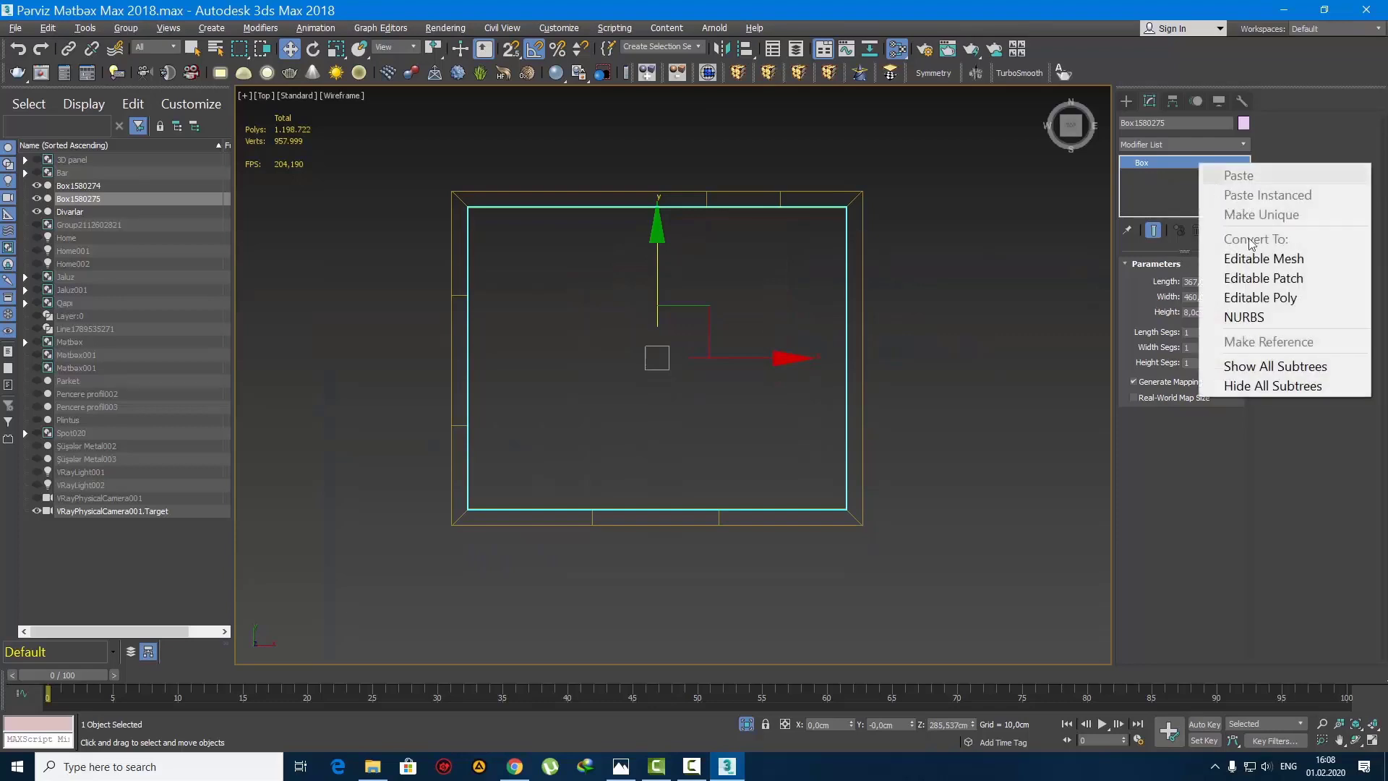
pyautogui.click(1267, 295)
pyautogui.press('q')
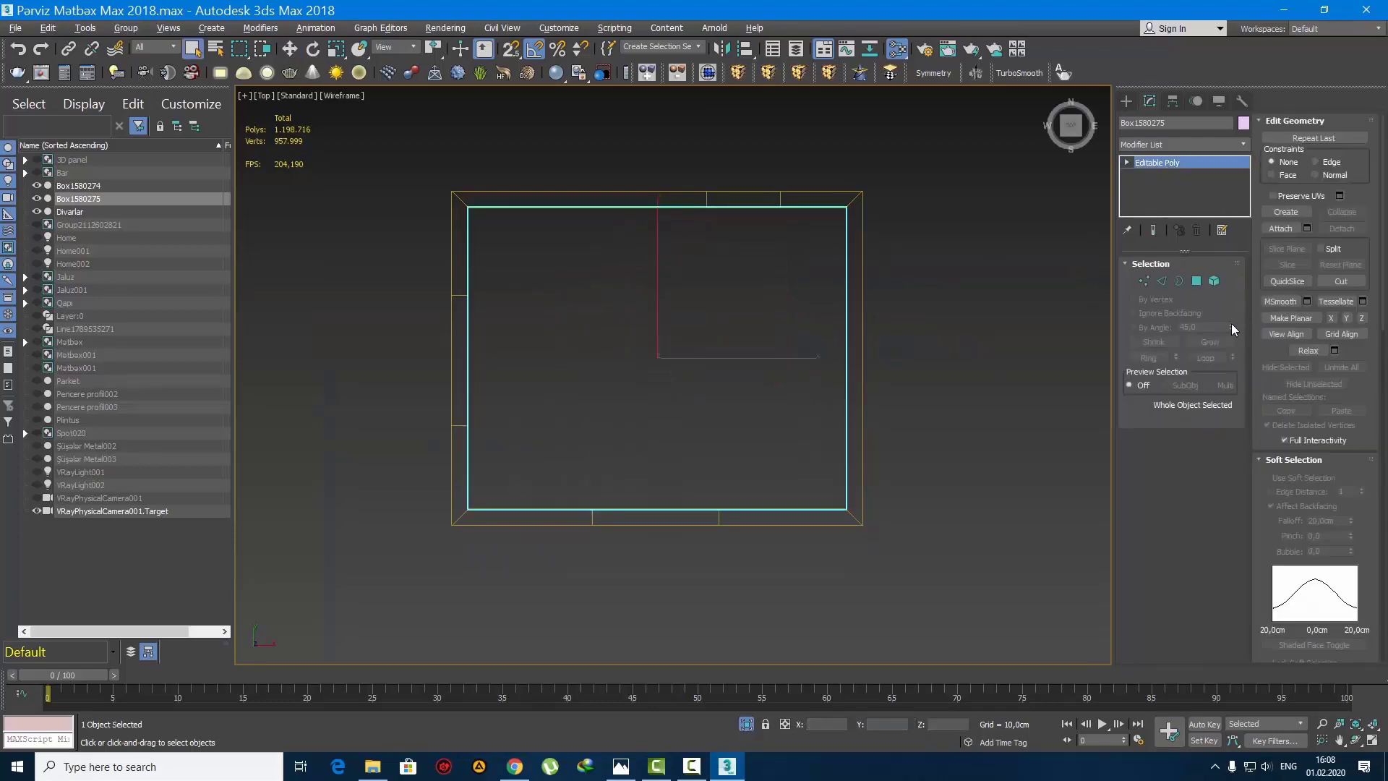
pyautogui.click(1201, 282)
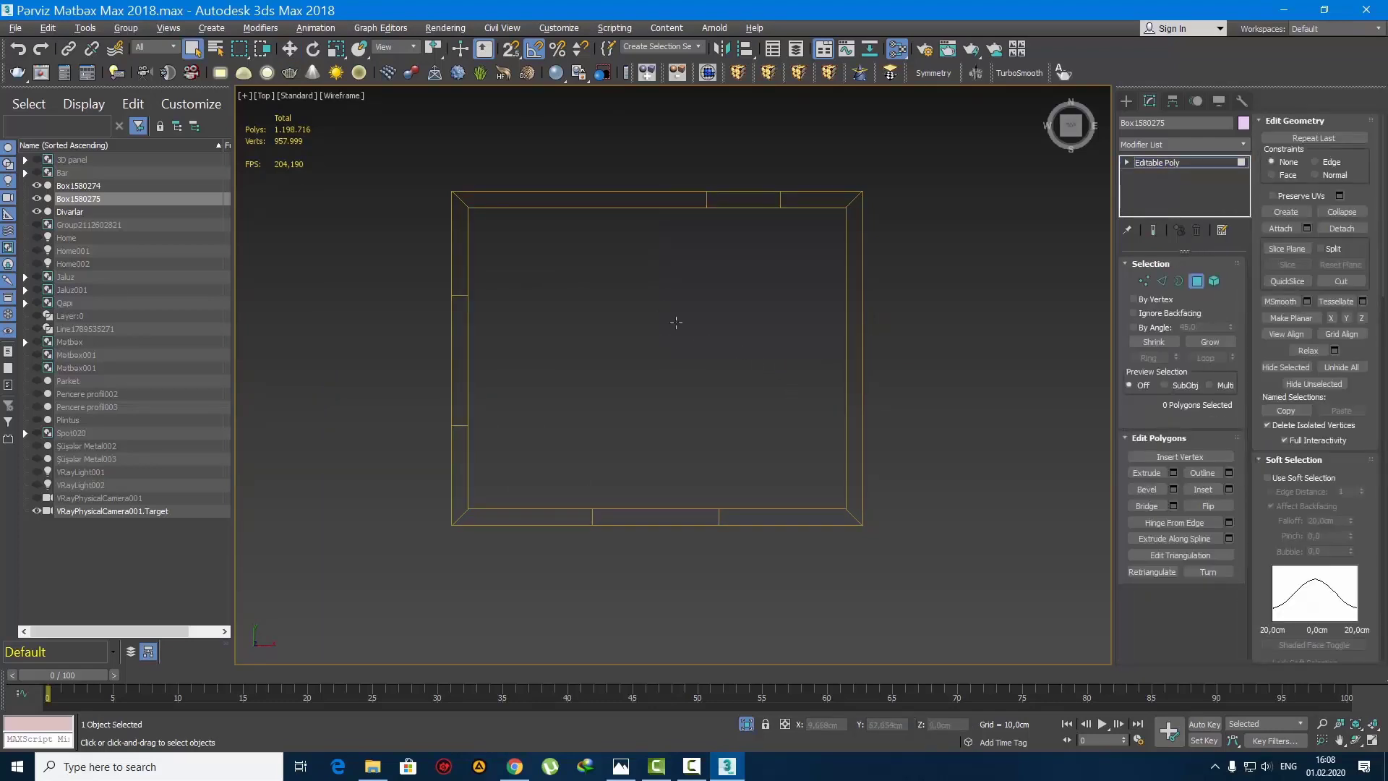
# Step: Copy the editable poly box along the X axis to an empty spot outside the room
pyautogui.scroll(-2, 705, 354)
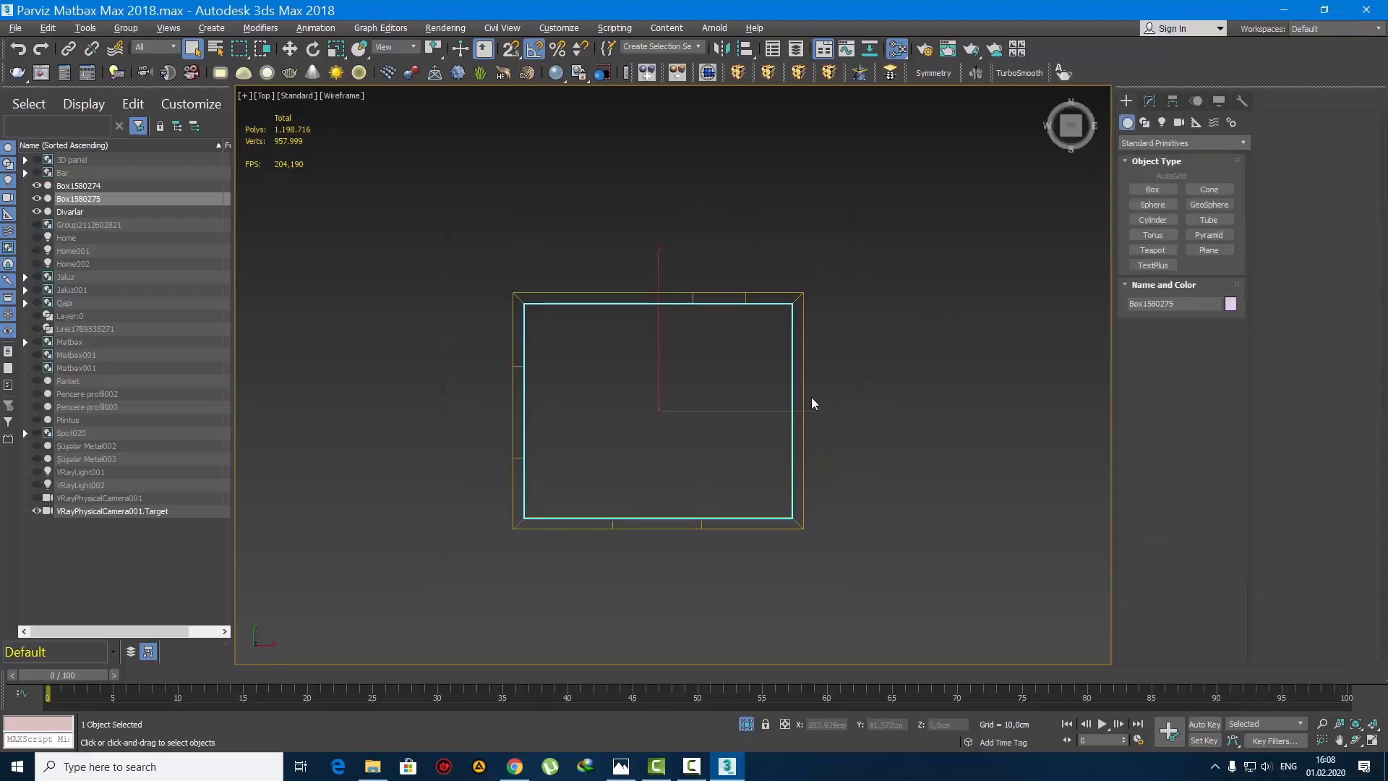
pyautogui.moveTo(811, 397); pyautogui.dragTo(762, 392, button='middle')
pyautogui.press('w')
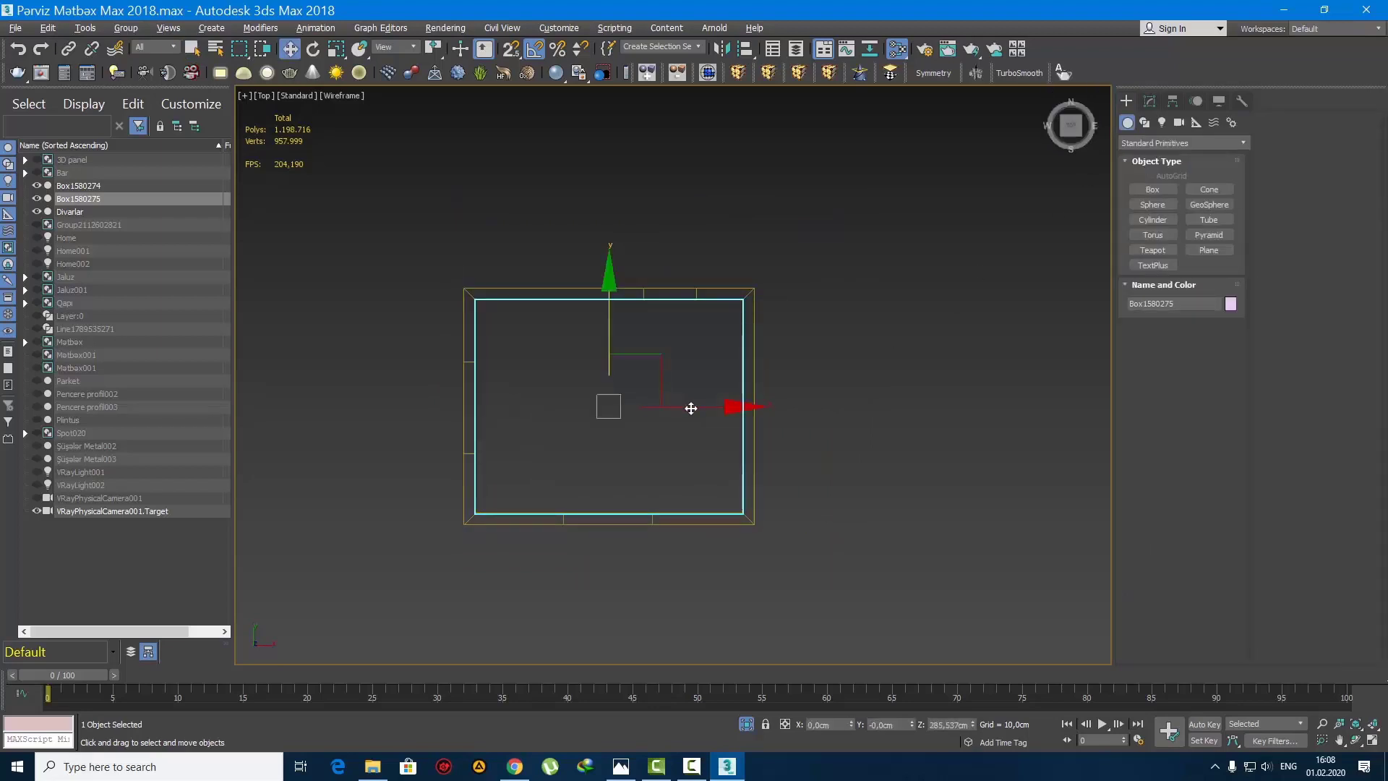
pyautogui.keyDown('shift'); pyautogui.moveTo(722, 405); pyautogui.dragTo(1135, 404); pyautogui.keyUp('shift')
pyautogui.click(695, 447)
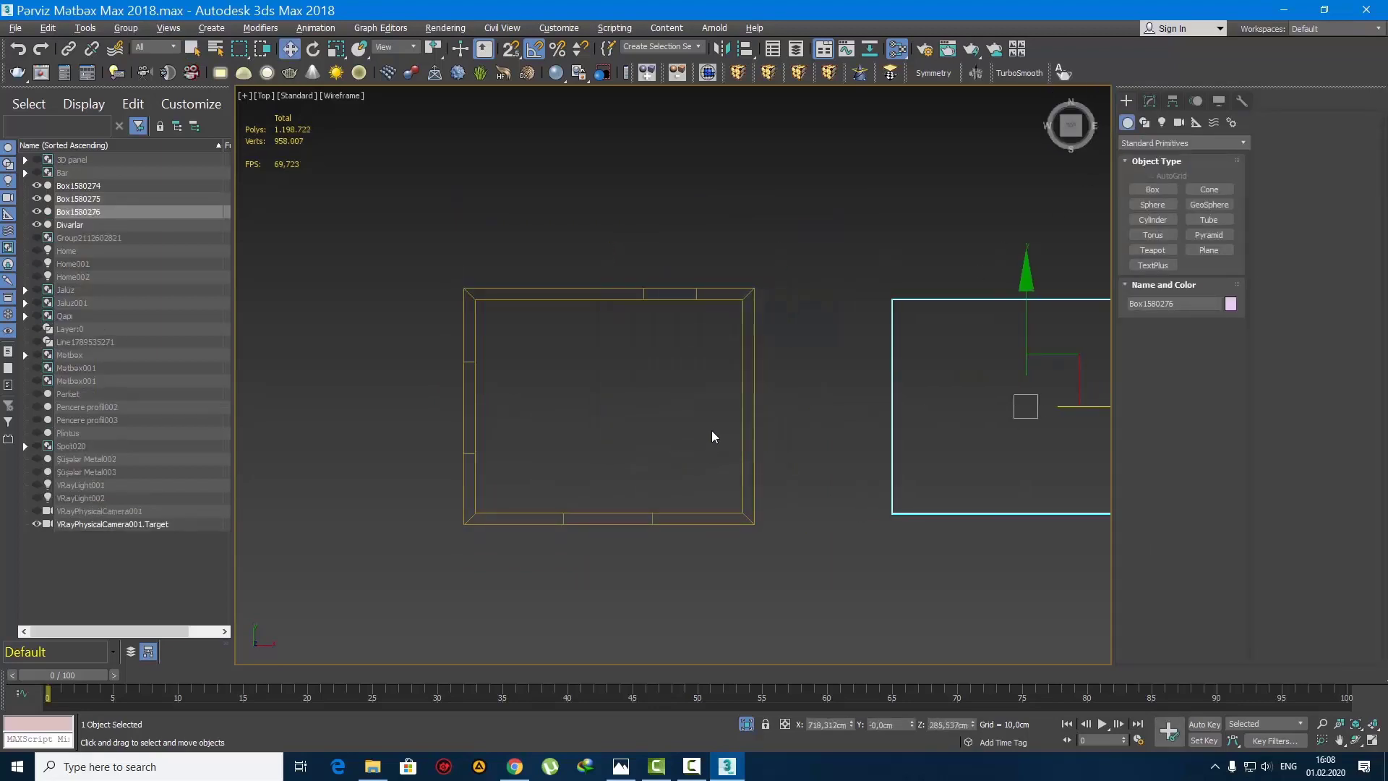
# Step: Select the top and bottom polygons of the 8 cm box that remains inside the room
pyautogui.keyDown('alt'); pyautogui.moveTo(658, 443); pyautogui.dragTo(628, 433, button='middle'); pyautogui.keyUp('alt')
pyautogui.scroll(3, 628, 390)
pyautogui.click(656, 368)
pyautogui.scroll(4, 657, 368)
pyautogui.press('t')
pyautogui.scroll(2, 659, 370)
pyautogui.press('q')
pyautogui.press('4')
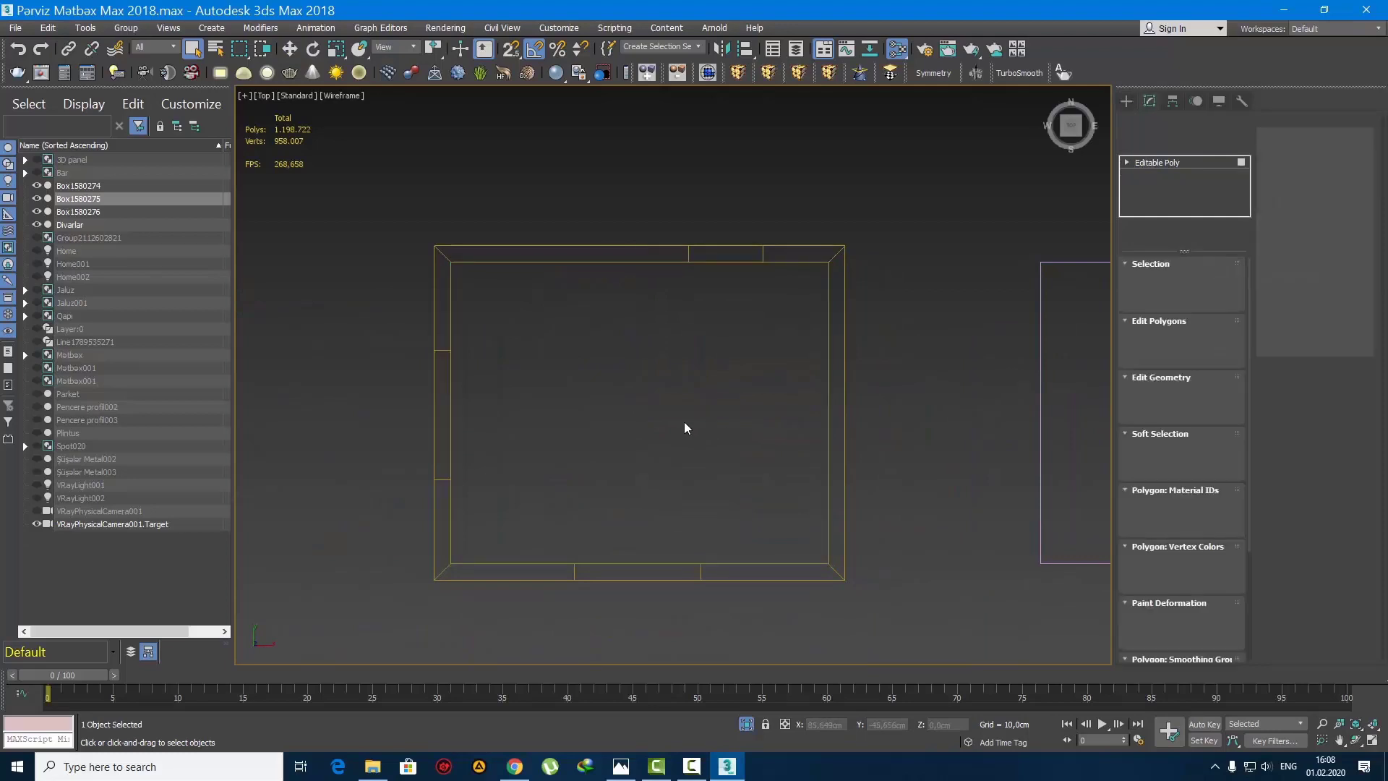
pyautogui.click(597, 361)
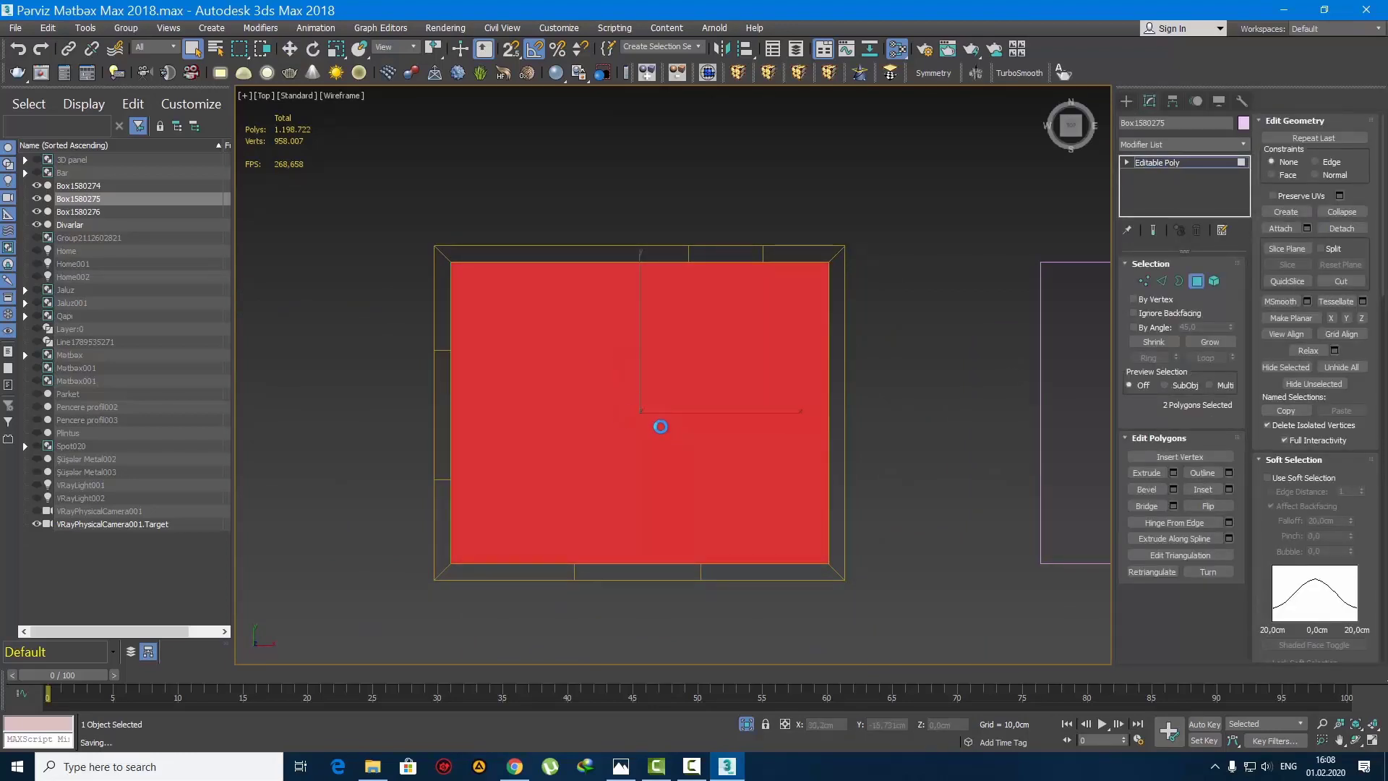
# Step: Inset the top and bottom polygons by 70 cm and delete the resulting inner polygons
pyautogui.click(1229, 490)
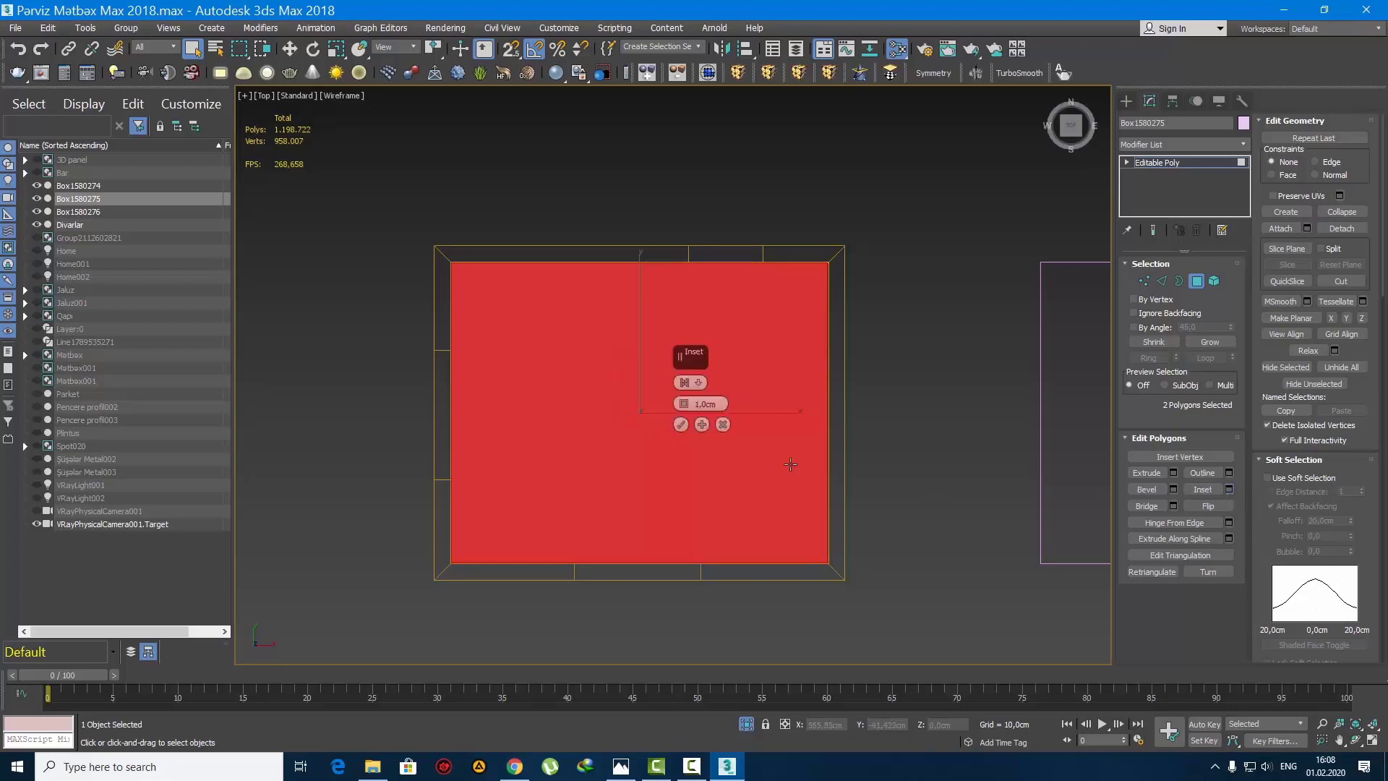
pyautogui.write('70')
pyautogui.press('Return')
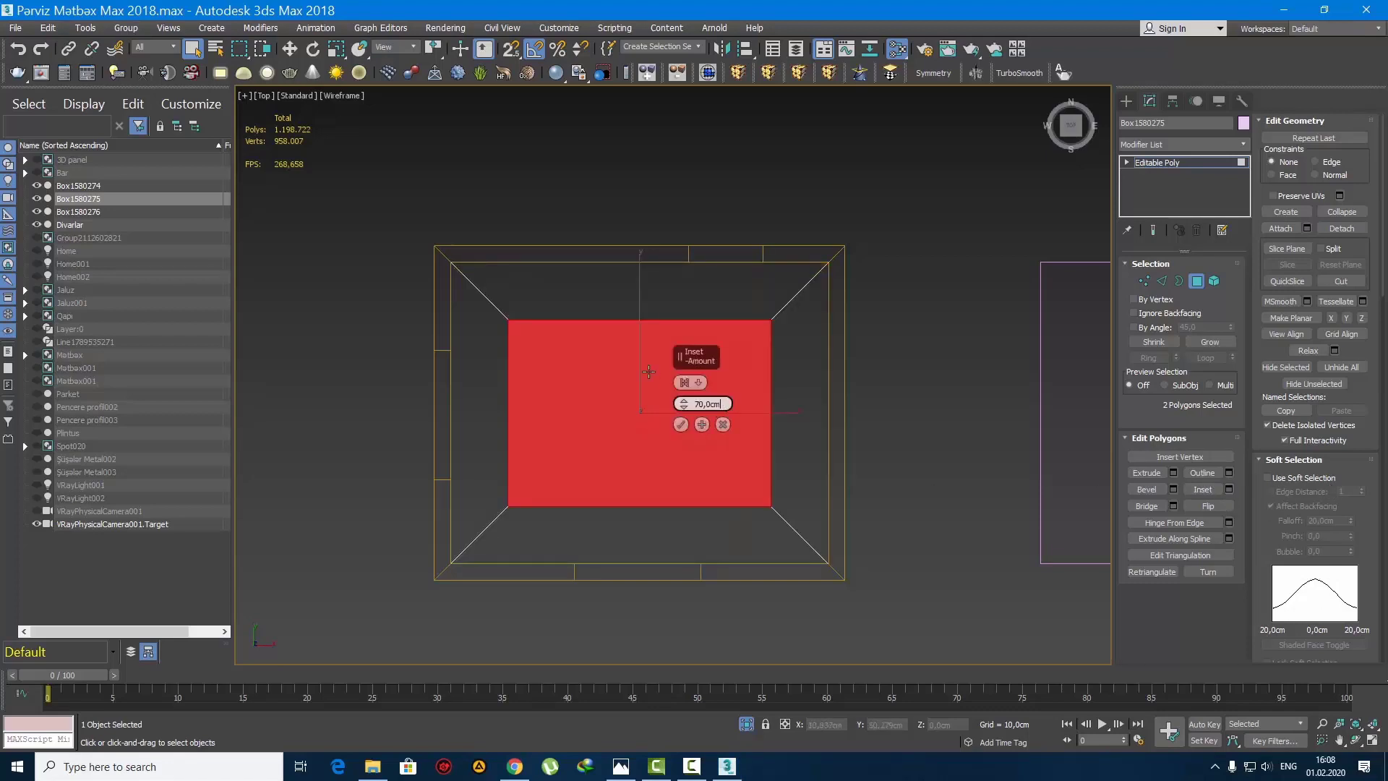
pyautogui.write('65')
pyautogui.press('Return')
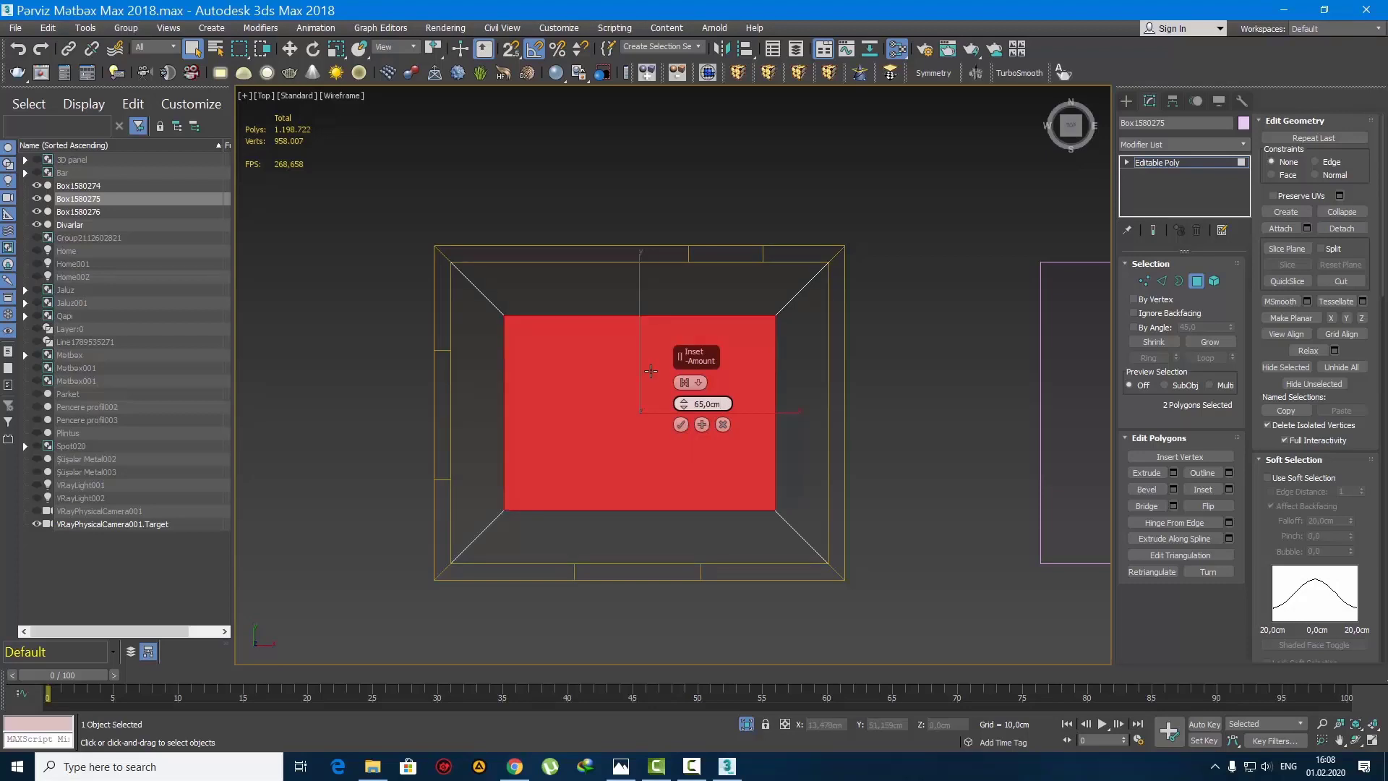
pyautogui.write('70')
pyautogui.press('Return')
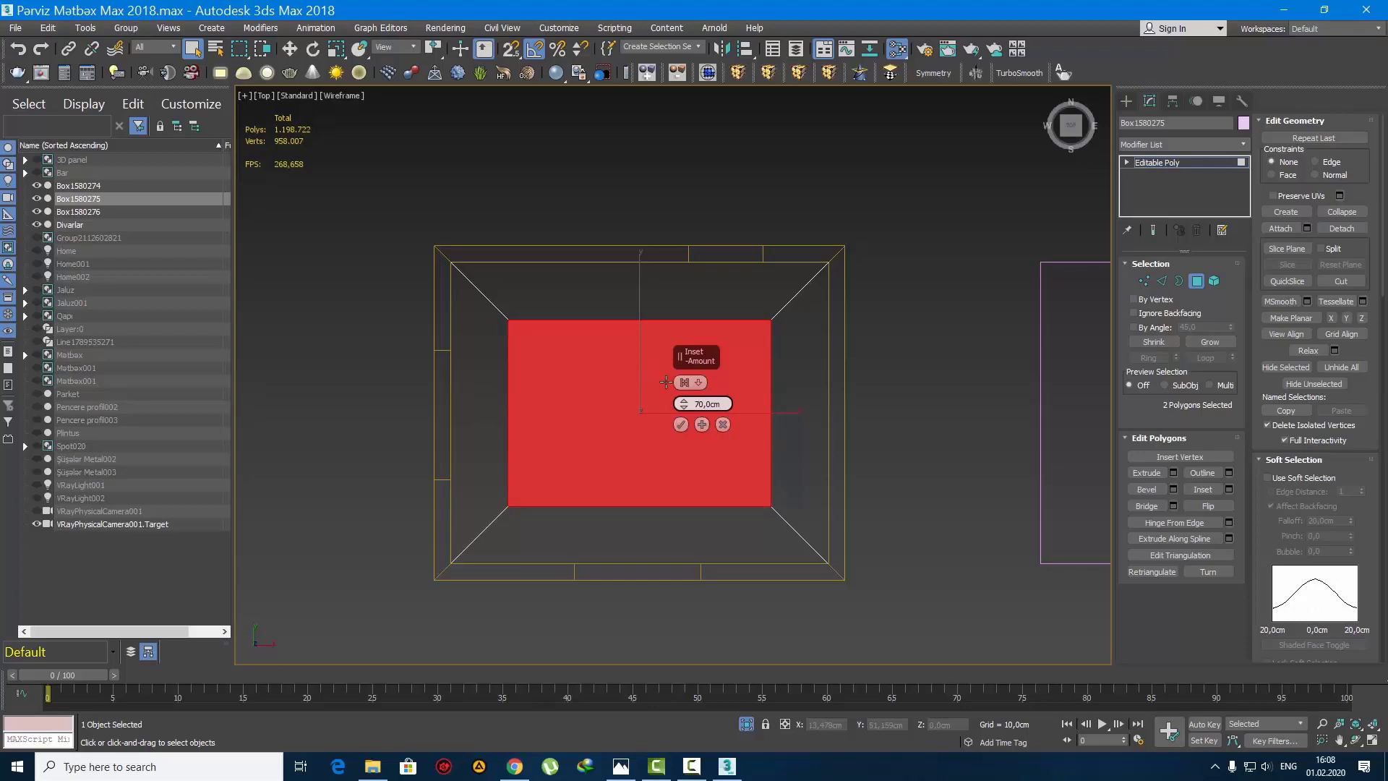
pyautogui.click(681, 424)
pyautogui.hotkey('ctrl', 'd')
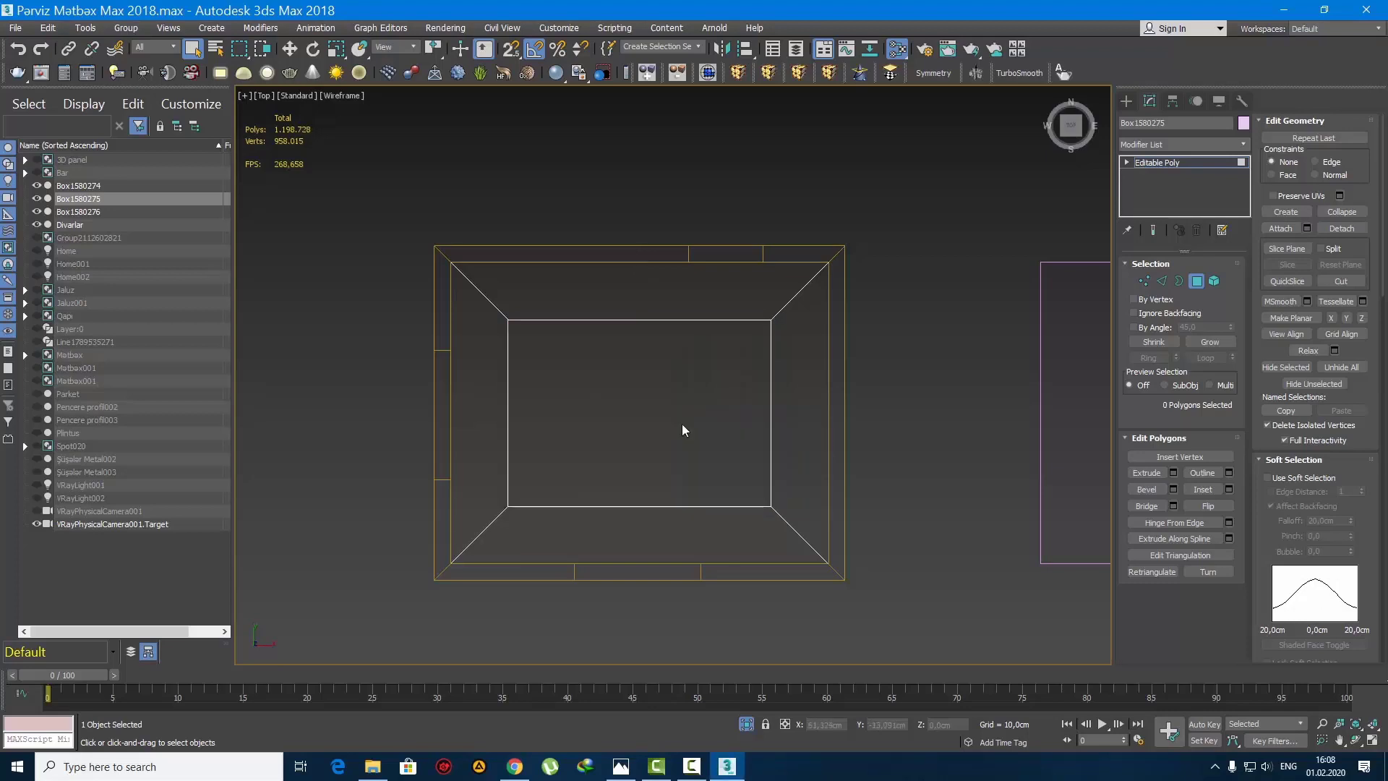
# Step: Bridge the upper and lower open borders of the box to close the inner sides of its opening
pyautogui.press('3')
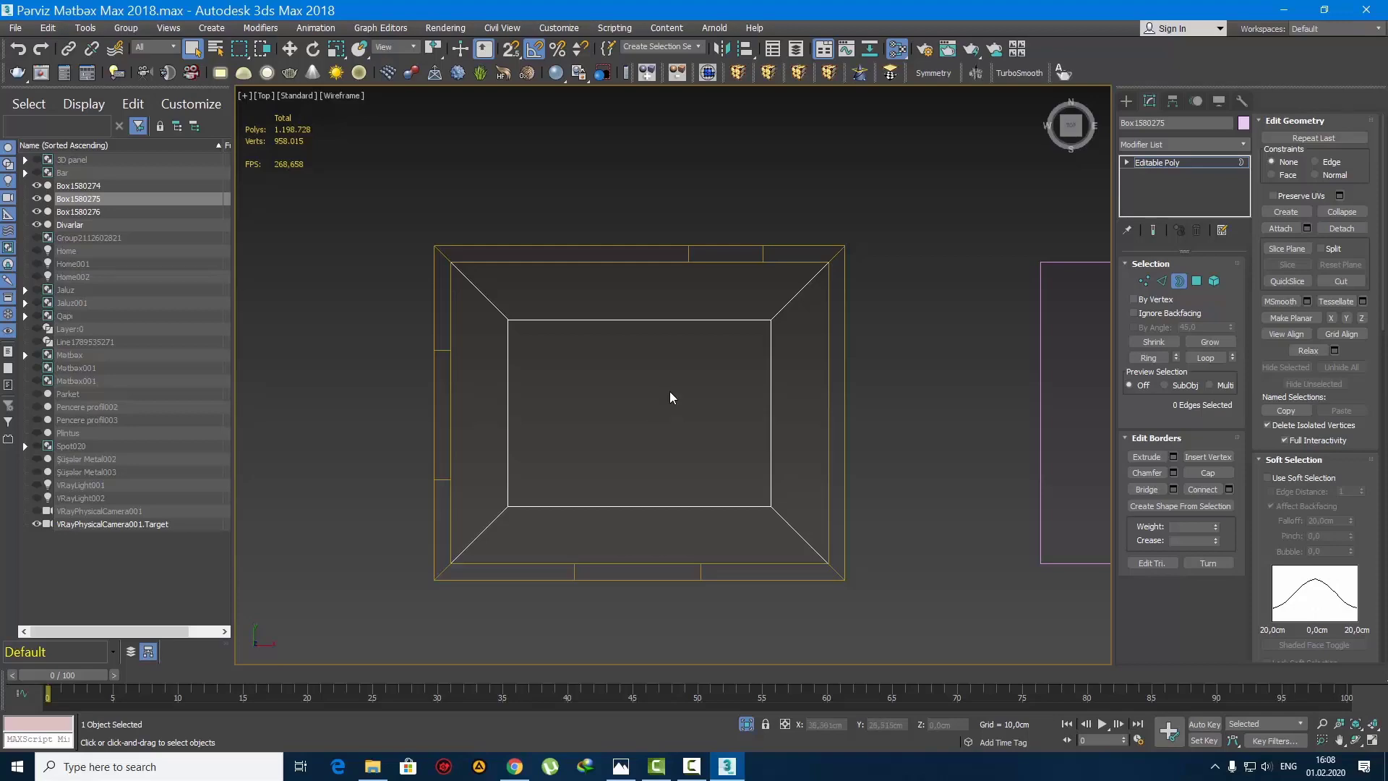
pyautogui.click(622, 316)
pyautogui.scroll(5, 506, 495)
pyautogui.press('p')
pyautogui.press('z')
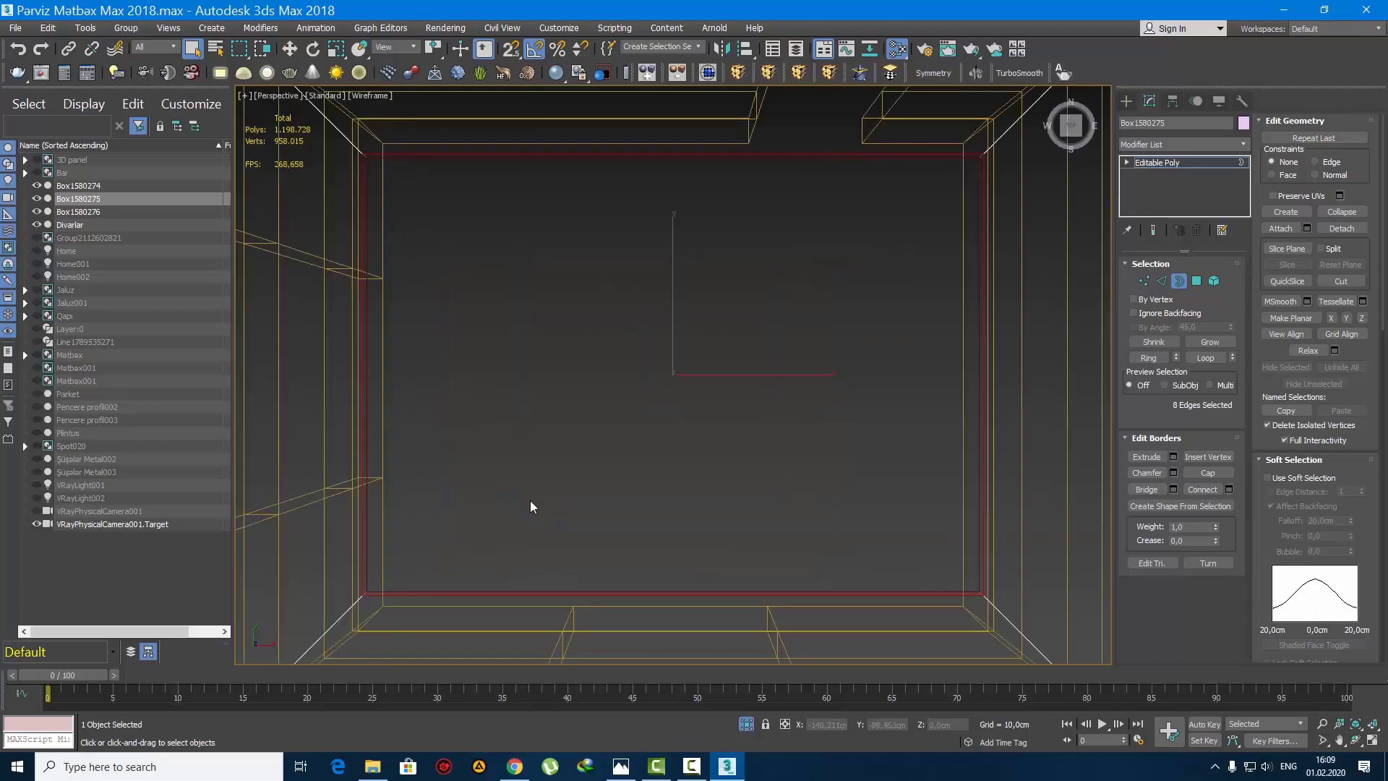
pyautogui.press('F3')
pyautogui.keyDown('alt'); pyautogui.moveTo(528, 498); pyautogui.dragTo(588, 286, button='middle'); pyautogui.keyUp('alt')
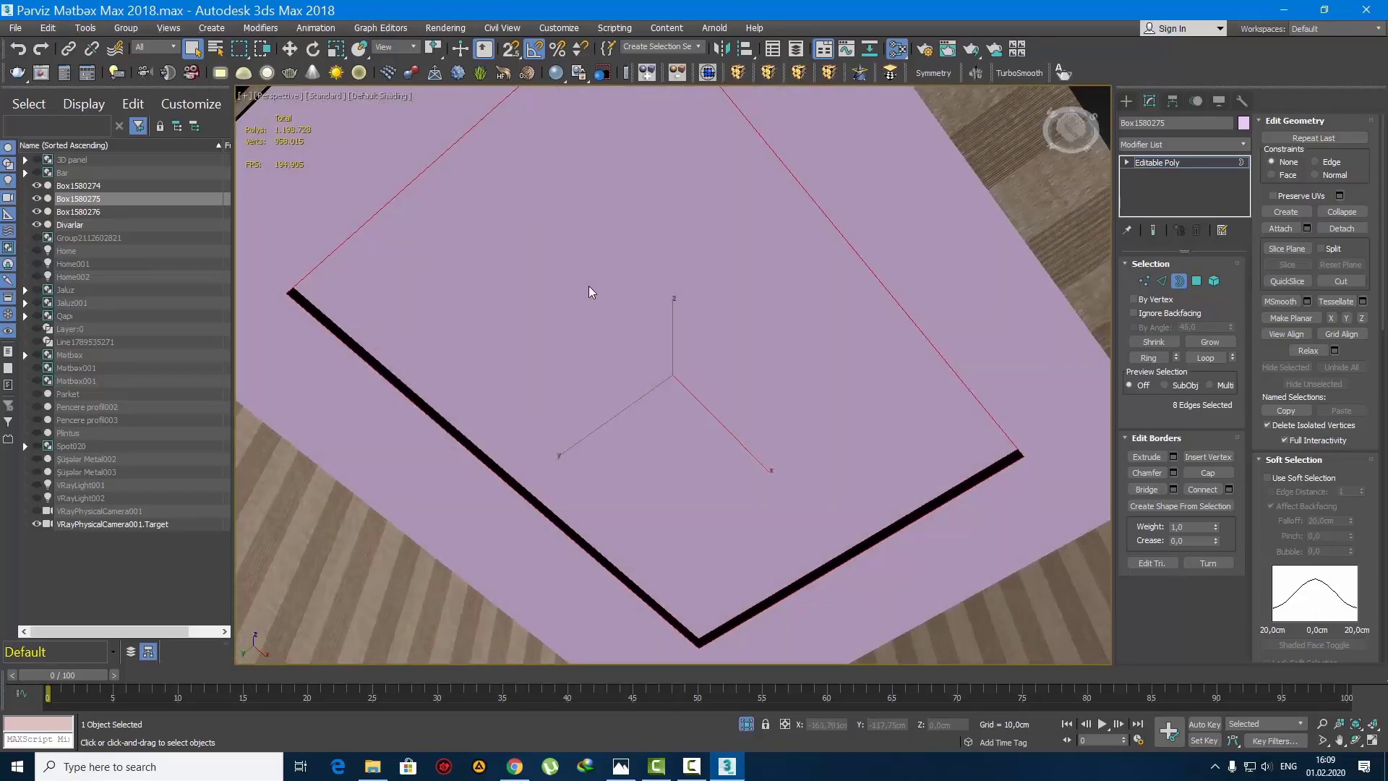
pyautogui.click(1145, 489)
pyautogui.click(1126, 102)
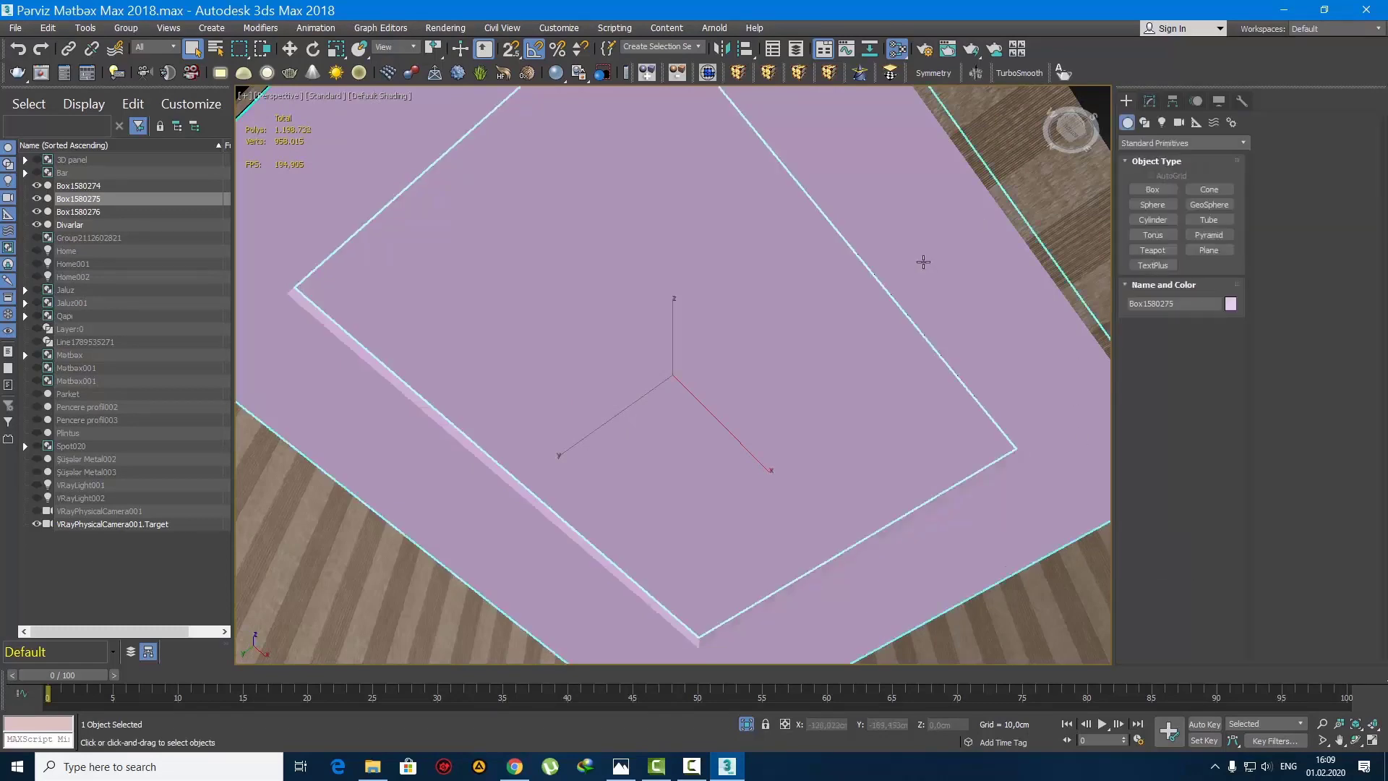
# Step: Move the copied box back along the X axis over the room so its near edge lies inside the ceiling opening
pyautogui.press('t')
pyautogui.scroll(-5, 641, 443)
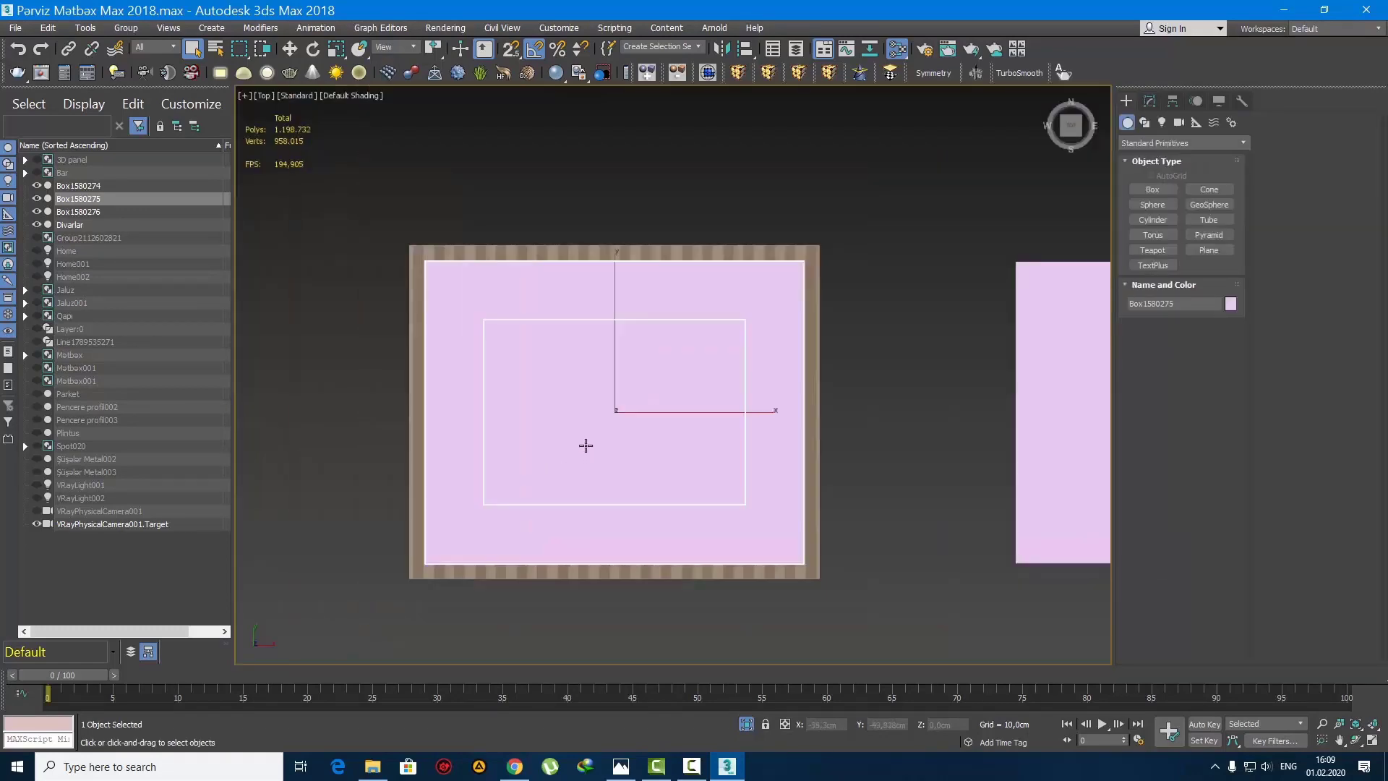
pyautogui.press('F3')
pyautogui.press('2')
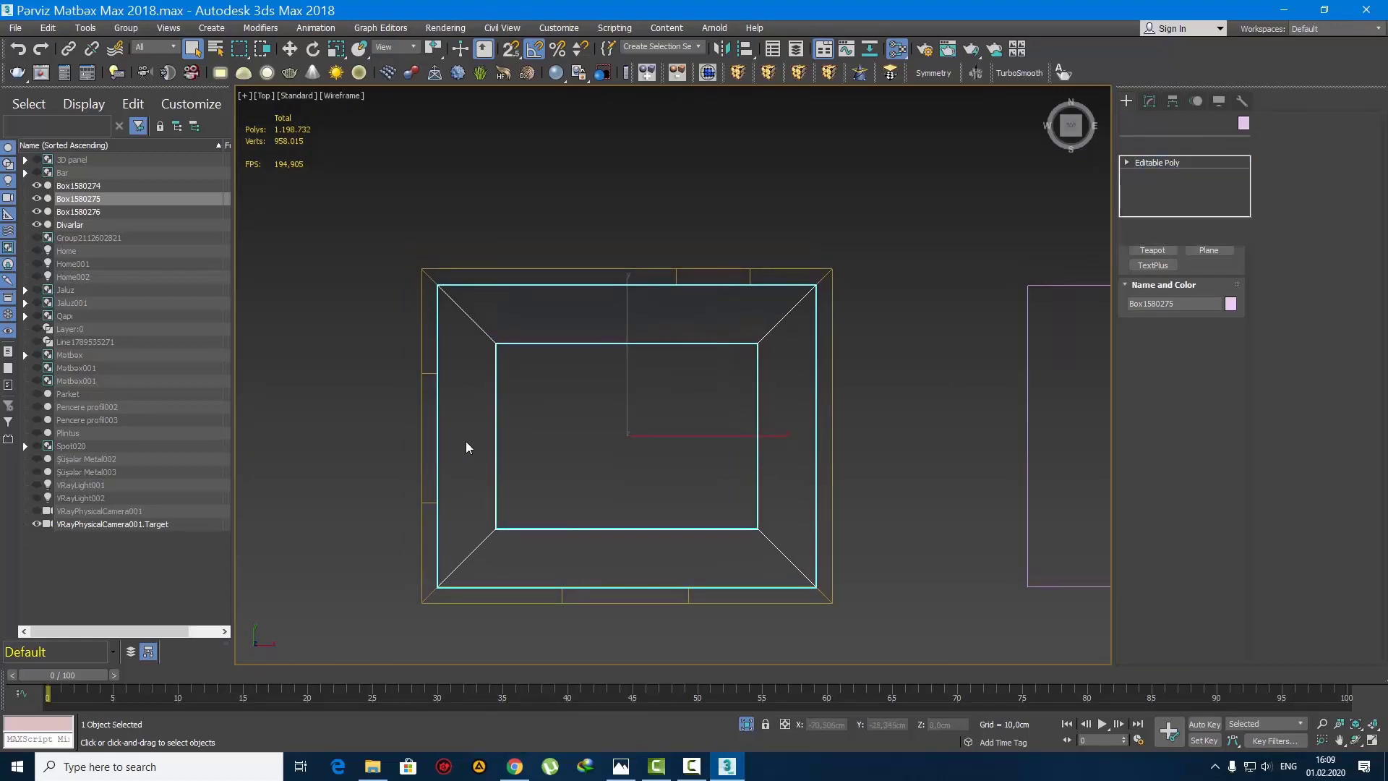
pyautogui.click(1126, 102)
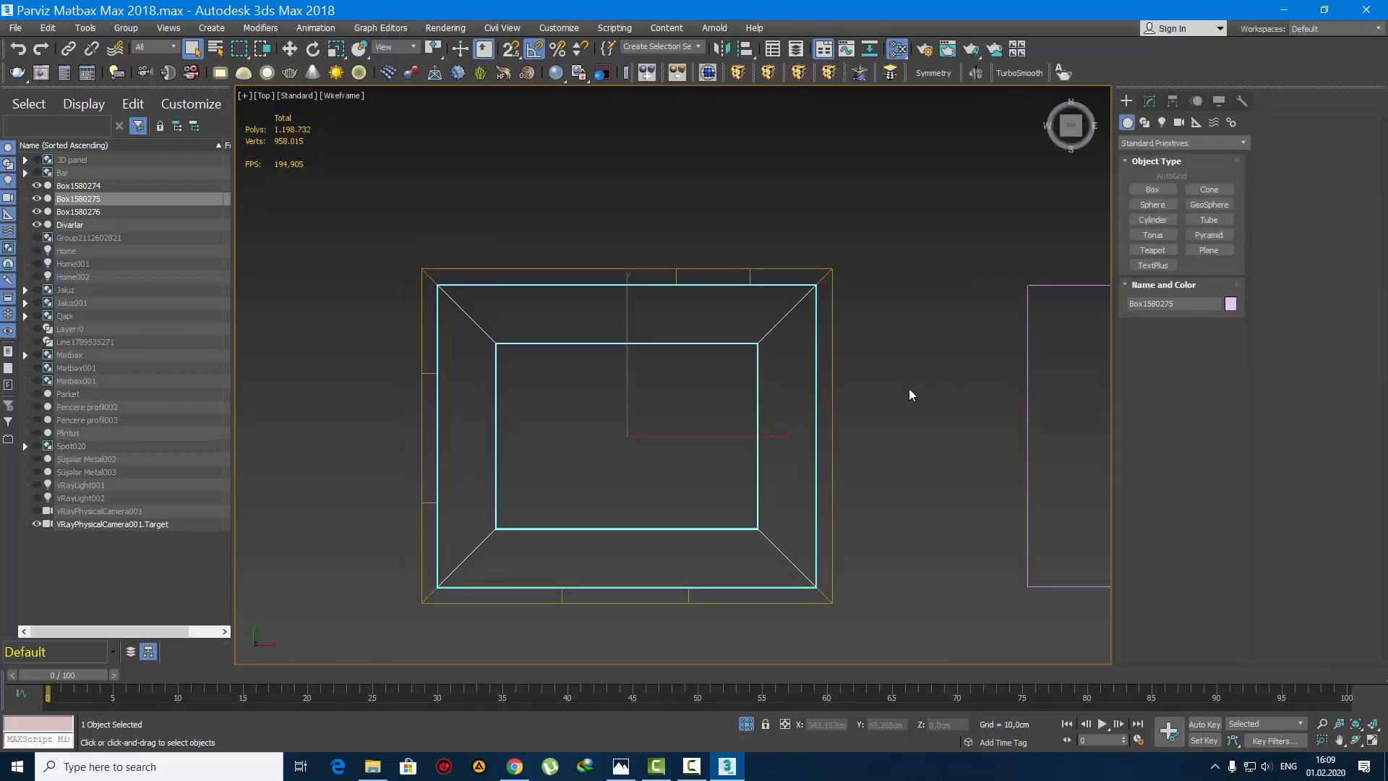
pyautogui.scroll(-3, 857, 417)
pyautogui.click(855, 441)
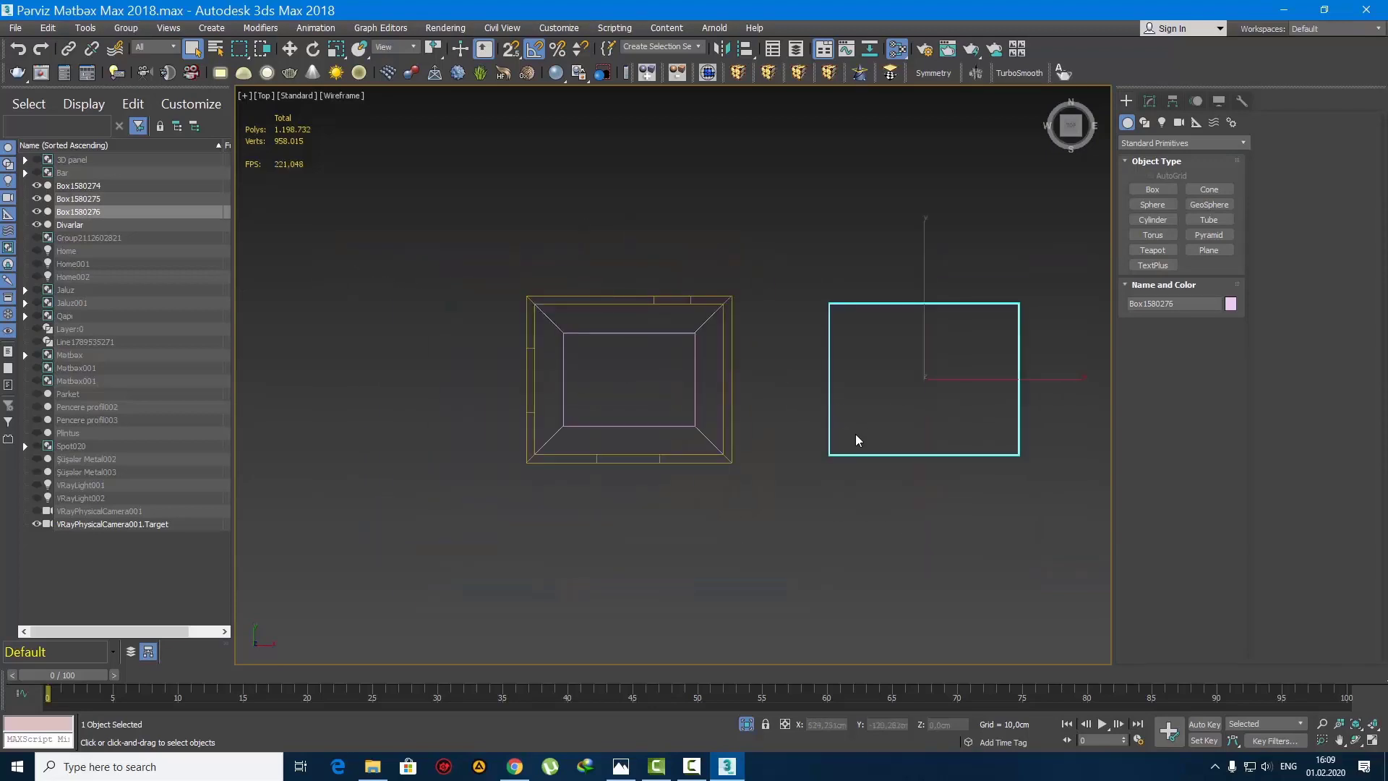
pyautogui.scroll(2, 911, 412)
pyautogui.press('w')
pyautogui.moveTo(1022, 354); pyautogui.dragTo(666, 355)
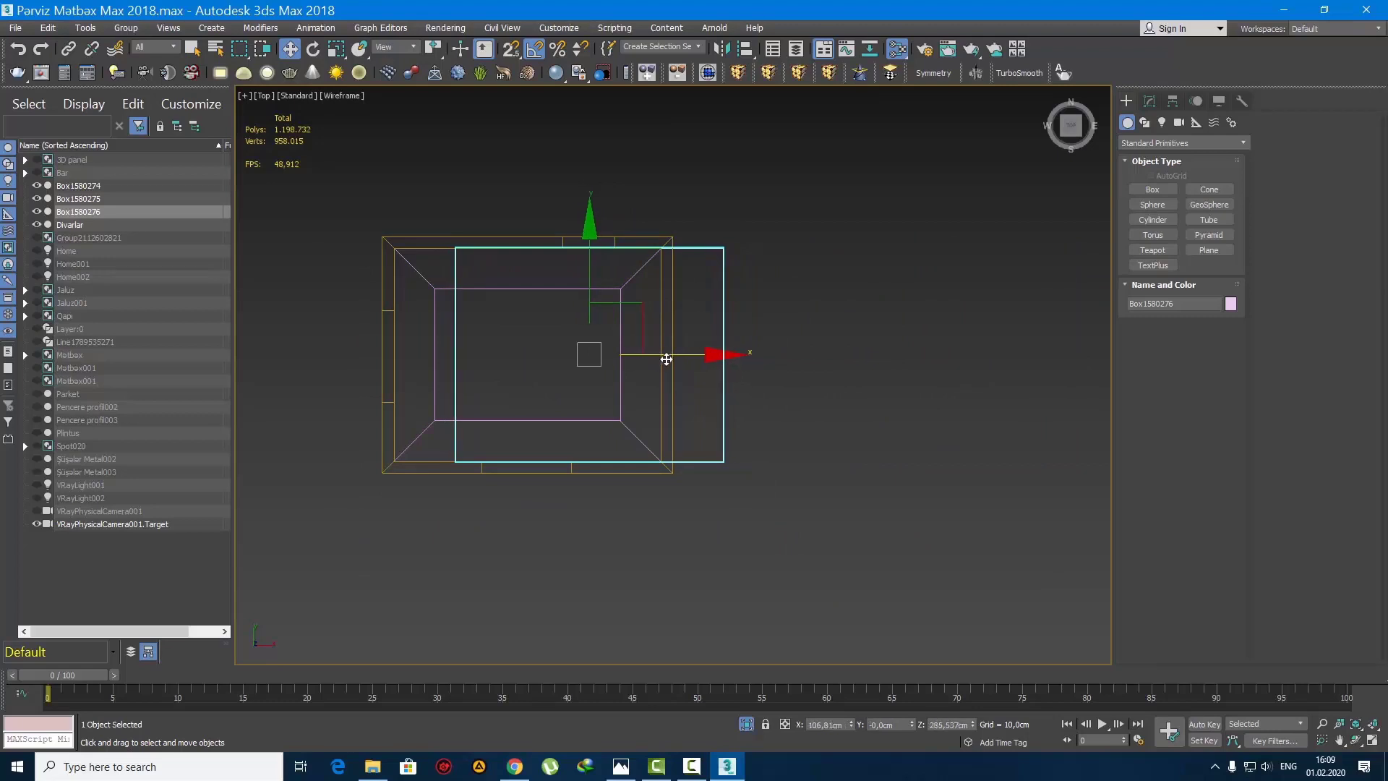
pyautogui.moveTo(654, 396); pyautogui.dragTo(759, 430, button='middle')
# Step: Move the copied box's vertices inward on three sides so it becomes a smaller rectangle with a margin inside the ceiling opening
pyautogui.press('1')
pyautogui.moveTo(506, 223); pyautogui.dragTo(997, 329)
pyautogui.scroll(2, 724, 292)
pyautogui.moveTo(680, 233); pyautogui.dragTo(669, 281)
pyautogui.moveTo(666, 350); pyautogui.dragTo(686, 281, button='middle')
pyautogui.moveTo(989, 586); pyautogui.dragTo(421, 478)
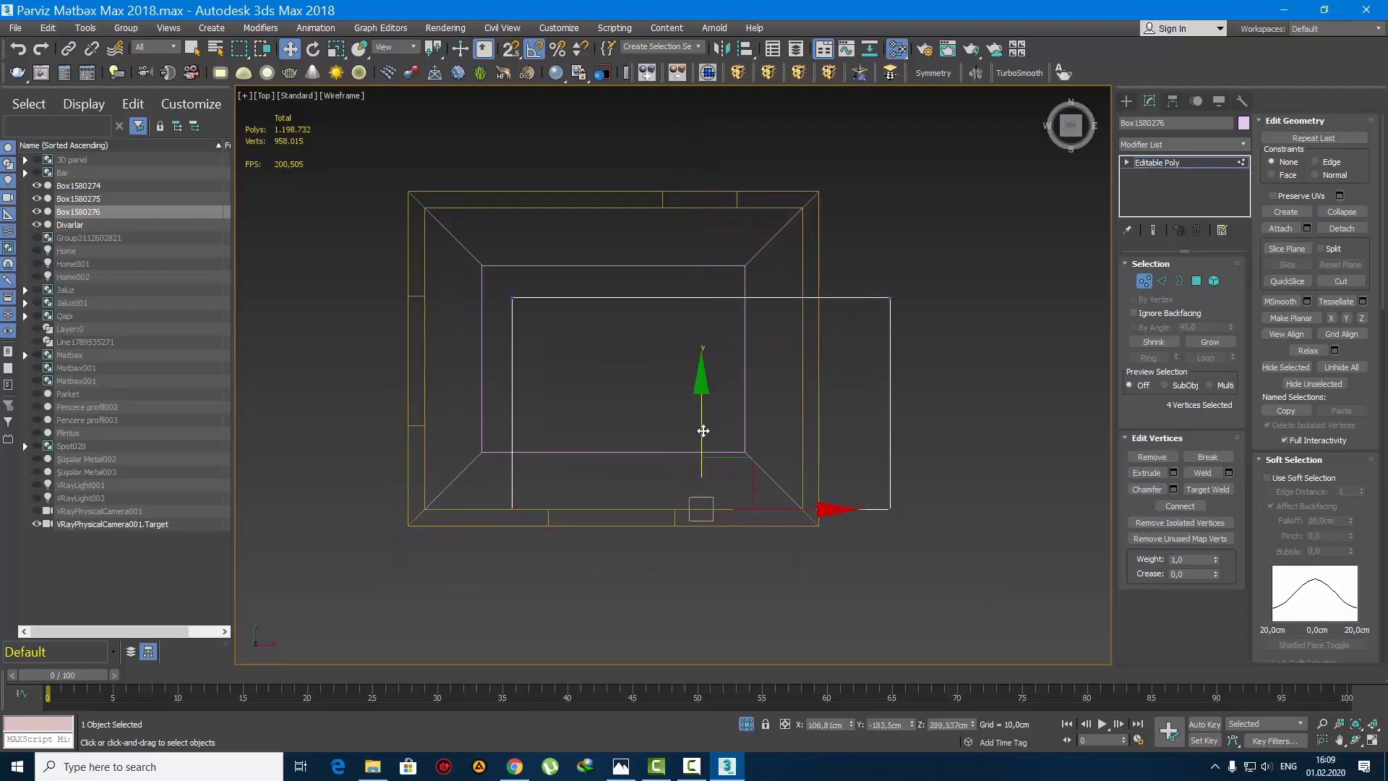
pyautogui.moveTo(703, 431); pyautogui.dragTo(688, 340)
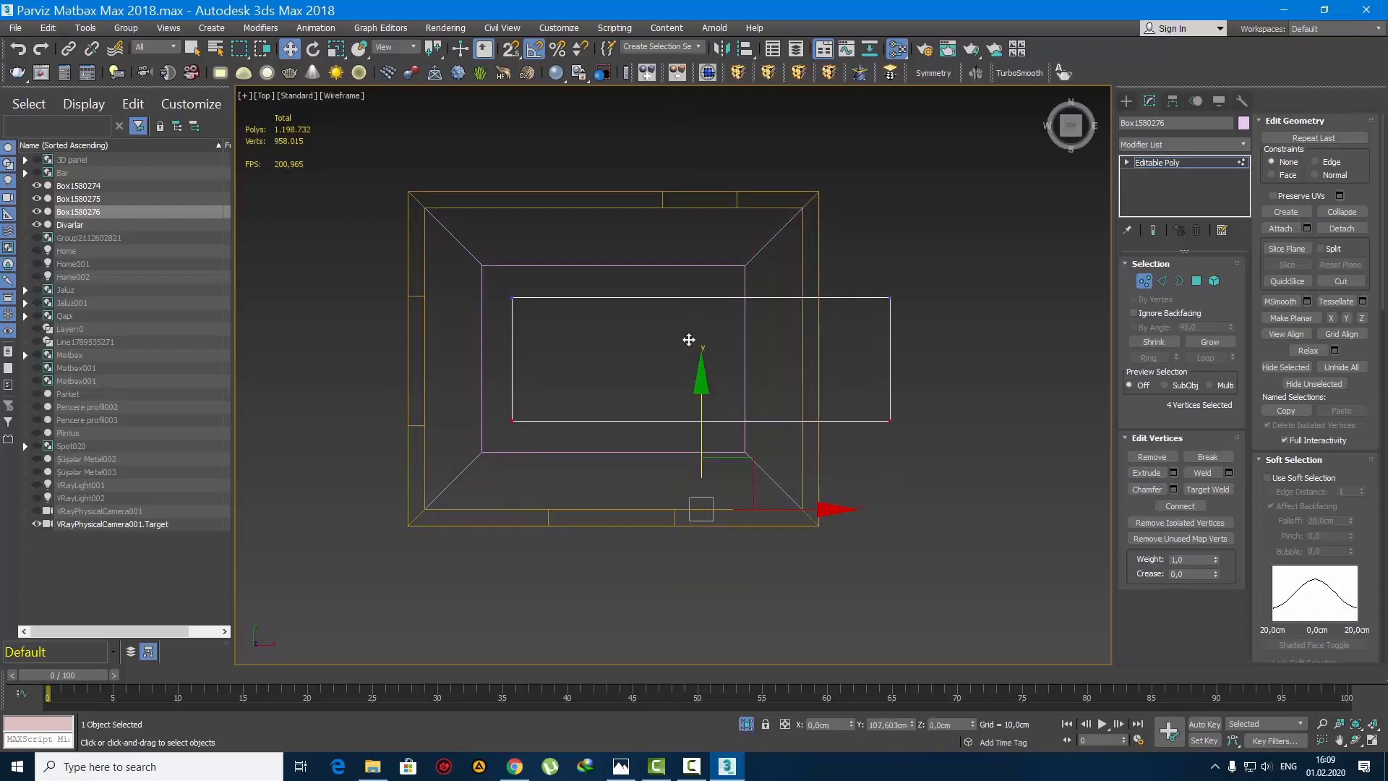
pyautogui.moveTo(947, 496); pyautogui.dragTo(822, 183)
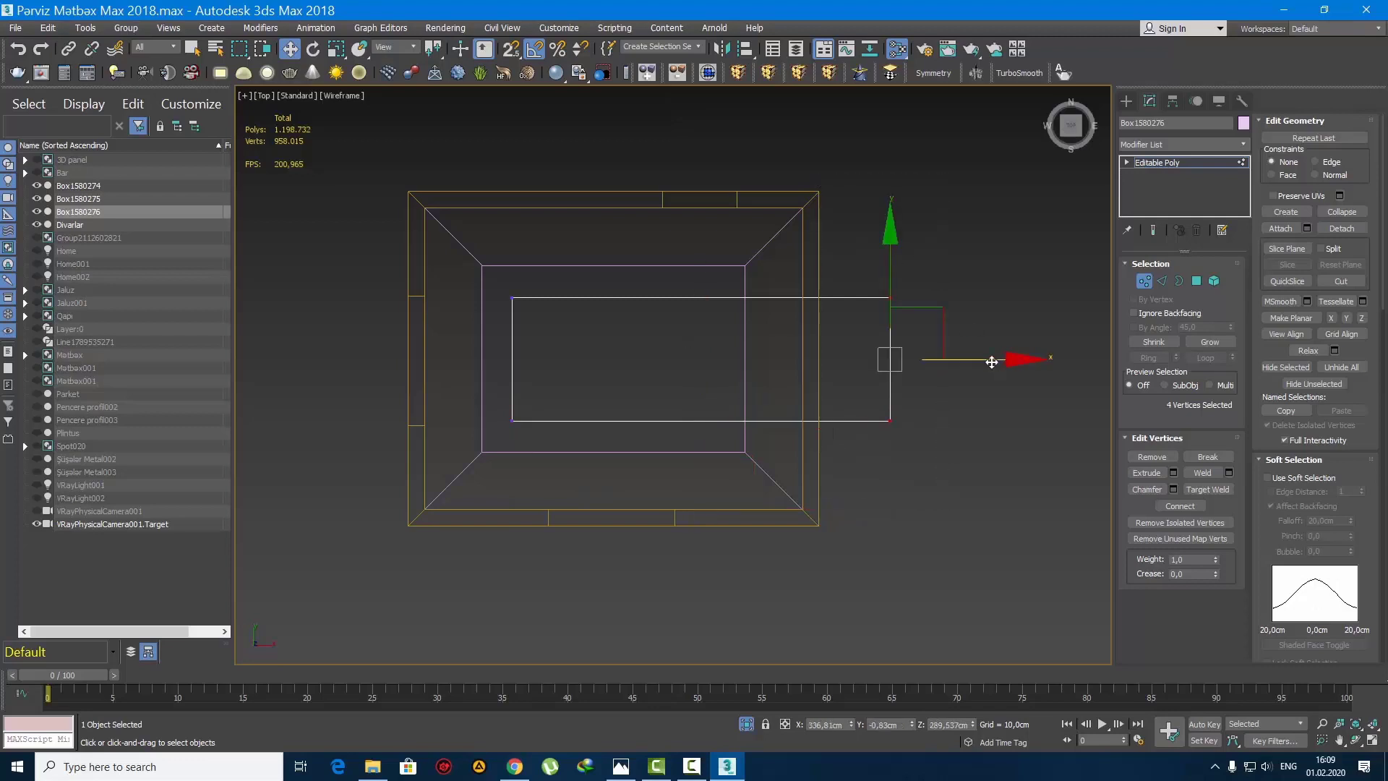
pyautogui.moveTo(995, 359); pyautogui.dragTo(814, 362)
pyautogui.click(1125, 102)
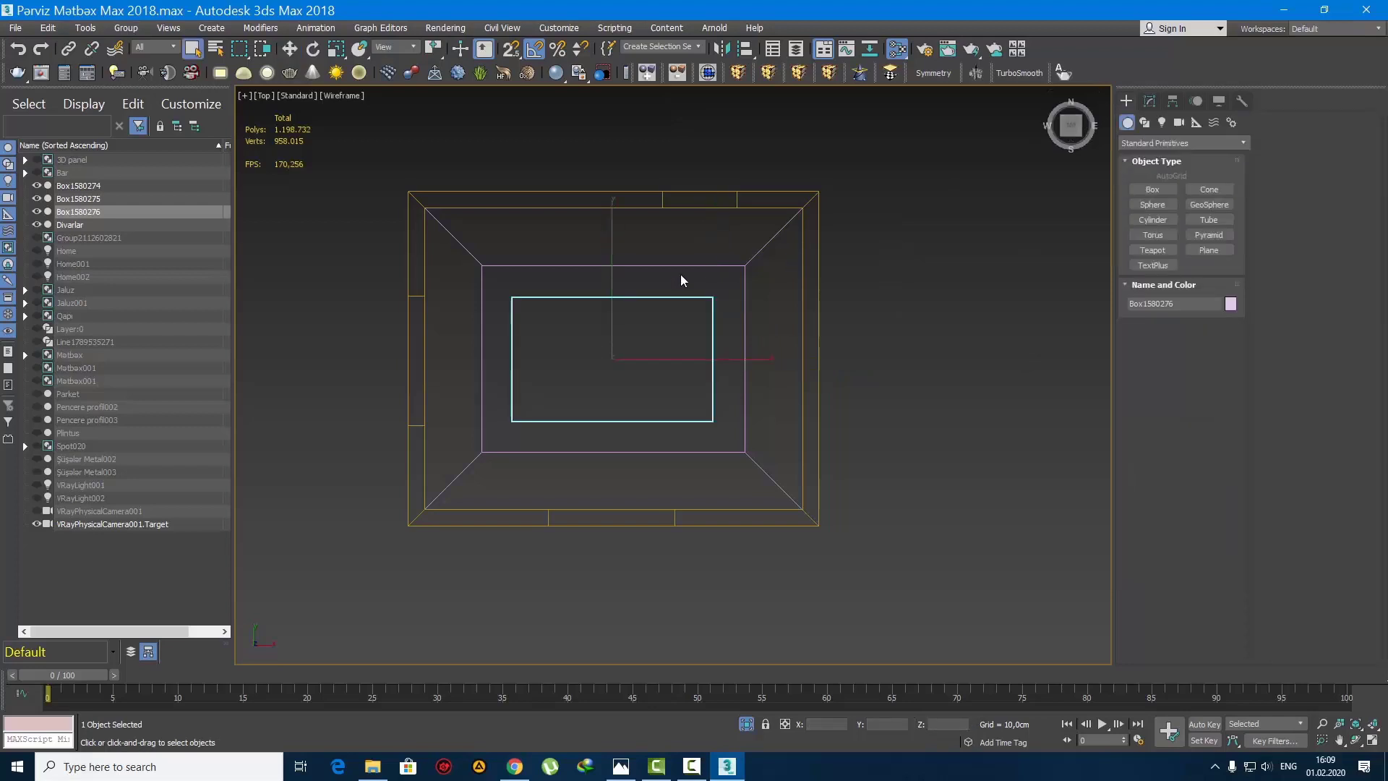
# Step: Select the frame box and the small inner box and assign them the white Ağ Divar material
pyautogui.click(547, 344)
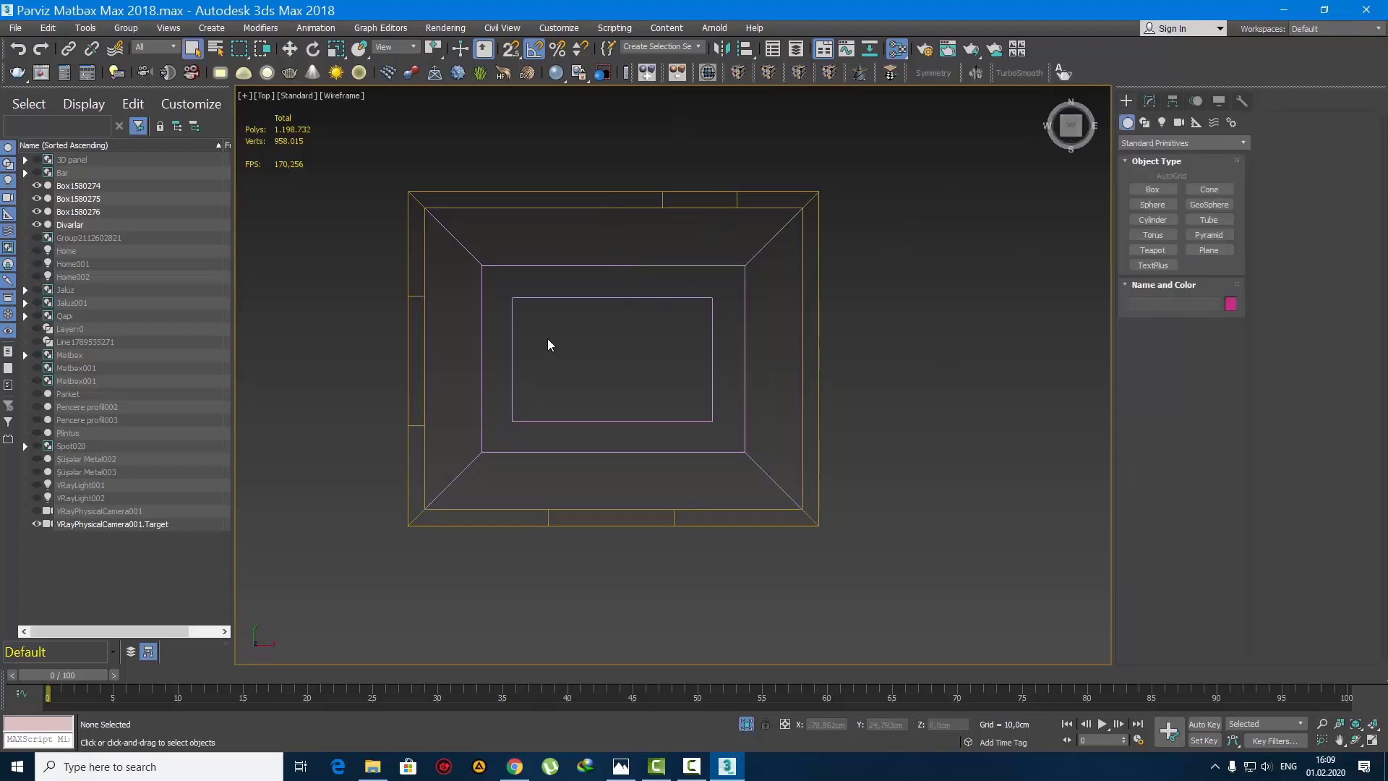
pyautogui.moveTo(548, 344); pyautogui.dragTo(591, 358, button='middle')
pyautogui.moveTo(651, 421); pyautogui.dragTo(650, 421)
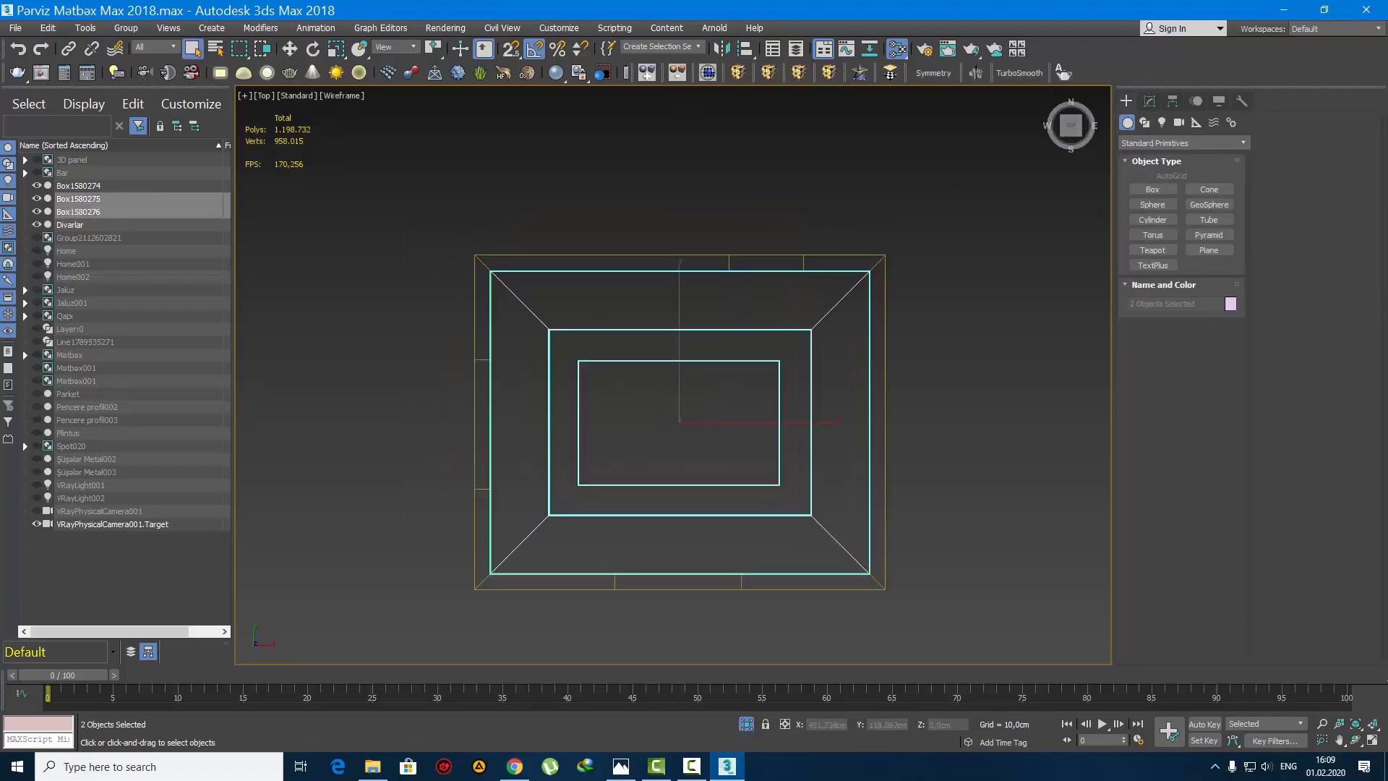
pyautogui.press('m')
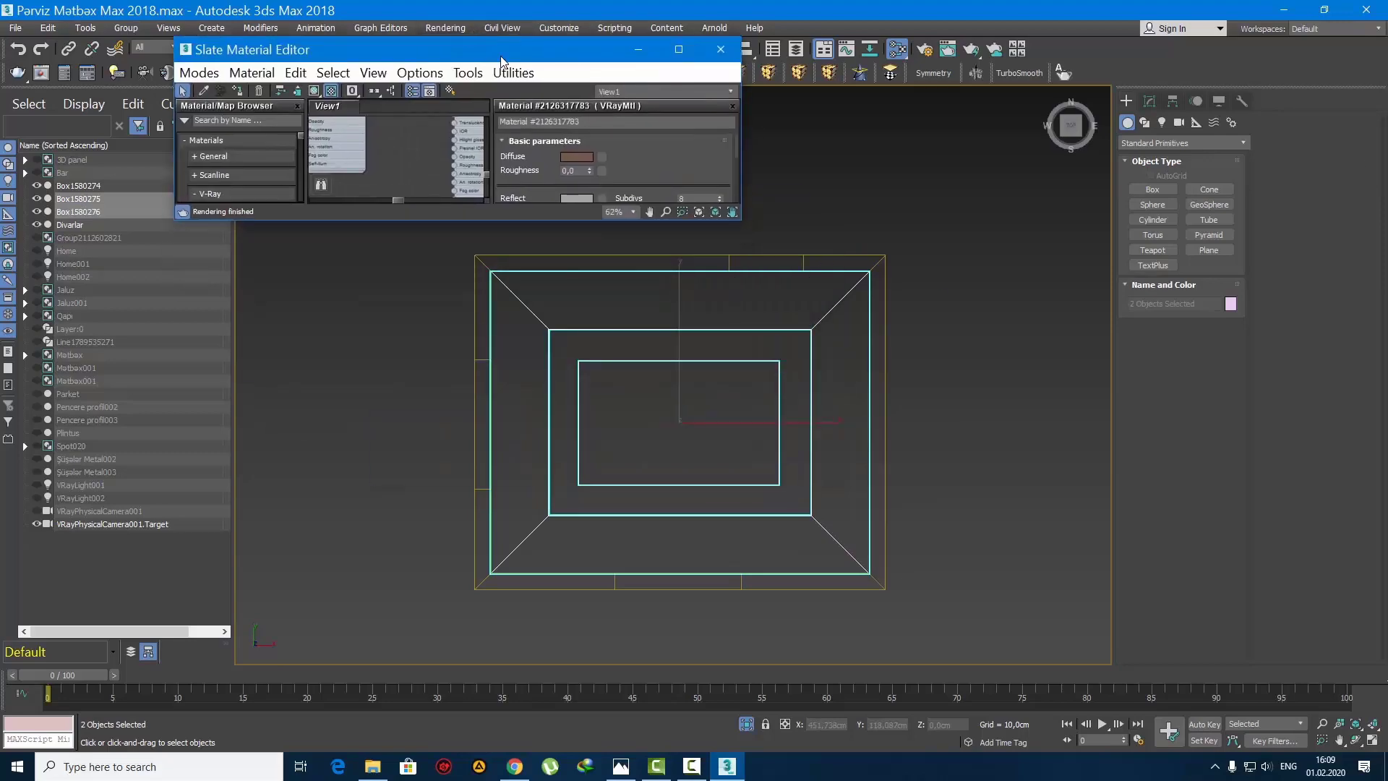
pyautogui.moveTo(499, 56); pyautogui.dragTo(474, 1)
pyautogui.moveTo(708, 371); pyautogui.dragTo(935, 380, button='middle')
pyautogui.scroll(-2, 935, 380)
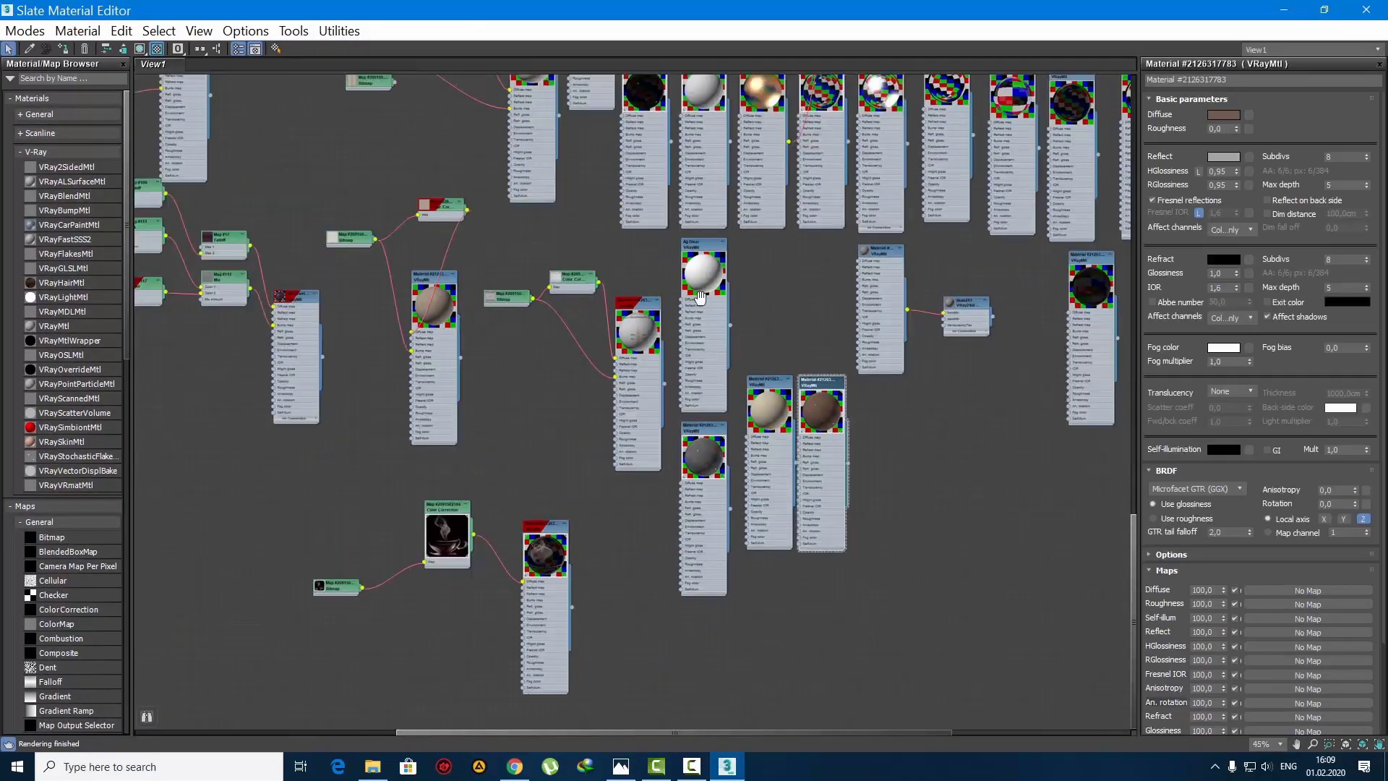
pyautogui.scroll(4, 690, 431)
pyautogui.doubleClick(692, 459)
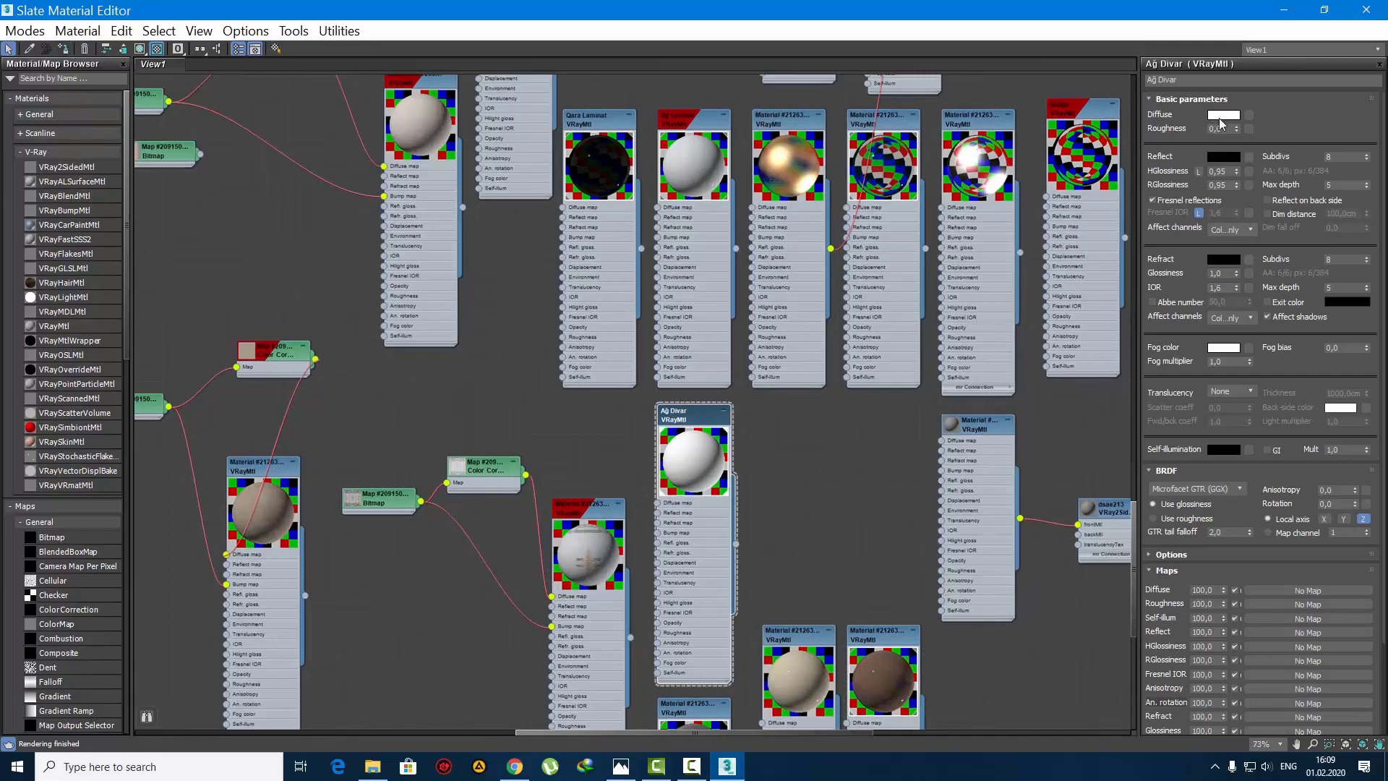
# Step: Check the diffuse and reflection colours of the Ağ Divar material
pyautogui.click(1221, 115)
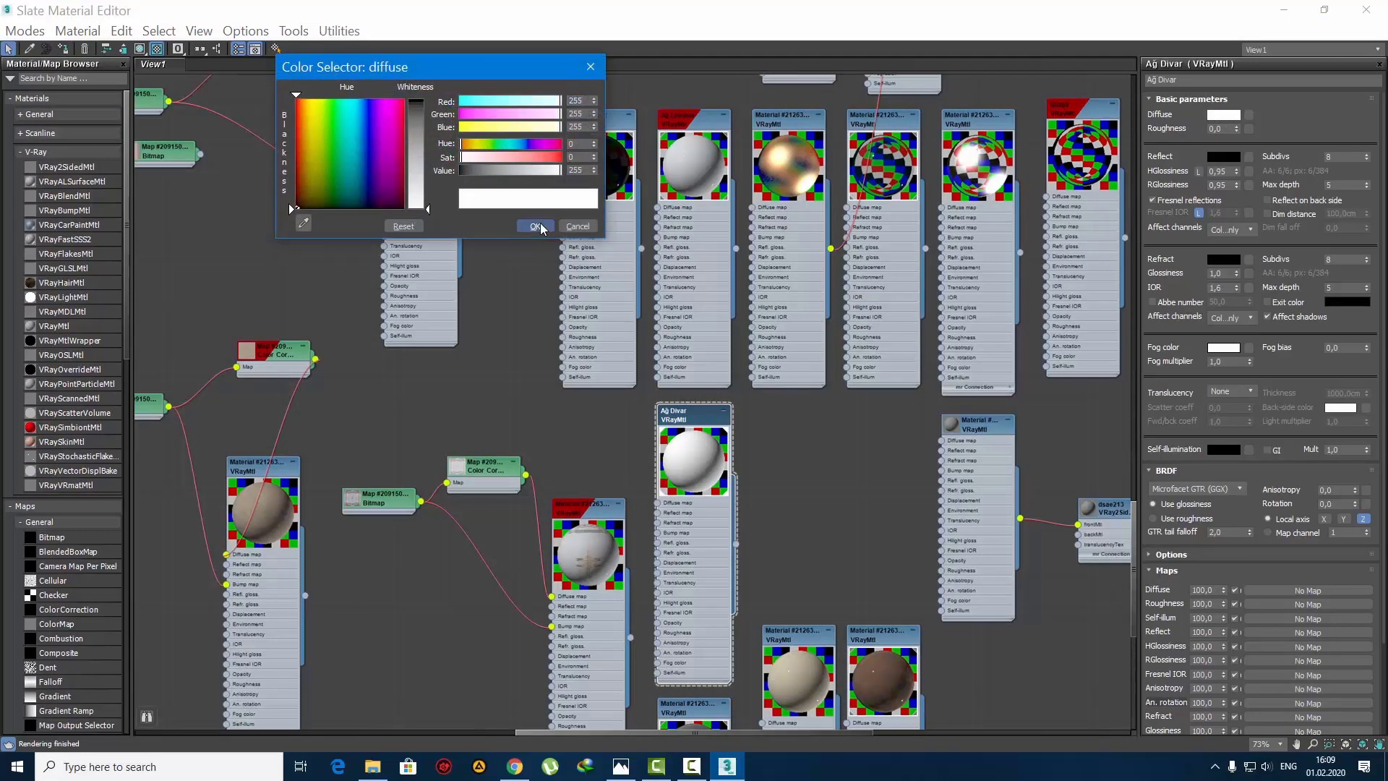
pyautogui.click(535, 227)
pyautogui.click(1223, 156)
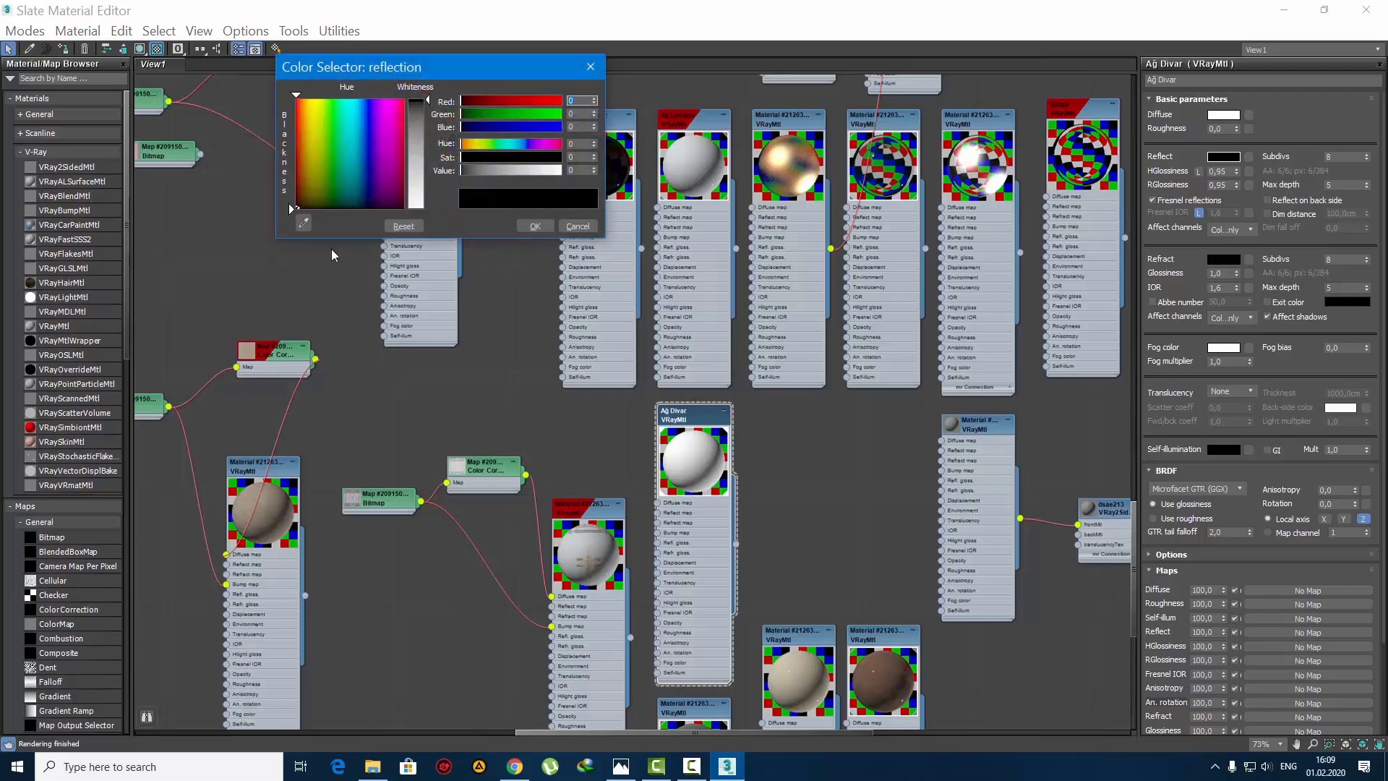
pyautogui.click(517, 225)
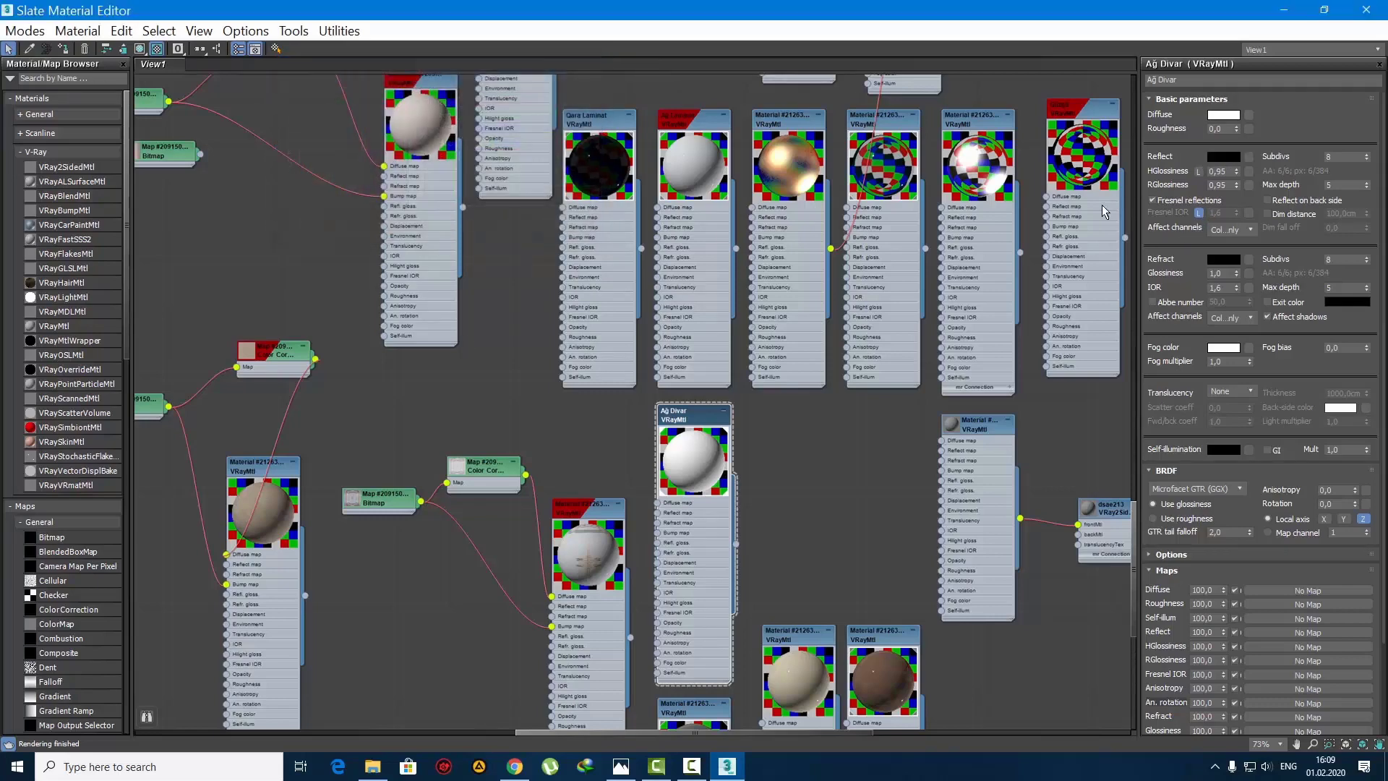
pyautogui.click(1284, 10)
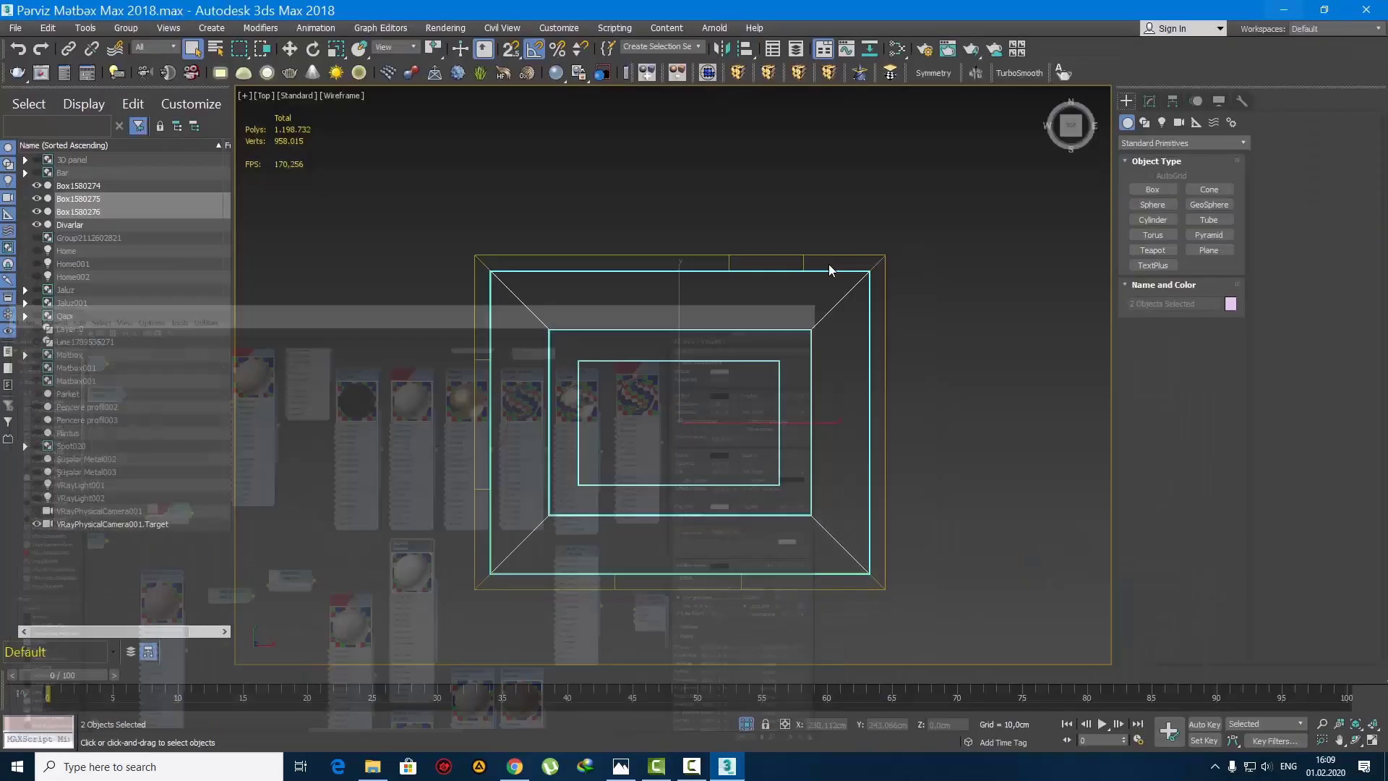
# Step: Connect the inner box's long edges with two segments pinched close together around its middle
pyautogui.click(851, 403)
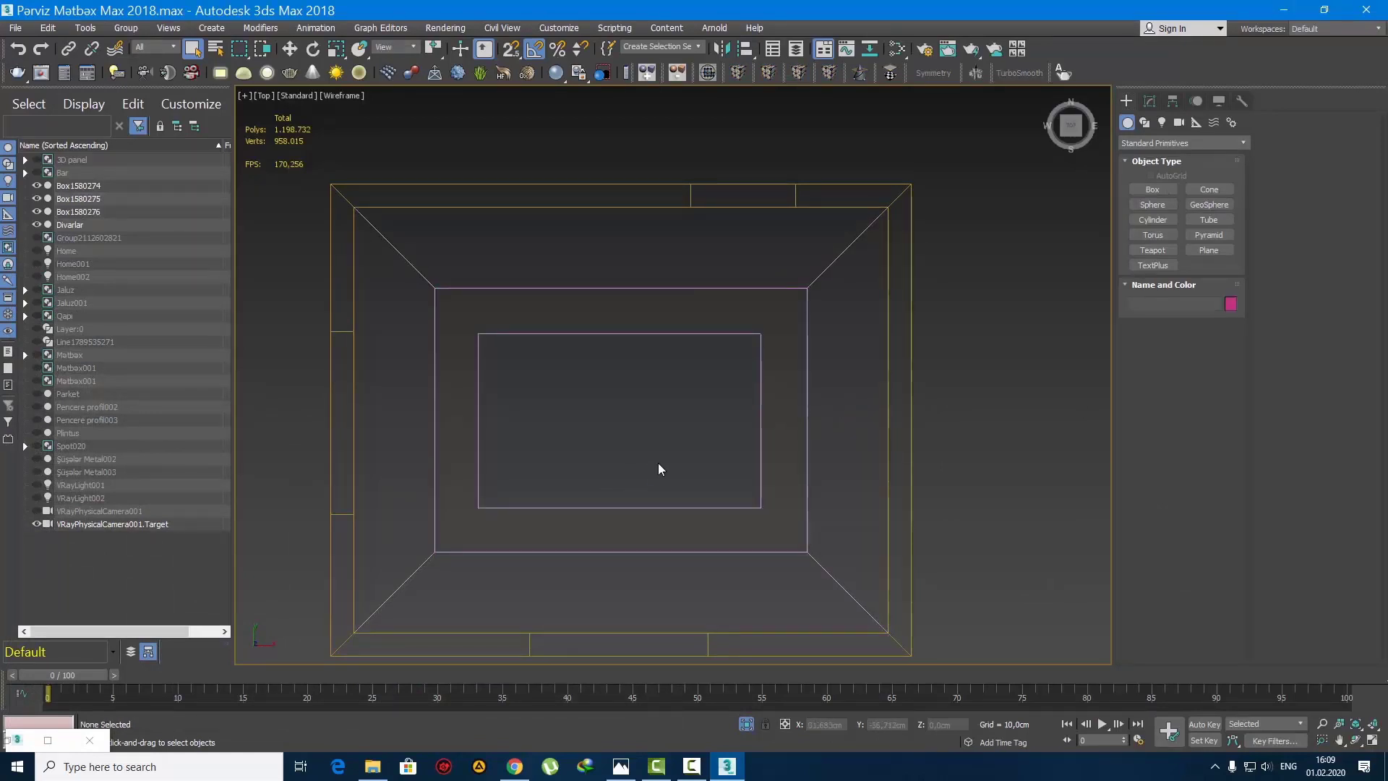
pyautogui.click(586, 331)
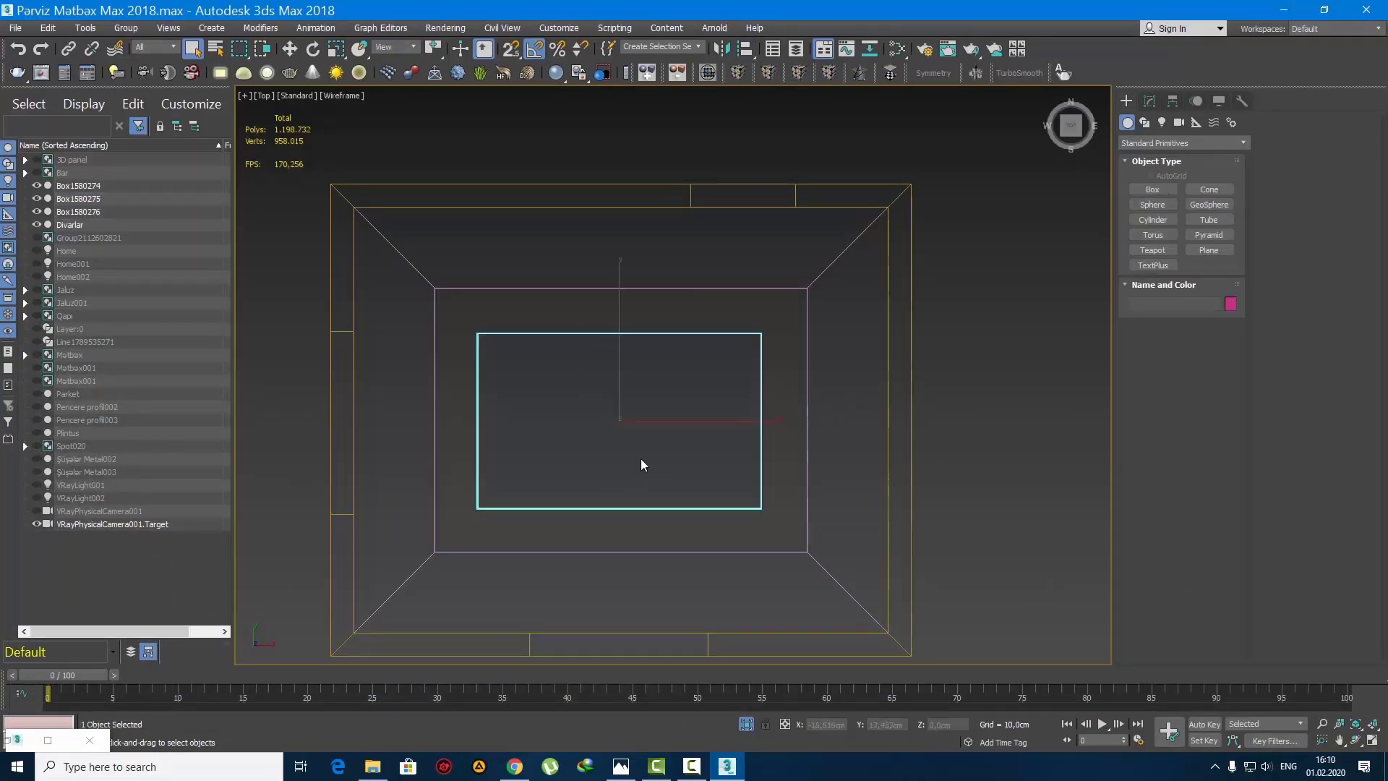
pyautogui.moveTo(643, 519); pyautogui.dragTo(622, 483, button='middle')
pyautogui.press('2')
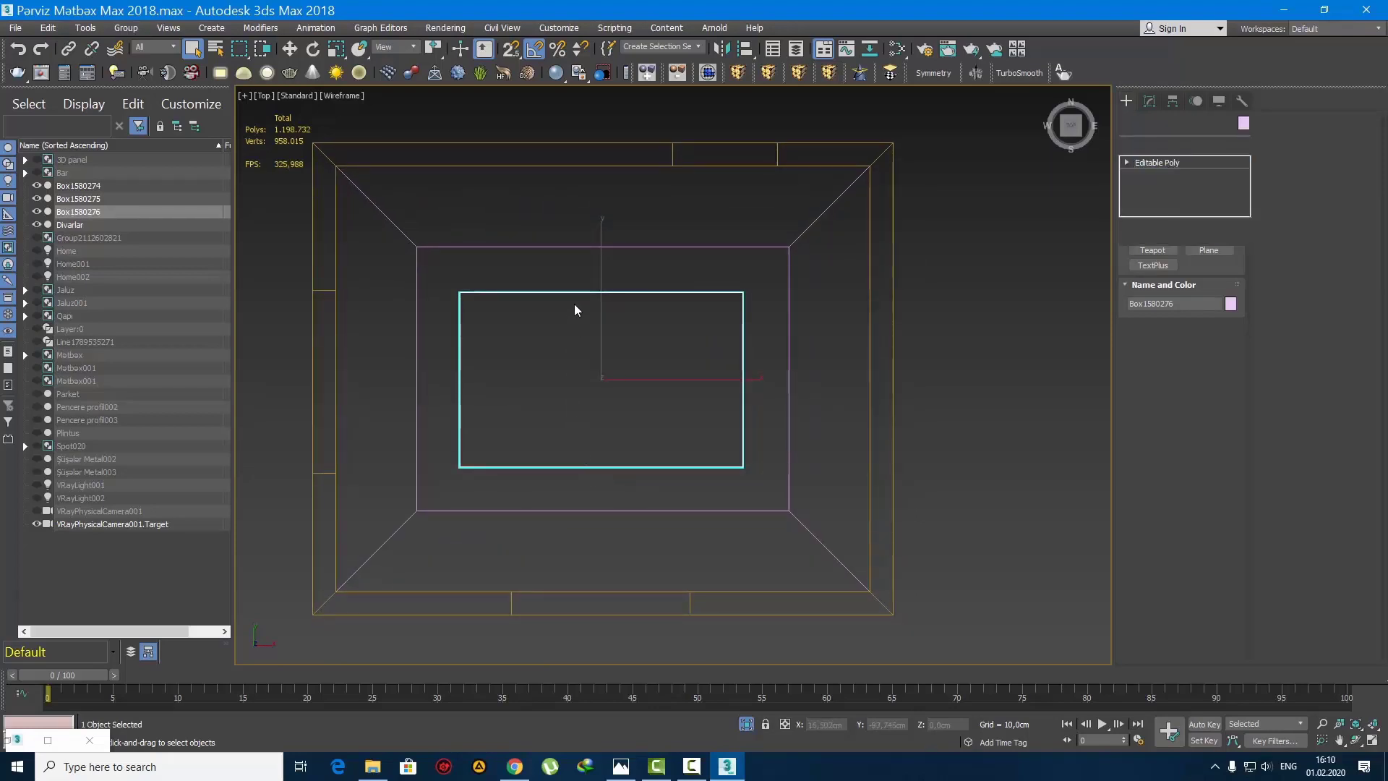
pyautogui.moveTo(577, 270); pyautogui.dragTo(616, 515)
pyautogui.click(1228, 522)
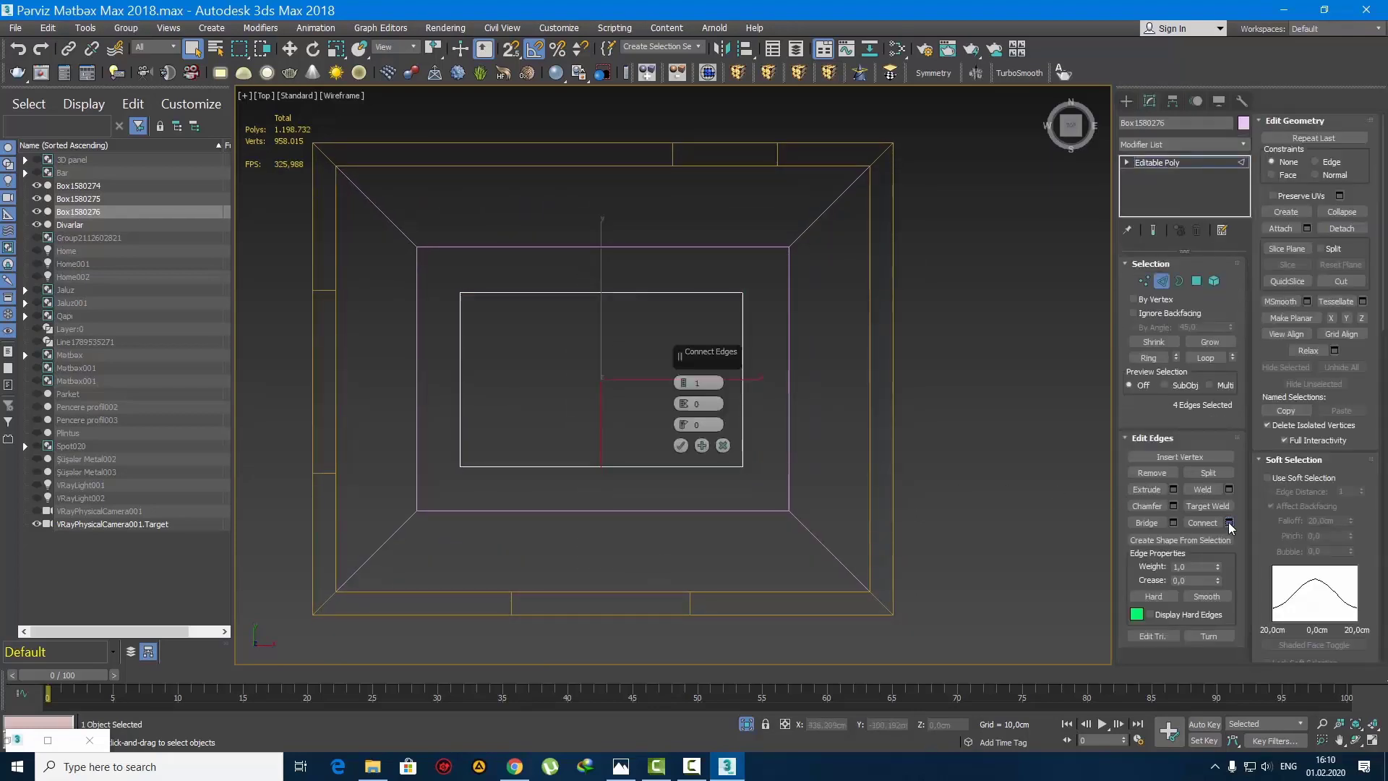
pyautogui.click(684, 381)
pyautogui.moveTo(684, 425); pyautogui.dragTo(707, 492)
pyautogui.rightClick(682, 425)
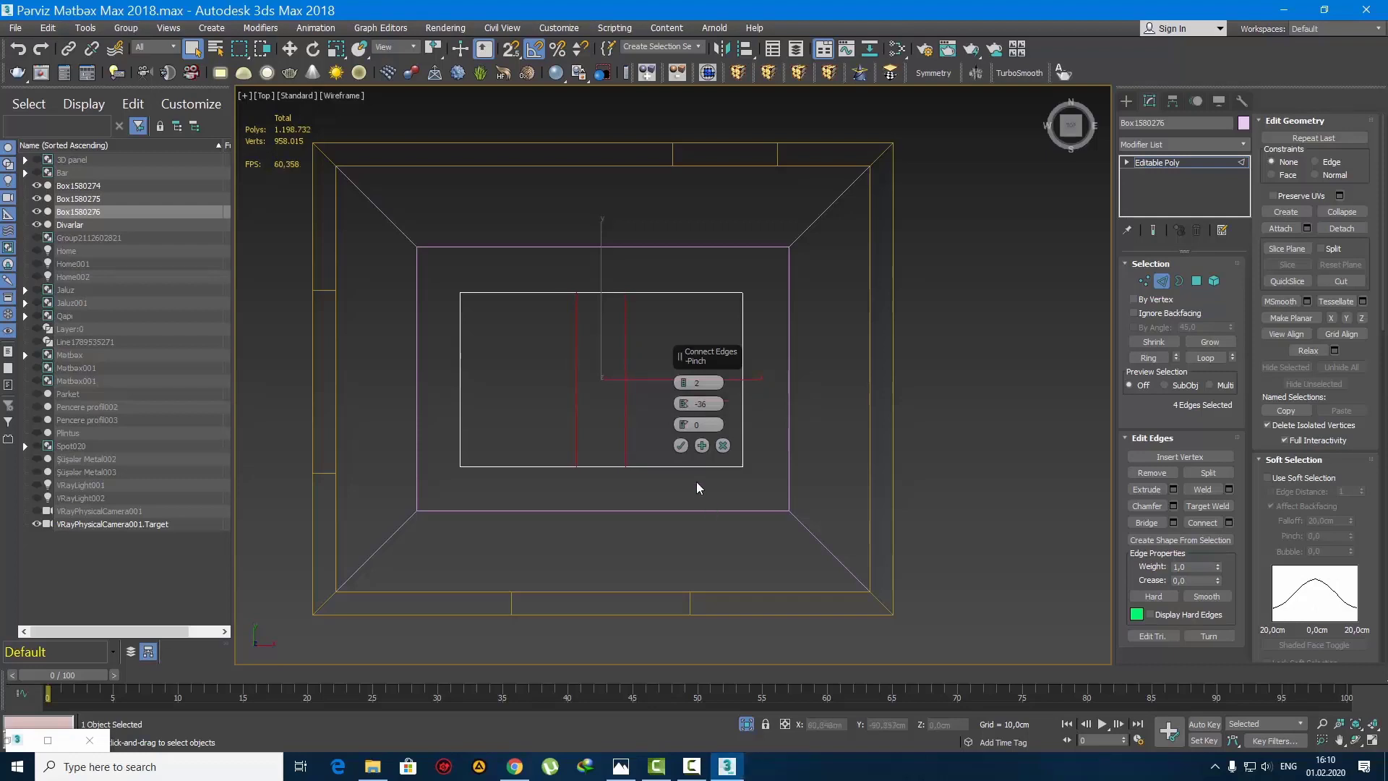
pyautogui.click(680, 445)
# Step: Delete the polygons between the two new segments and cap the open borders, splitting the inner box into two panels
pyautogui.press('4')
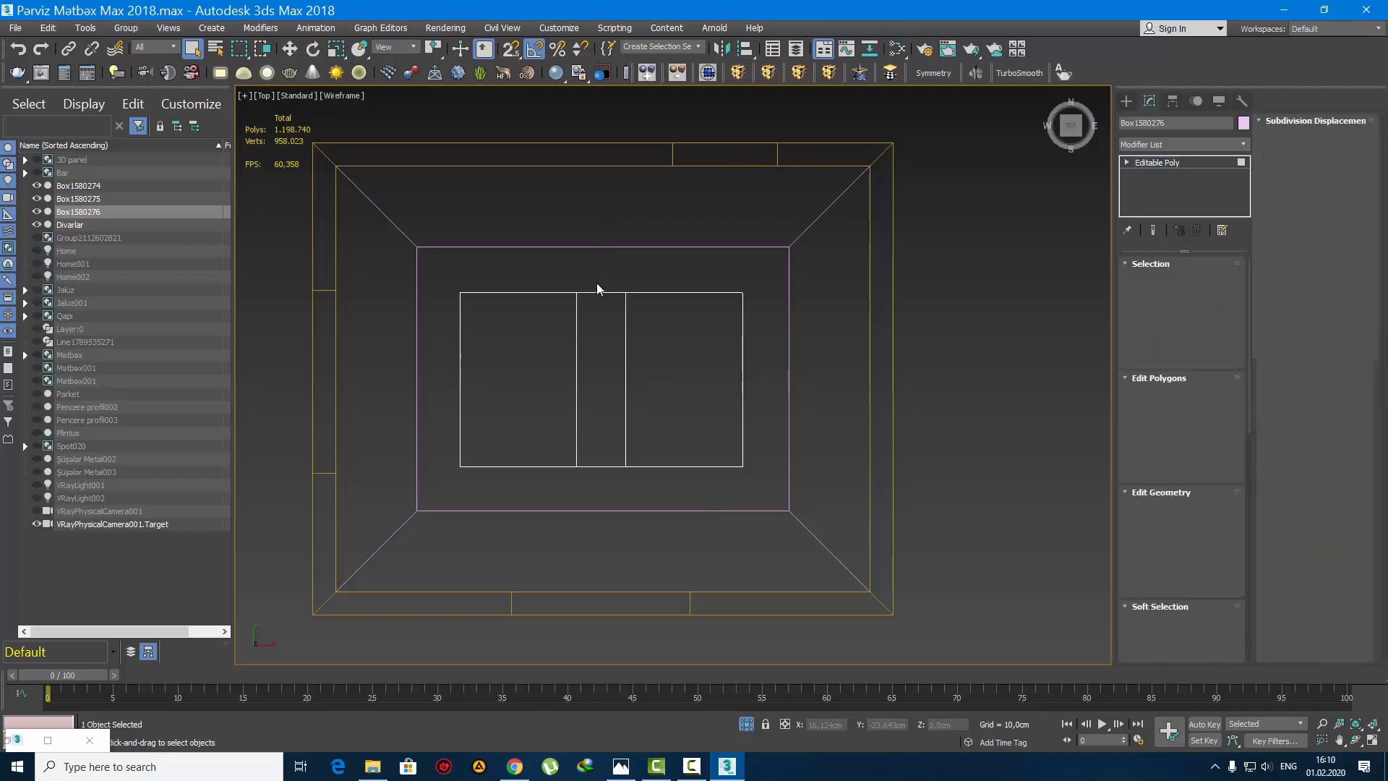
pyautogui.moveTo(596, 283); pyautogui.dragTo(628, 535)
pyautogui.press('Delete')
pyautogui.press('3')
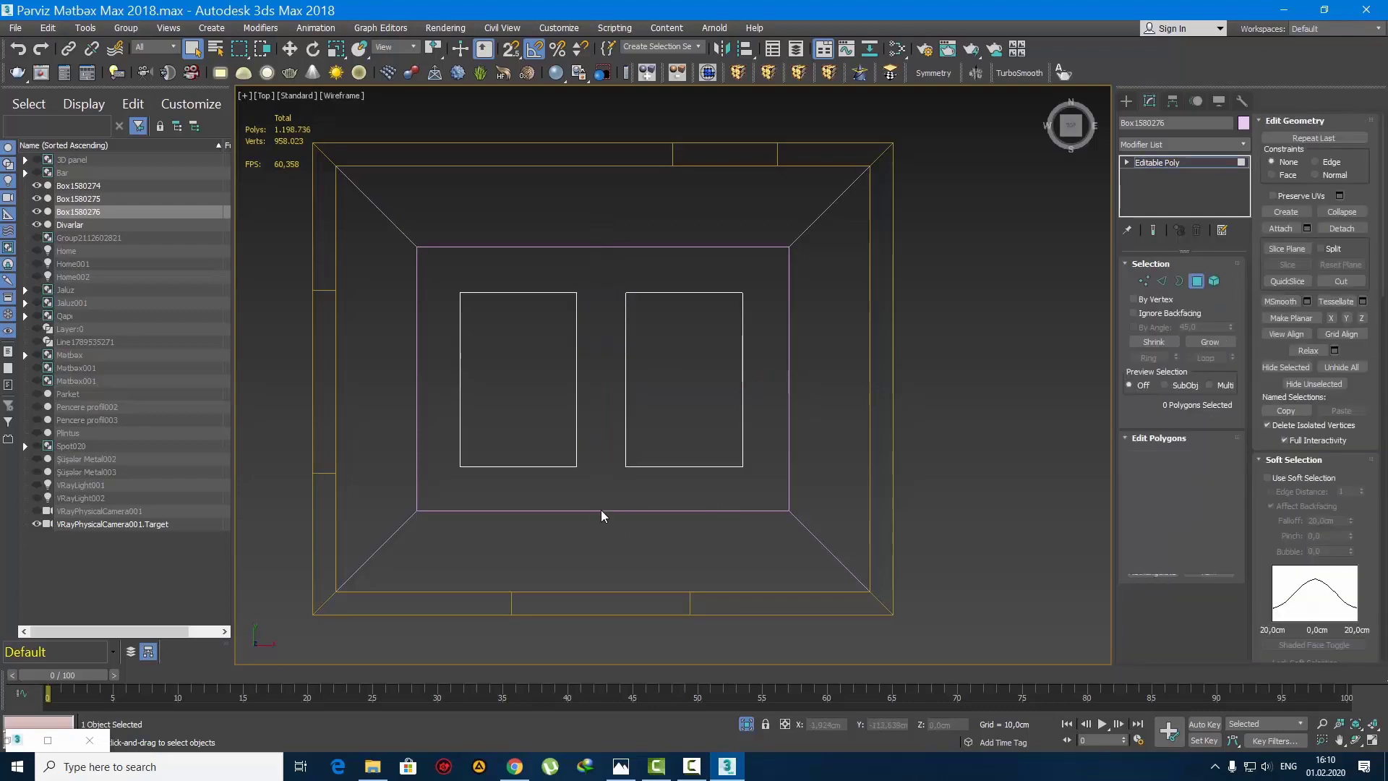
pyautogui.click(601, 510)
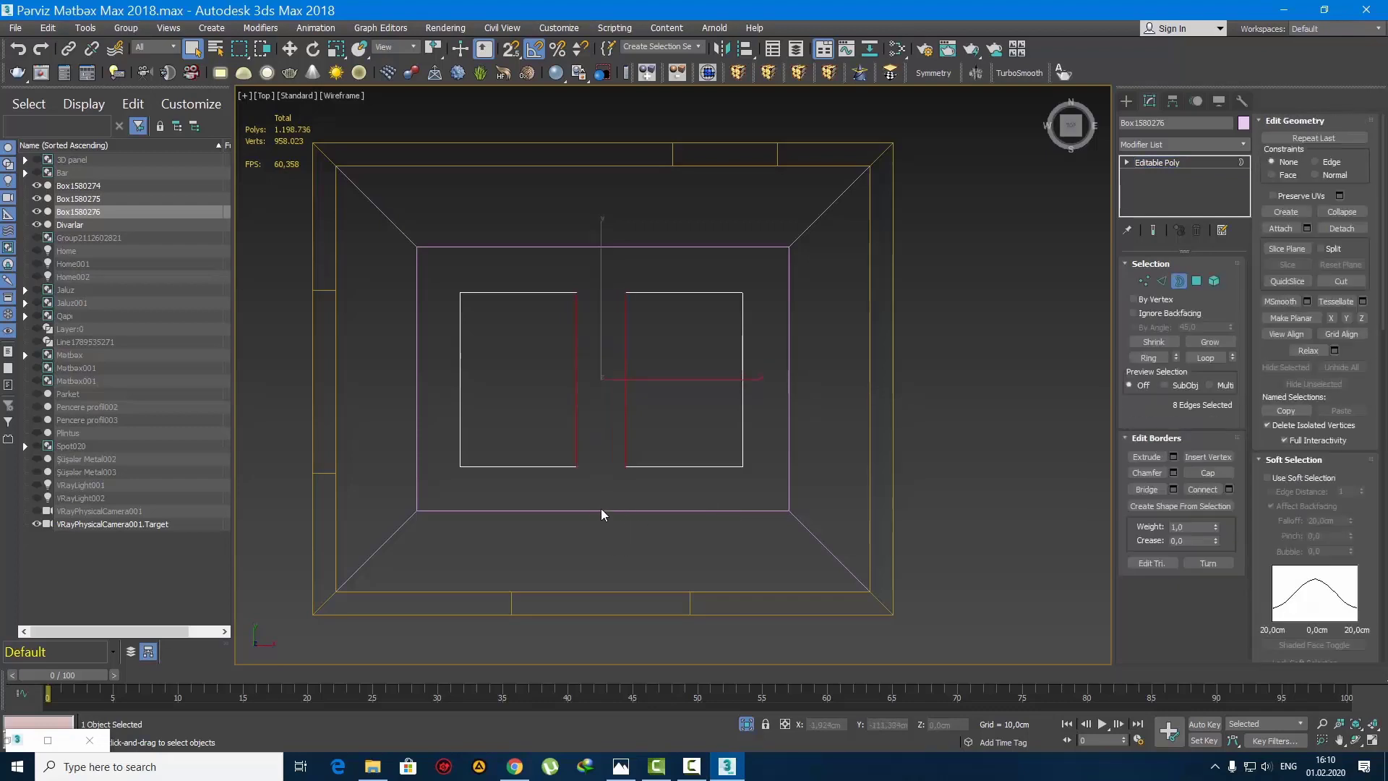
pyautogui.click(1127, 105)
# Step: Select the uppermost ceiling box in a shaded perspective view from below and assign it the Ağ Divar material
pyautogui.scroll(-4, 627, 356)
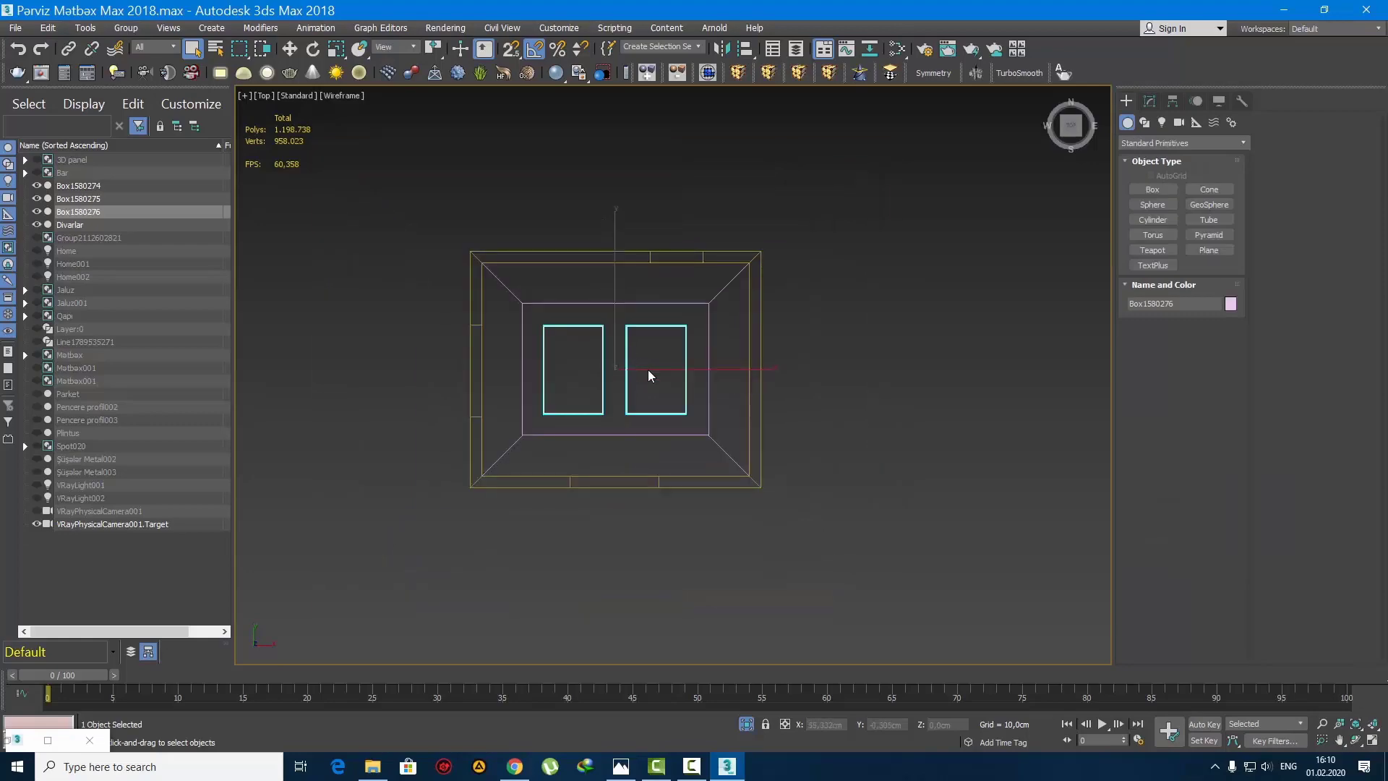
pyautogui.press('p')
pyautogui.moveTo(643, 389)
pyautogui.keyDown('alt'); pyautogui.mouseDown(button='middle')
pyautogui.moveTo(737, 198)
pyautogui.moveTo(904, 240)
pyautogui.mouseUp(button='middle'); pyautogui.keyUp('alt')
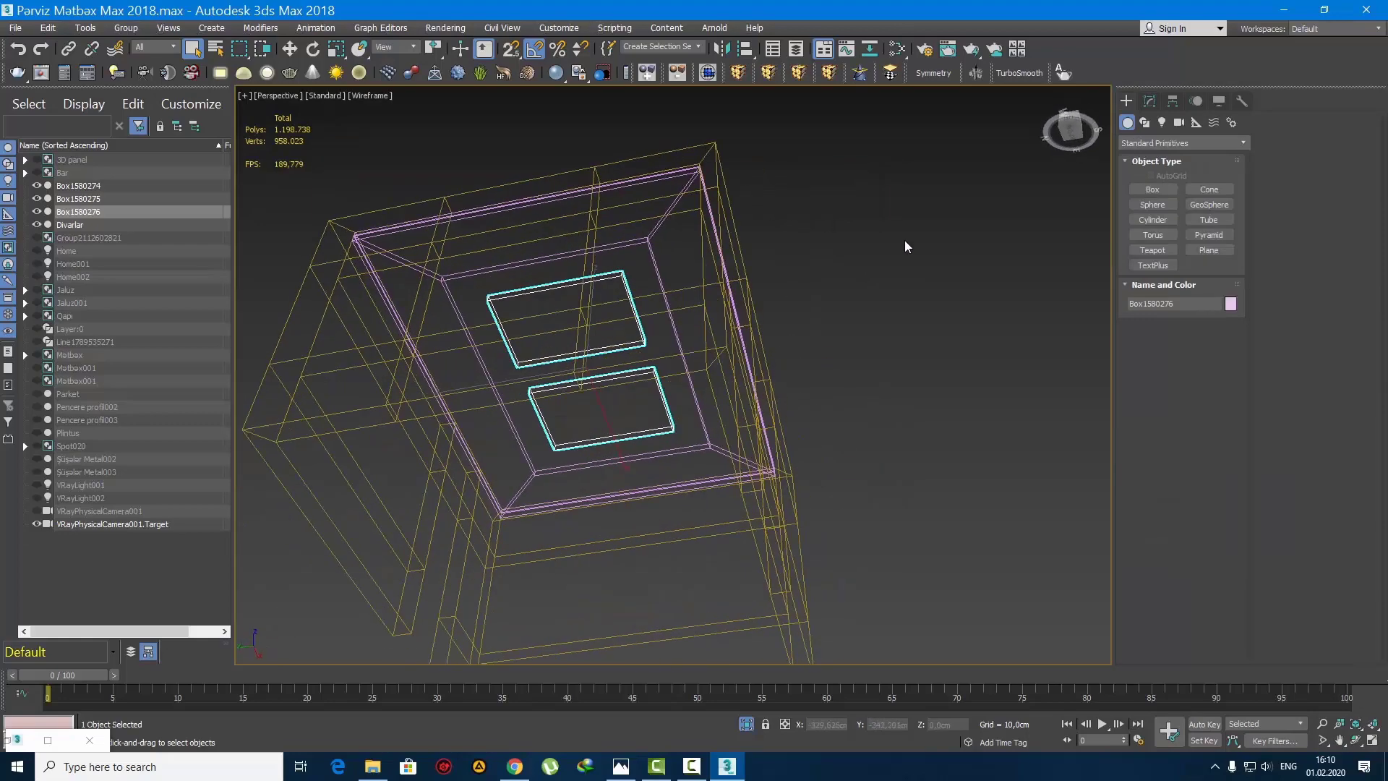
pyautogui.click(846, 302)
pyautogui.press('F3')
pyautogui.moveTo(650, 361)
pyautogui.keyDown('alt'); pyautogui.mouseDown(button='middle')
pyautogui.moveTo(636, 378)
pyautogui.moveTo(766, 305)
pyautogui.moveTo(748, 401)
pyautogui.moveTo(713, 396)
pyautogui.moveTo(657, 313)
pyautogui.mouseUp(button='middle'); pyautogui.keyUp('alt')
pyautogui.click(657, 312)
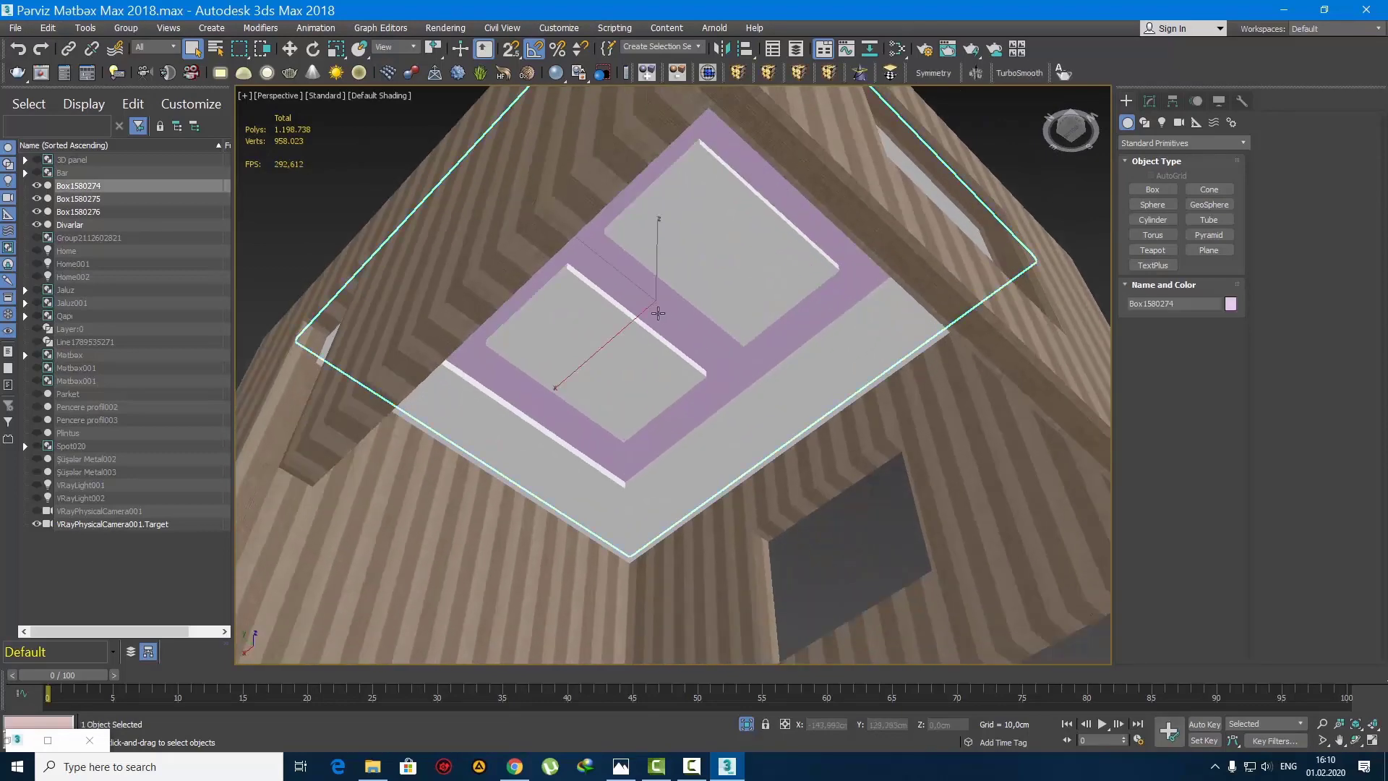
pyautogui.press('m')
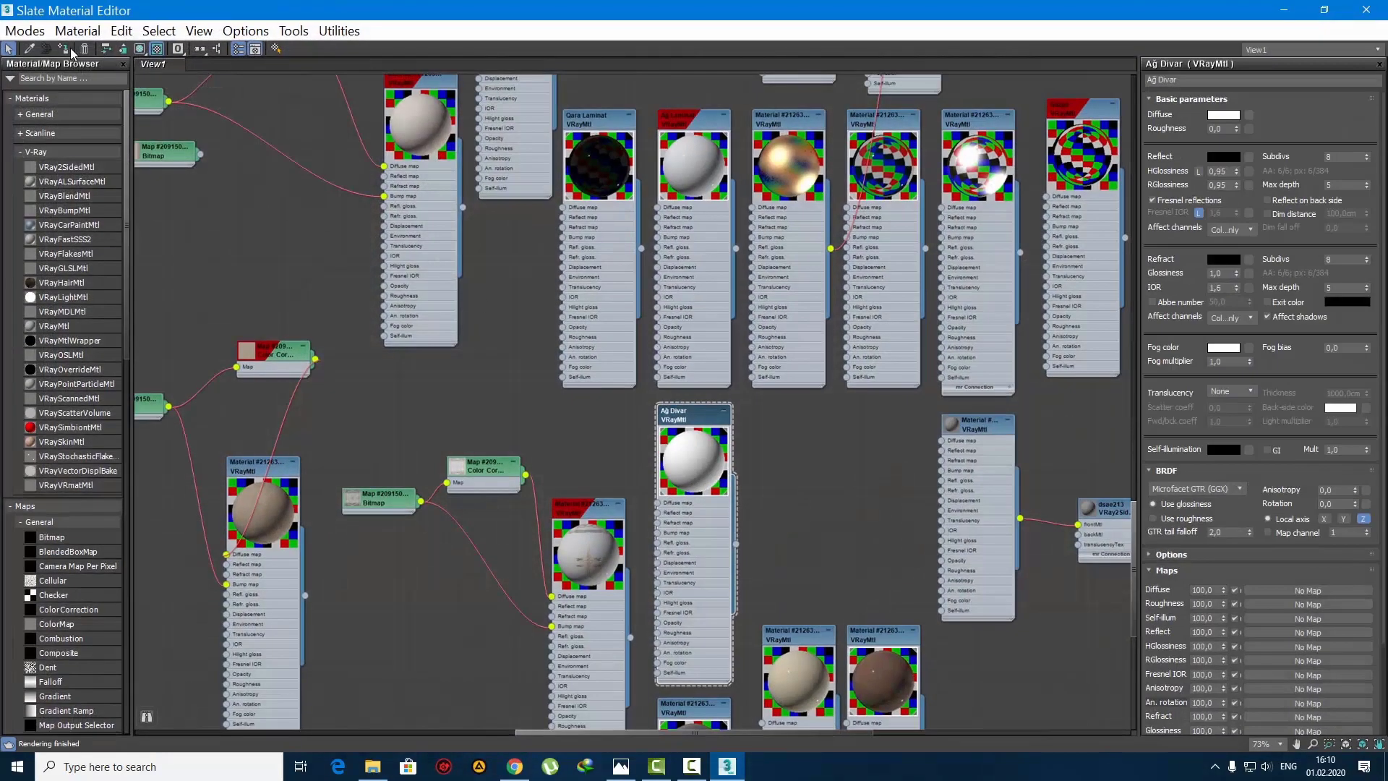
pyautogui.click(1283, 11)
pyautogui.click(1012, 182)
# Step: Select the frame, the two-panel box and the uppermost ceiling box, and merge them into one object
pyautogui.keyDown('alt'); pyautogui.moveTo(834, 258); pyautogui.dragTo(718, 328, button='middle'); pyautogui.keyUp('alt')
pyautogui.click(680, 262)
pyautogui.keyDown('alt'); pyautogui.moveTo(680, 268); pyautogui.dragTo(808, 265, button='middle'); pyautogui.keyUp('alt')
pyautogui.keyDown('alt'); pyautogui.moveTo(736, 296); pyautogui.dragTo(527, 310, button='middle'); pyautogui.keyUp('alt')
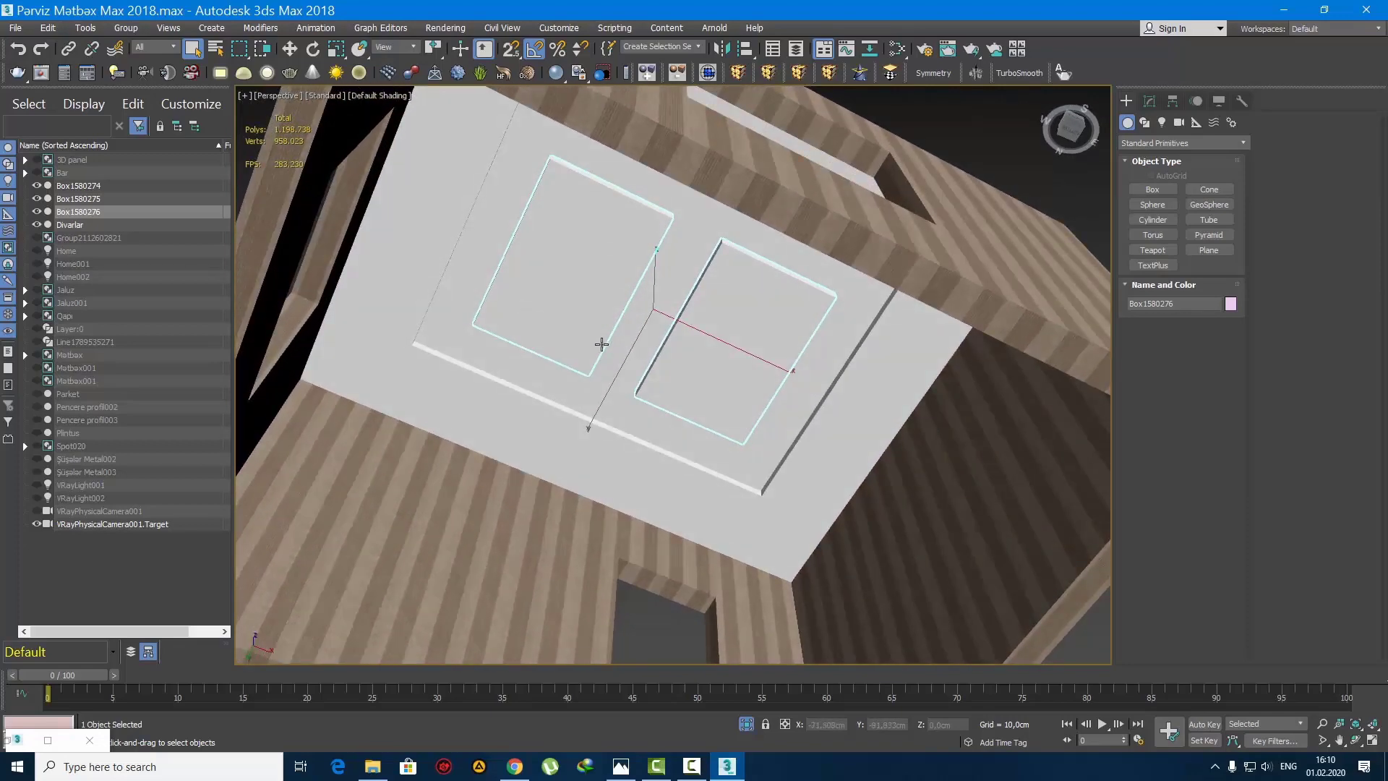
pyautogui.keyDown('alt'); pyautogui.moveTo(602, 344); pyautogui.dragTo(812, 412, button='middle'); pyautogui.keyUp('alt')
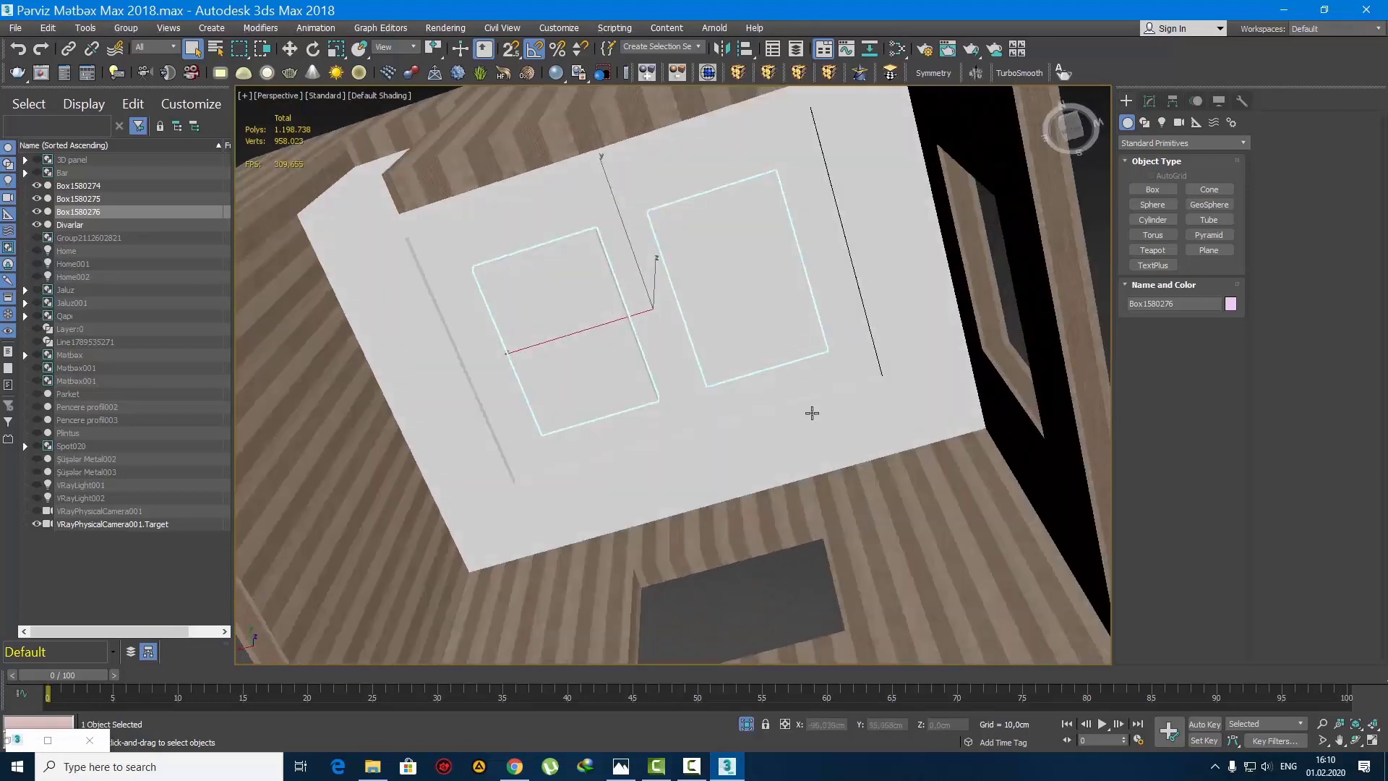
pyautogui.click(830, 438)
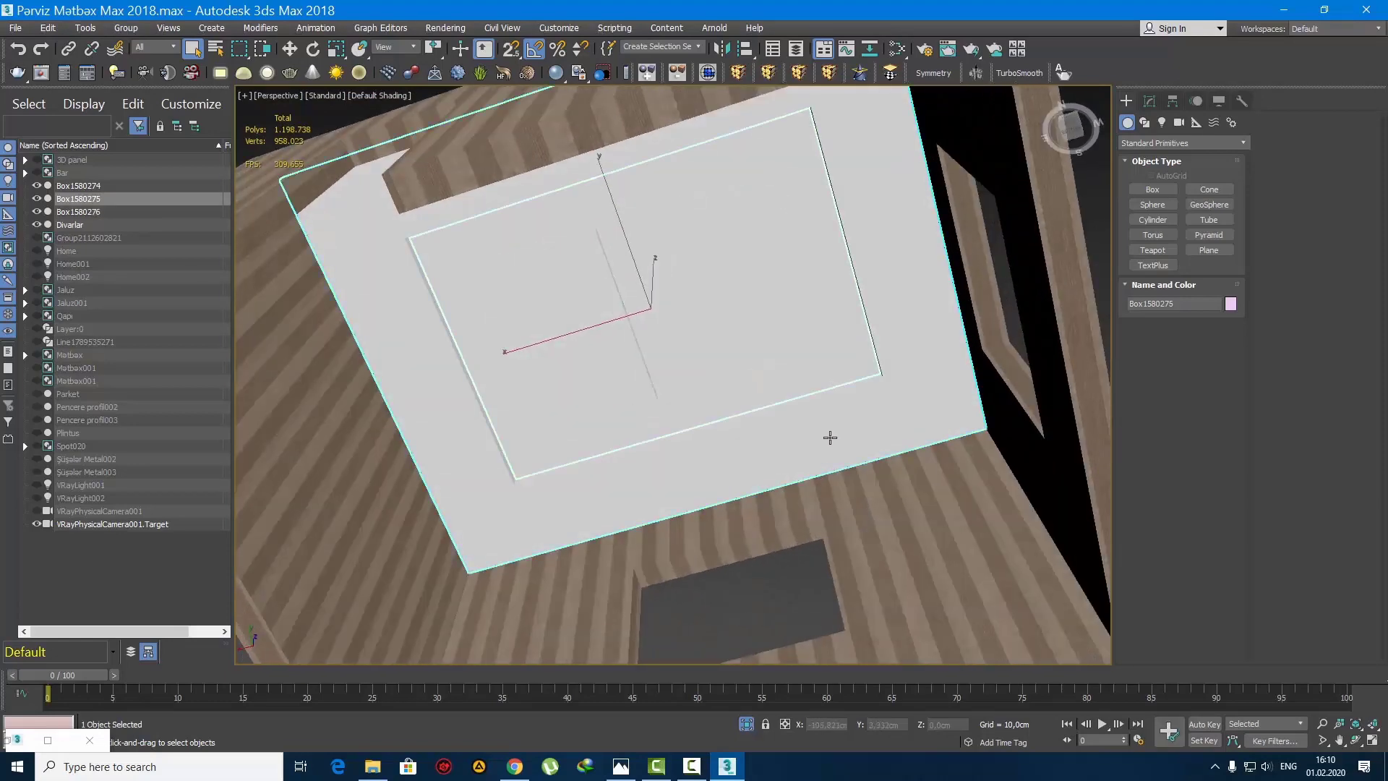
pyautogui.keyDown('alt'); pyautogui.moveTo(703, 345); pyautogui.dragTo(638, 268, button='middle'); pyautogui.keyUp('alt')
pyautogui.keyDown('ctrl'); pyautogui.click(604, 261); pyautogui.keyUp('ctrl')
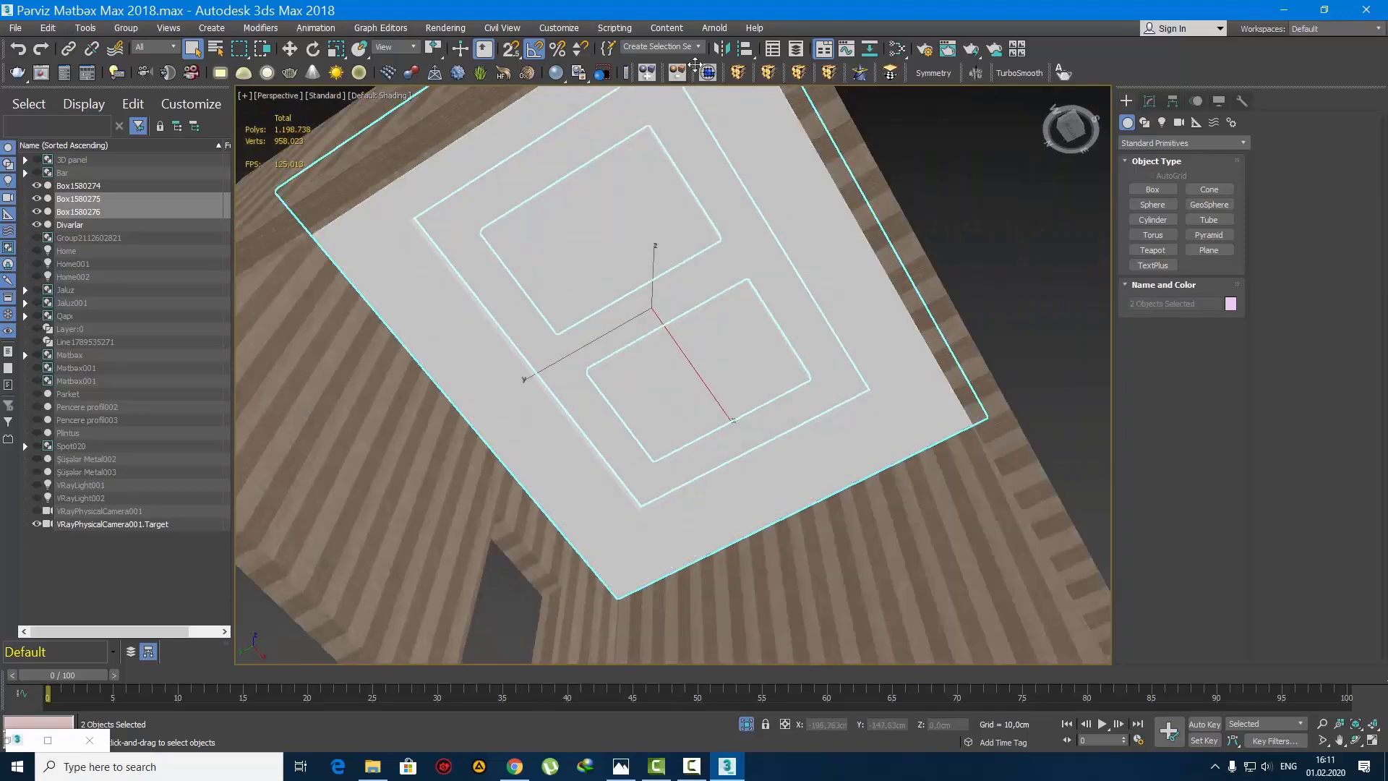
pyautogui.keyDown('ctrl'); pyautogui.click(691, 145); pyautogui.keyUp('ctrl')
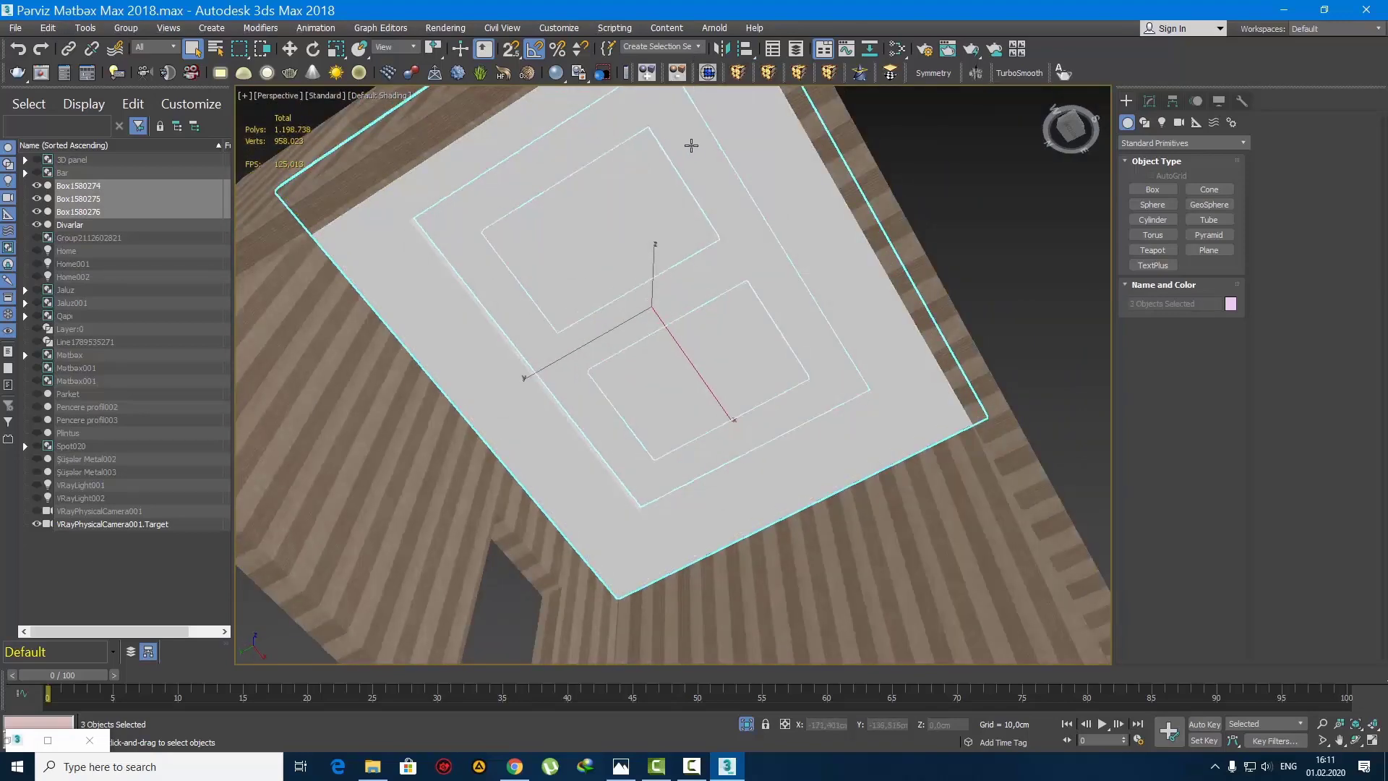
pyautogui.click(647, 71)
pyautogui.press('w')
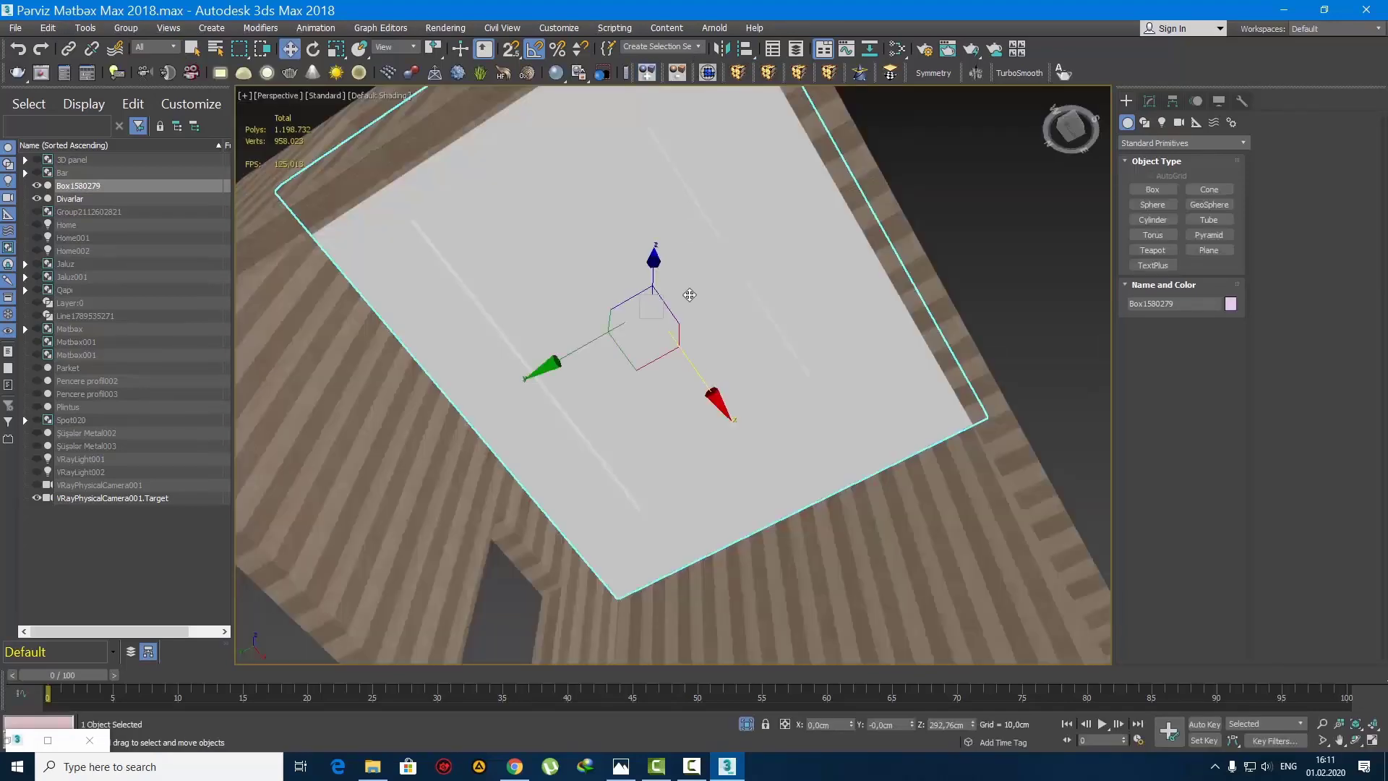
# Step: Isolate the merged ceiling object and show it in a wireframe front view with nothing selected
pyautogui.scroll(5, 592, 340)
pyautogui.moveTo(878, 228); pyautogui.dragTo(927, 199)
pyautogui.hotkey('ctrl', 'z')
pyautogui.press('q')
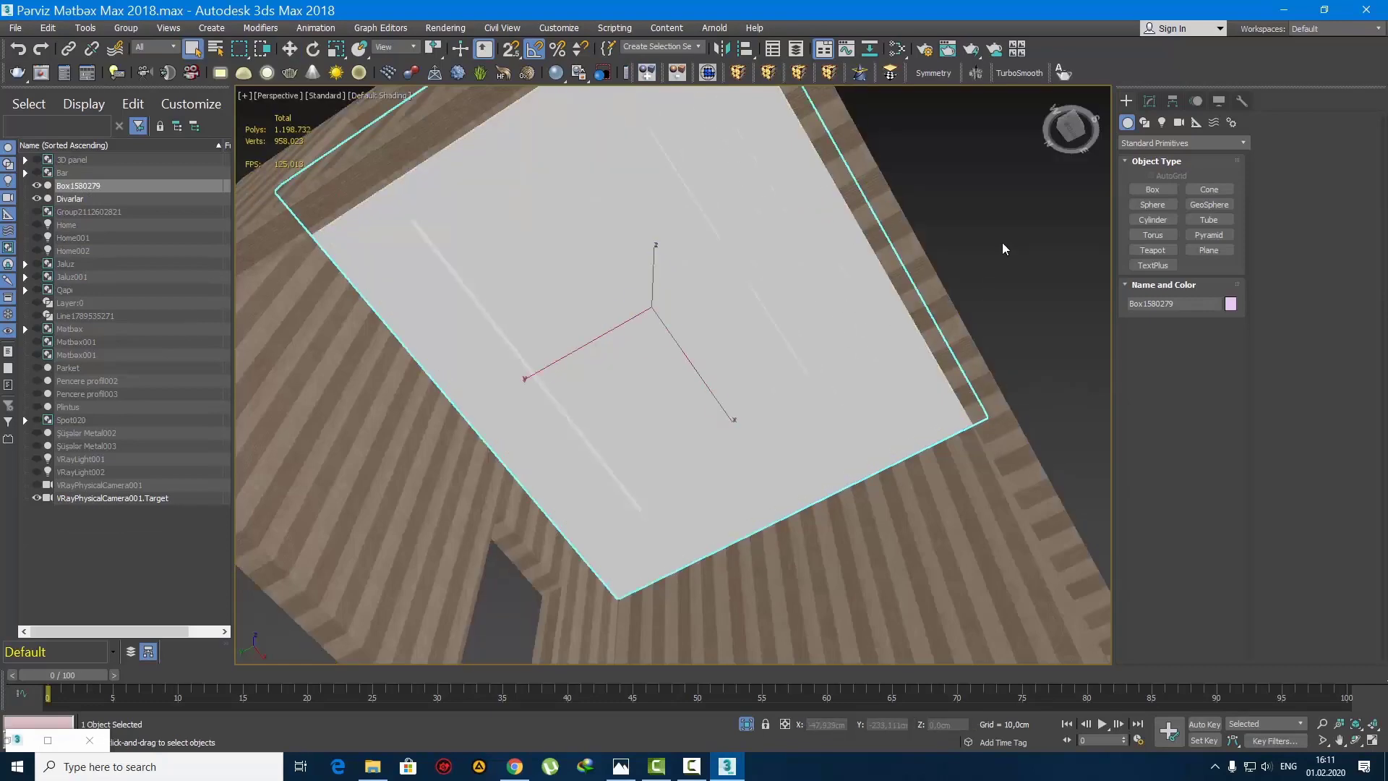
pyautogui.click(1001, 241)
pyautogui.keyDown('alt'); pyautogui.moveTo(665, 351); pyautogui.dragTo(636, 394, button='middle'); pyautogui.keyUp('alt')
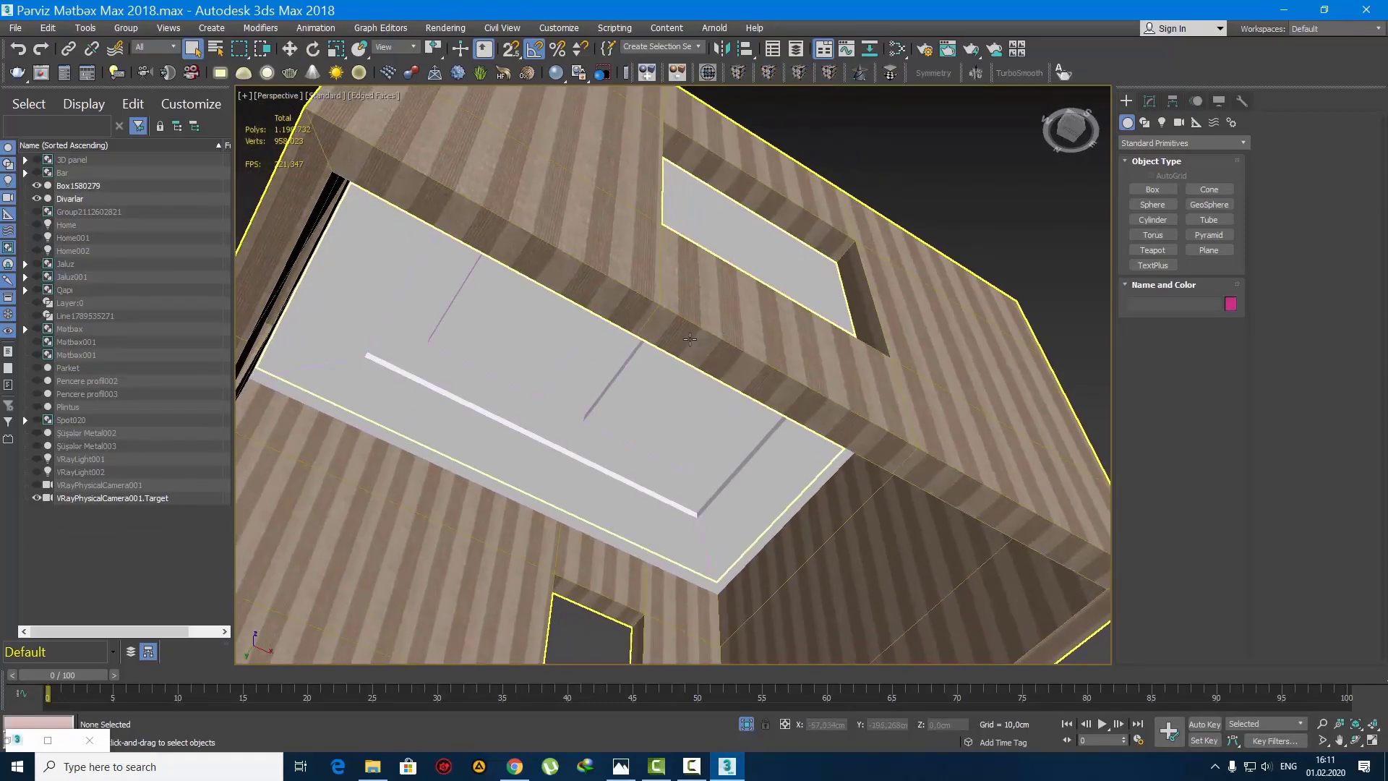
pyautogui.click(648, 400)
pyautogui.scroll(4, 655, 396)
pyautogui.hotkey('alt', 'q')
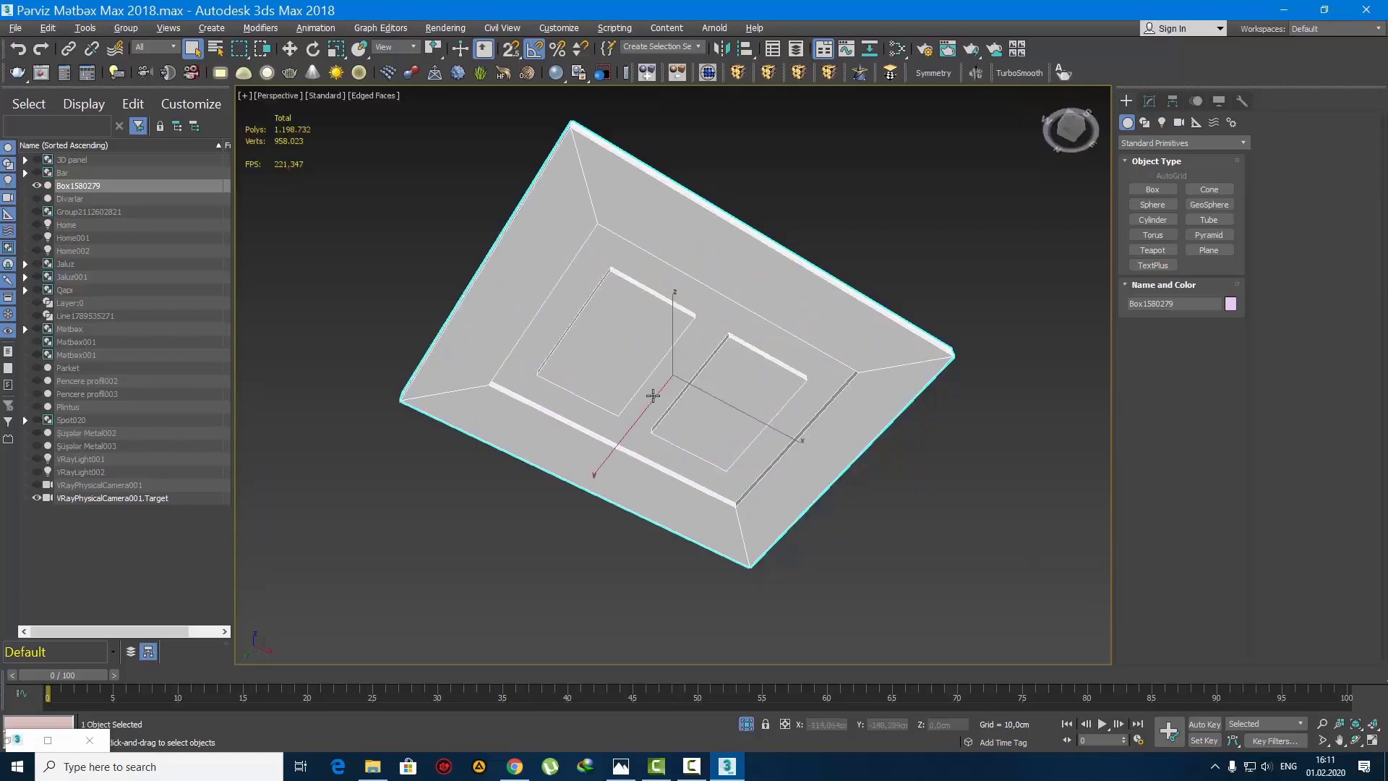
pyautogui.press('f')
pyautogui.press('F3')
pyautogui.click(663, 442)
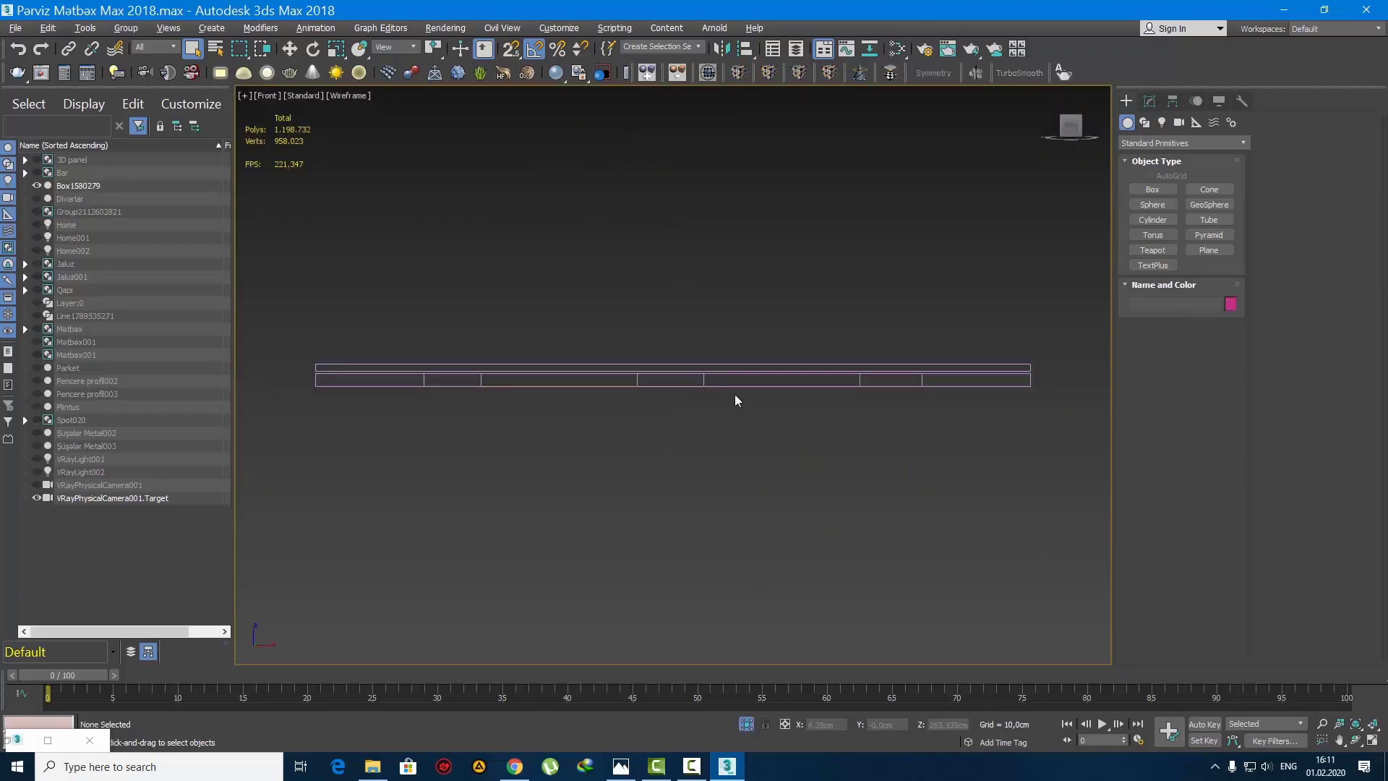
# Step: Create a thin VRayLight plane, about 157 cm half-length and 1.2 cm half-width, below the ceiling and name it Tavan
pyautogui.click(1160, 123)
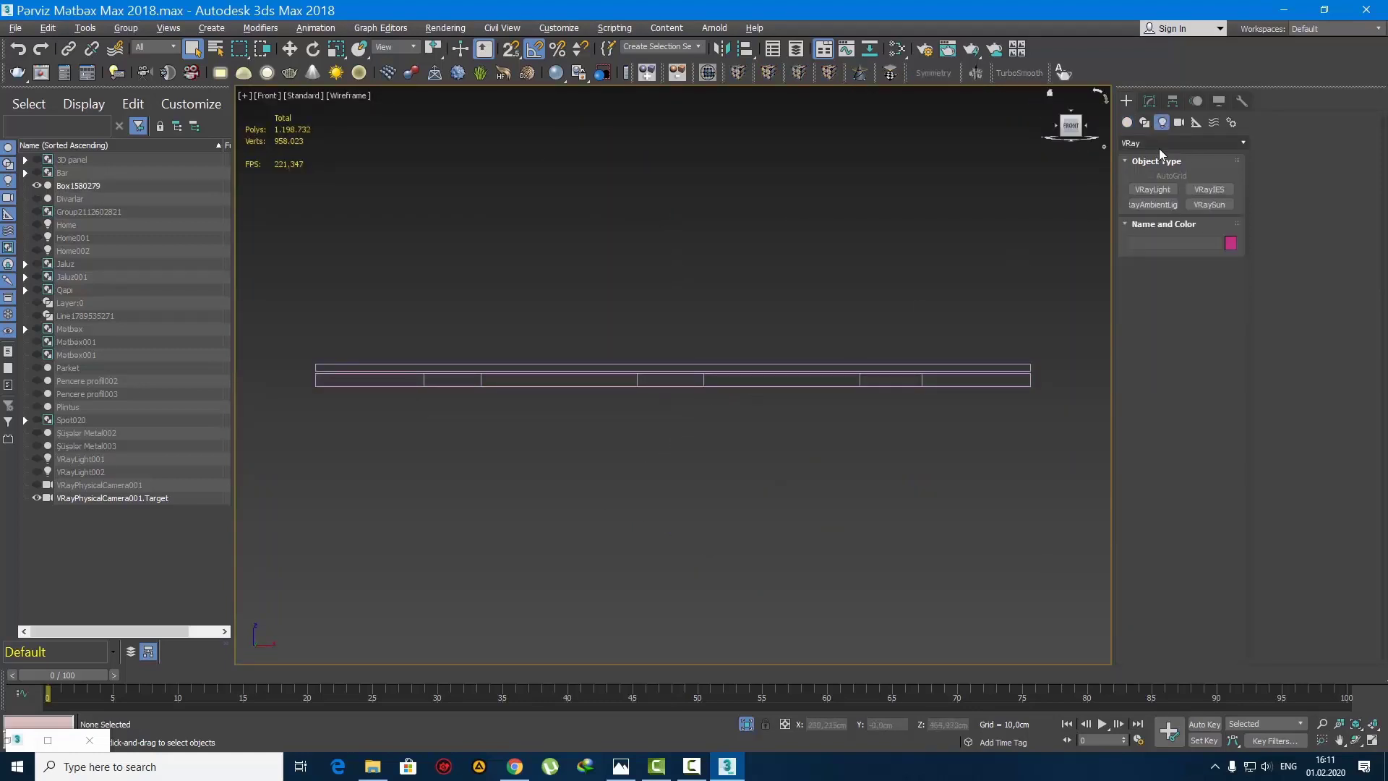
pyautogui.click(1154, 189)
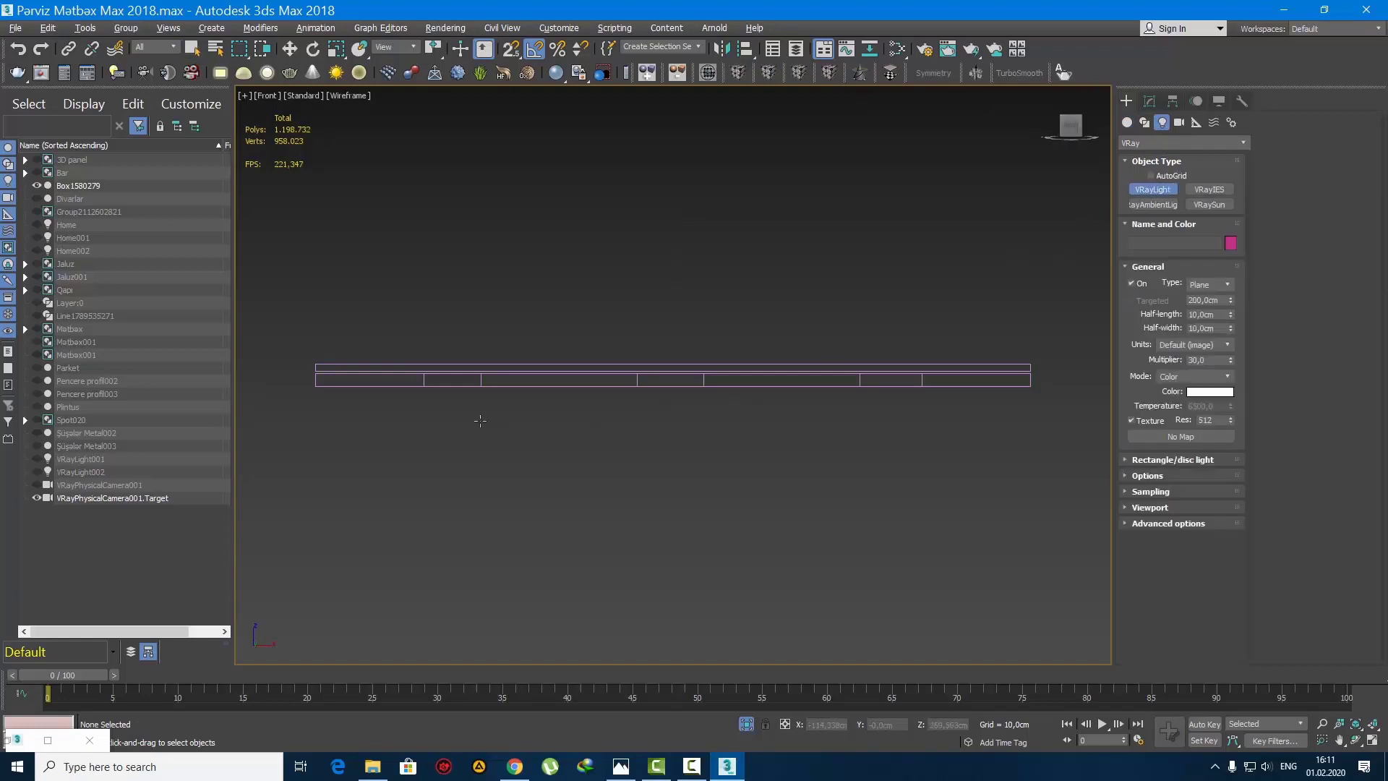
pyautogui.moveTo(441, 414); pyautogui.dragTo(930, 416)
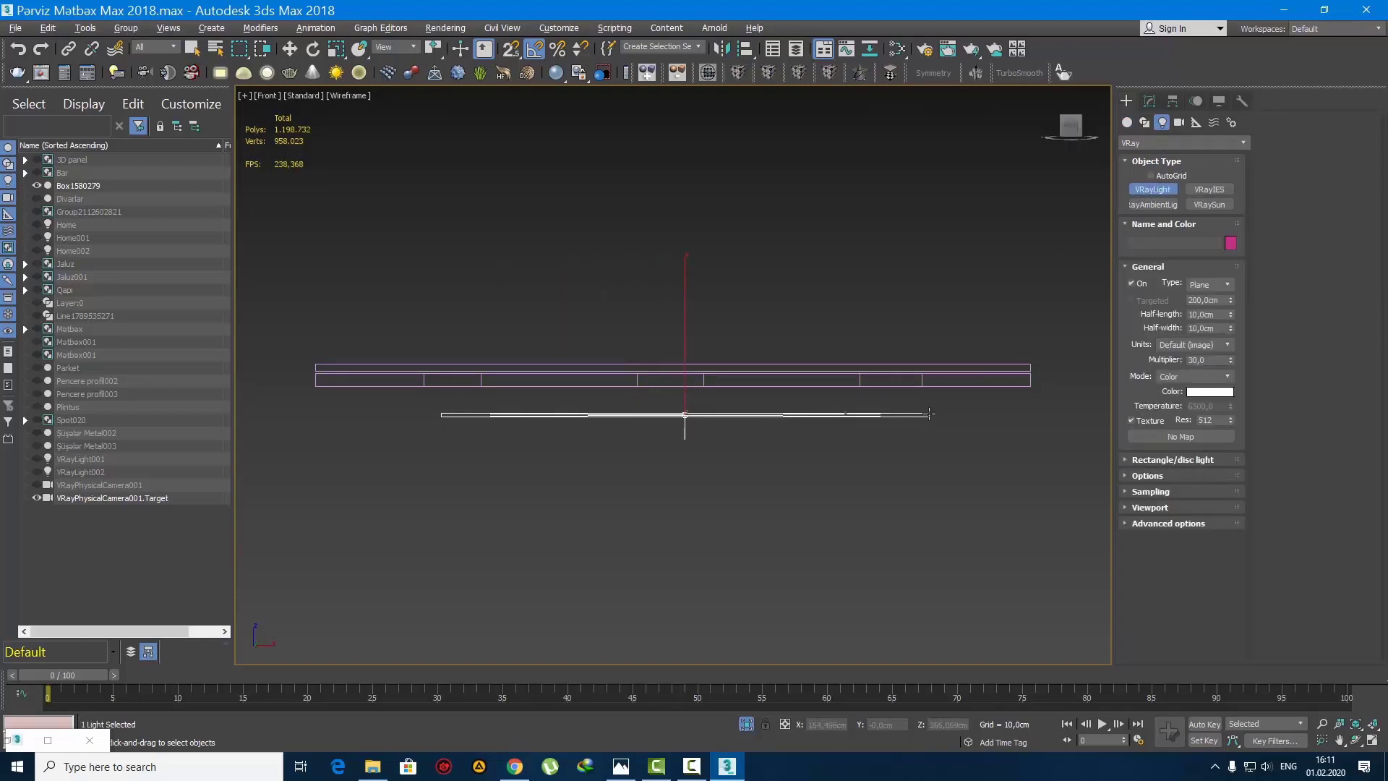
pyautogui.click(1151, 101)
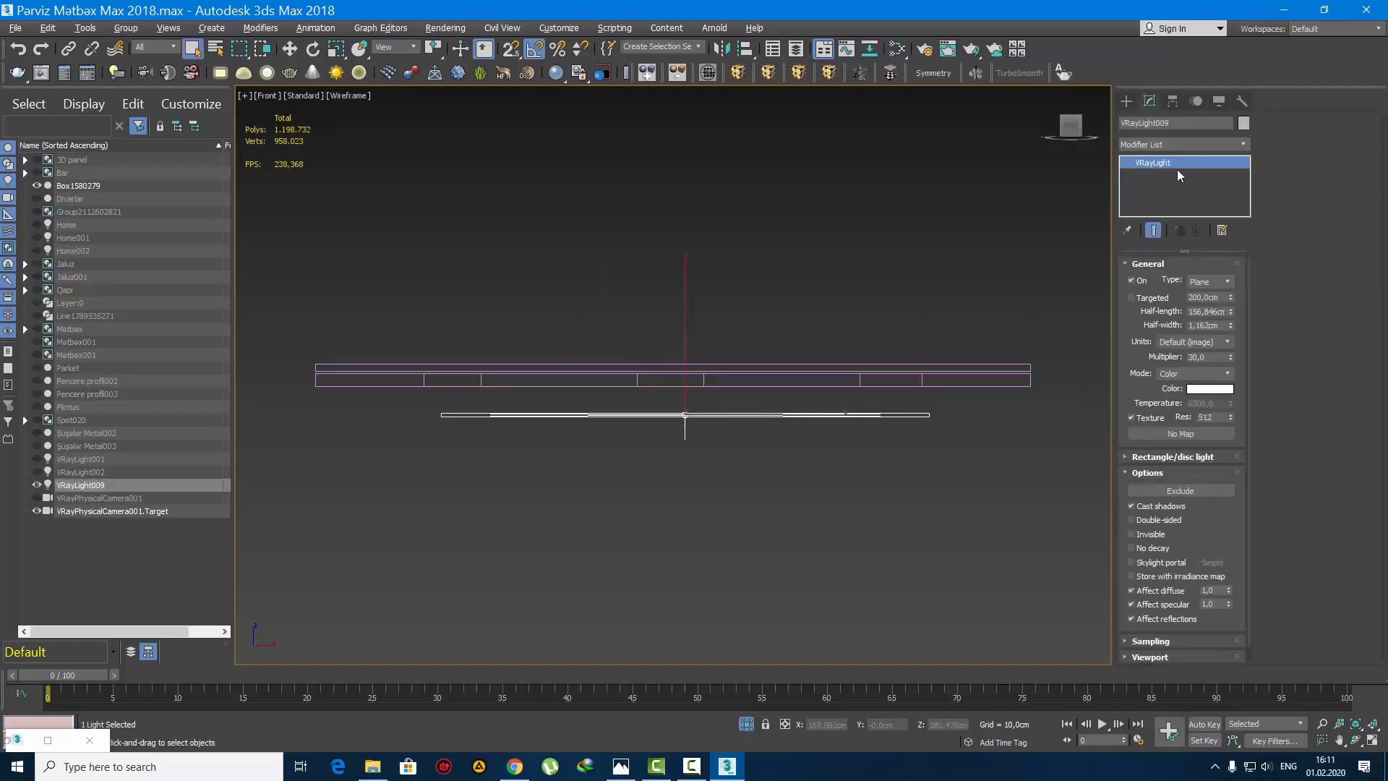
pyautogui.doubleClick(1167, 123)
pyautogui.write('Tavan')
pyautogui.press('Return')
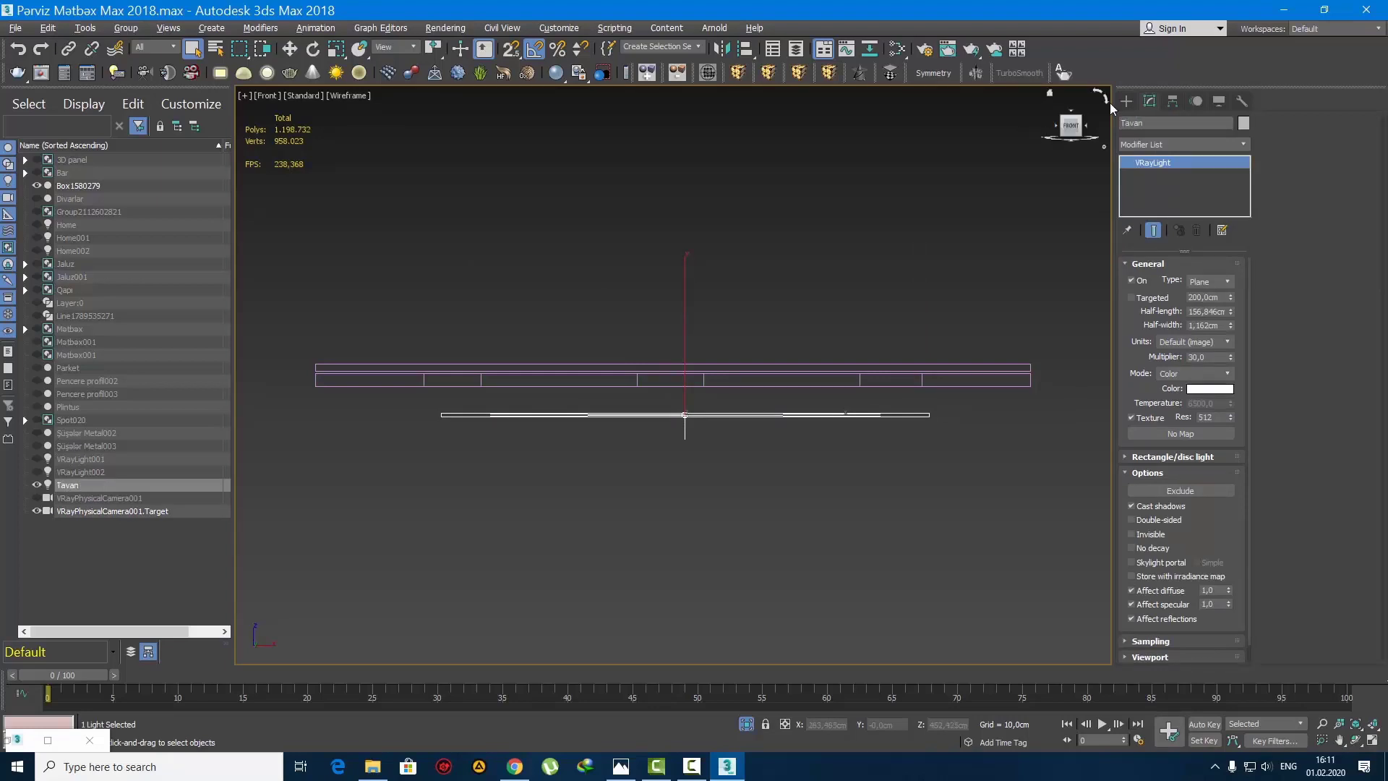
# Step: Raise the Tavan light into the narrow gap between the uppermost ceiling box and the frame, and scale its height to fit
pyautogui.press('w')
pyautogui.scroll(6, 715, 396)
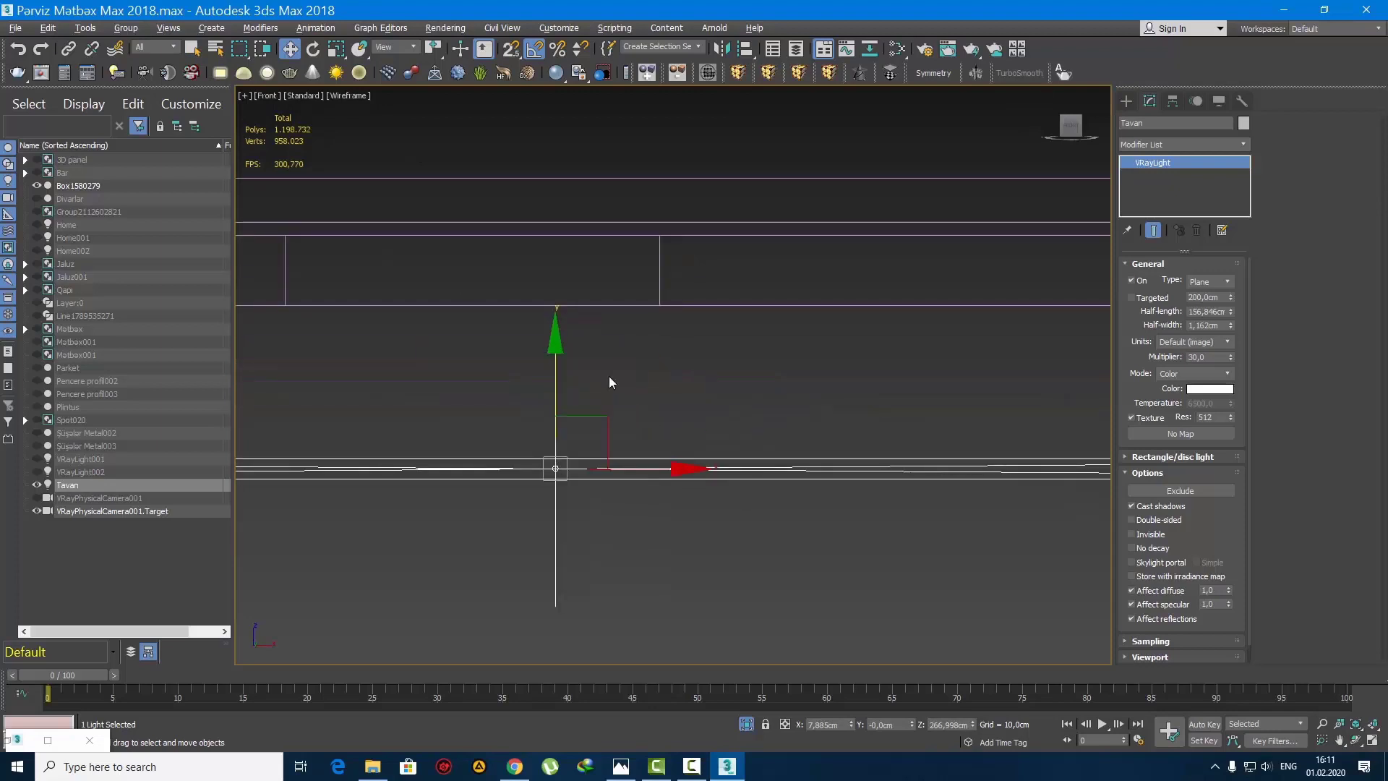
pyautogui.moveTo(533, 405); pyautogui.dragTo(543, 122)
pyautogui.scroll(5, 573, 428)
pyautogui.moveTo(543, 195); pyautogui.dragTo(535, 154, button='middle')
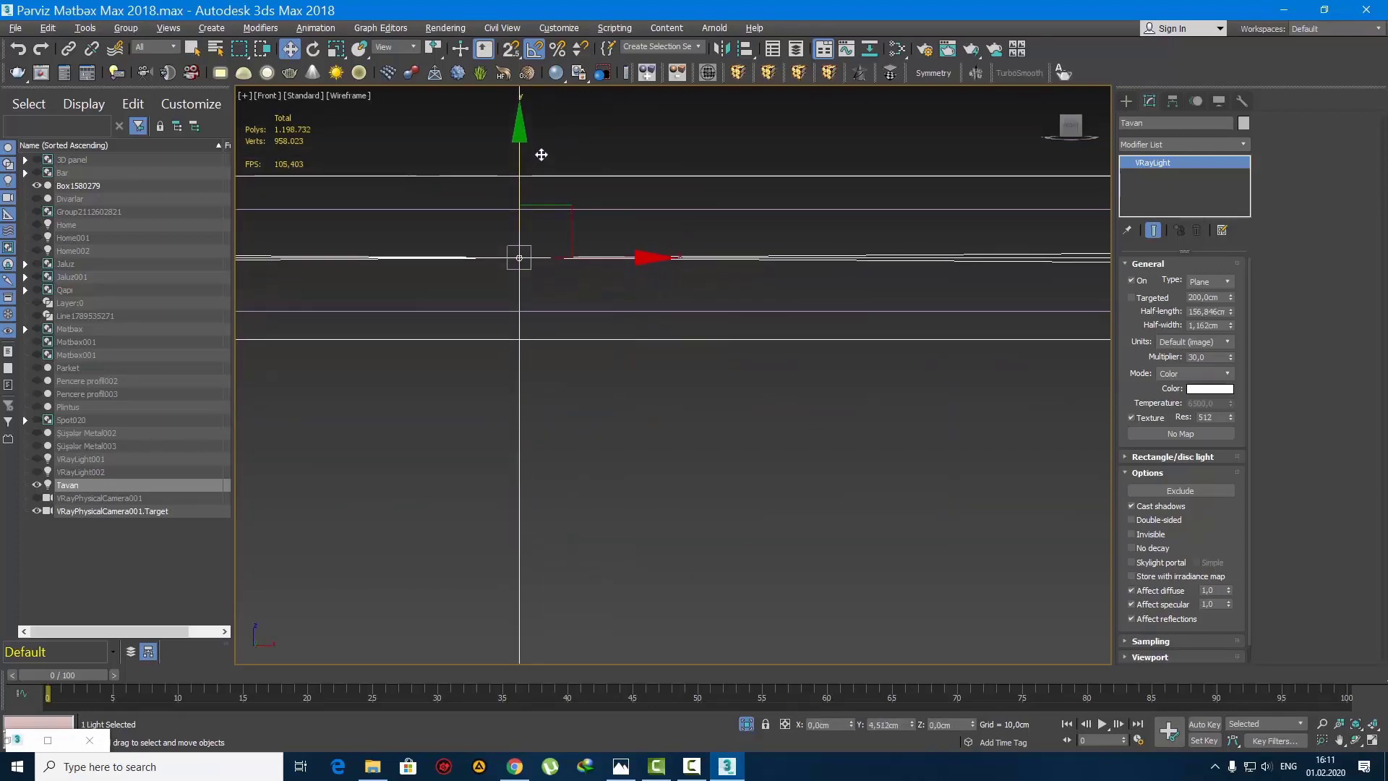
pyautogui.press('r')
pyautogui.moveTo(523, 186)
pyautogui.mouseDown()
pyautogui.moveTo(518, 134)
pyautogui.moveTo(518, 161)
pyautogui.mouseUp()
pyautogui.scroll(4, 510, 216)
pyautogui.press('w')
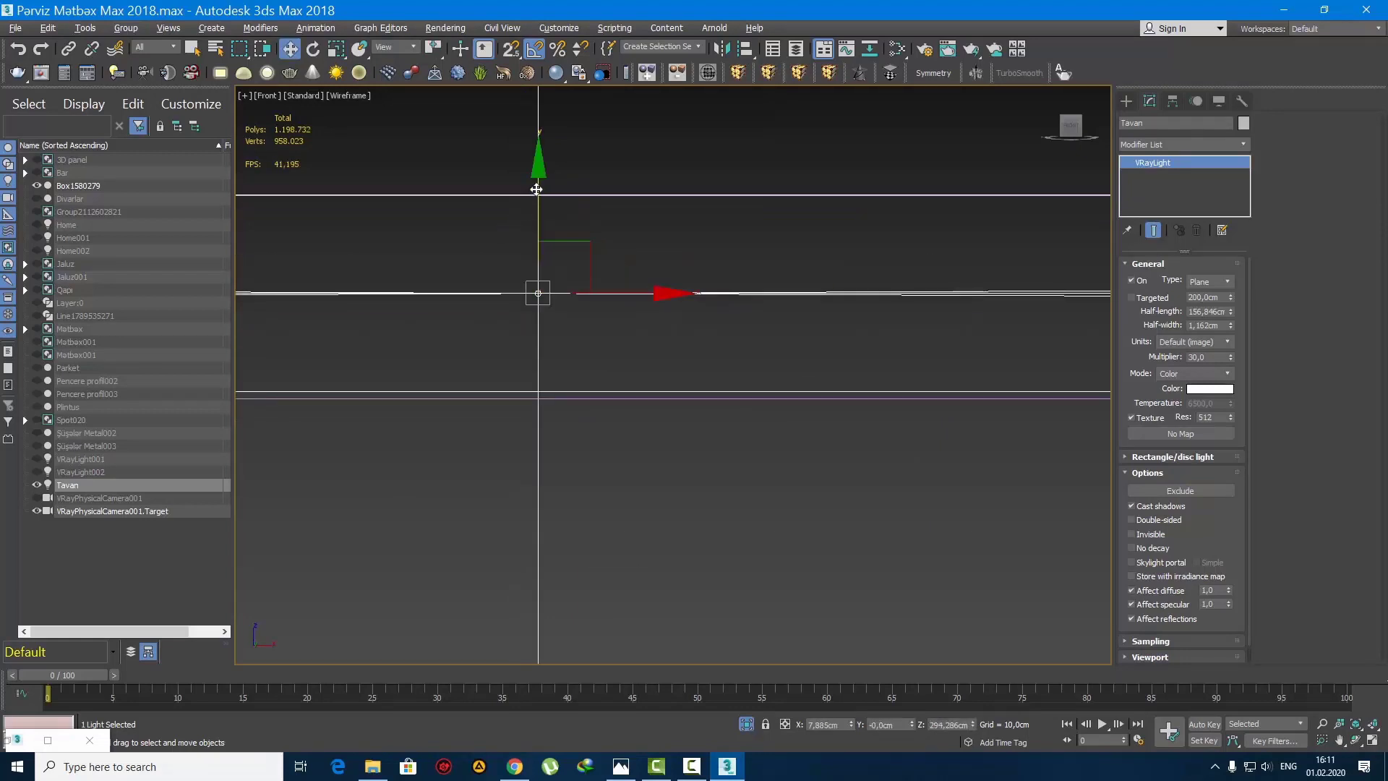
# Step: In the top view, centre the Tavan light along the front long edge of the recessed opening, just behind its rim
pyautogui.press('t')
pyautogui.scroll(6, 644, 385)
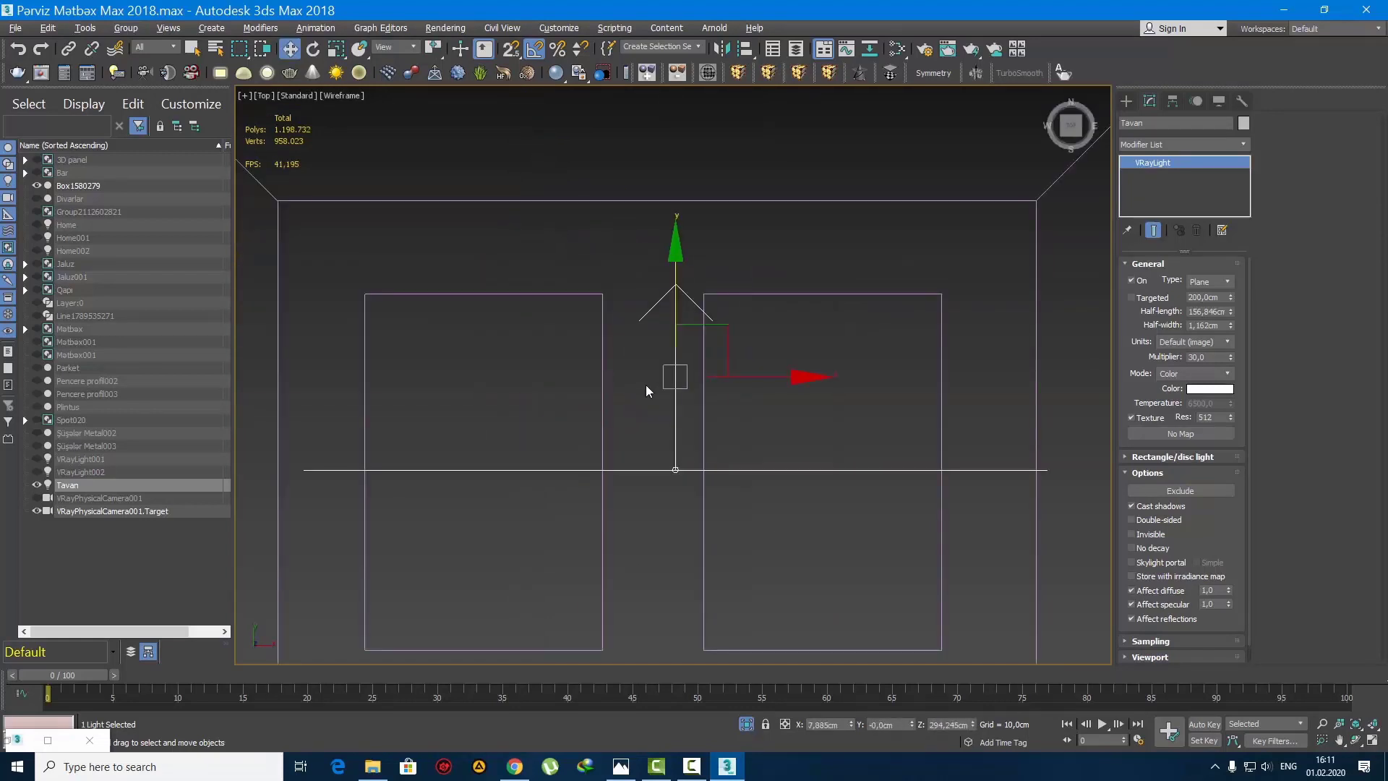
pyautogui.scroll(-4, 606, 275)
pyautogui.moveTo(604, 185); pyautogui.dragTo(604, 282)
pyautogui.scroll(3, 607, 347)
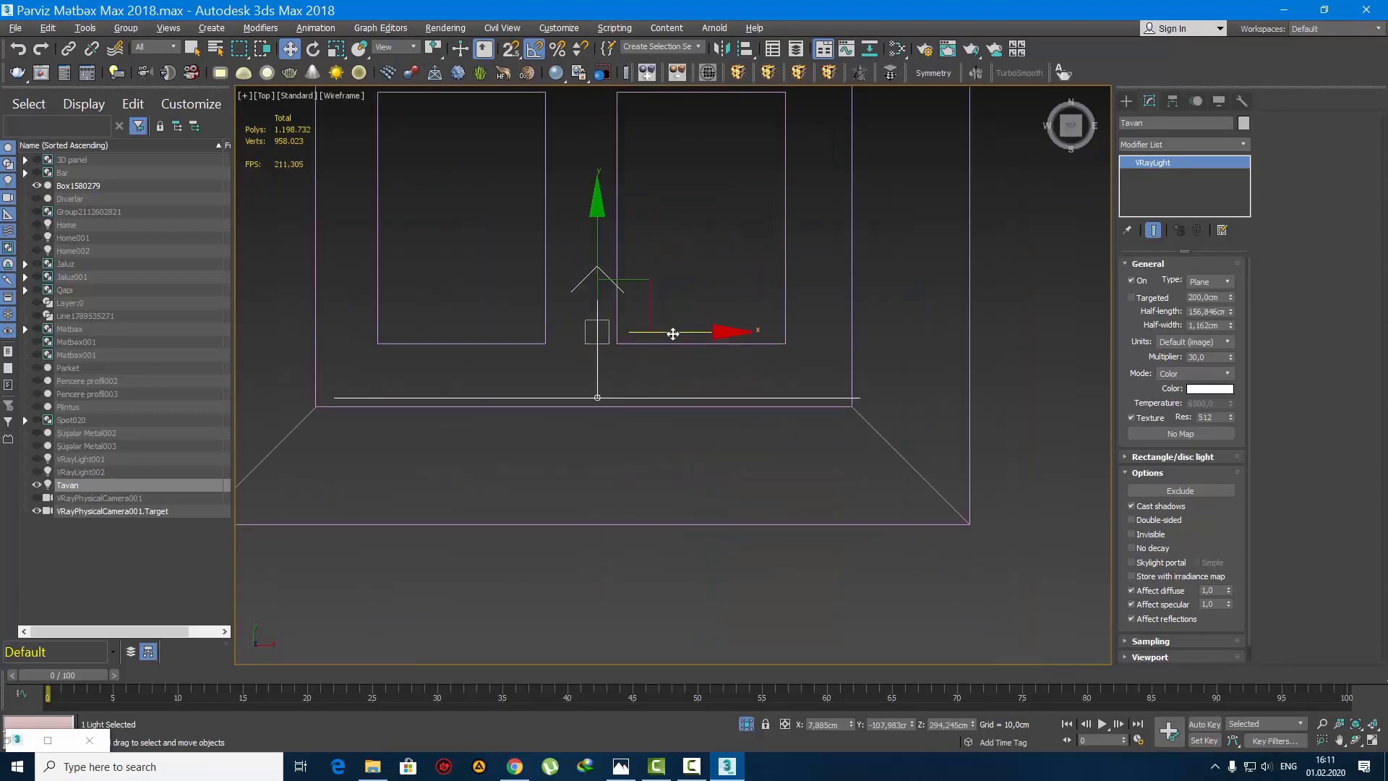
pyautogui.moveTo(673, 333); pyautogui.dragTo(657, 333)
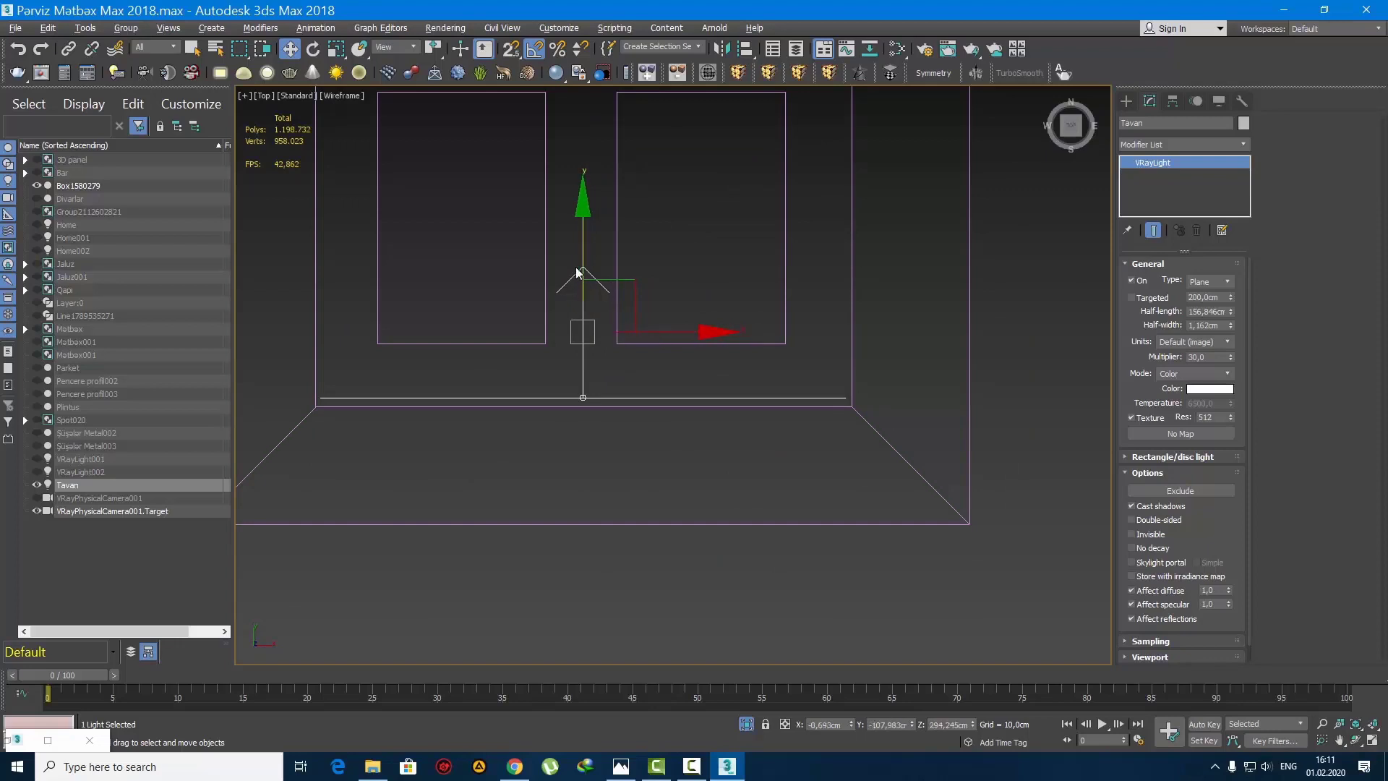
pyautogui.moveTo(583, 247); pyautogui.dragTo(582, 262)
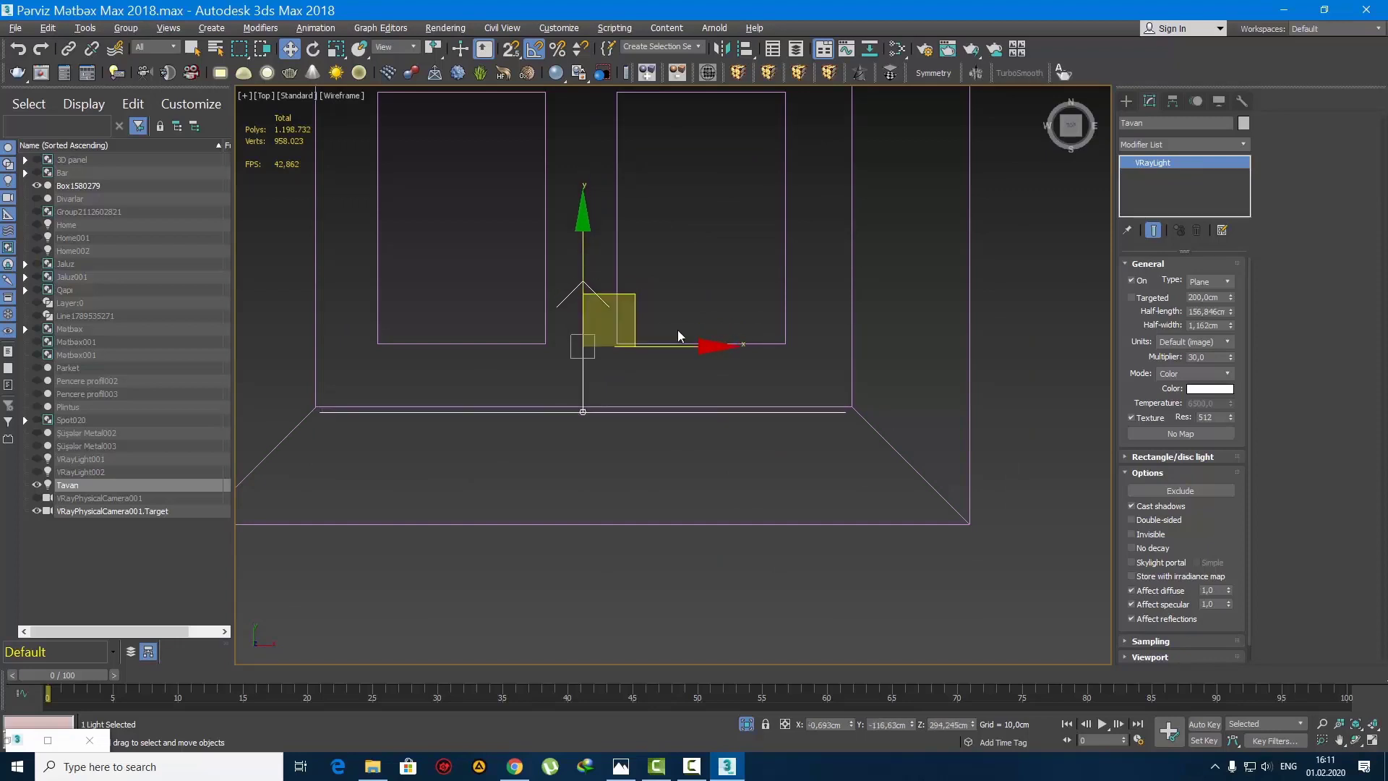
pyautogui.scroll(-2, 619, 372)
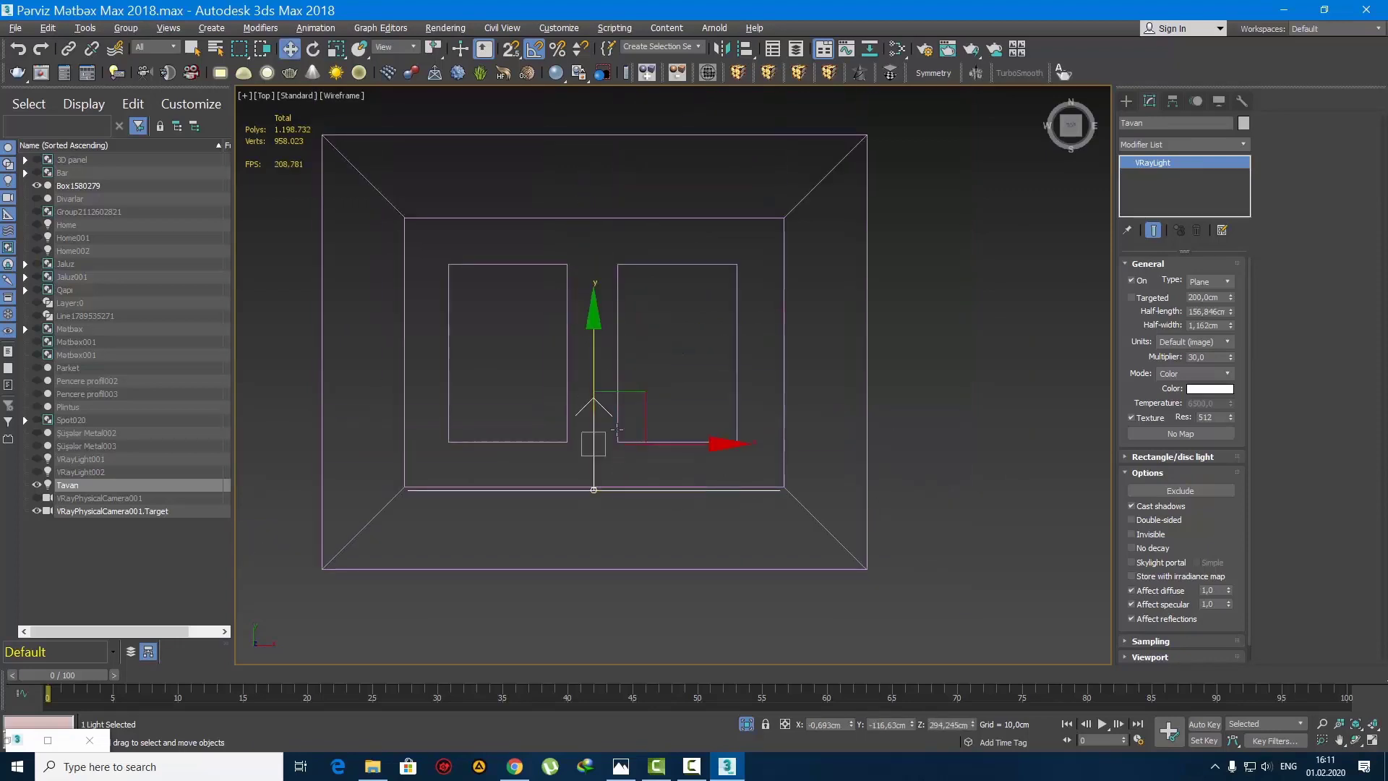
# Step: Clone the Tavan light as an instance and mirror it on the Y axis to the opposite long edge, facing inward
pyautogui.keyDown('shift'); pyautogui.moveTo(595, 355); pyautogui.dragTo(595, 171); pyautogui.keyUp('shift')
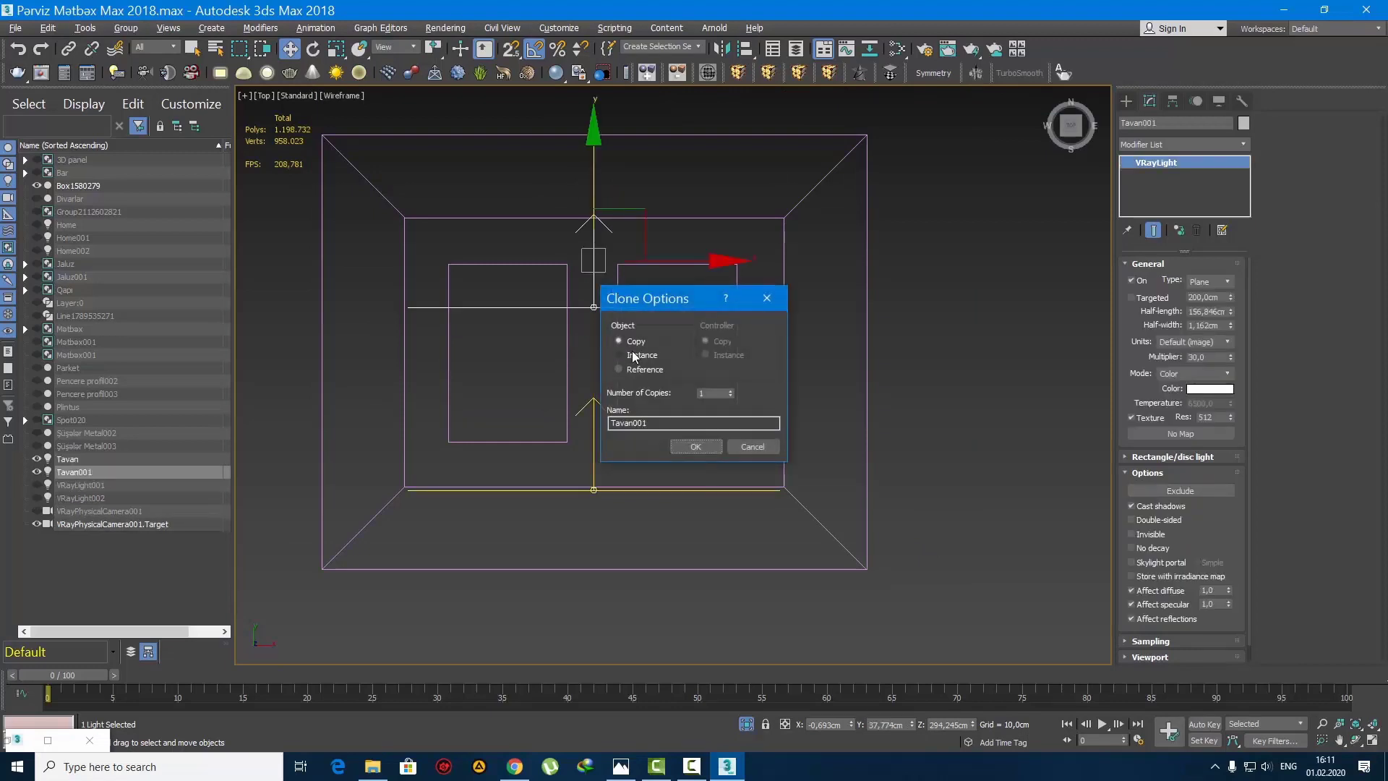
pyautogui.click(695, 446)
pyautogui.click(721, 49)
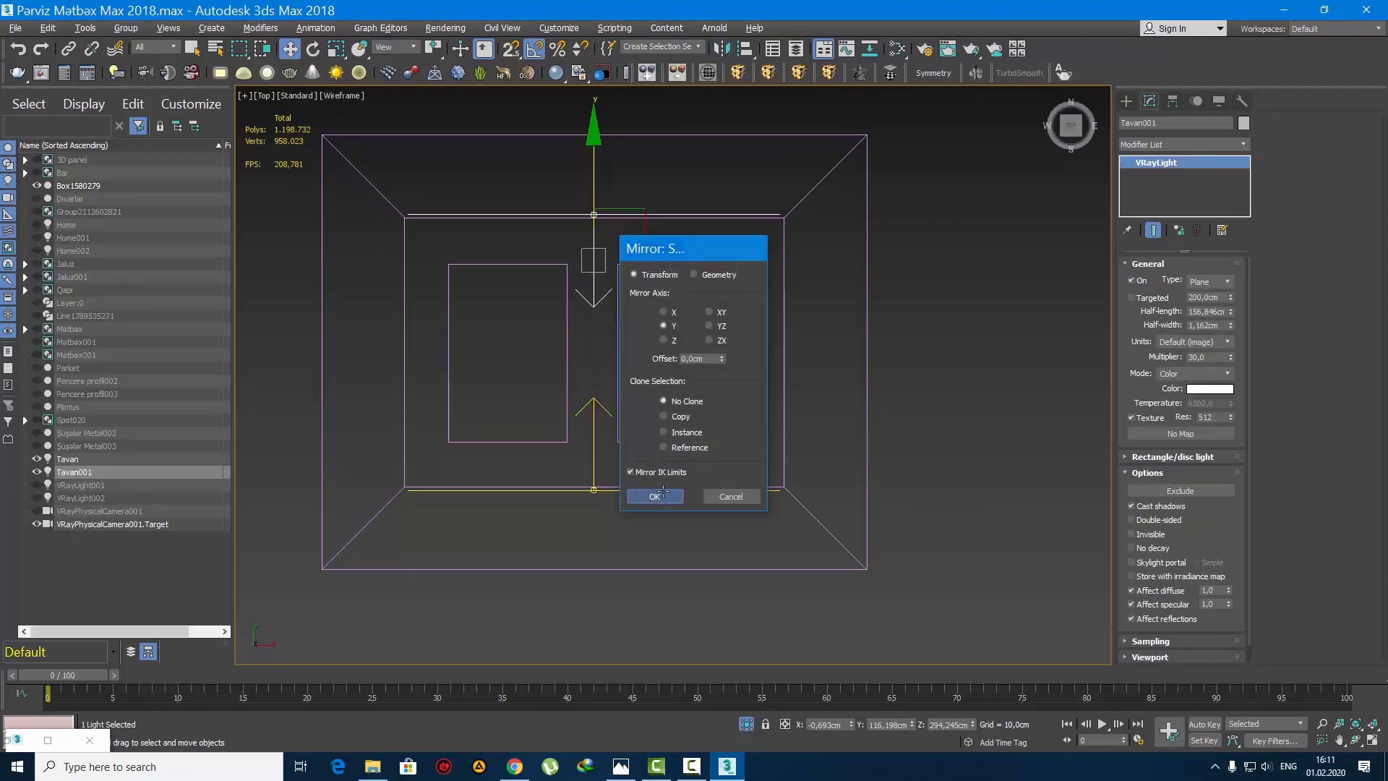
pyautogui.click(663, 490)
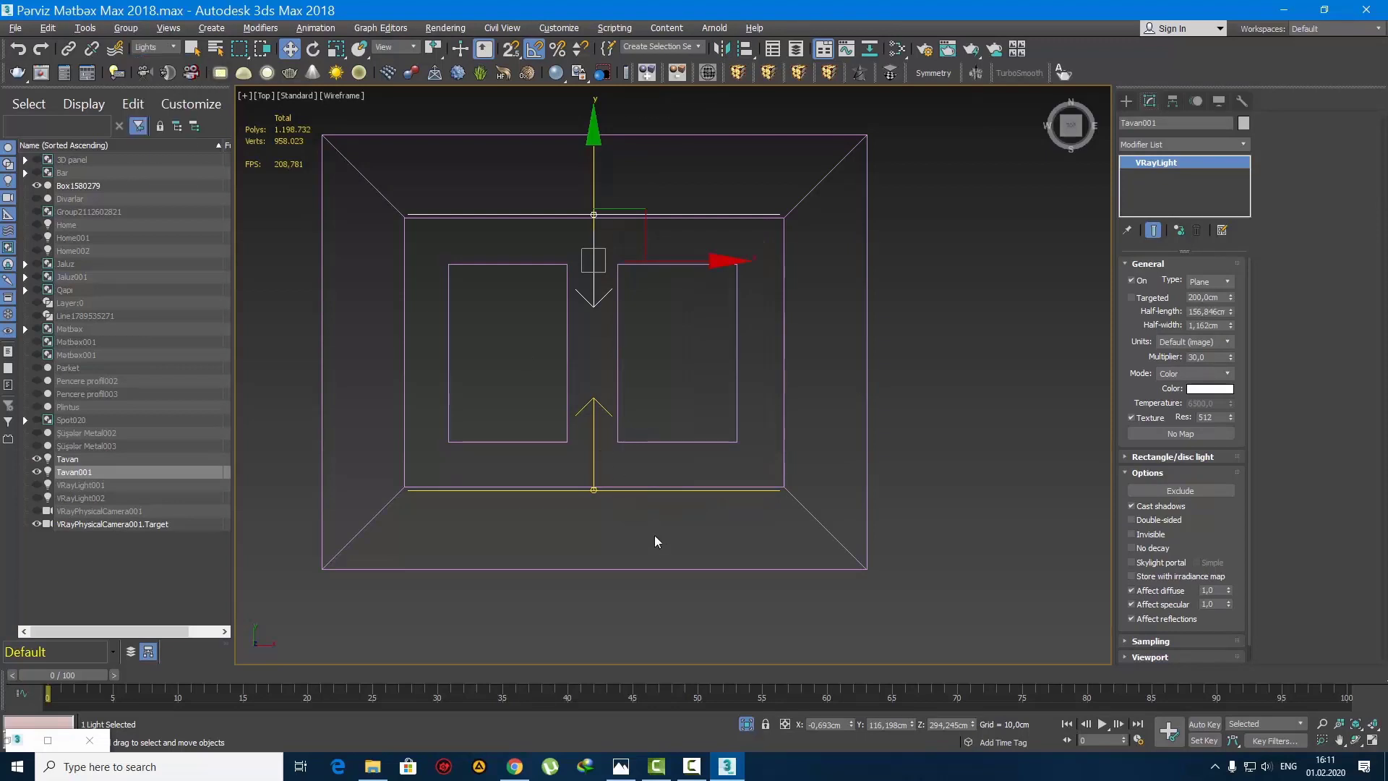
# Step: Select both long-edge lights and make instance copies rotated -90° about their shared selection centre
pyautogui.moveTo(498, 203); pyautogui.dragTo(498, 205)
pyautogui.press('e')
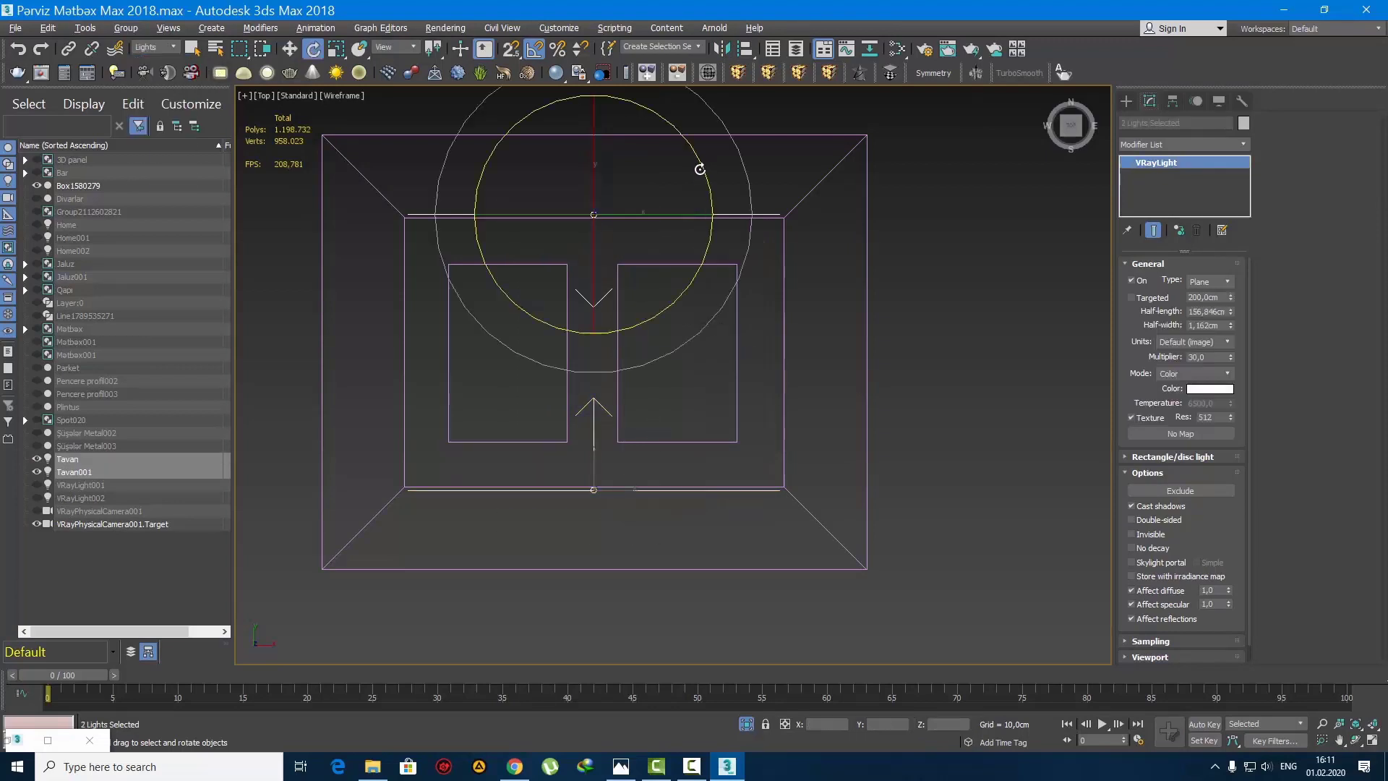
pyautogui.keyDown('shift'); pyautogui.moveTo(703, 168); pyautogui.dragTo(706, 174); pyautogui.keyUp('shift')
pyautogui.click(766, 449)
pyautogui.click(1123, 102)
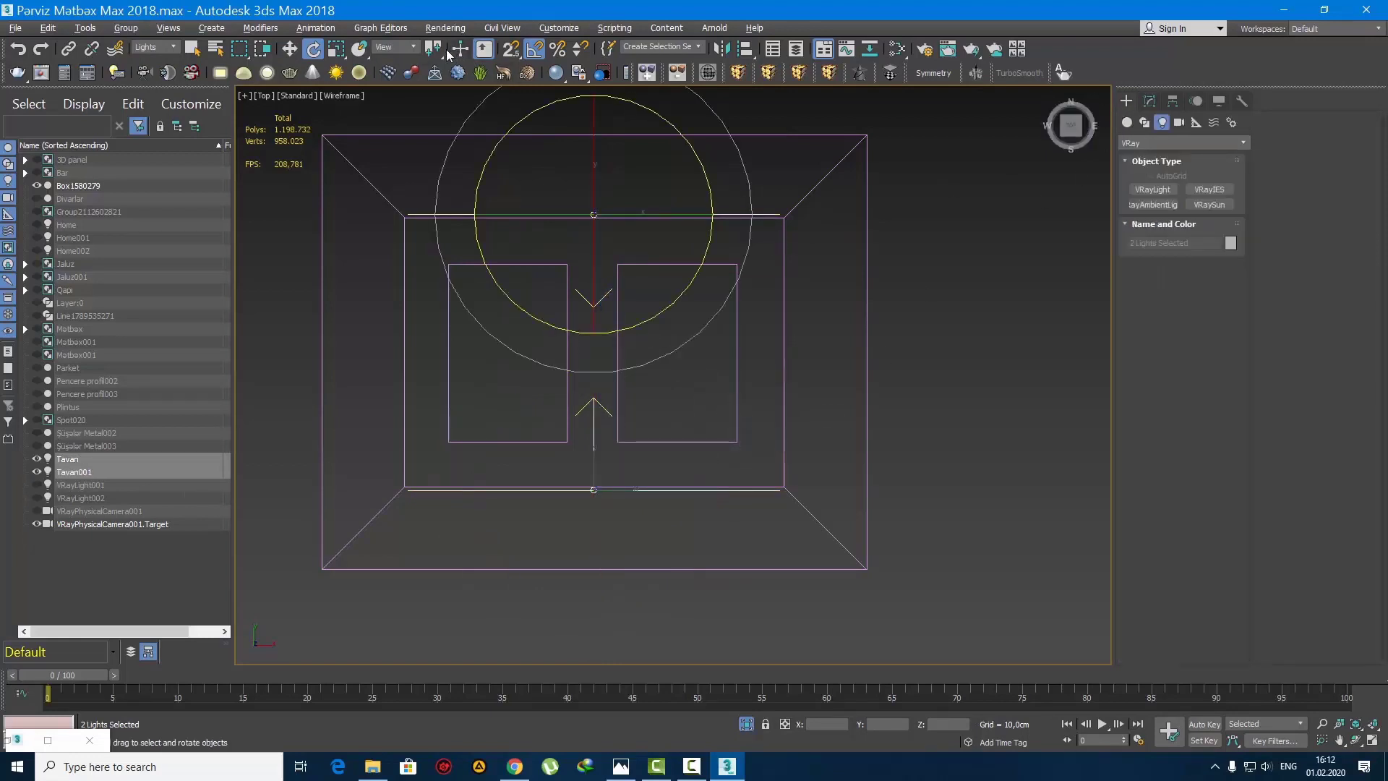
pyautogui.moveTo(434, 49); pyautogui.dragTo(434, 99)
pyautogui.keyDown('shift'); pyautogui.moveTo(672, 270); pyautogui.dragTo(694, 310); pyautogui.keyUp('shift')
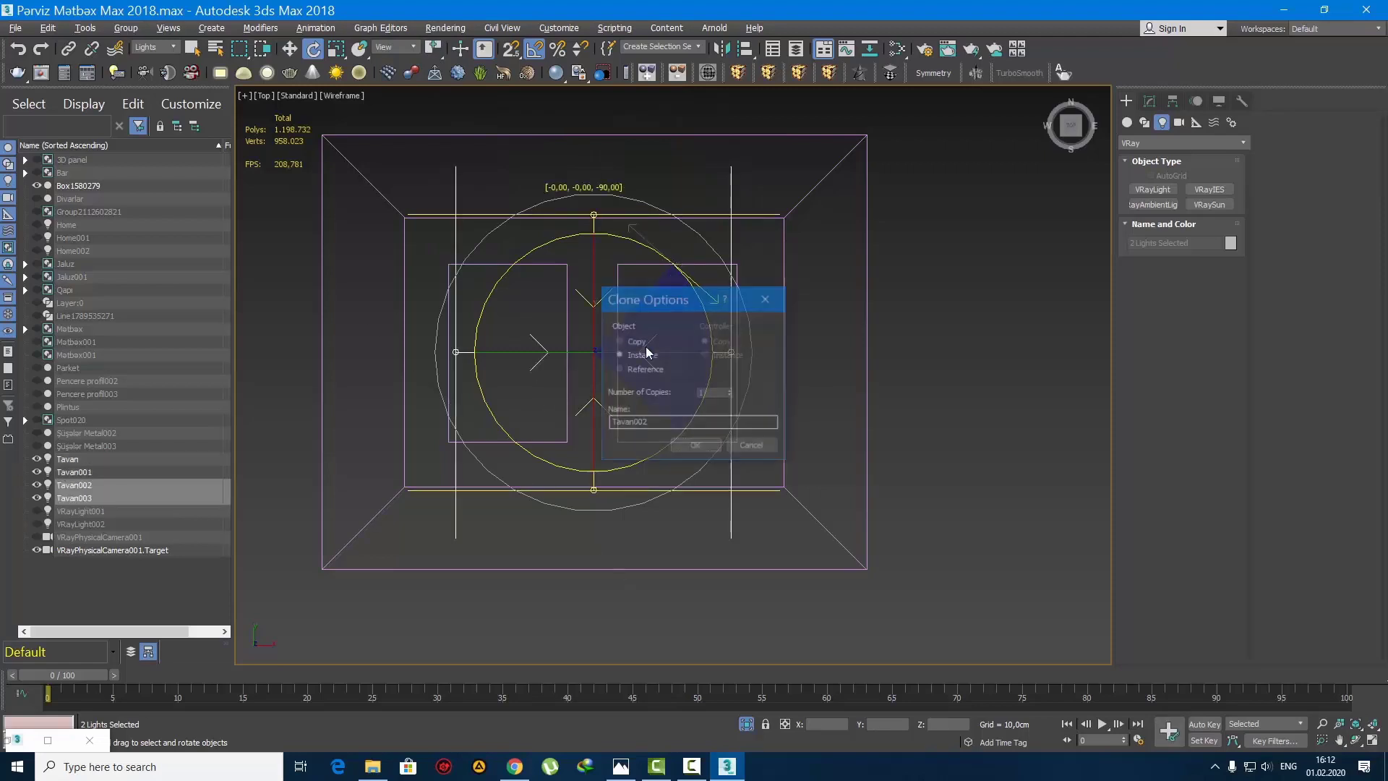
pyautogui.click(660, 445)
# Step: Scale the two rotated lights down to the opening's short sides and move each one just outside its short edge
pyautogui.press('r')
pyautogui.moveTo(594, 217); pyautogui.dragTo(595, 237)
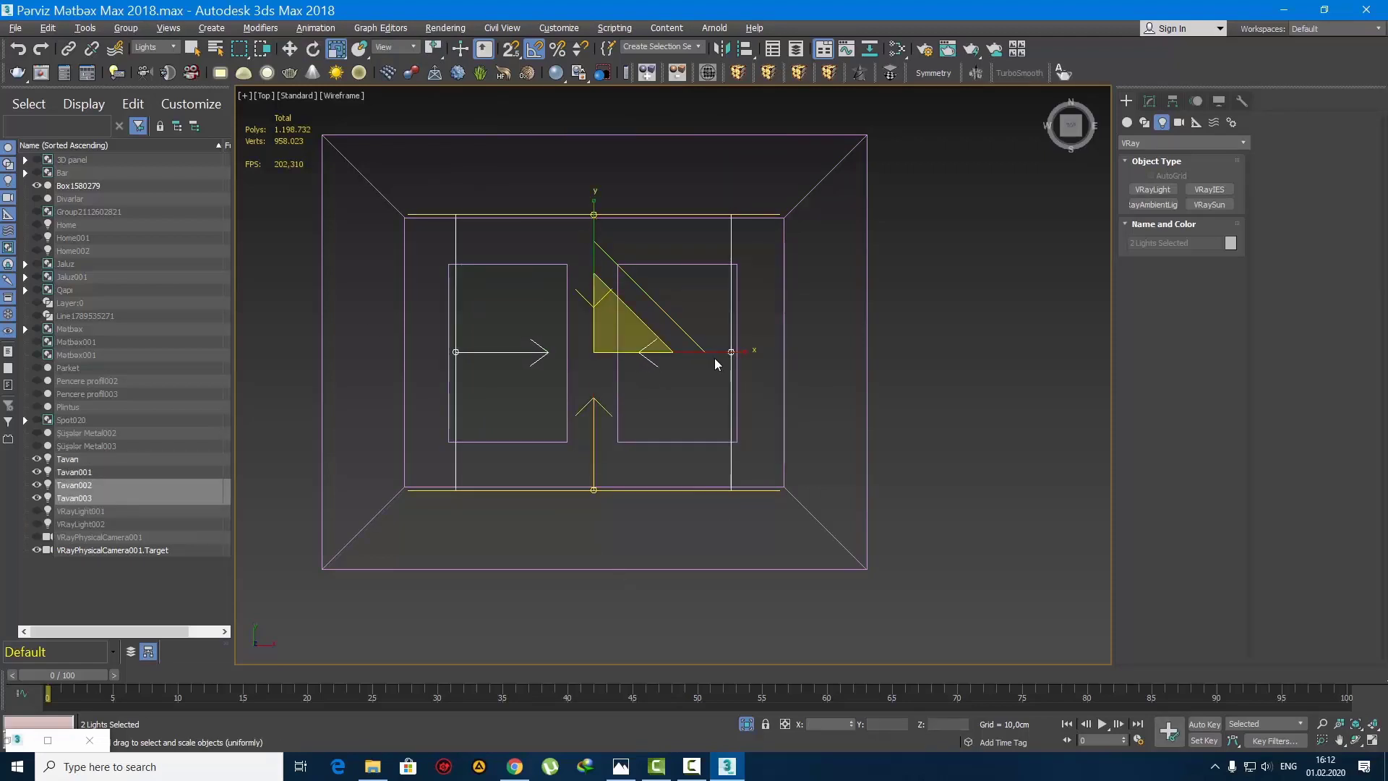
pyautogui.click(500, 354)
pyautogui.press('w')
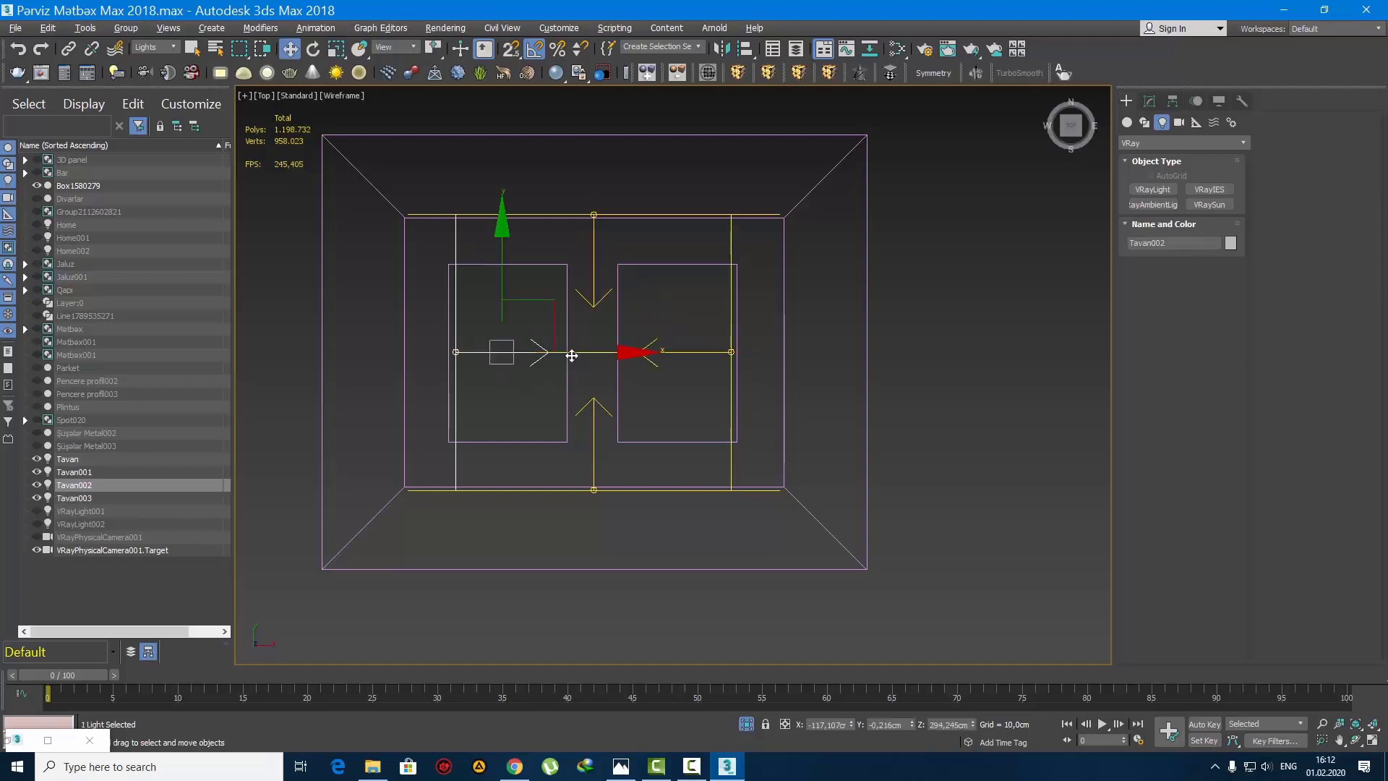
pyautogui.moveTo(572, 356); pyautogui.dragTo(516, 353)
pyautogui.click(730, 382)
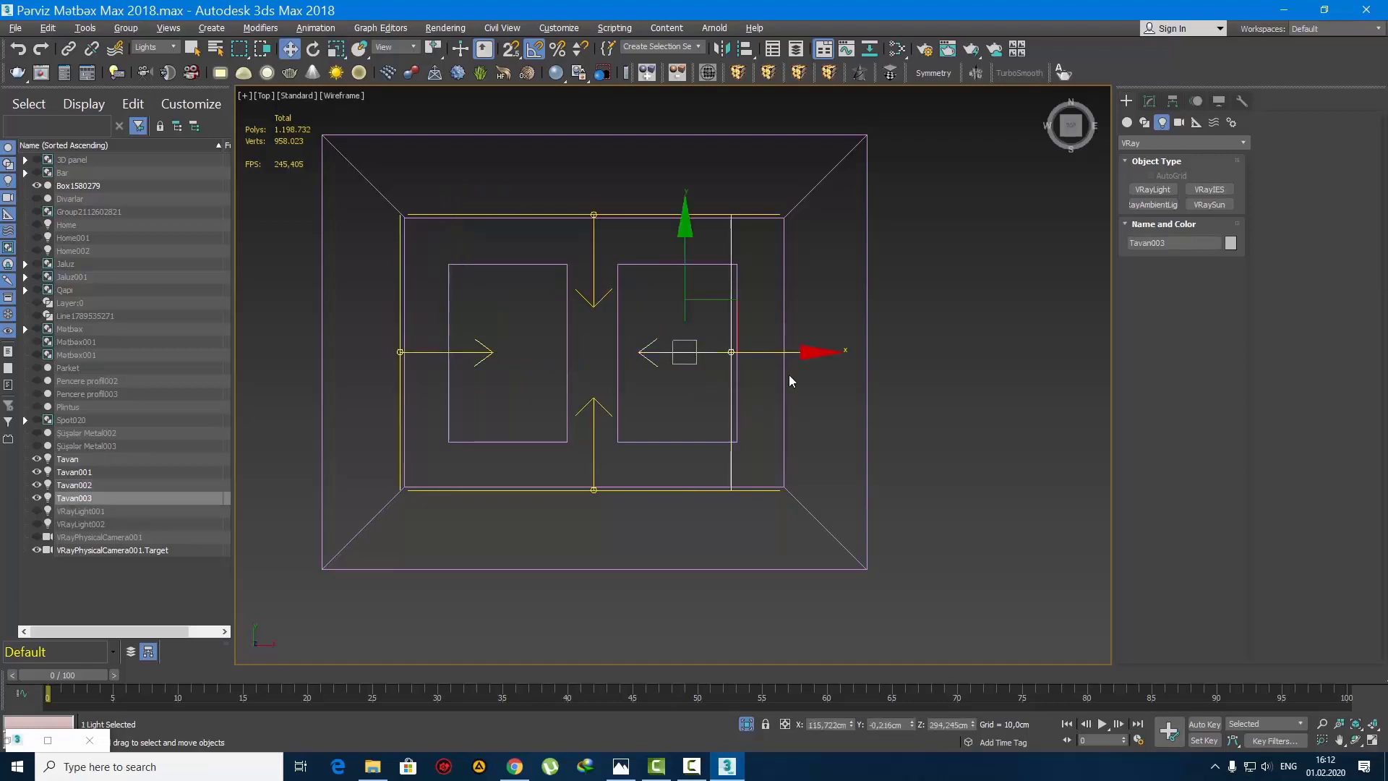
pyautogui.moveTo(807, 352); pyautogui.dragTo(859, 361)
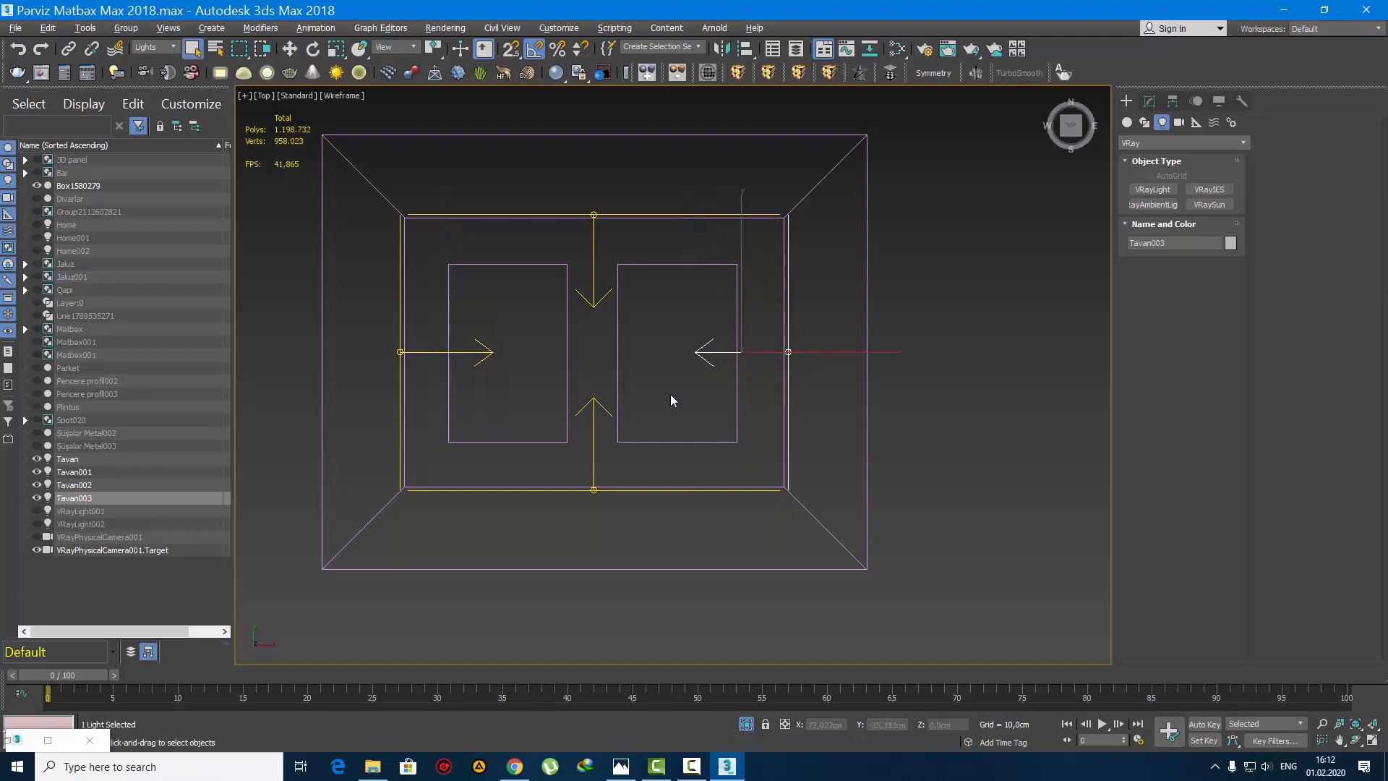
# Step: Clone the right short-edge light as an instance, place it inside the right panel's inner edge and shorten it to fit the panel
pyautogui.scroll(1, 664, 376)
pyautogui.scroll(3, 792, 325)
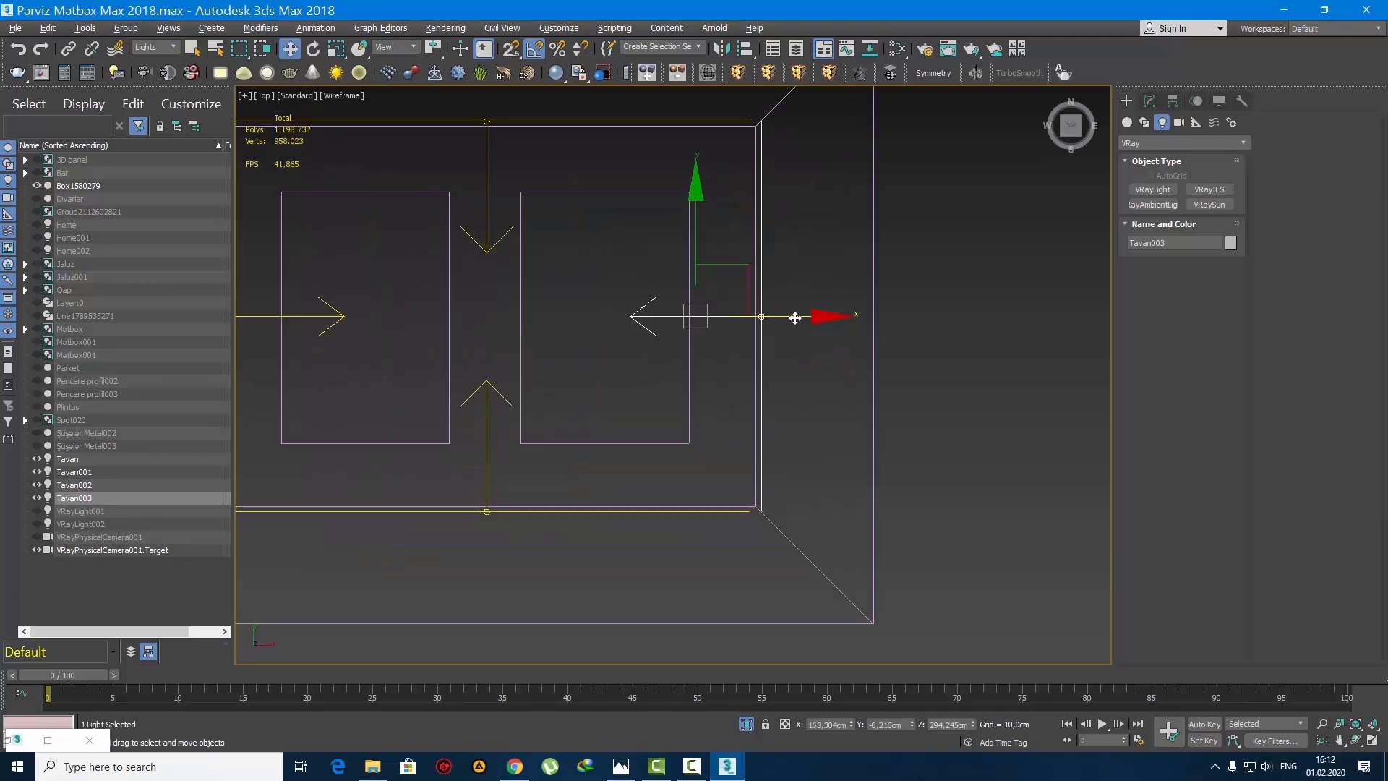
pyautogui.keyDown('shift'); pyautogui.moveTo(795, 318); pyautogui.dragTo(673, 318); pyautogui.keyUp('shift')
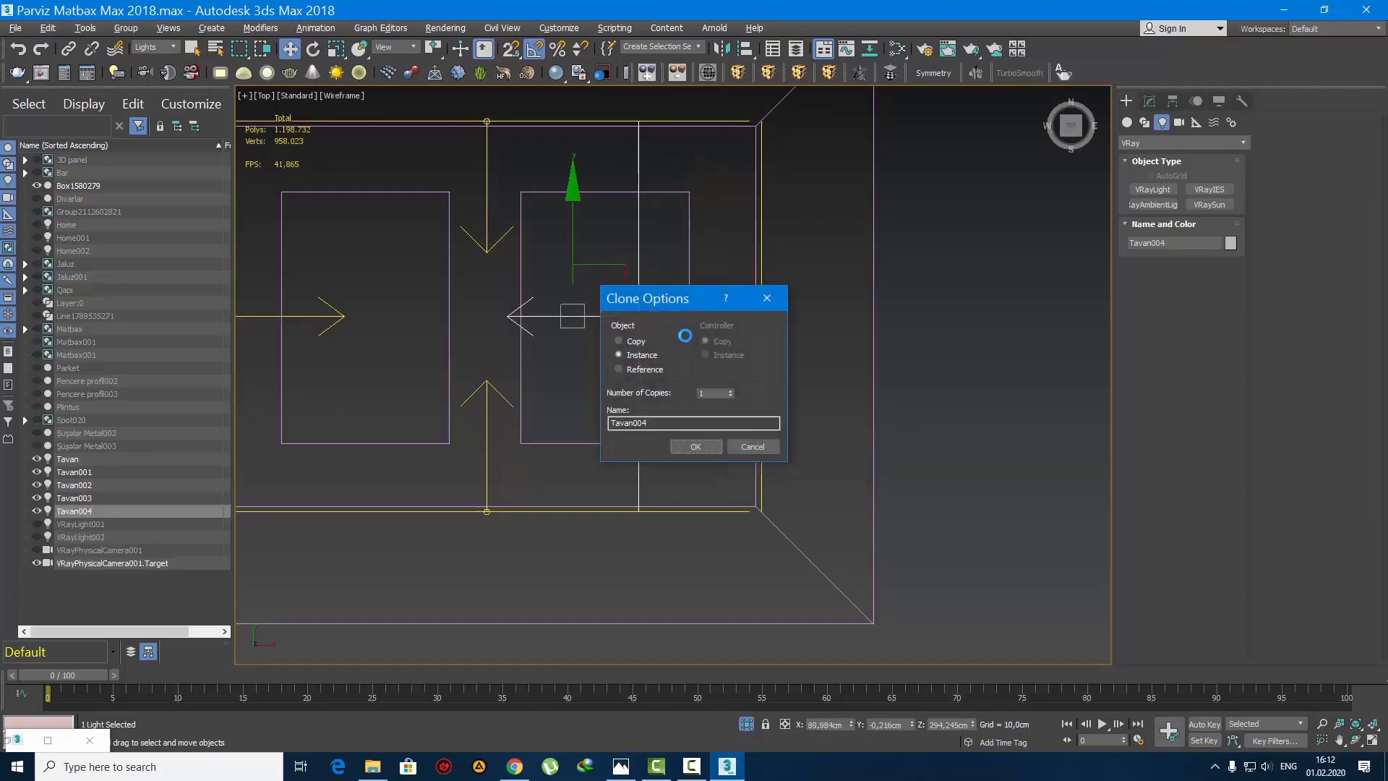
pyautogui.click(693, 447)
pyautogui.moveTo(685, 316); pyautogui.dragTo(572, 316)
pyautogui.press('r')
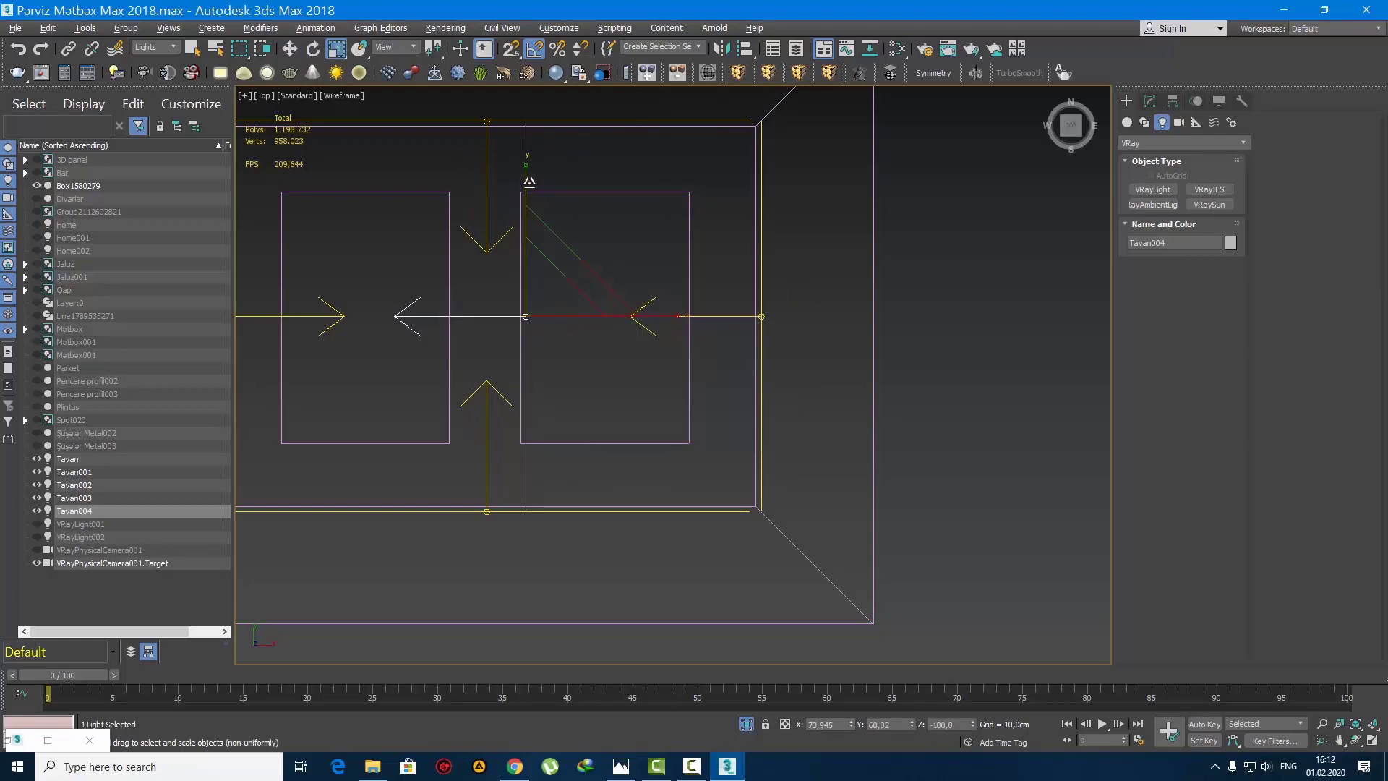
pyautogui.moveTo(527, 184); pyautogui.dragTo(524, 194)
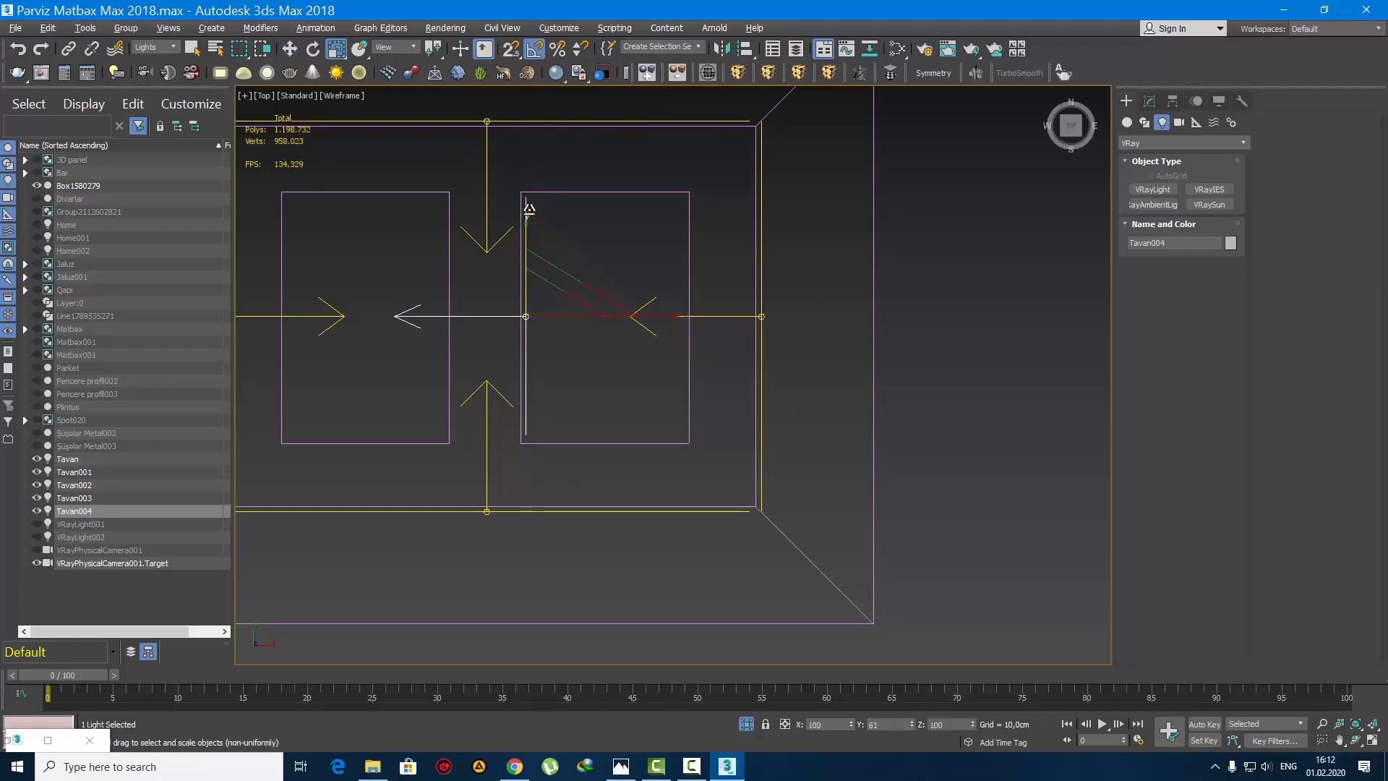
# Step: Clone the panel light as an instance, mirror it on the X axis and move it inside the right panel's outer edge
pyautogui.press('w')
pyautogui.keyDown('shift'); pyautogui.moveTo(570, 318); pyautogui.dragTo(688, 318); pyautogui.keyUp('shift')
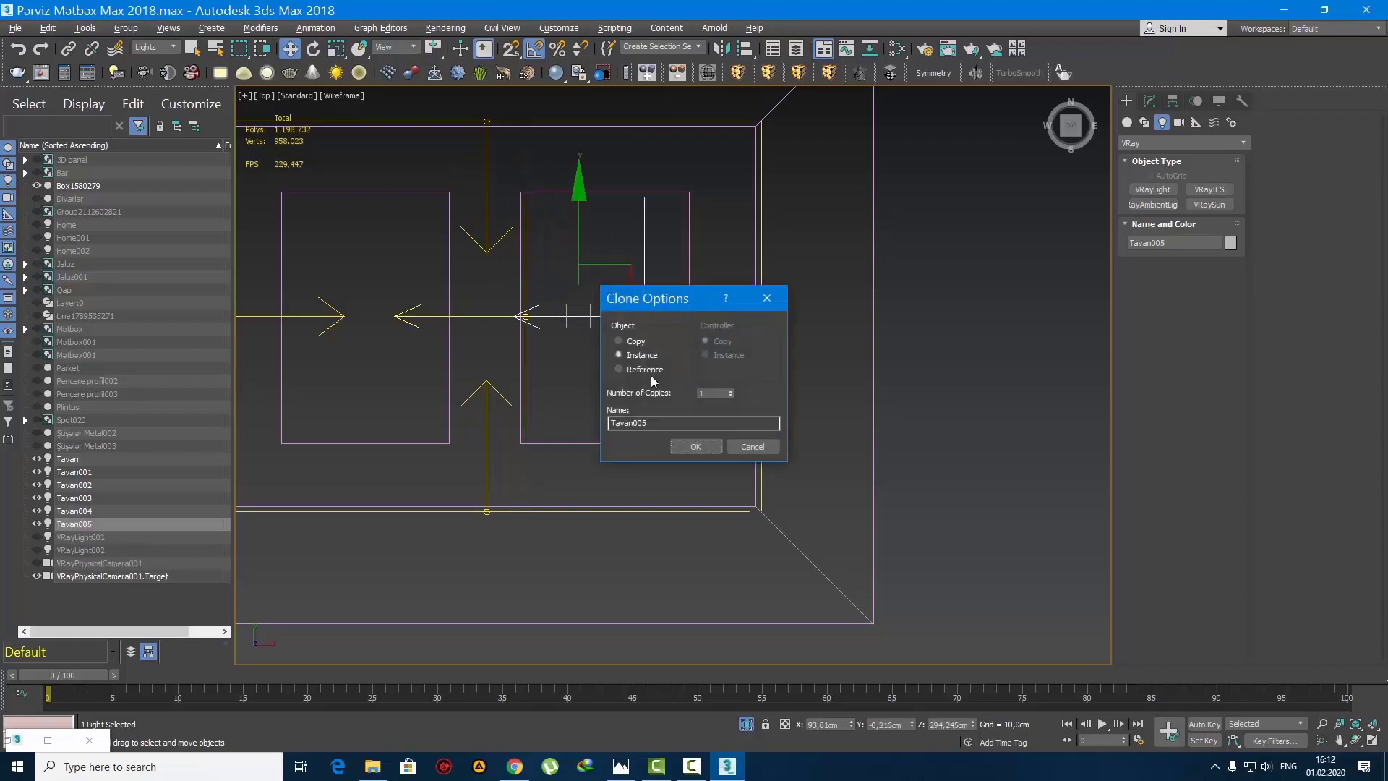
pyautogui.click(696, 447)
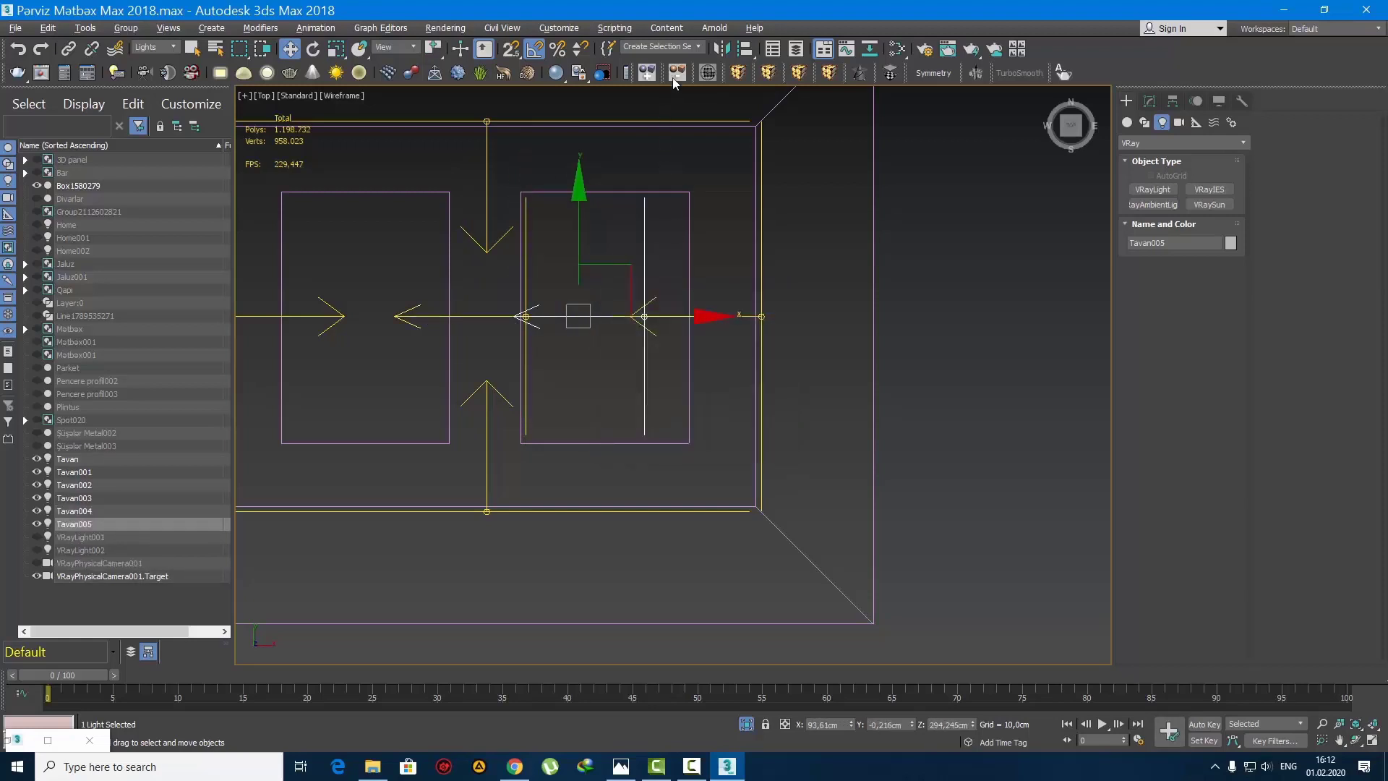
pyautogui.click(720, 50)
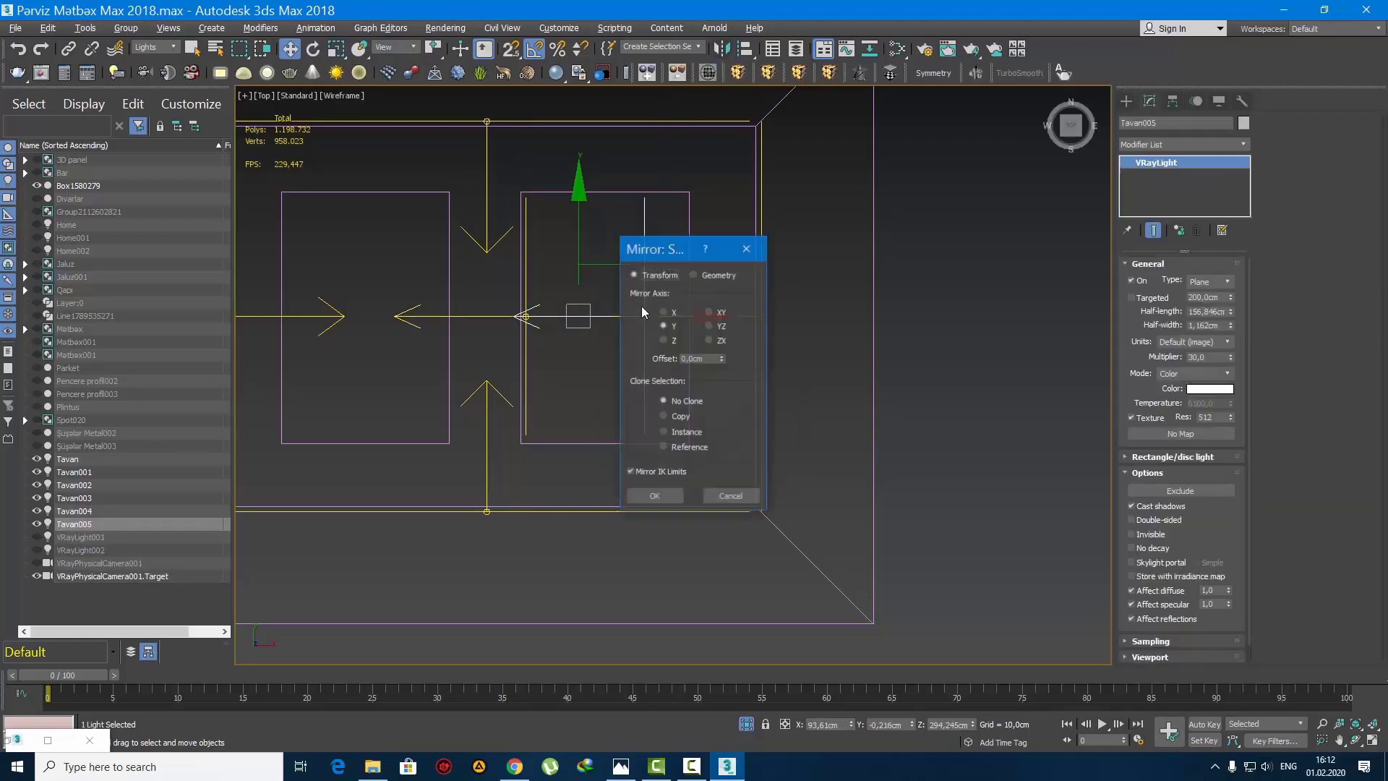
pyautogui.click(655, 496)
pyautogui.moveTo(646, 316); pyautogui.dragTo(820, 318)
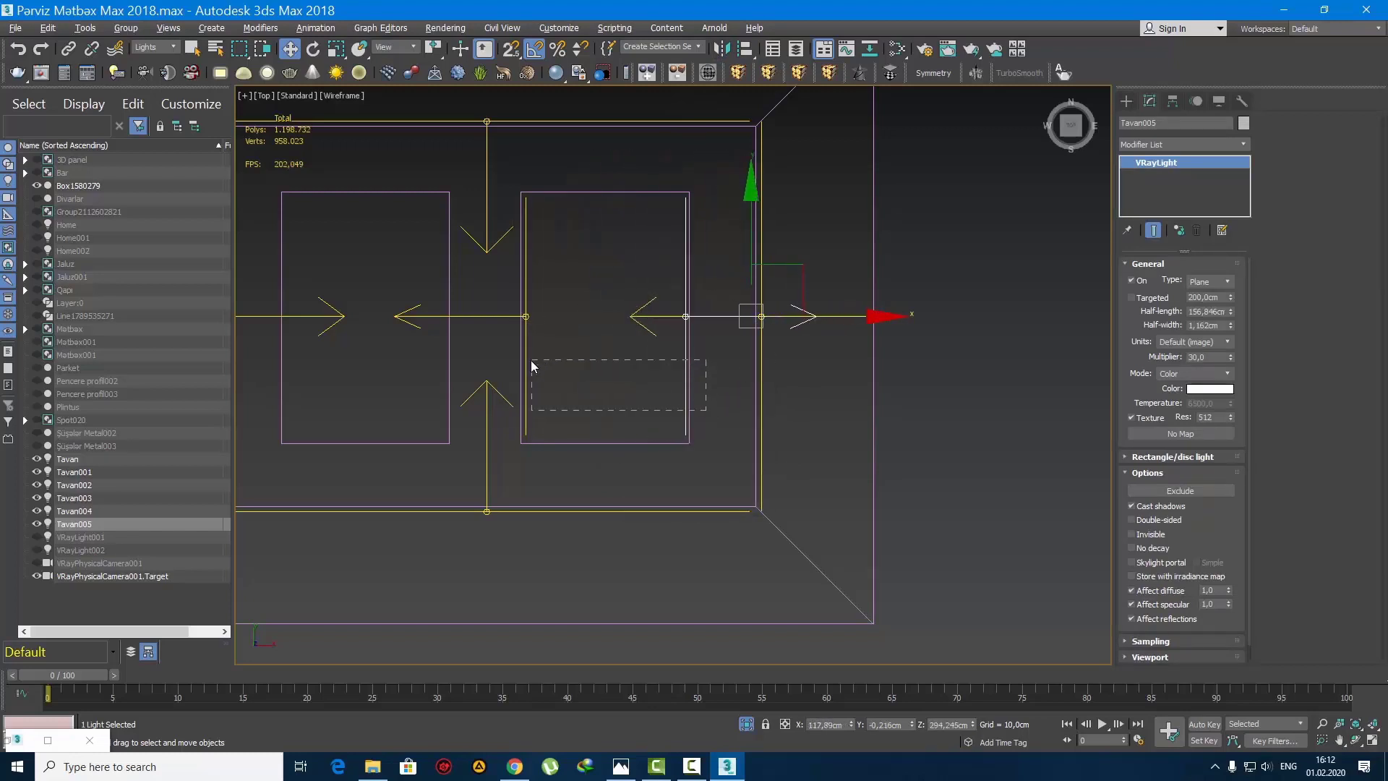
# Step: Select both lights inside the right panel and make instance copies rotated -90° about their shared selection centre
pyautogui.moveTo(535, 359); pyautogui.dragTo(535, 359)
pyautogui.press('r')
pyautogui.press('e')
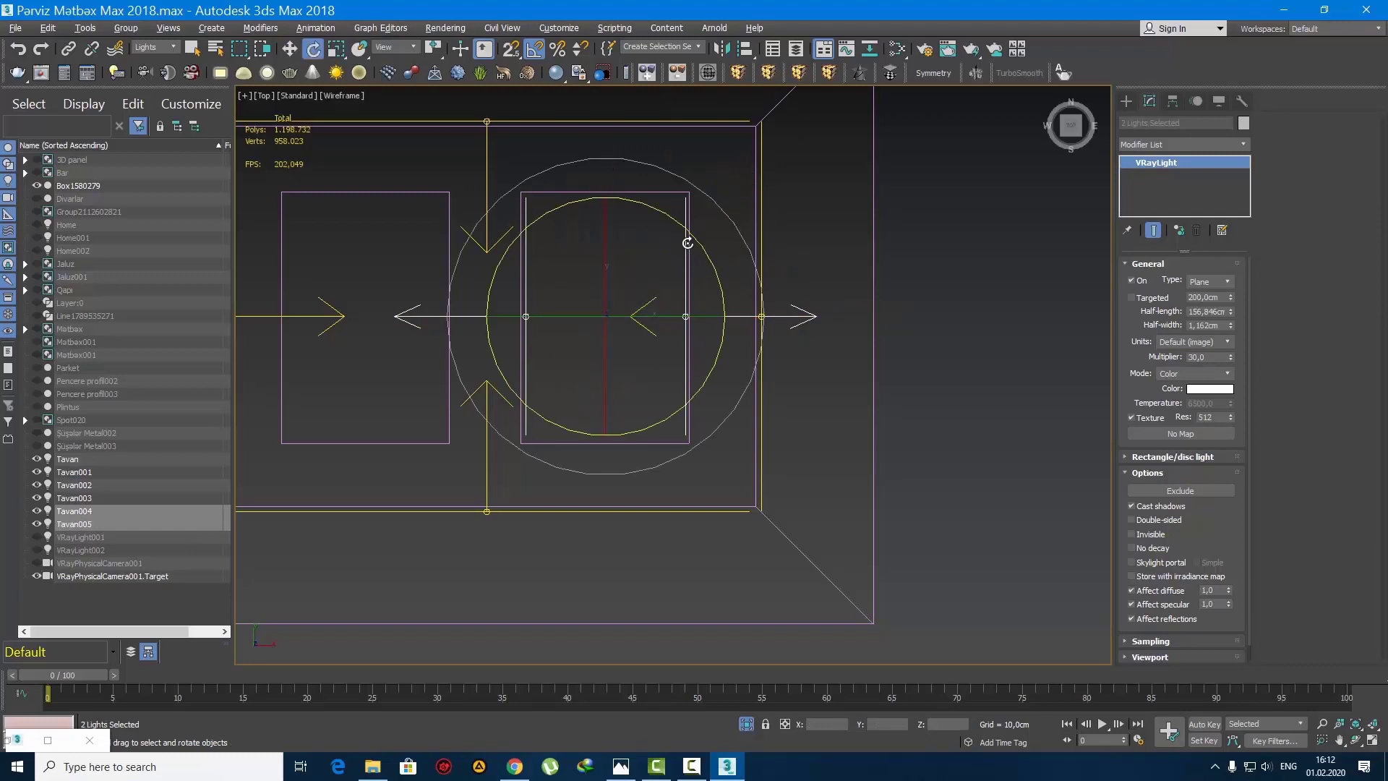
pyautogui.keyDown('shift'); pyautogui.moveTo(689, 233); pyautogui.dragTo(664, 254); pyautogui.keyUp('shift')
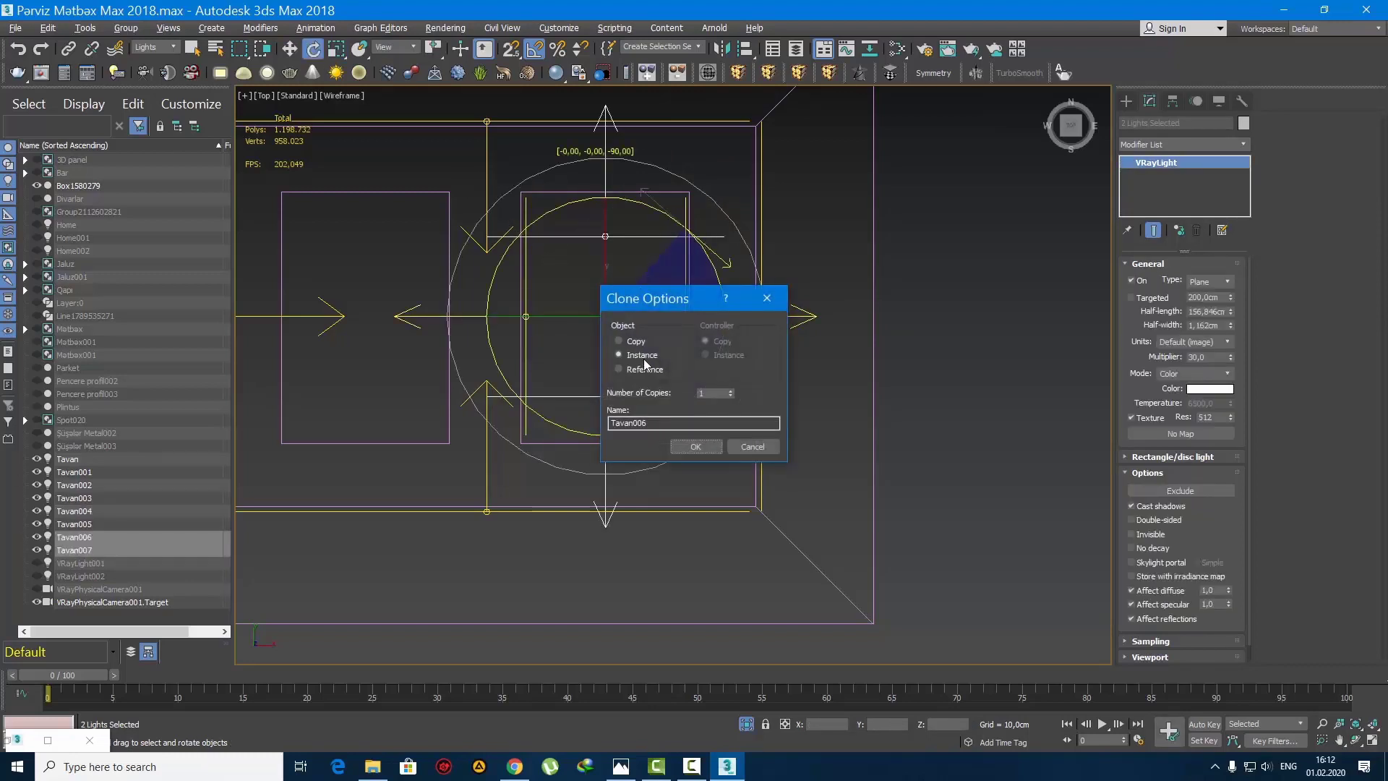
pyautogui.click(690, 446)
# Step: Scale the rotated copies down to the right panel's width and move each one just inside the panel's upper or lower edge
pyautogui.press('r')
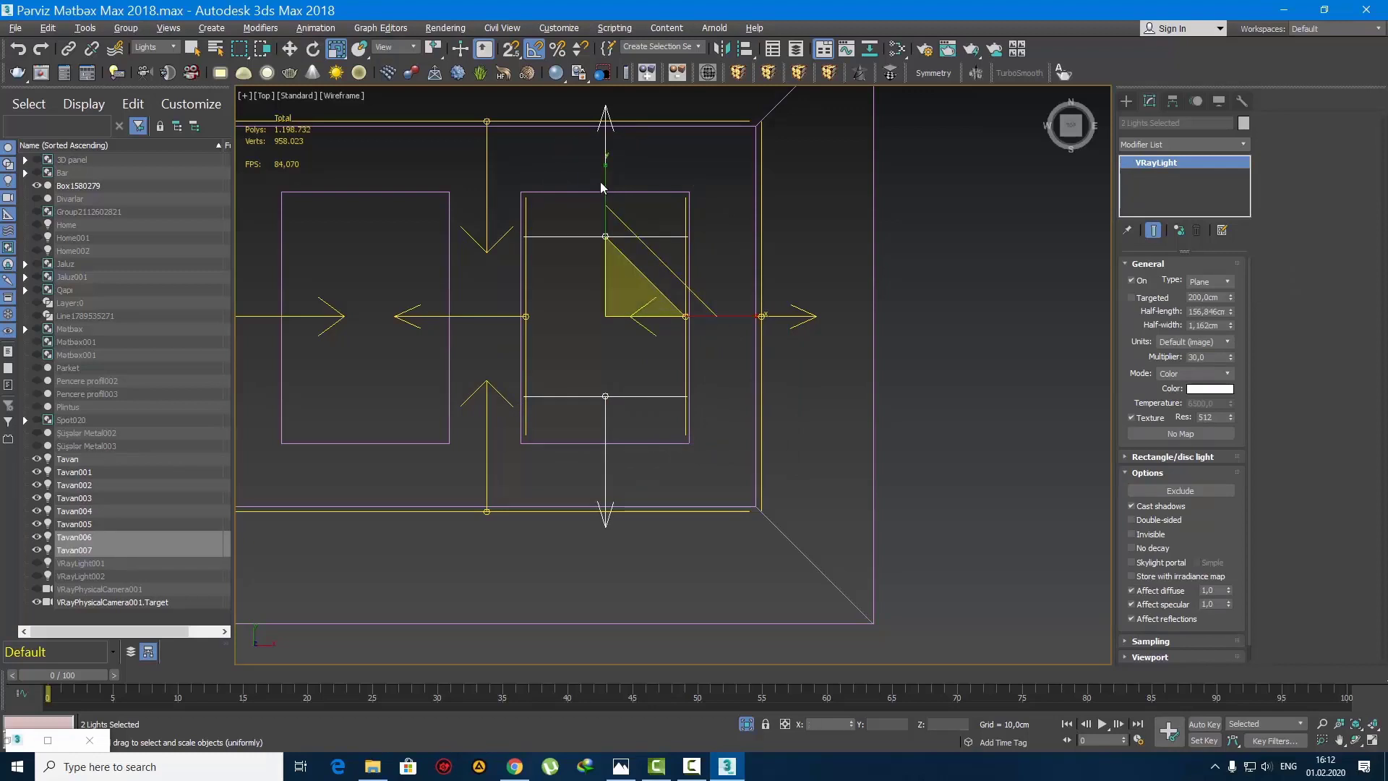
pyautogui.press('w')
pyautogui.moveTo(632, 407); pyautogui.dragTo(597, 382)
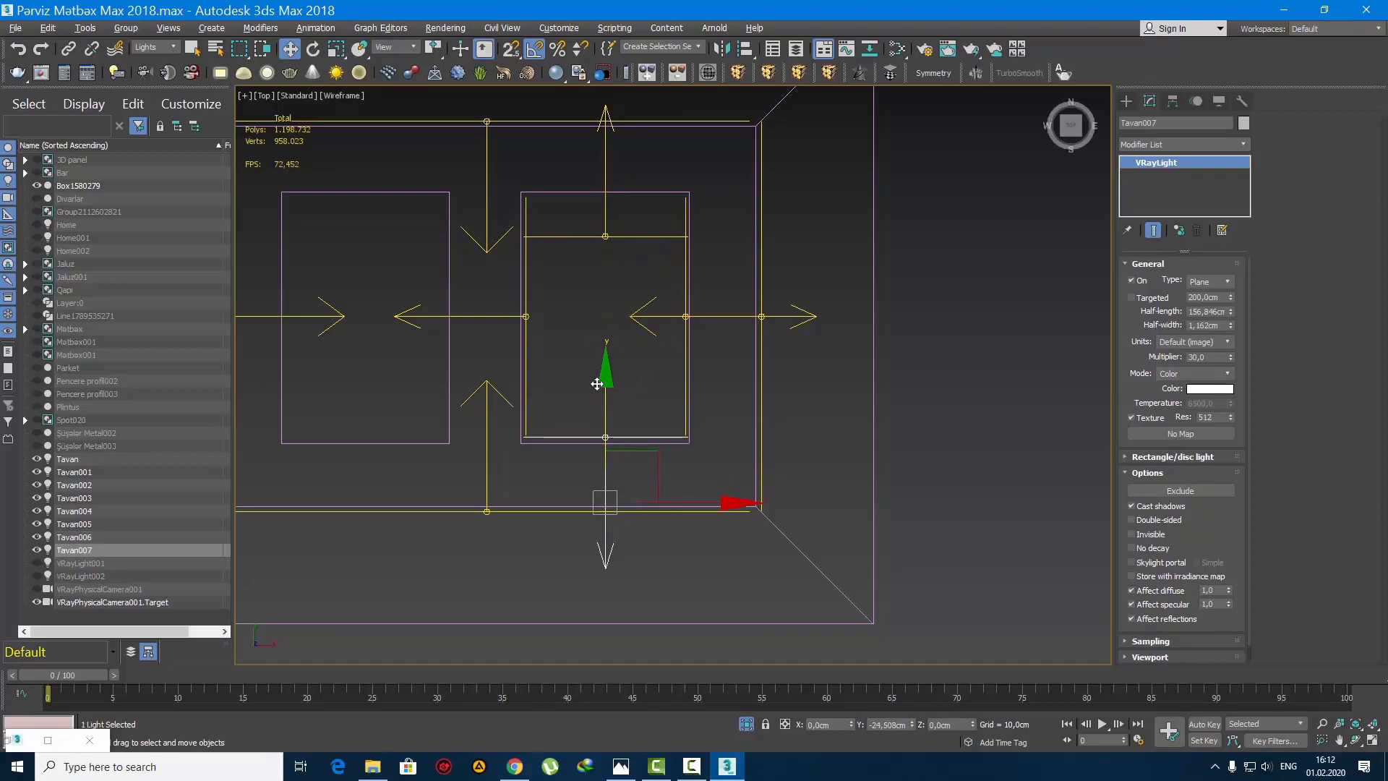
pyautogui.click(607, 195)
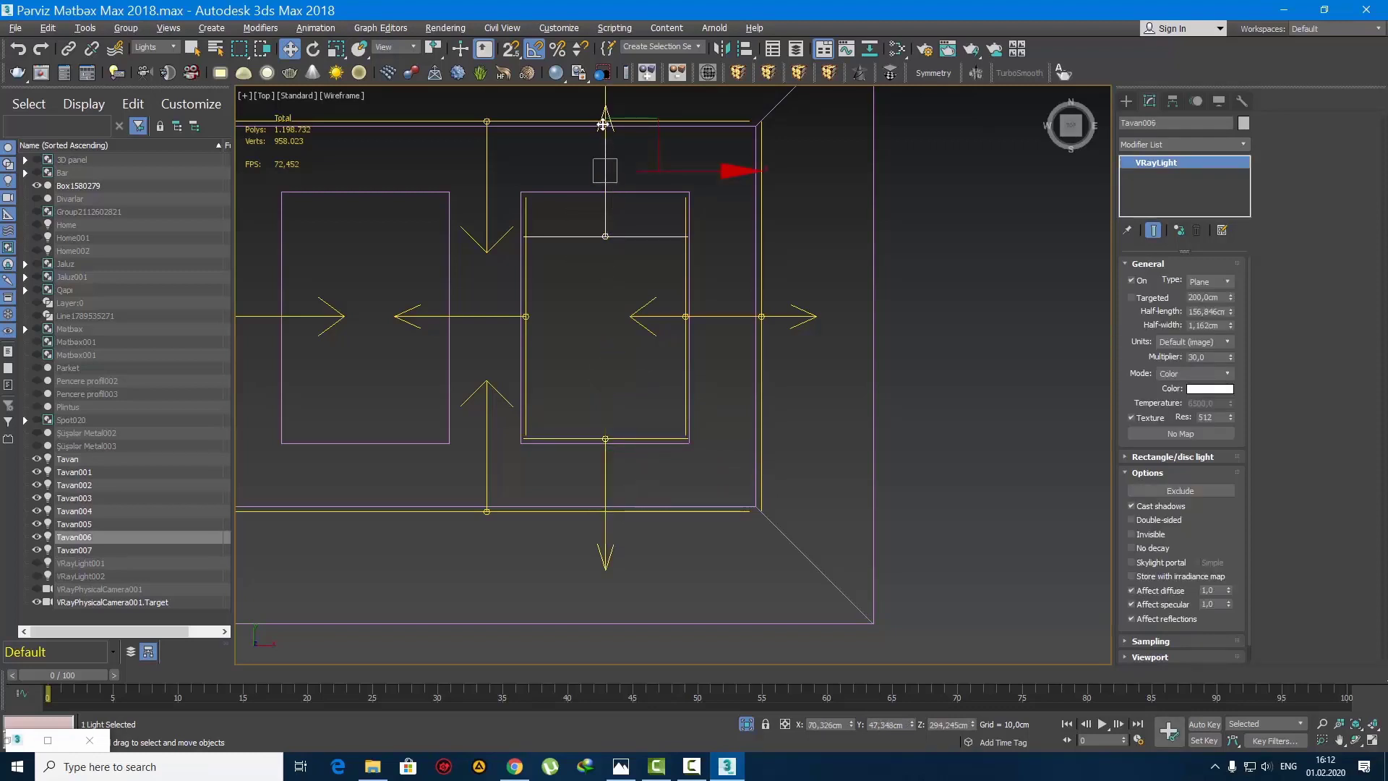
pyautogui.moveTo(602, 124); pyautogui.dragTo(608, 84)
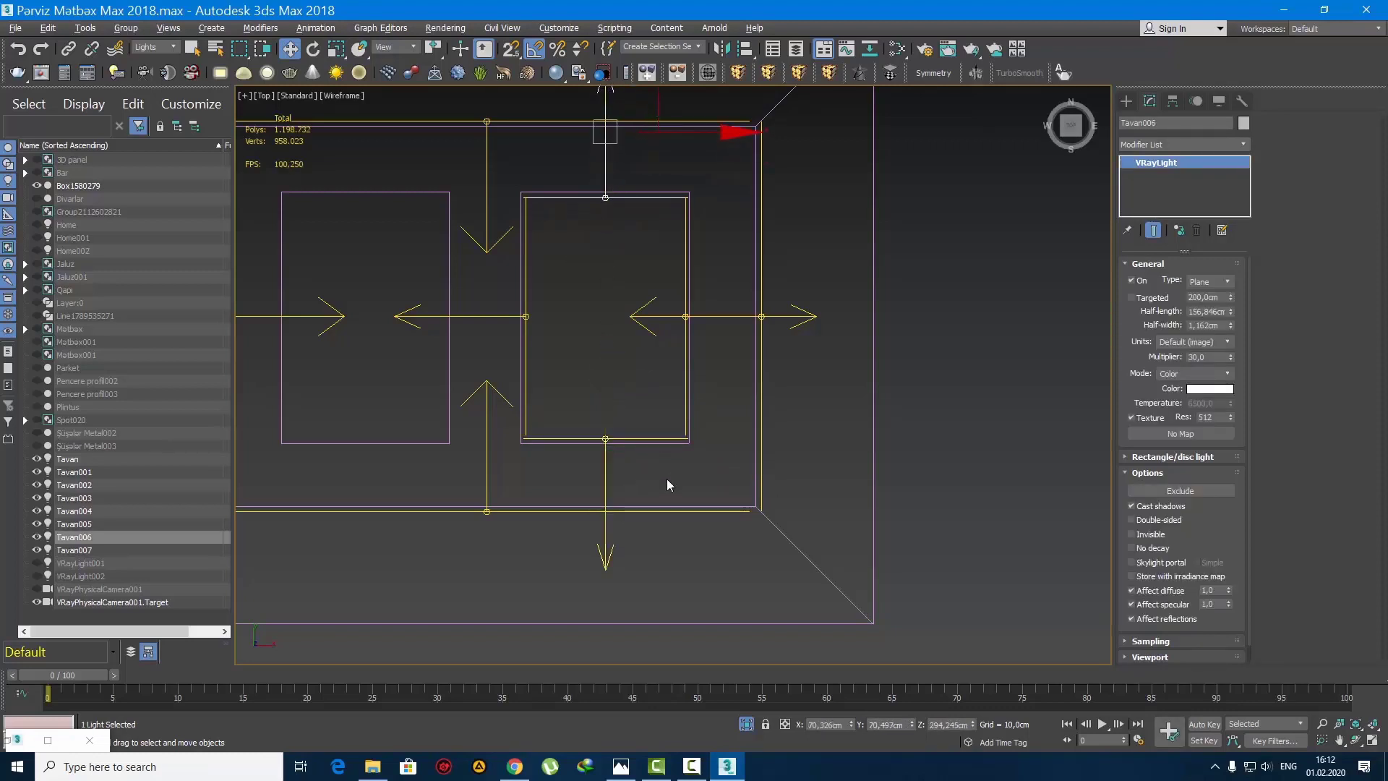
# Step: Select the right panel's four lights and clone them as instances into the matching position inside the left panel
pyautogui.keyDown('ctrl'); pyautogui.moveTo(584, 412); pyautogui.dragTo(582, 411); pyautogui.keyUp('ctrl')
pyautogui.keyDown('ctrl'); pyautogui.moveTo(551, 350); pyautogui.dragTo(498, 291); pyautogui.keyUp('ctrl')
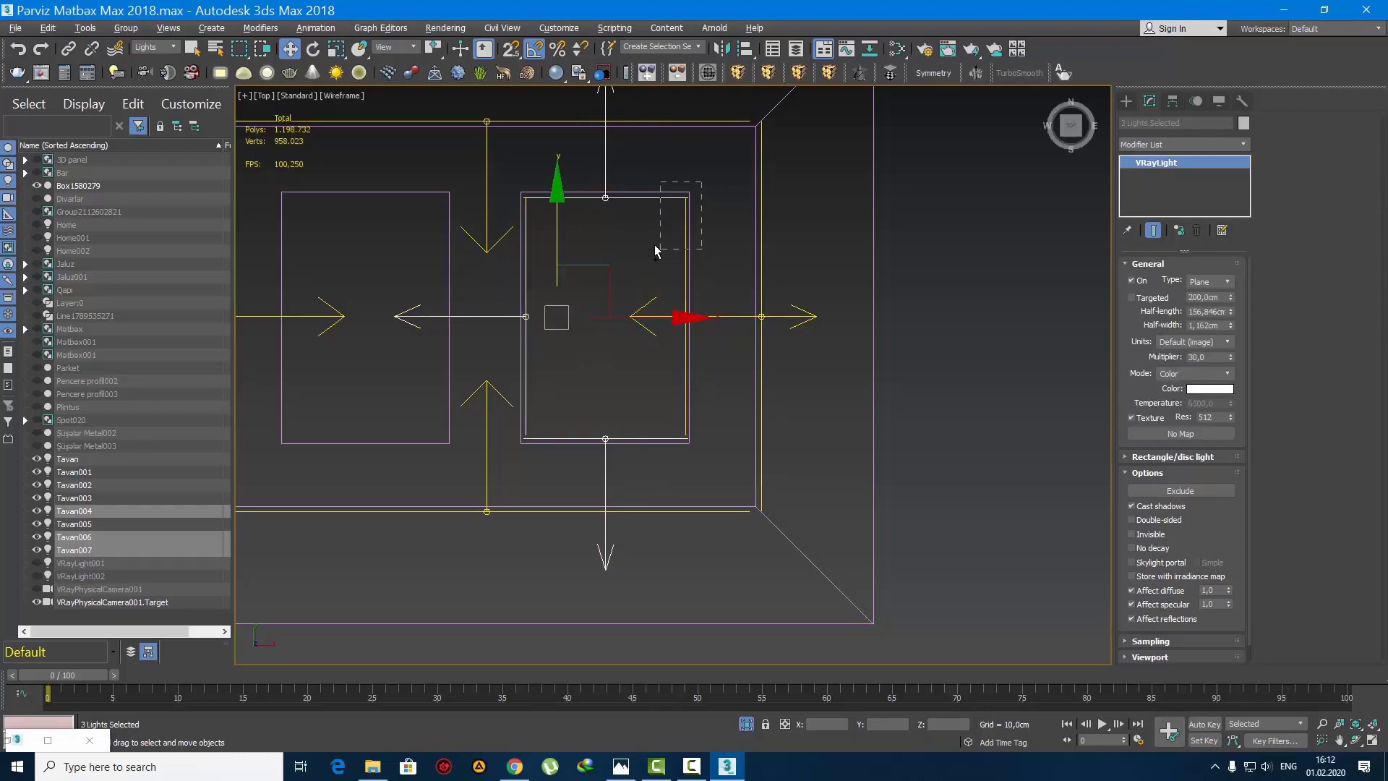
pyautogui.keyDown('ctrl'); pyautogui.moveTo(656, 251); pyautogui.dragTo(655, 250); pyautogui.keyUp('ctrl')
pyautogui.moveTo(625, 332); pyautogui.dragTo(838, 370, button='middle')
pyautogui.keyDown('shift'); pyautogui.moveTo(763, 357); pyautogui.dragTo(610, 362); pyautogui.keyUp('shift')
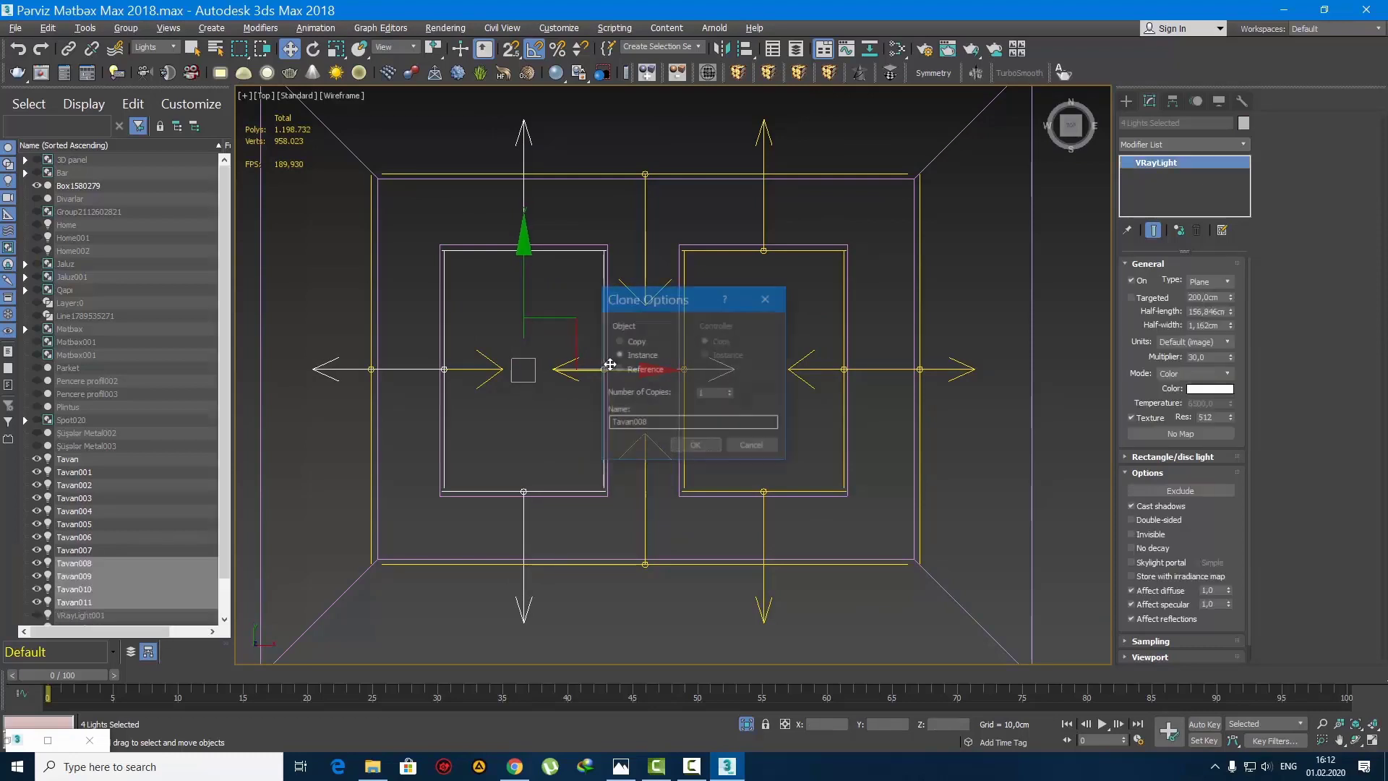
pyautogui.click(699, 445)
# Step: Select all twelve ceiling lights together with the ceiling box and group them under the name Tavan
pyautogui.scroll(-5, 647, 385)
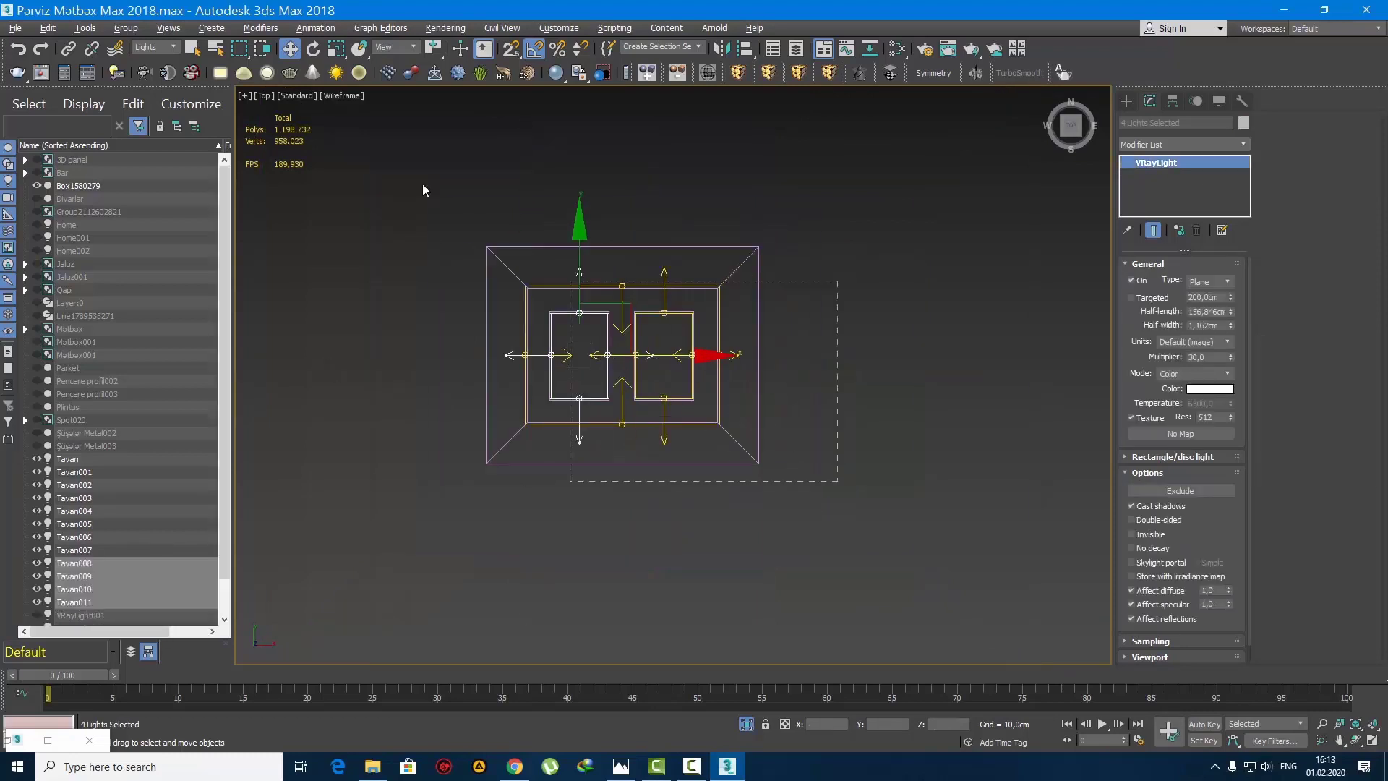
pyautogui.hotkey('ctrl', 'a')
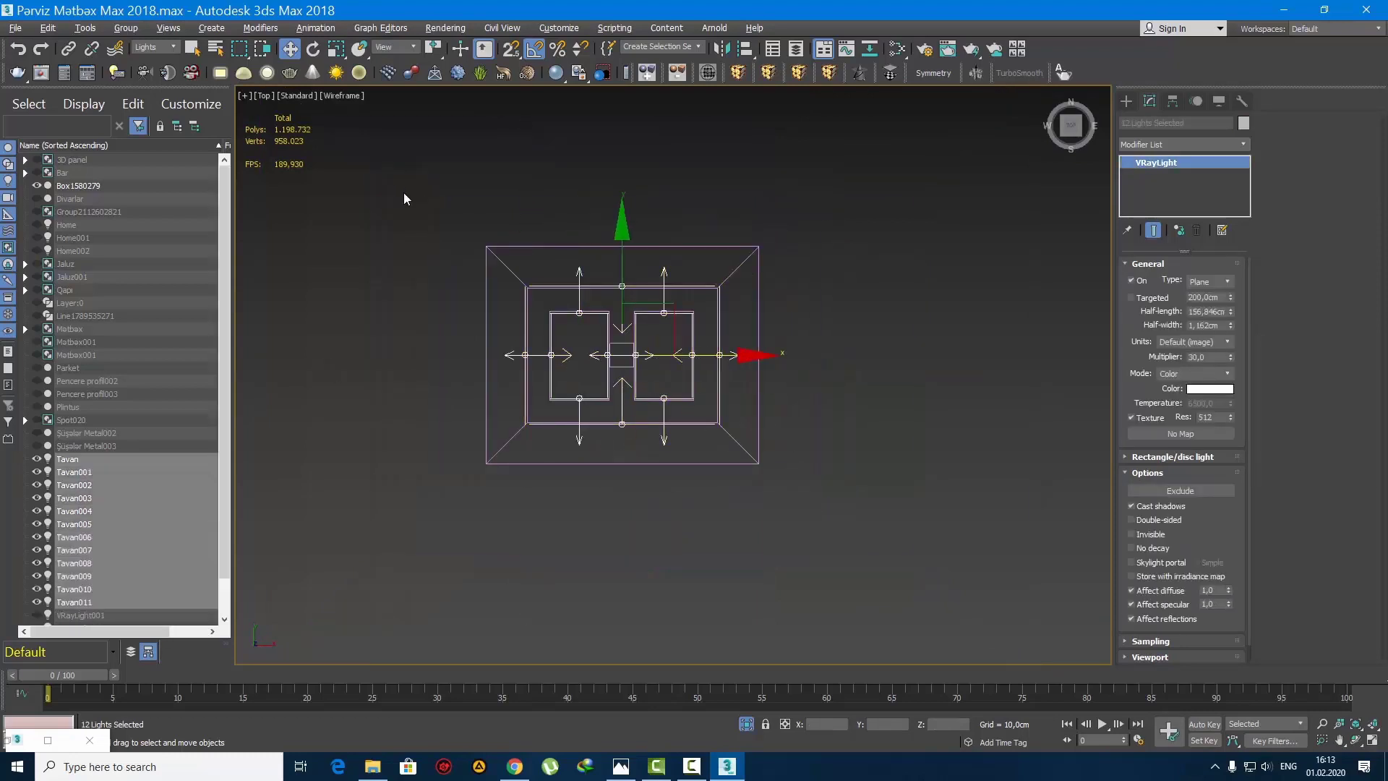
pyautogui.click(124, 29)
pyautogui.click(452, 165)
pyautogui.keyDown('ctrl'); pyautogui.moveTo(845, 477); pyautogui.dragTo(620, 398); pyautogui.keyUp('ctrl')
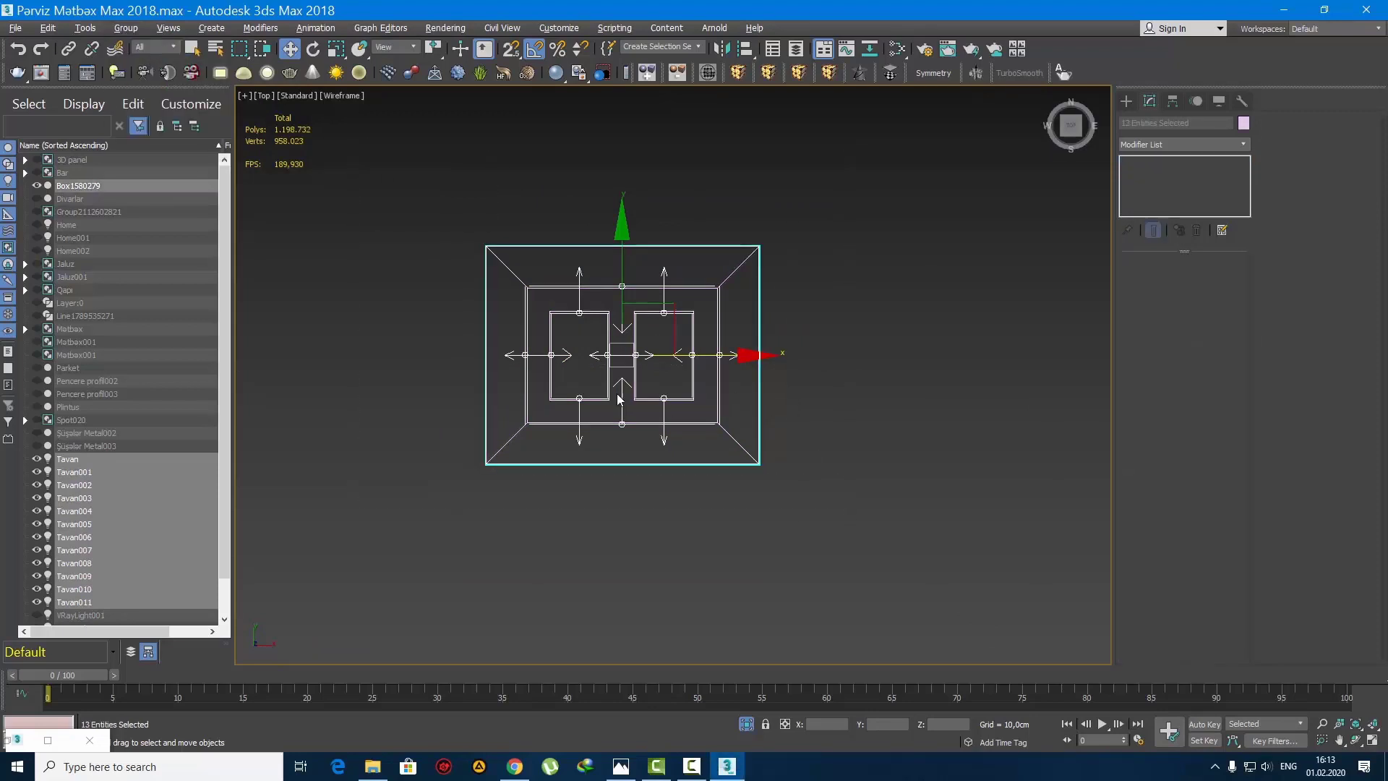
pyautogui.click(120, 31)
pyautogui.click(151, 57)
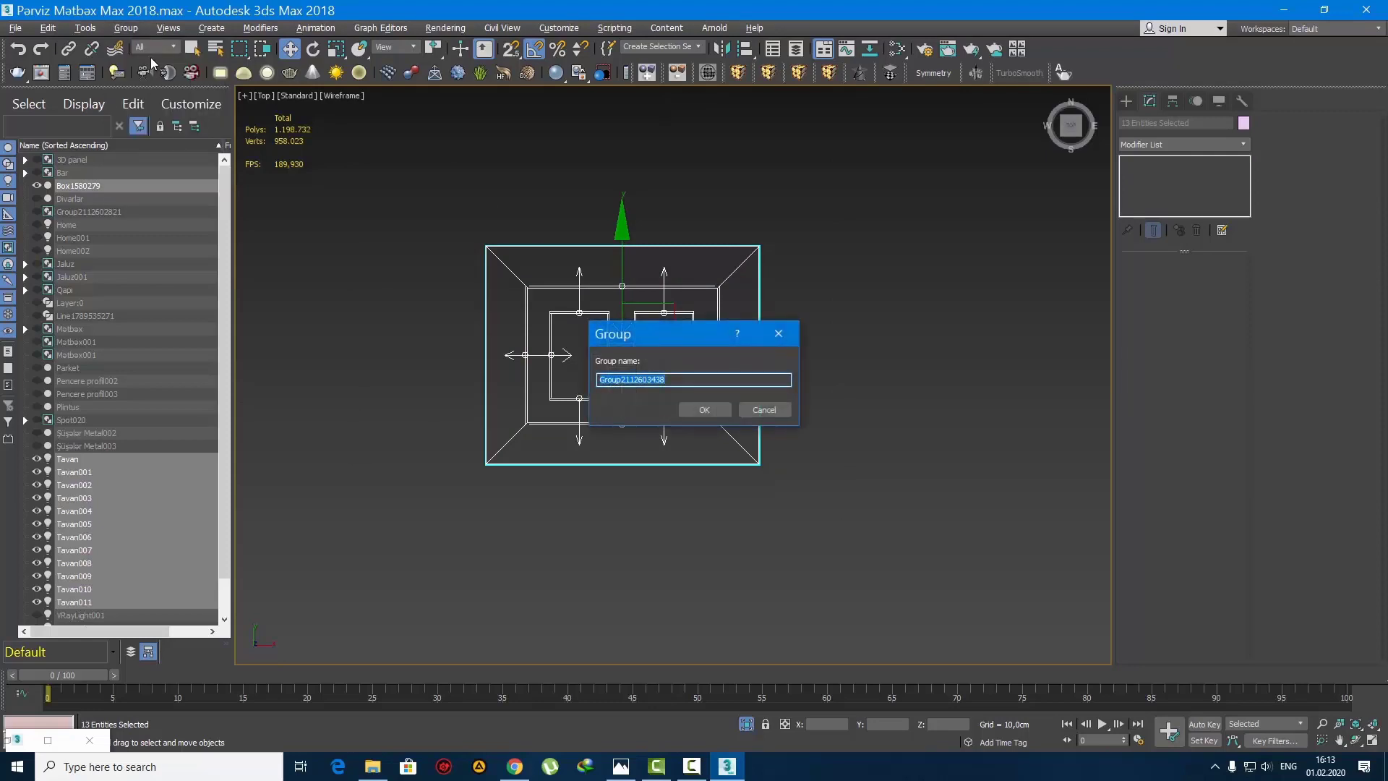
pyautogui.press('Return')
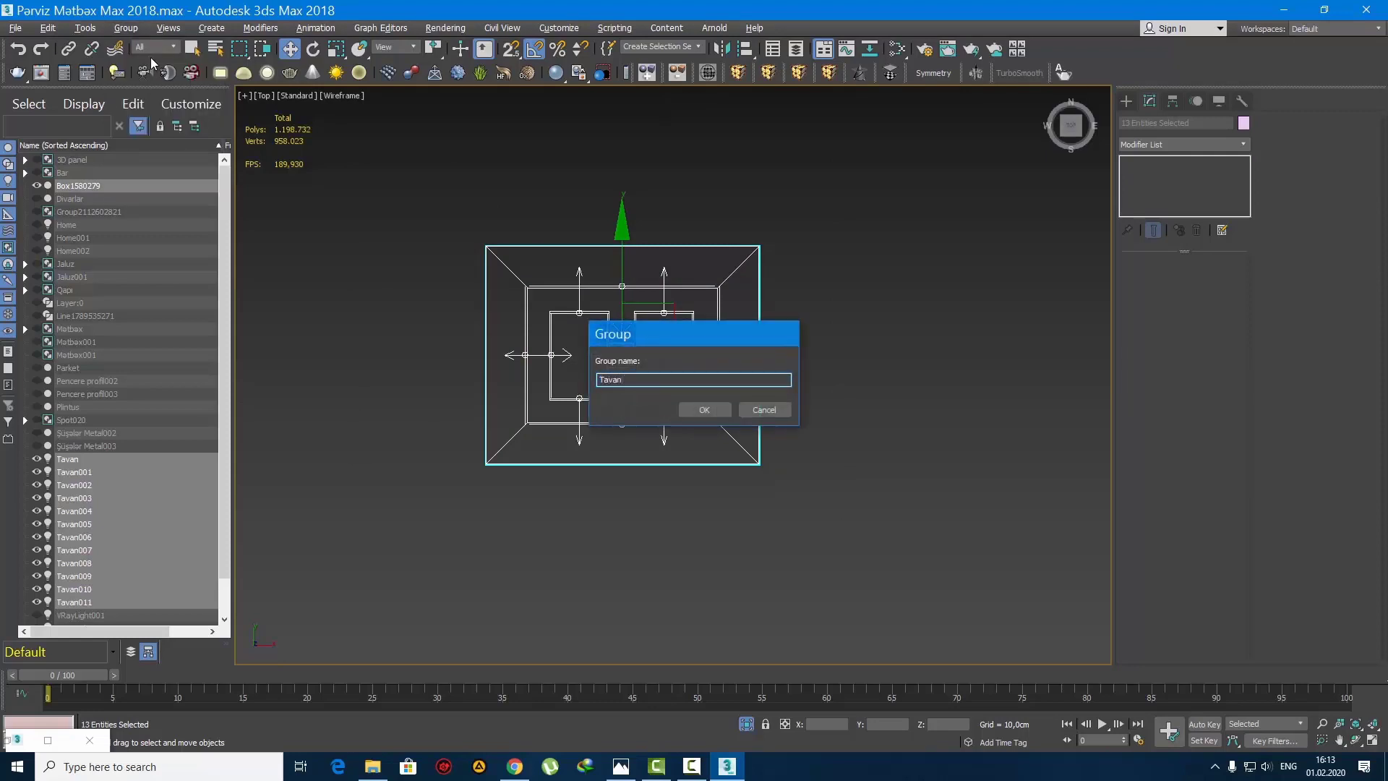
# Step: Clone the Tavan group to the right of the original and delete the copy
pyautogui.scroll(-3, 613, 348)
pyautogui.keyDown('shift'); pyautogui.moveTo(636, 337); pyautogui.dragTo(811, 338); pyautogui.keyUp('shift')
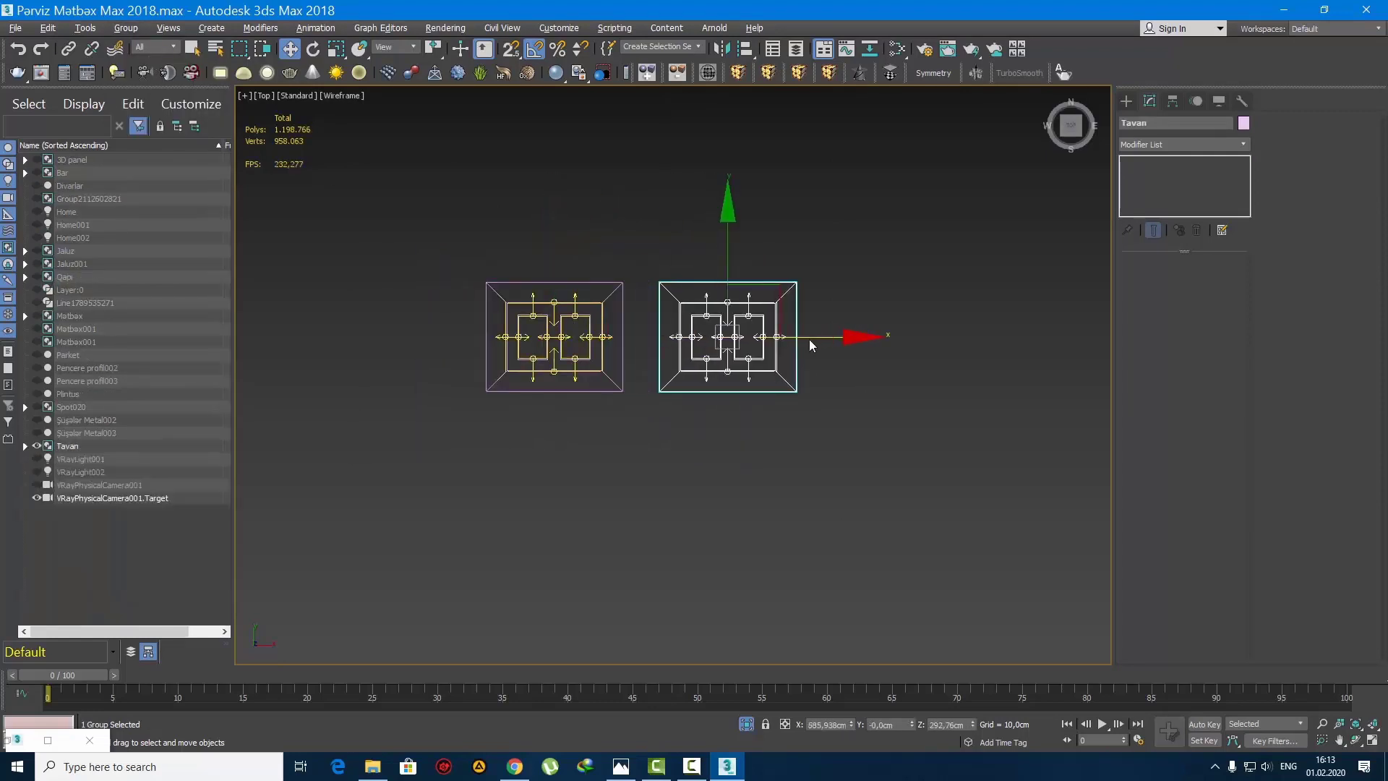
pyautogui.click(643, 343)
pyautogui.click(705, 446)
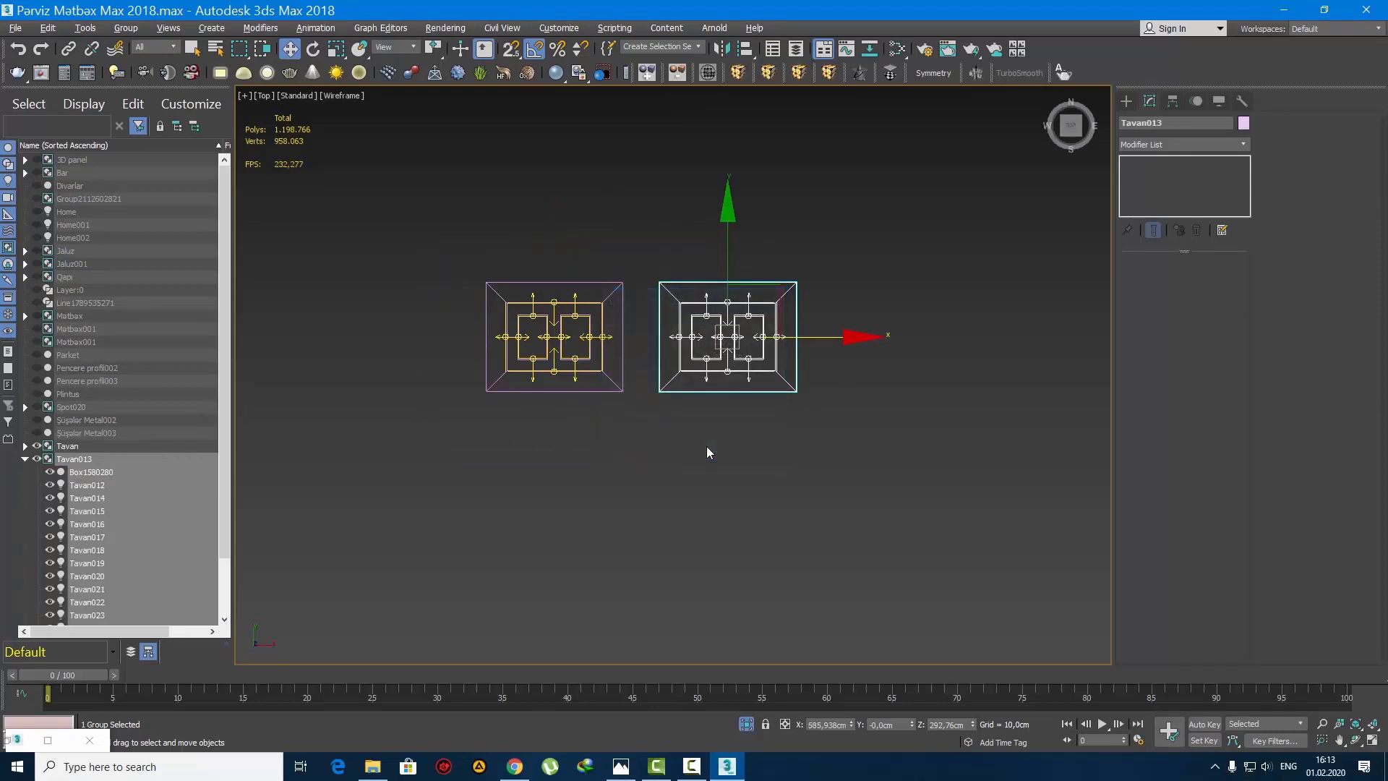
pyautogui.press('Delete')
# Step: Unhide all objects, select the Tavan ceiling group and isolate it in a shaded perspective view from below
pyautogui.moveTo(680, 422)
pyautogui.mouseDown(button='middle')
pyautogui.moveTo(713, 454)
pyautogui.moveTo(712, 253)
pyautogui.mouseUp(button='middle')
pyautogui.scroll(3, 713, 453)
pyautogui.press('p')
pyautogui.press('z')
pyautogui.press('F3')
pyautogui.scroll(-4, 711, 267)
pyautogui.rightClick(699, 289)
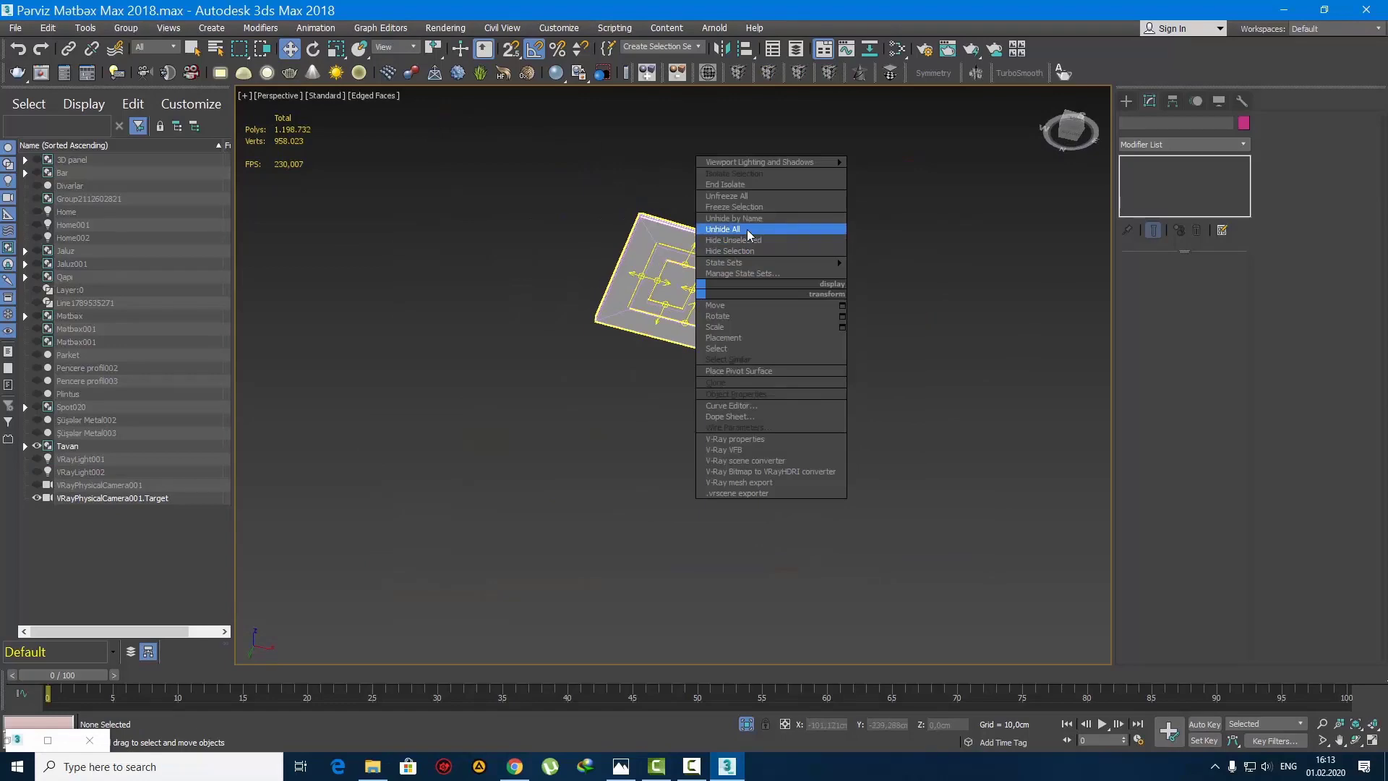
pyautogui.click(723, 229)
pyautogui.keyDown('alt'); pyautogui.moveTo(723, 304); pyautogui.dragTo(702, 326, button='middle'); pyautogui.keyUp('alt')
pyautogui.click(713, 448)
pyautogui.hotkey('alt', 'q')
pyautogui.scroll(4, 703, 327)
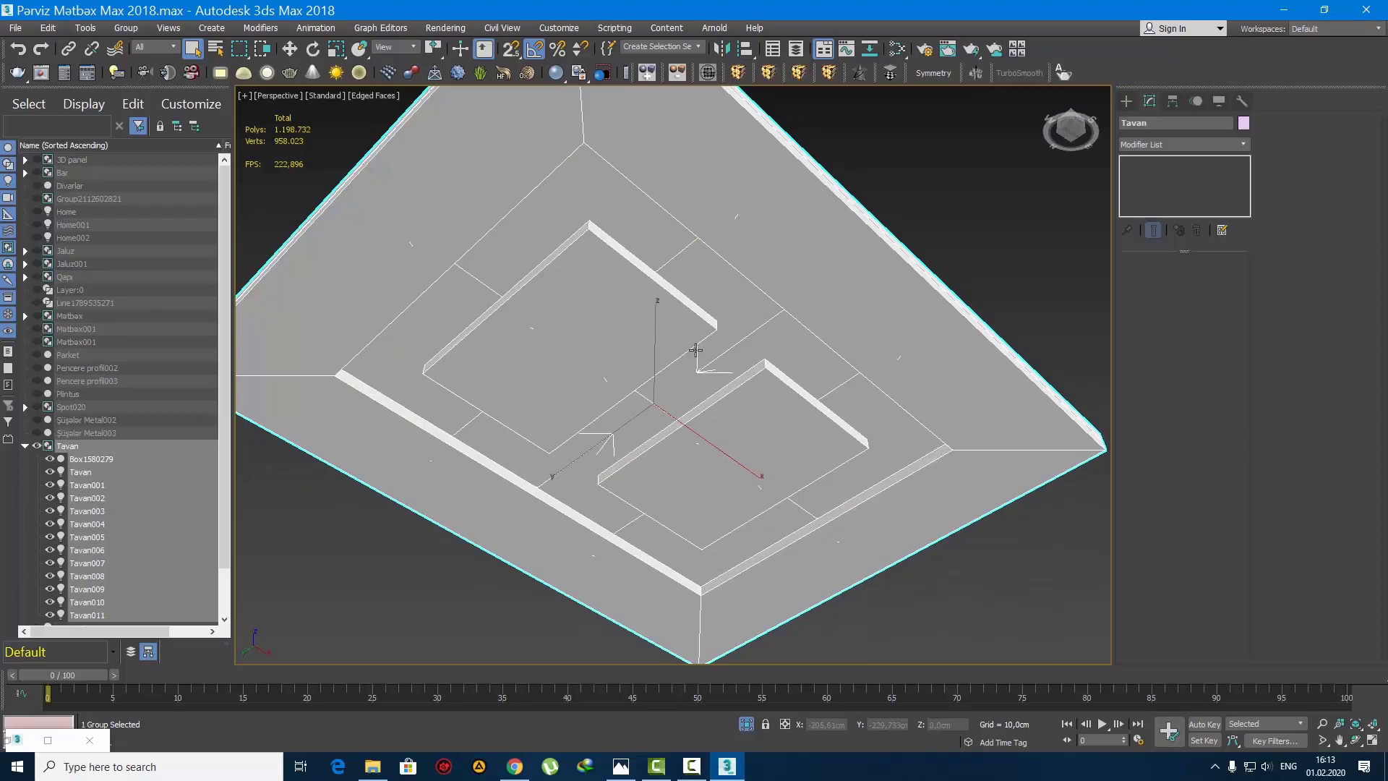
# Step: Merge the 10ravens classic light model into the scene and place the pendant lamp near the ceiling group
pyautogui.click(377, 774)
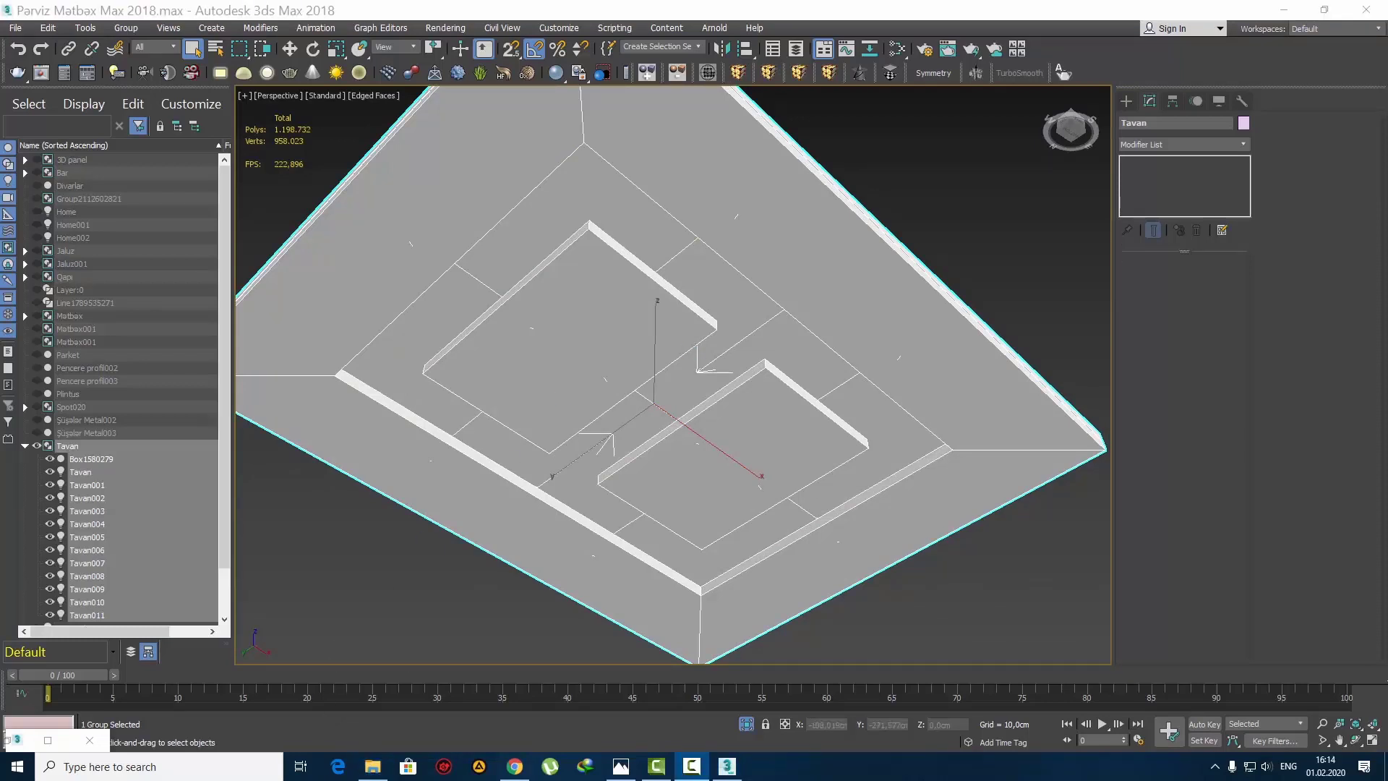
pyautogui.moveTo(1328, 528); pyautogui.dragTo(369, 602)
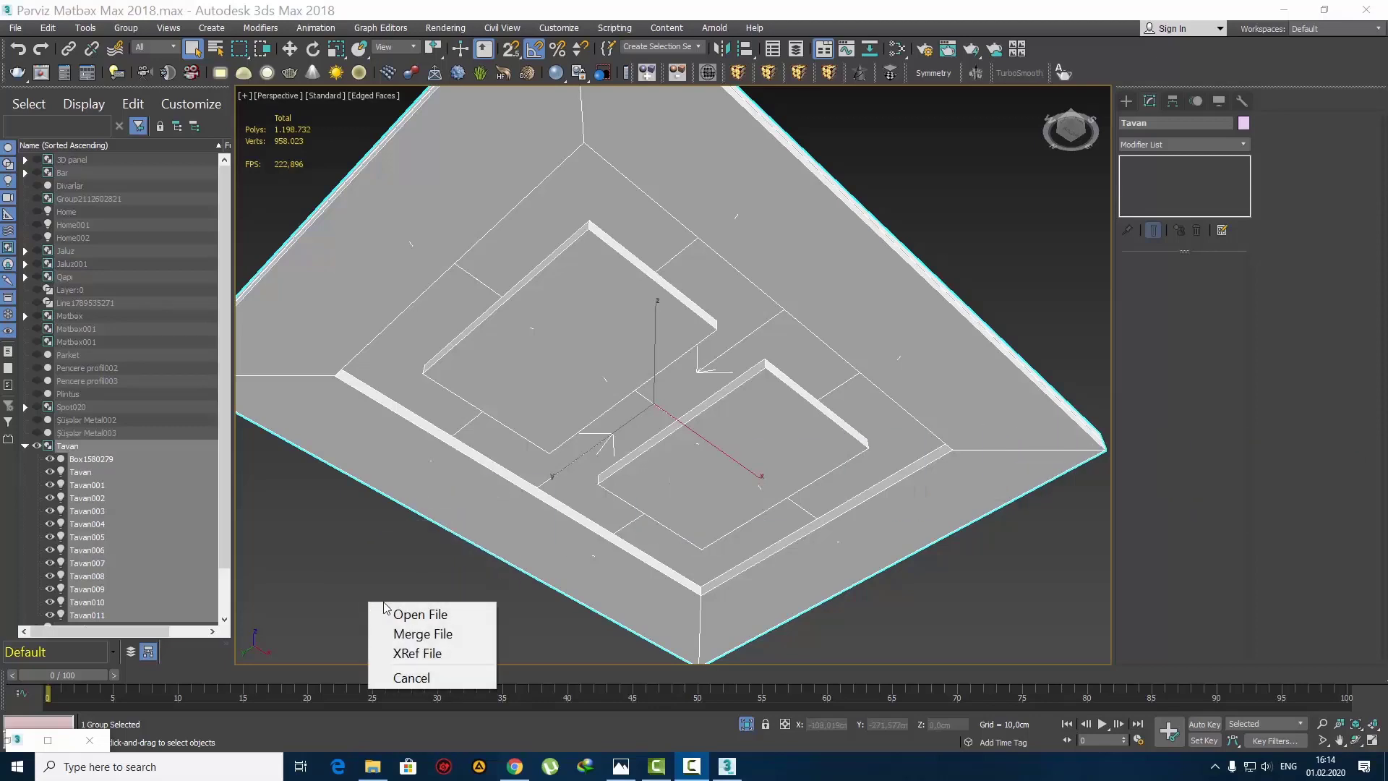
pyautogui.click(410, 634)
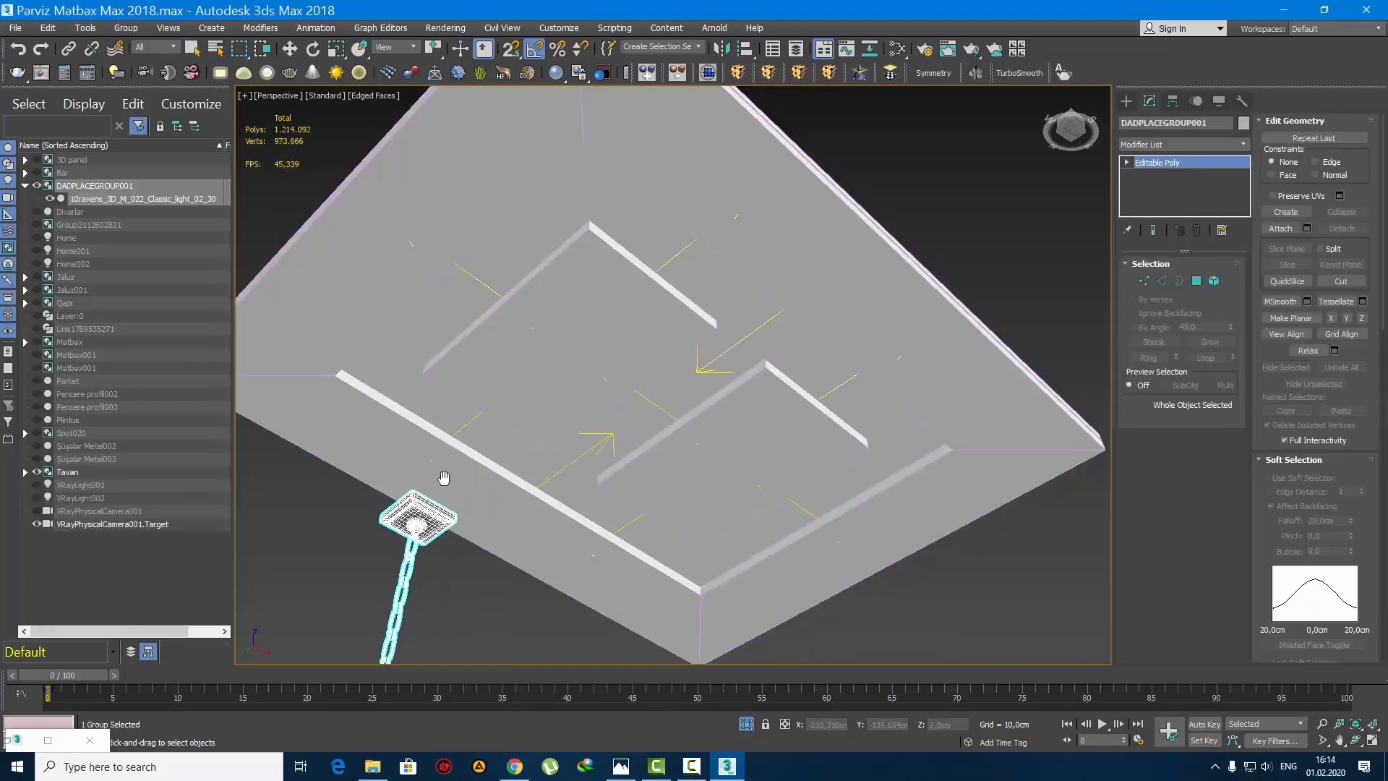
pyautogui.moveTo(444, 478); pyautogui.dragTo(493, 387, button='middle')
pyautogui.scroll(-3, 493, 387)
pyautogui.click(500, 491)
# Step: Frame the merged pendant lamp in the shaded front view with edged faces turned off and select it
pyautogui.press('w')
pyautogui.scroll(2, 506, 486)
pyautogui.press('f')
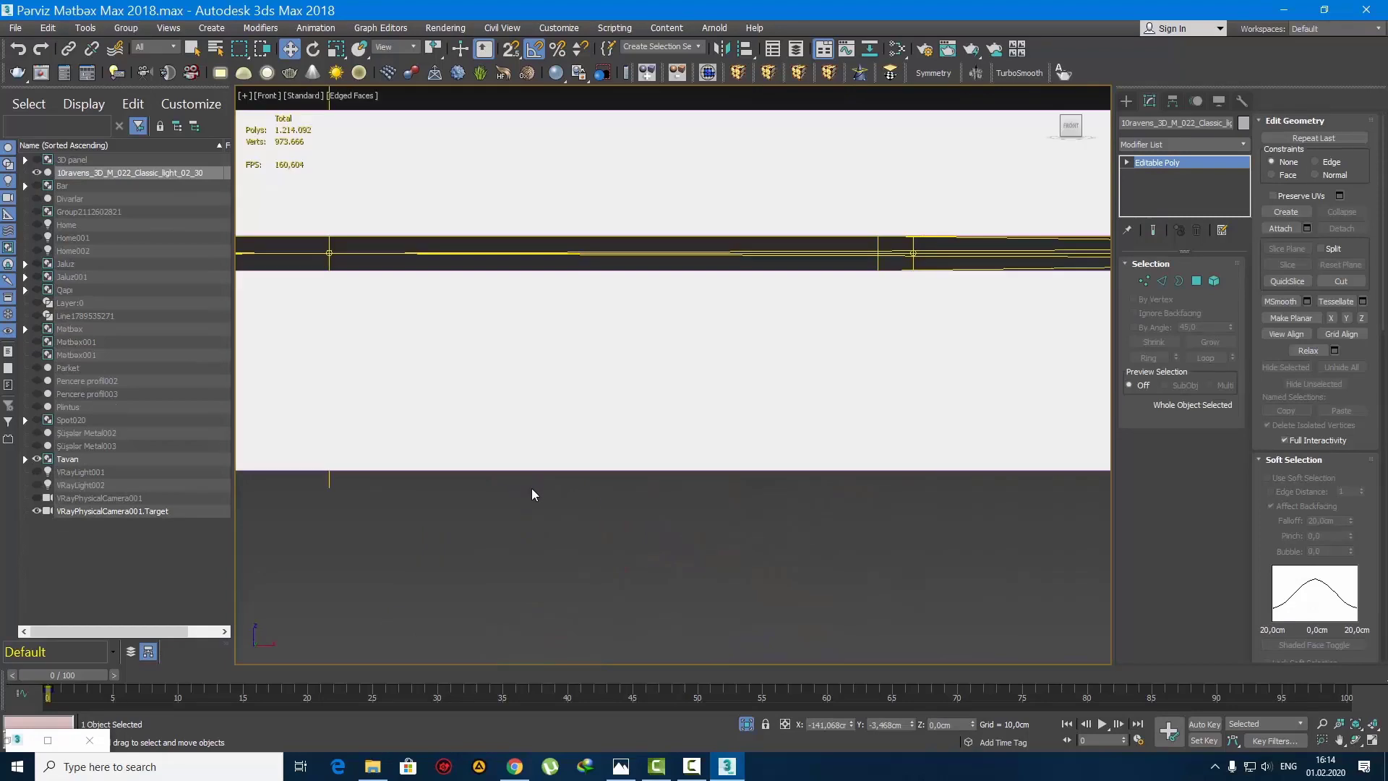
pyautogui.press('z')
pyautogui.press('F4')
pyautogui.click(643, 410)
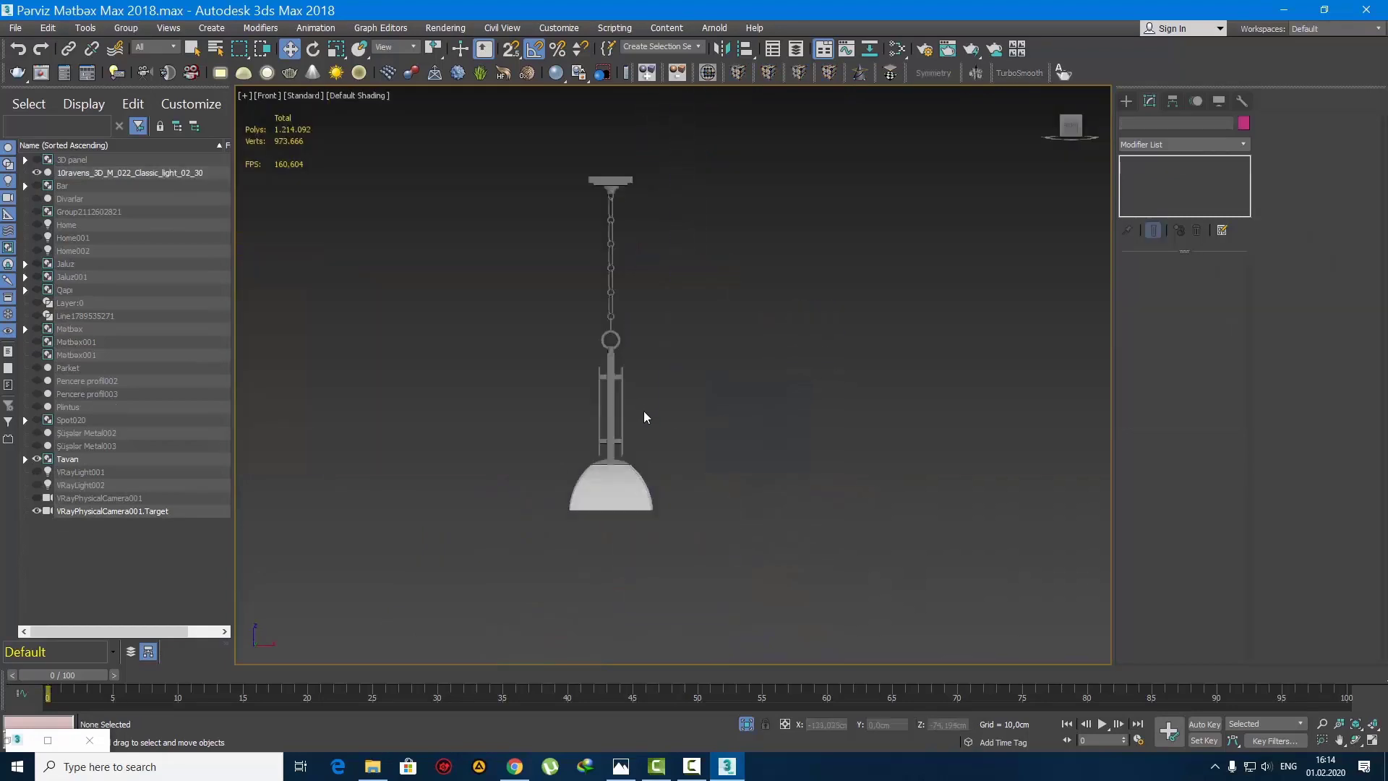
pyautogui.click(611, 382)
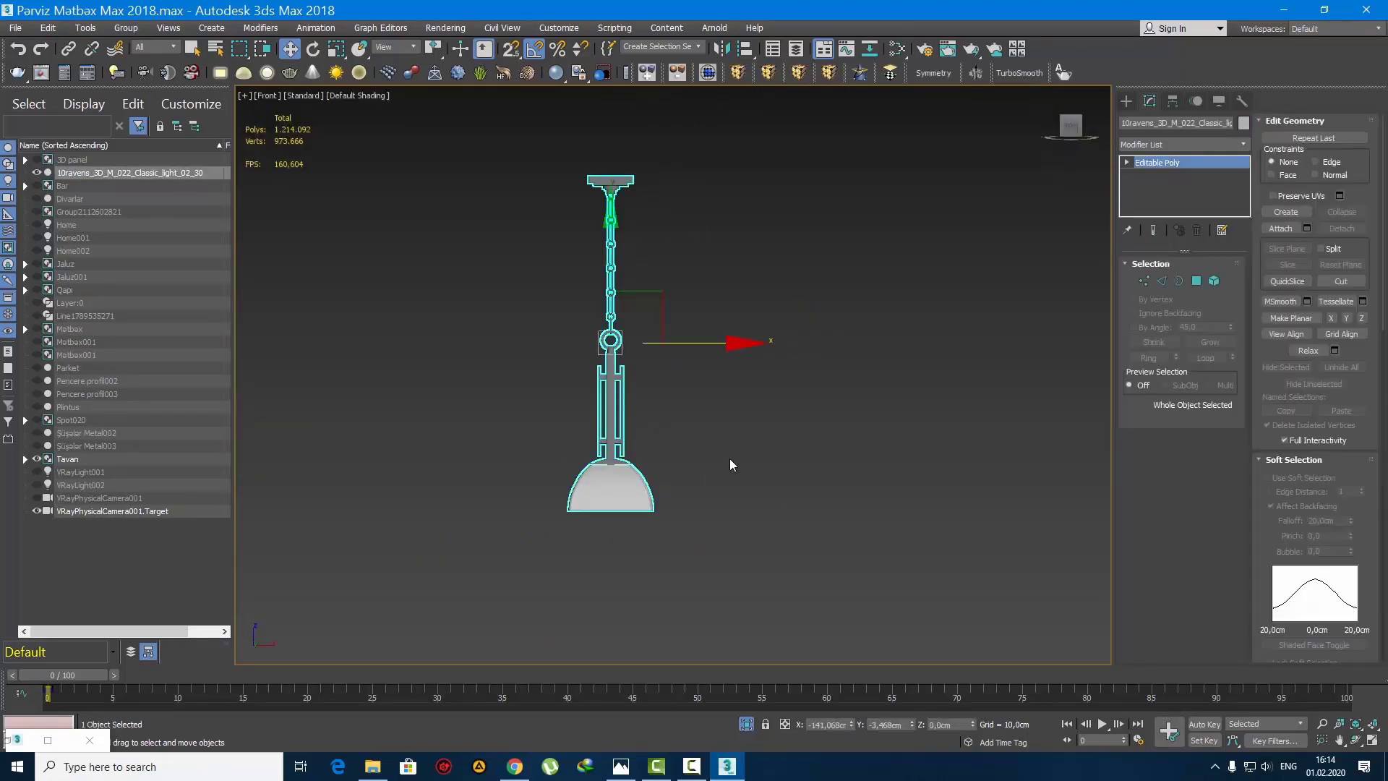
pyautogui.click(730, 460)
pyautogui.moveTo(737, 569); pyautogui.dragTo(525, 322)
pyautogui.click(652, 386)
pyautogui.click(614, 375)
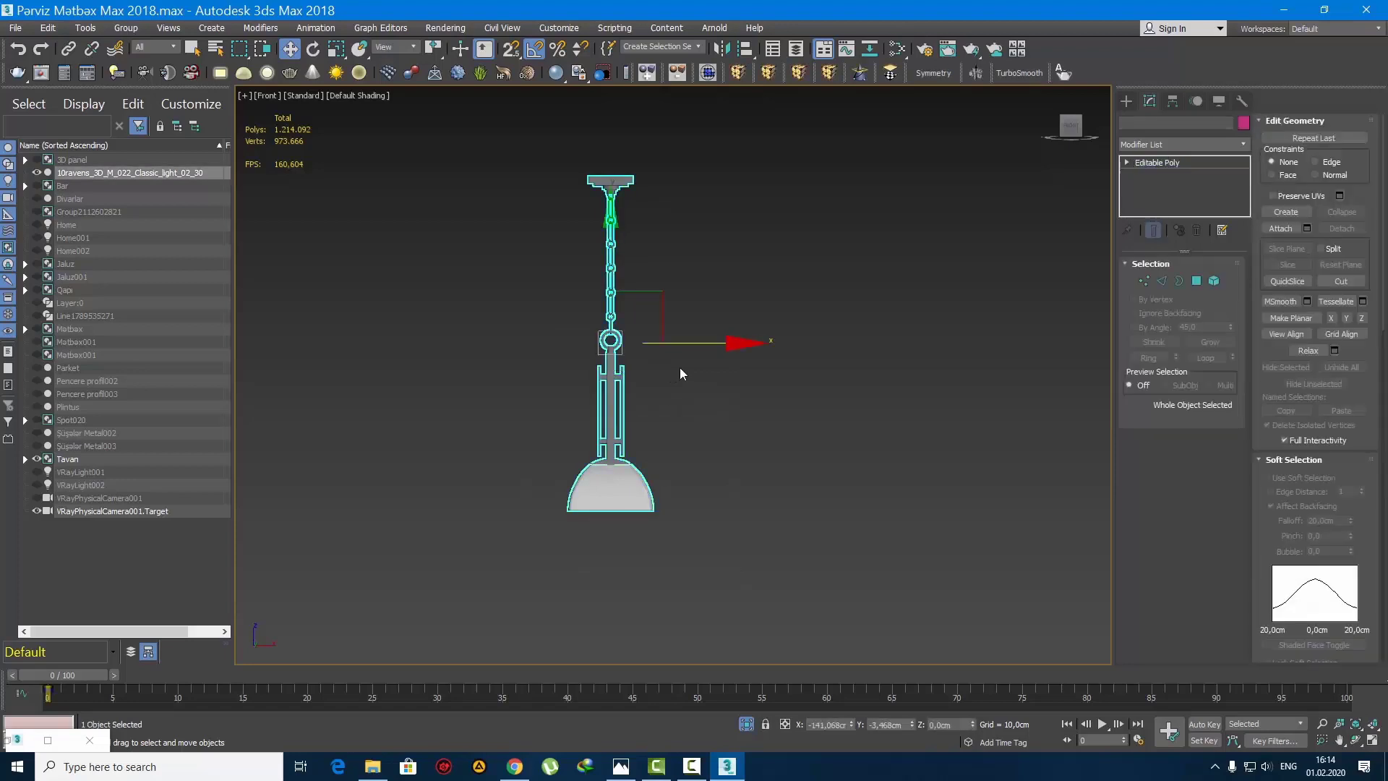
pyautogui.moveTo(692, 344); pyautogui.dragTo(746, 346)
pyautogui.hotkey('ctrl', 'z')
# Step: Select the pendant lamp's shade at element level and assign the Ağ Laminat material to it
pyautogui.click(1213, 281)
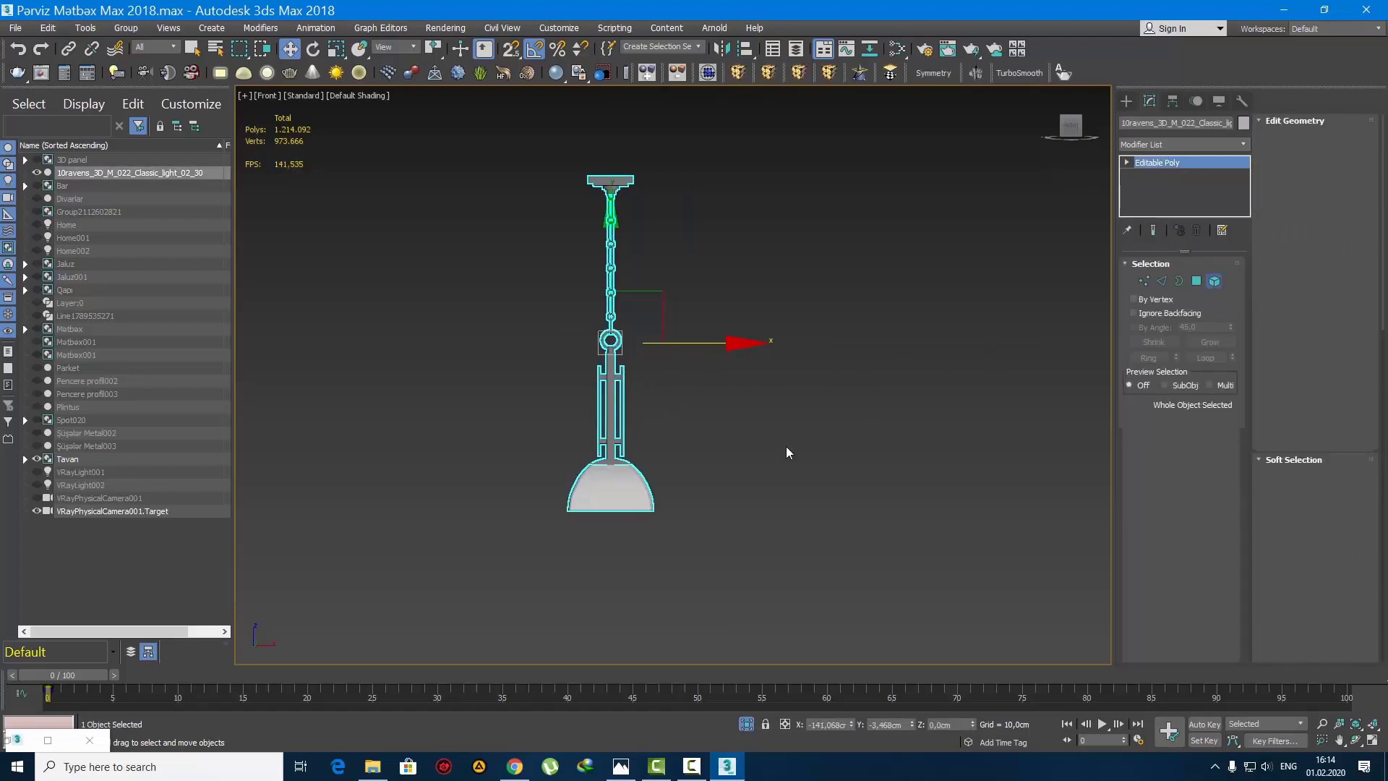
pyautogui.click(595, 496)
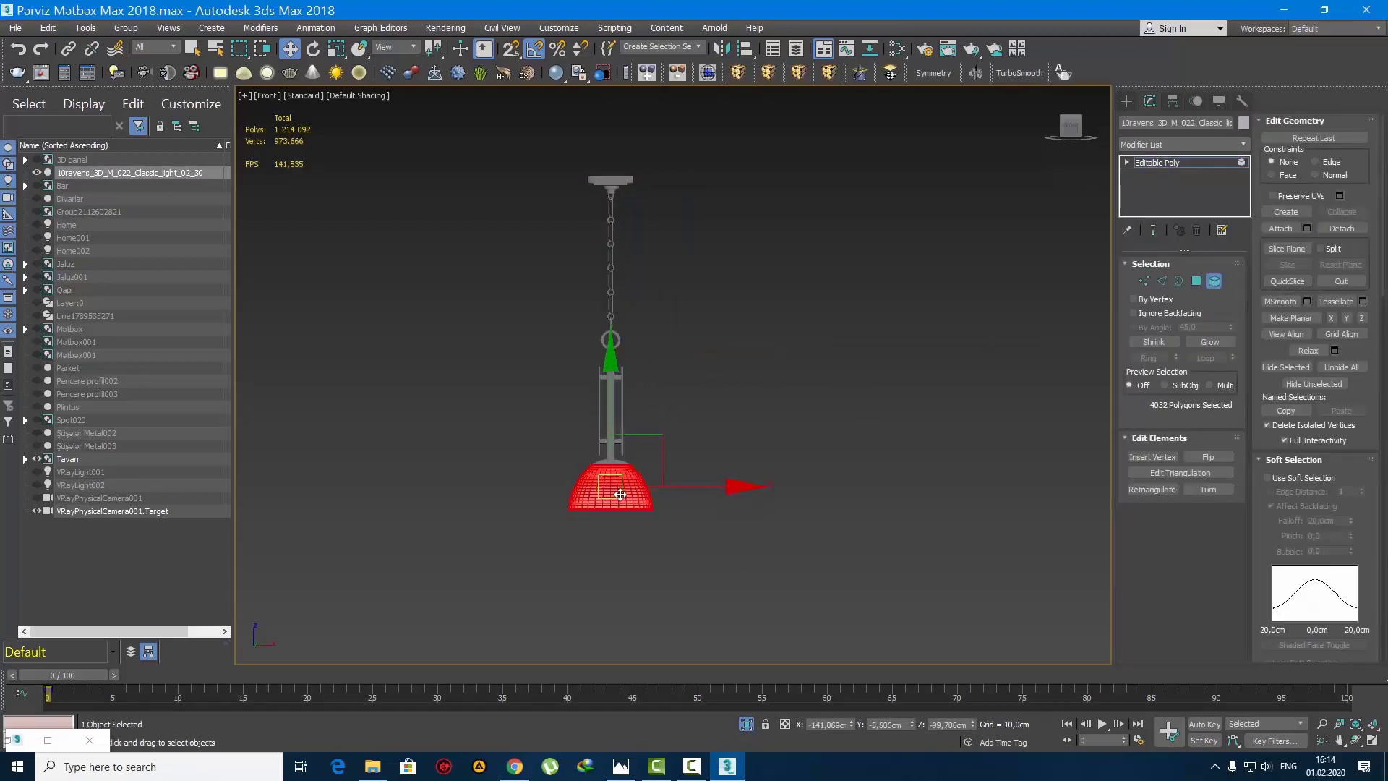
pyautogui.press('m')
pyautogui.doubleClick(700, 127)
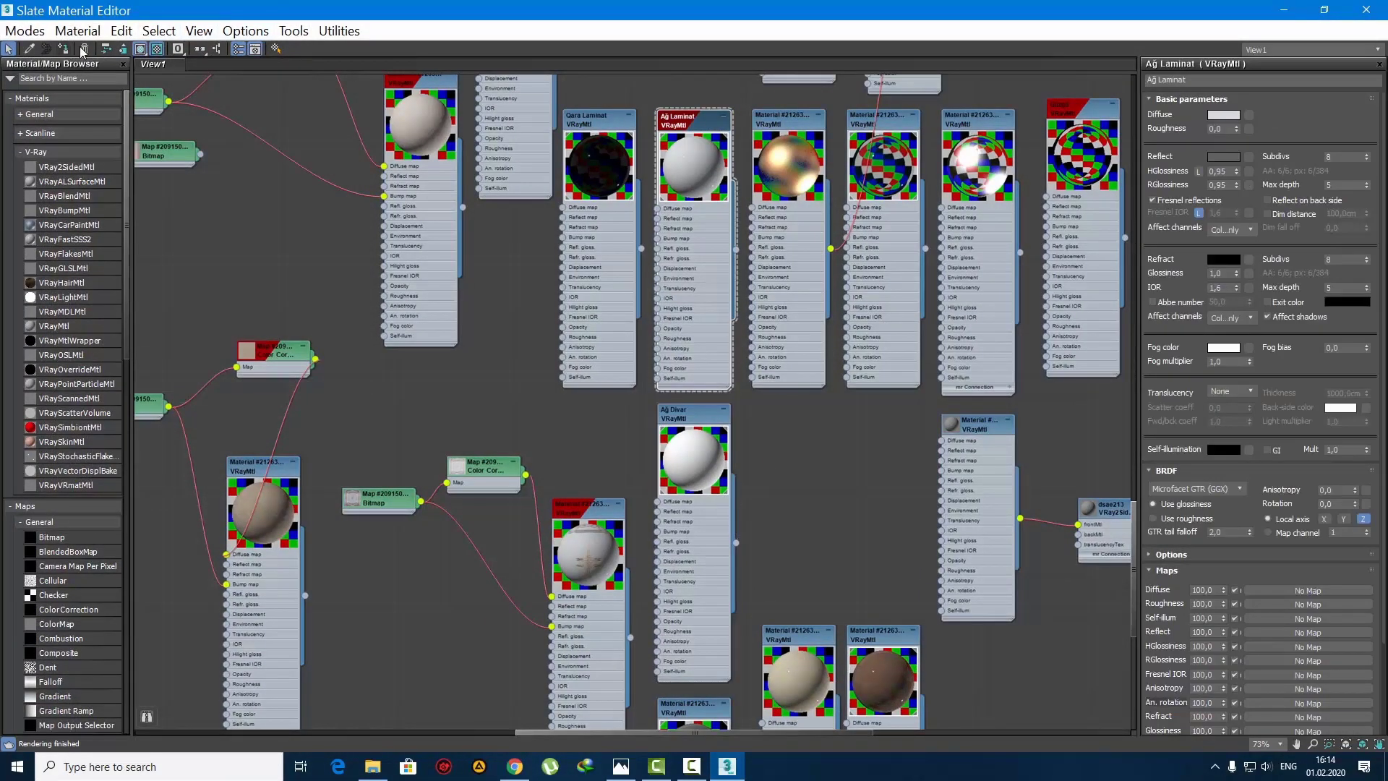
pyautogui.click(1286, 8)
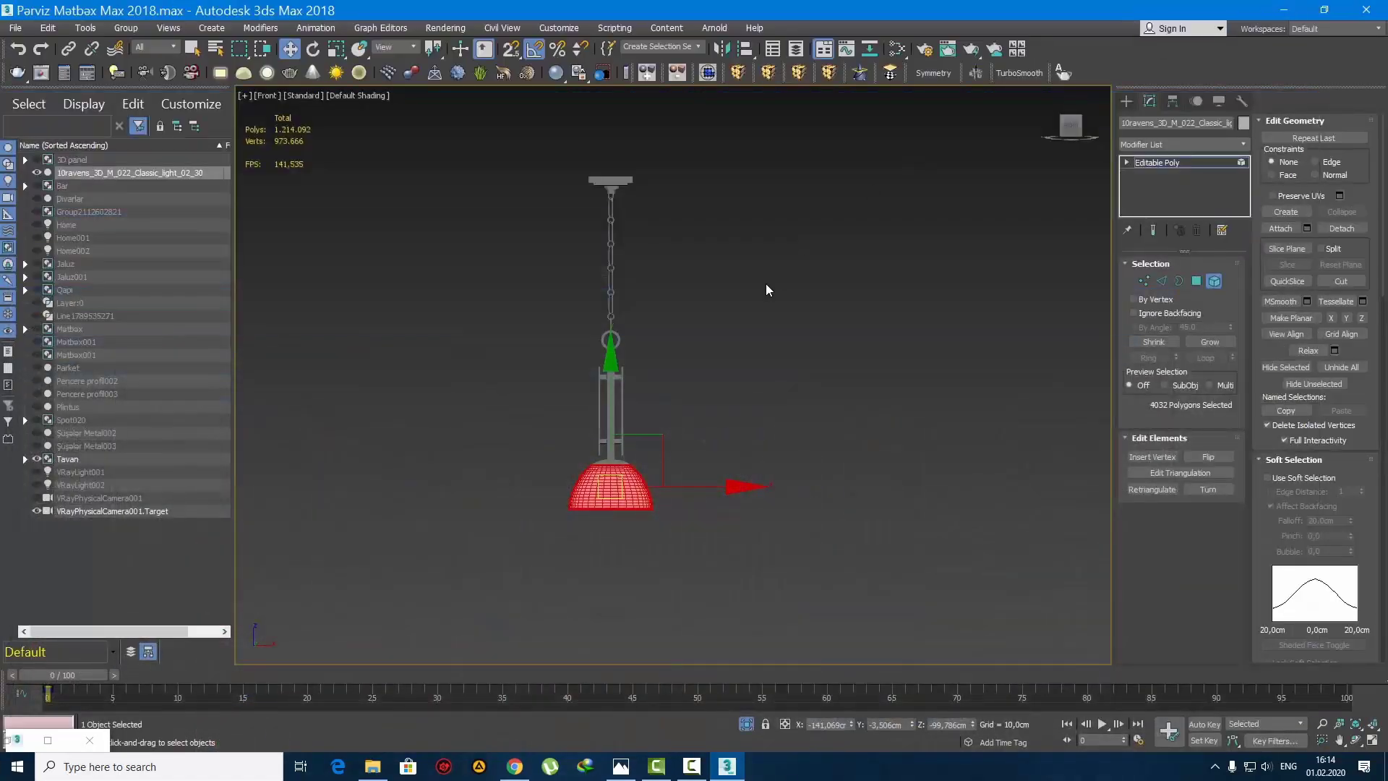
pyautogui.hotkey('ctrl', 'i')
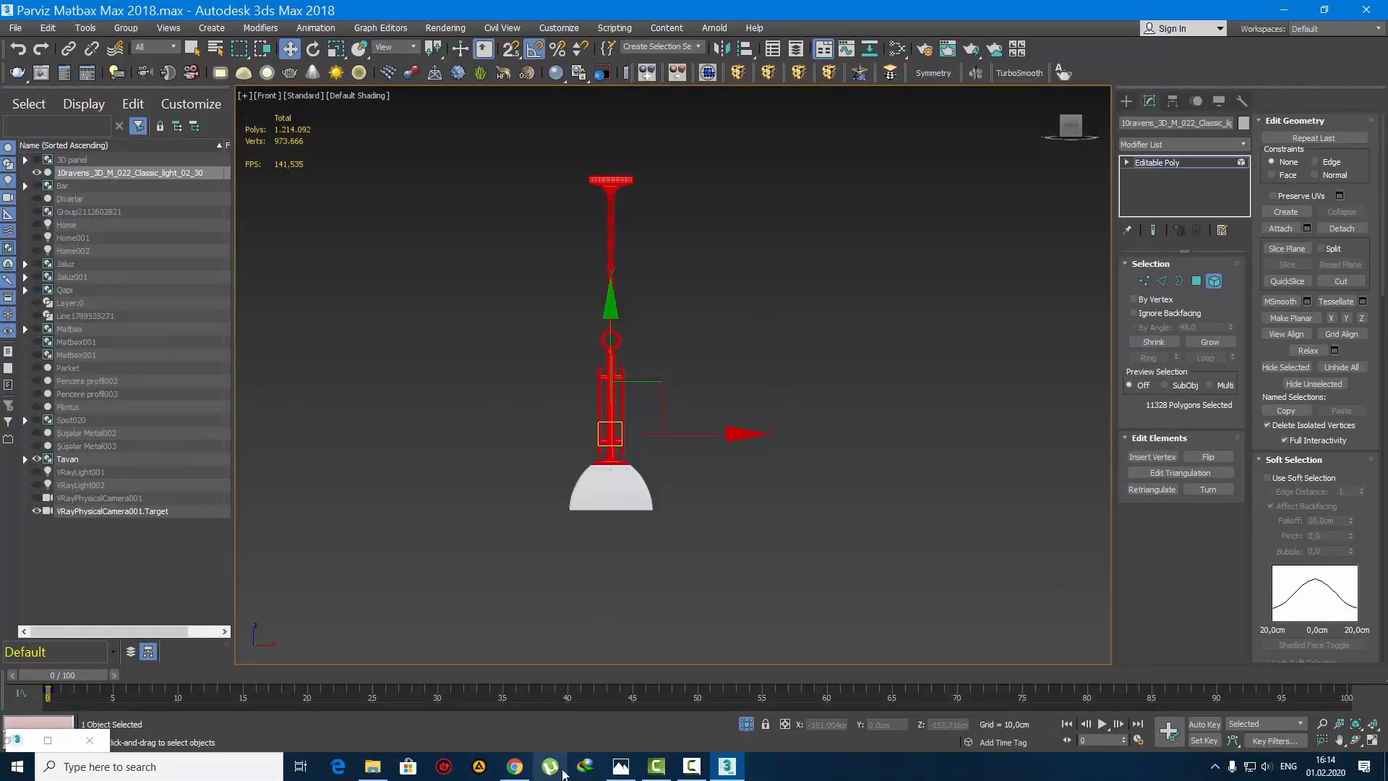
pyautogui.press('m')
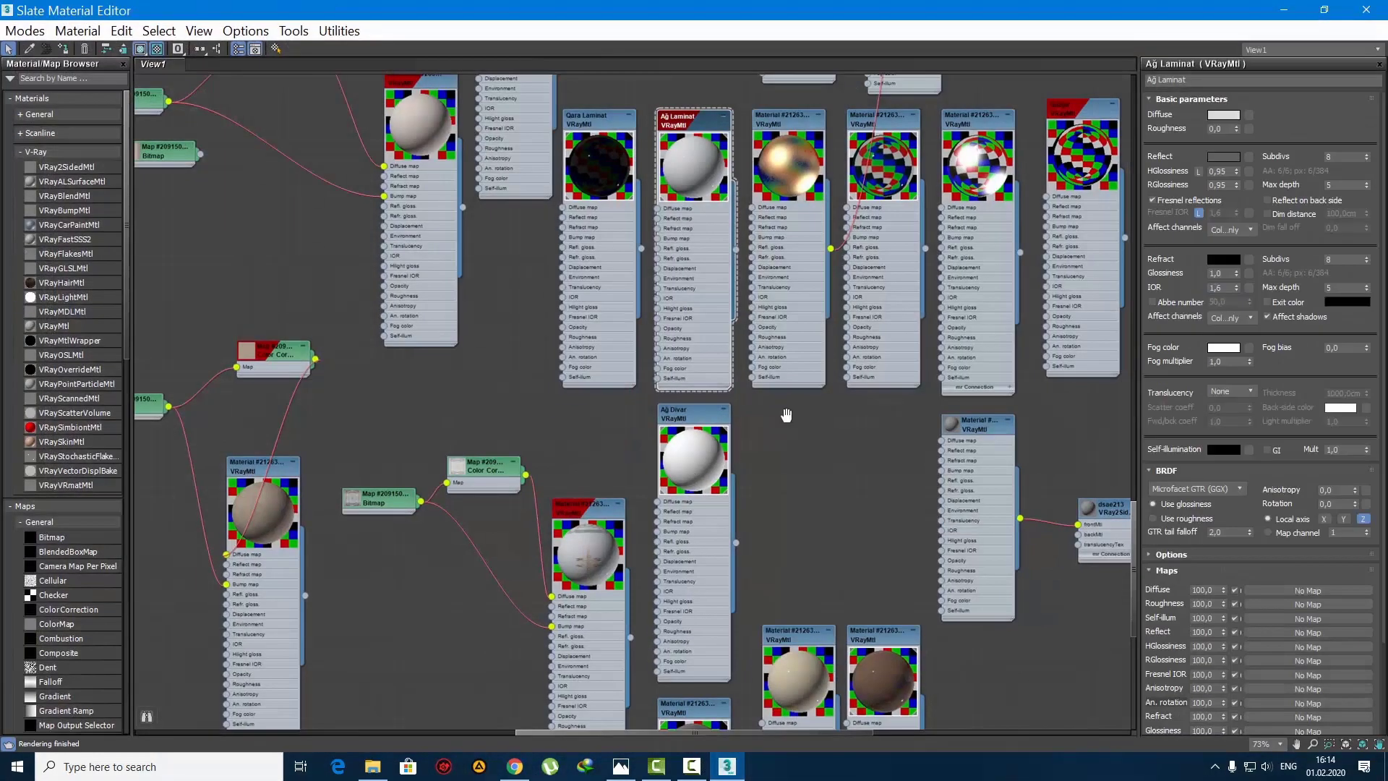
pyautogui.moveTo(786, 414); pyautogui.dragTo(598, 560, button='middle')
pyautogui.doubleClick(699, 277)
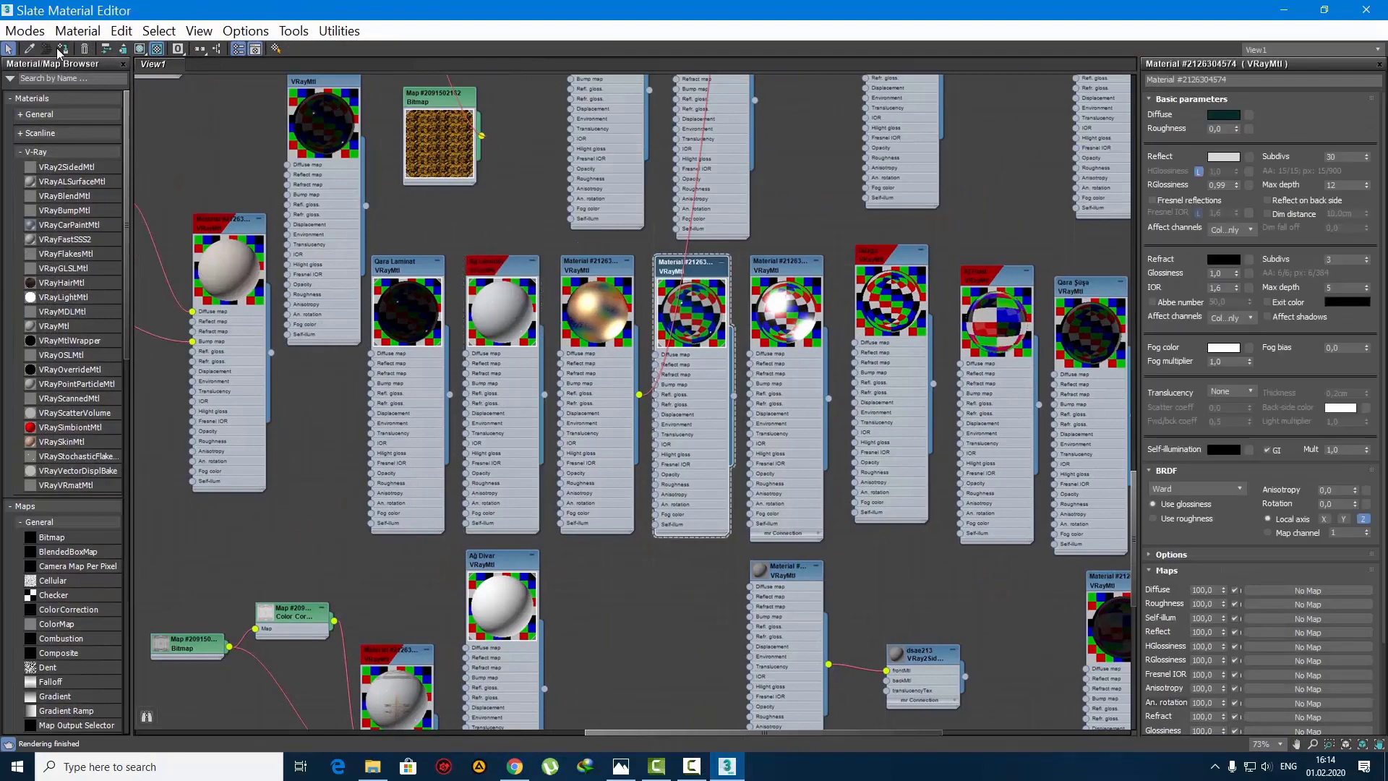
pyautogui.click(1277, 9)
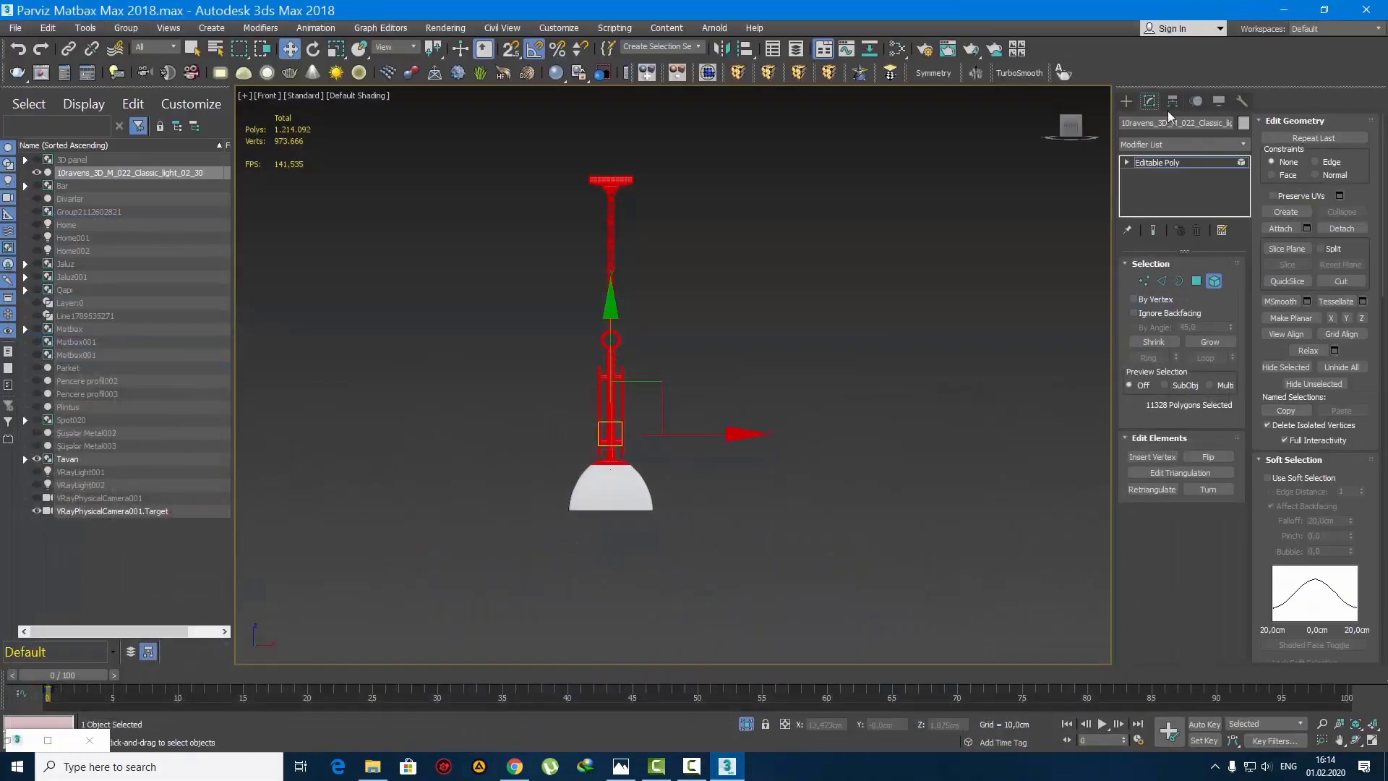
# Step: Leave element editing, unhide all objects and isolate the pendant lamp together with the Tavan ceiling group
pyautogui.click(1125, 100)
pyautogui.scroll(-5, 721, 292)
pyautogui.rightClick(720, 274)
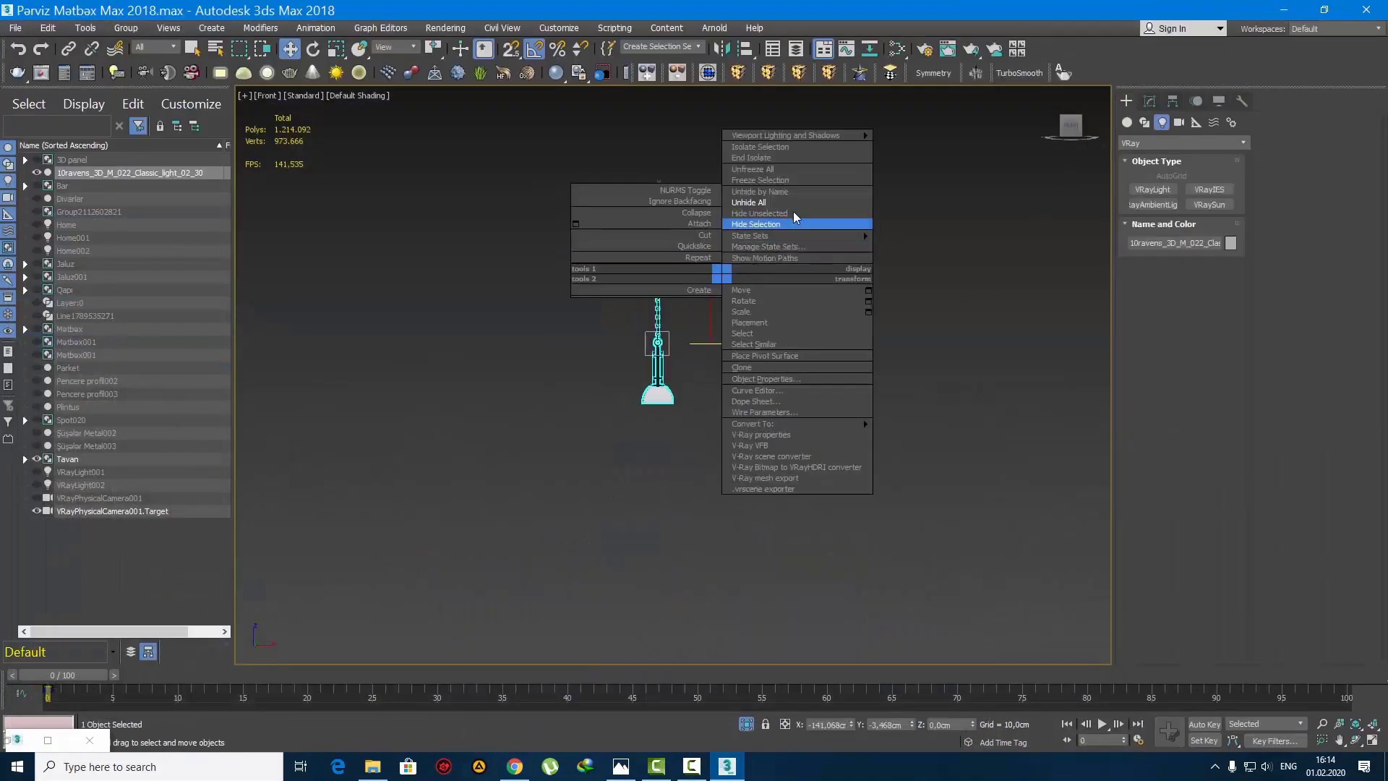
pyautogui.click(778, 203)
pyautogui.moveTo(704, 356); pyautogui.dragTo(600, 573, button='middle')
pyautogui.scroll(-2, 601, 573)
pyautogui.keyDown('alt'); pyautogui.moveTo(672, 433); pyautogui.dragTo(654, 496, button='middle'); pyautogui.keyUp('alt')
pyautogui.keyDown('ctrl'); pyautogui.click(659, 341); pyautogui.keyUp('ctrl')
pyautogui.hotkey('alt', 'q')
# Step: In the wireframe front view, raise the pendant lamp until its mount meets the underside of the Tavan ceiling
pyautogui.press('f')
pyautogui.scroll(-3, 649, 468)
pyautogui.moveTo(646, 600); pyautogui.dragTo(463, 483)
pyautogui.scroll(4, 635, 337)
pyautogui.press('F3')
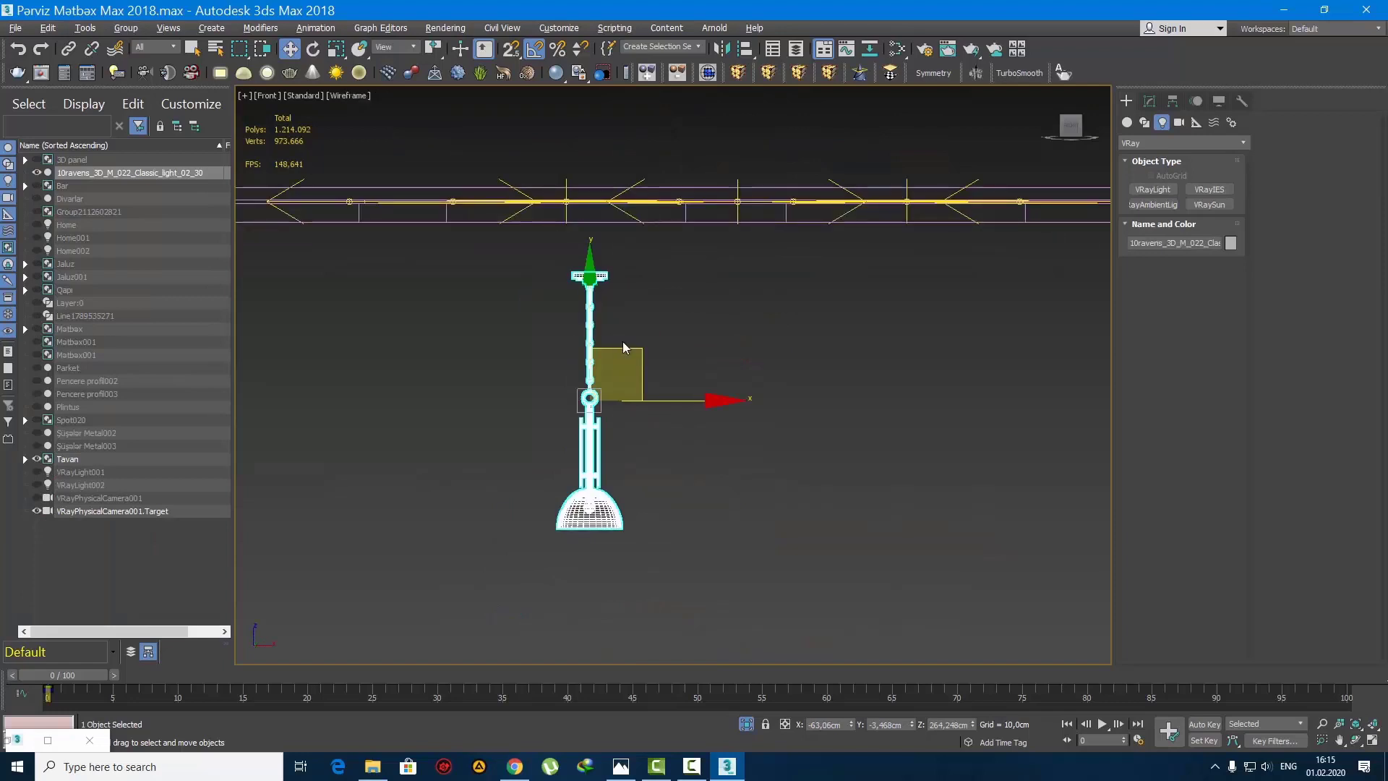
pyautogui.scroll(4, 625, 349)
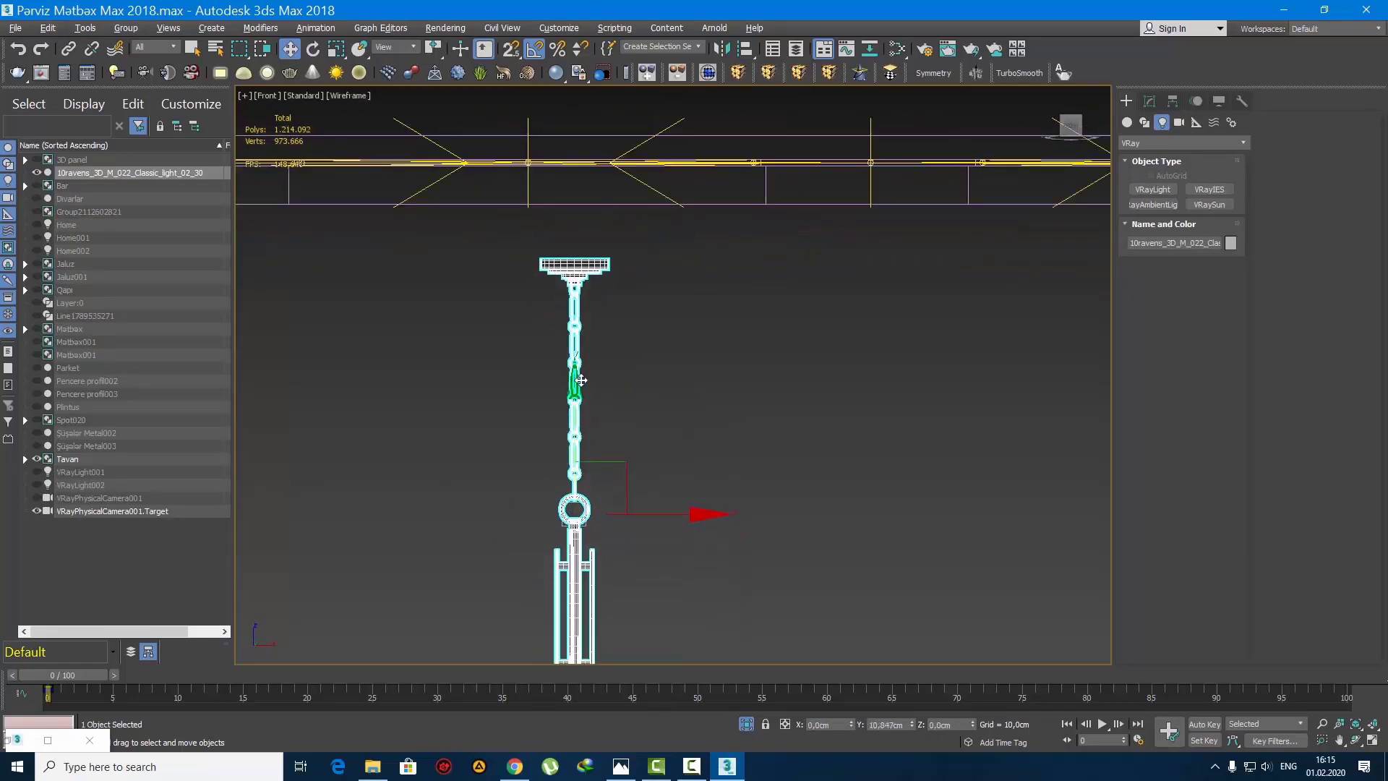
pyautogui.moveTo(581, 380); pyautogui.dragTo(588, 310)
pyautogui.scroll(-6, 588, 310)
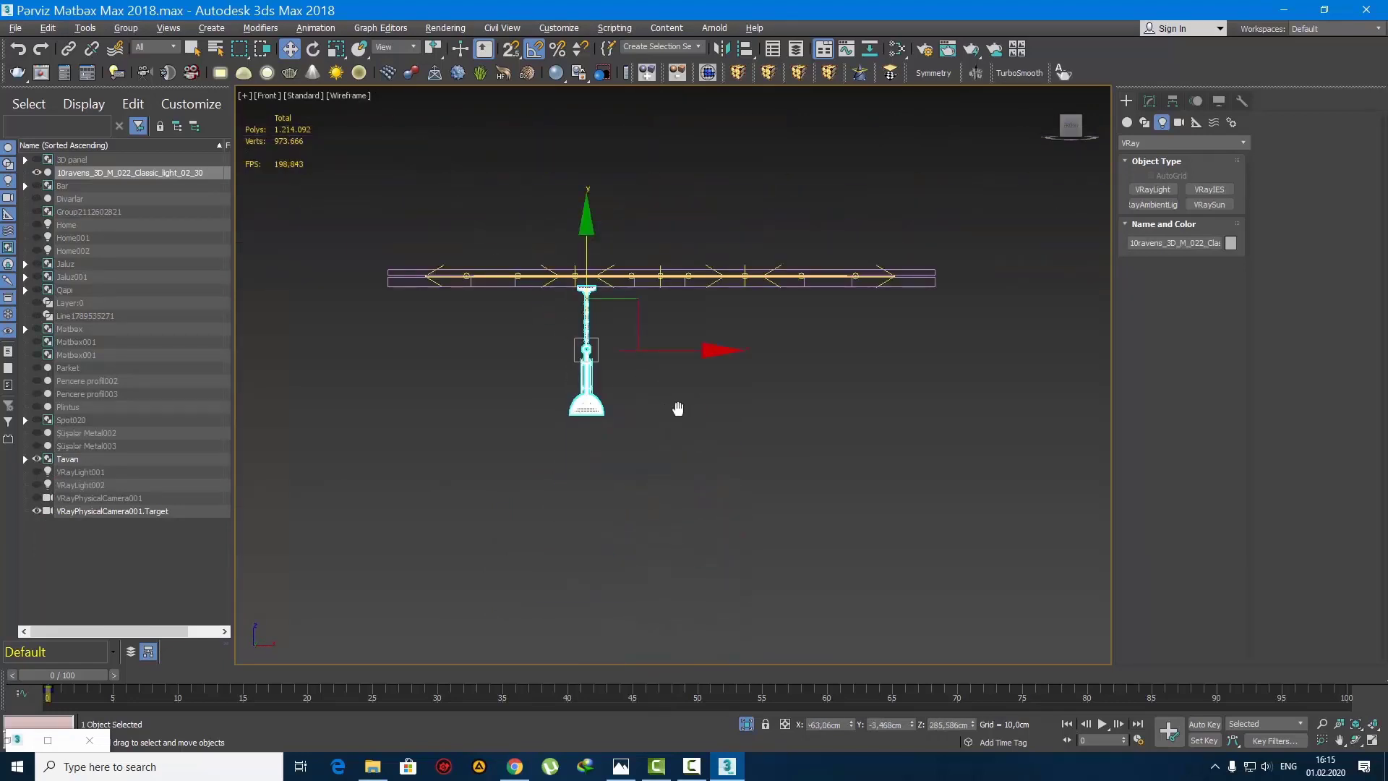
# Step: In the top view, shift the lamp along X to the centreline of the left rectangular ceiling recess
pyautogui.scroll(3, 665, 405)
pyautogui.press('t')
pyautogui.scroll(-10, 633, 397)
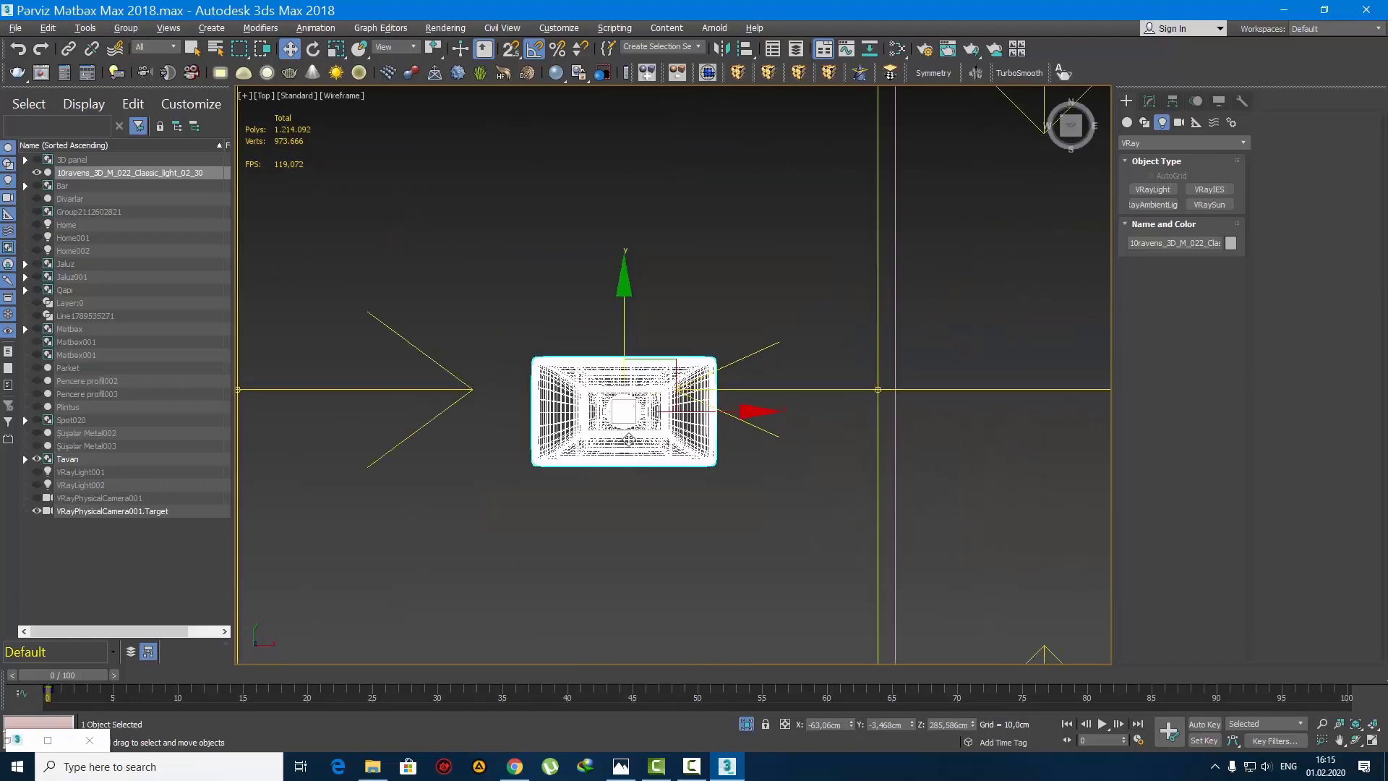
pyautogui.moveTo(633, 398); pyautogui.dragTo(620, 397)
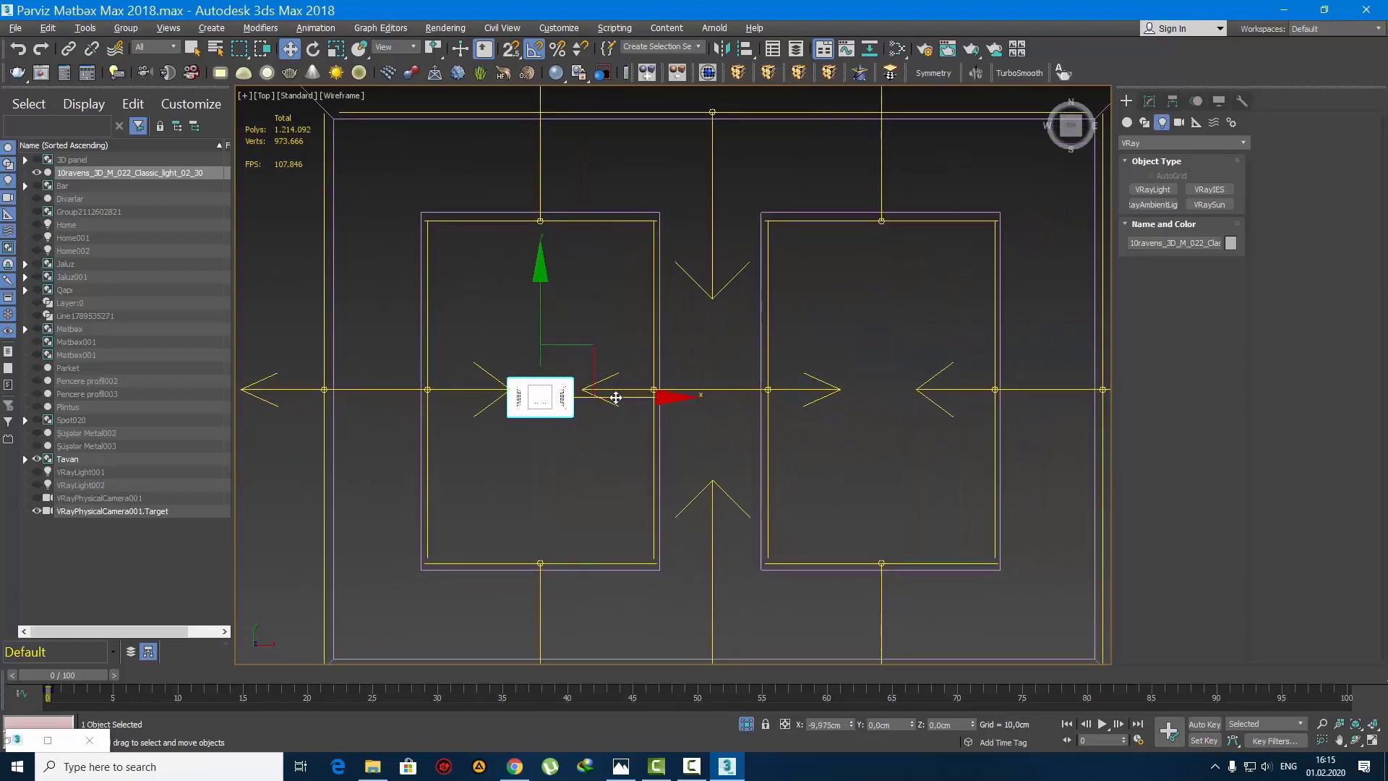
pyautogui.scroll(2, 566, 400)
pyautogui.scroll(-4, 561, 399)
pyautogui.scroll(2, 572, 385)
# Step: Rotate the lamp a quarter turn in plan and centre it along Y in the left ceiling recess
pyautogui.press('e')
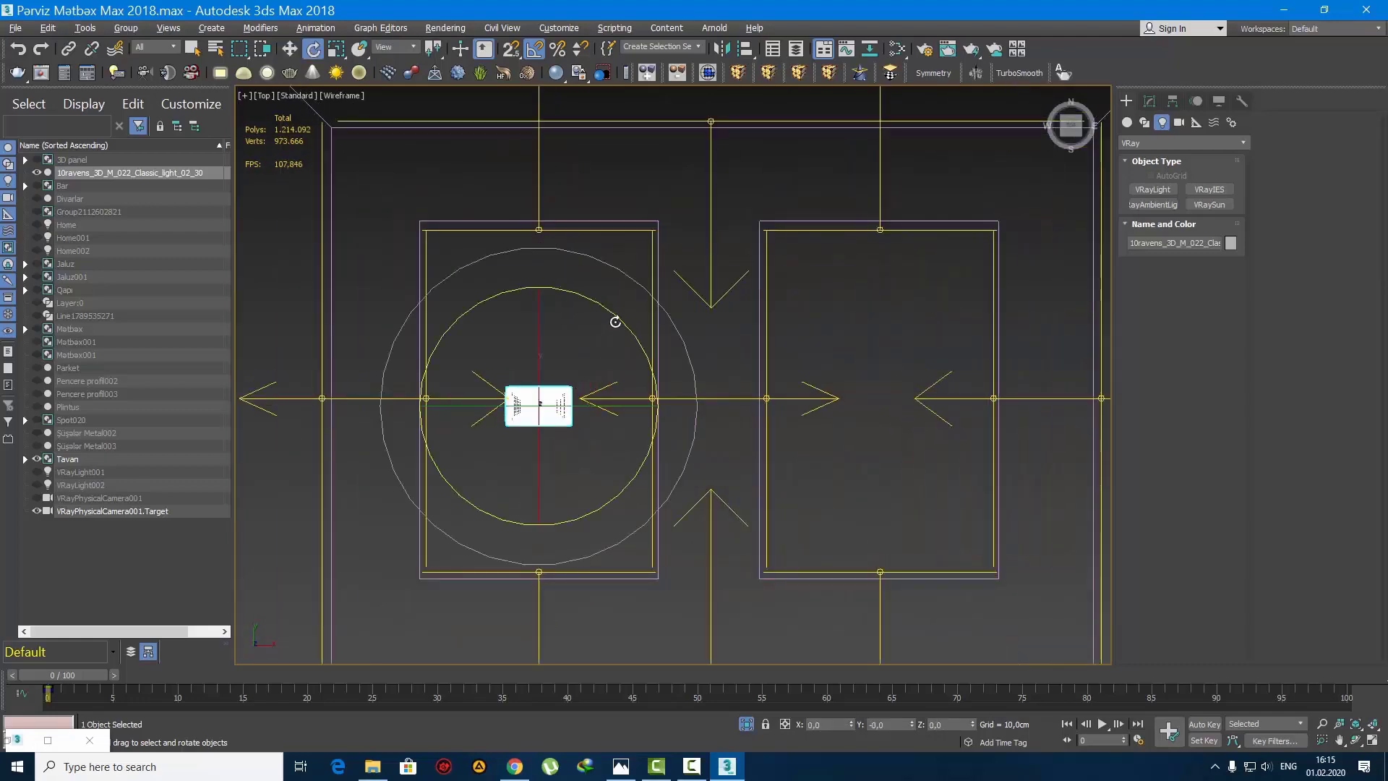
pyautogui.moveTo(614, 319); pyautogui.dragTo(623, 333)
pyautogui.press('w')
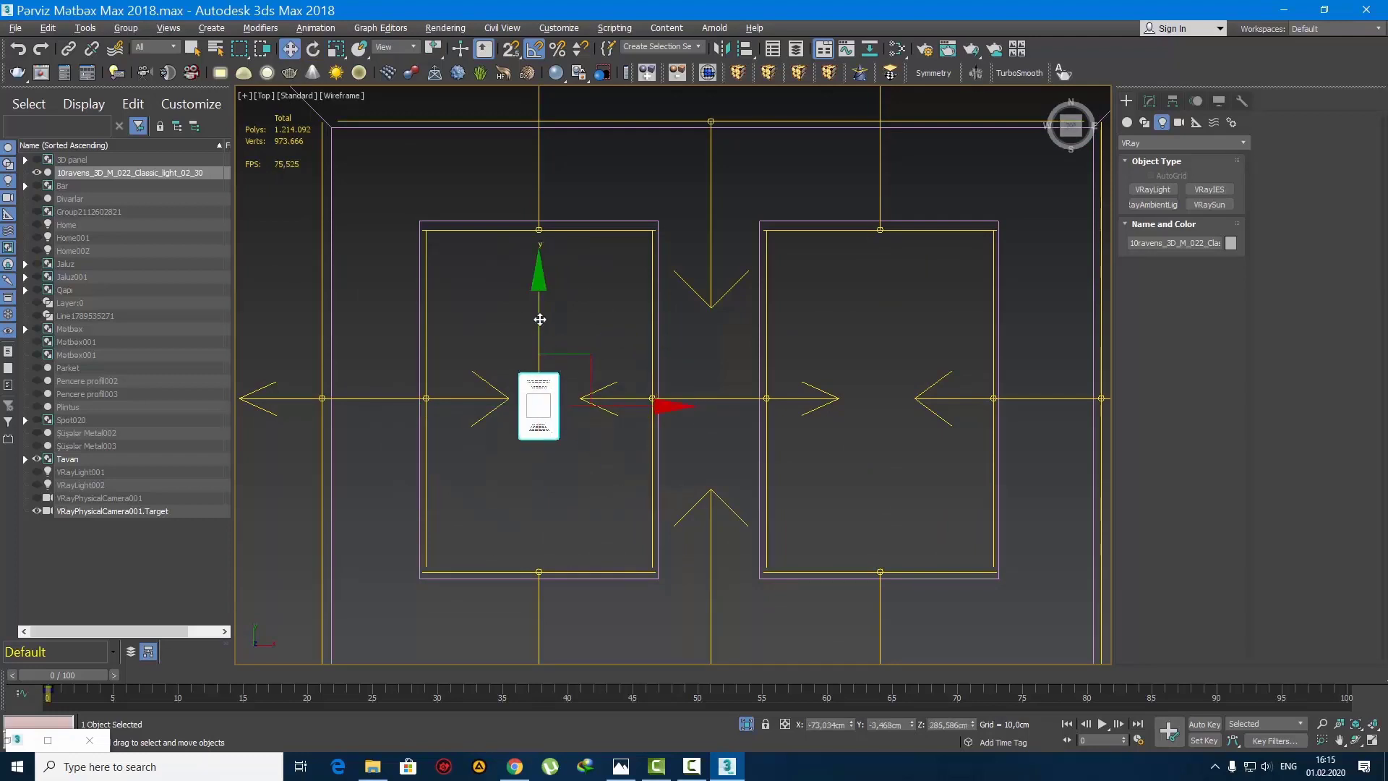
pyautogui.moveTo(539, 318); pyautogui.dragTo(543, 311)
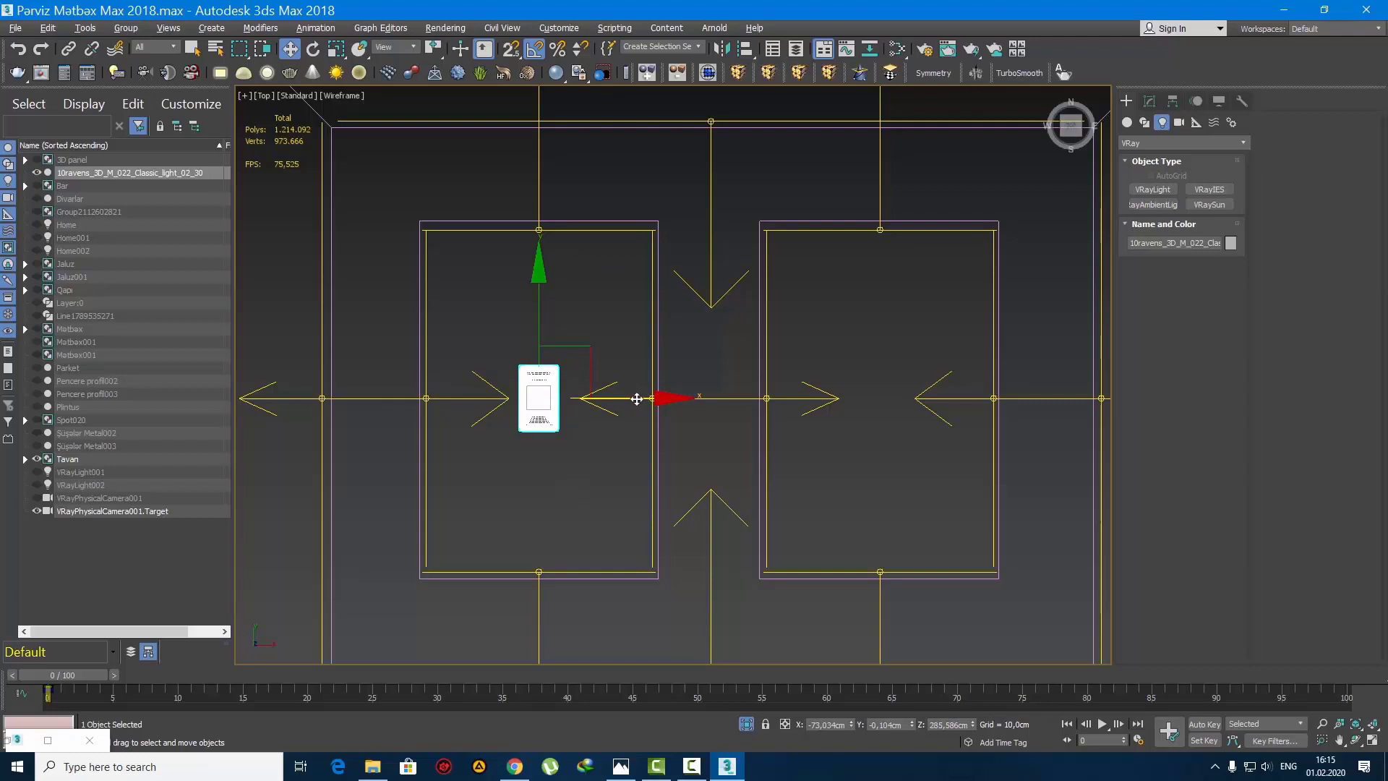
# Step: Copy the pendant lamp to the centre of the right recess and copy it again midway between the two recesses
pyautogui.moveTo(636, 399); pyautogui.dragTo(1001, 430)
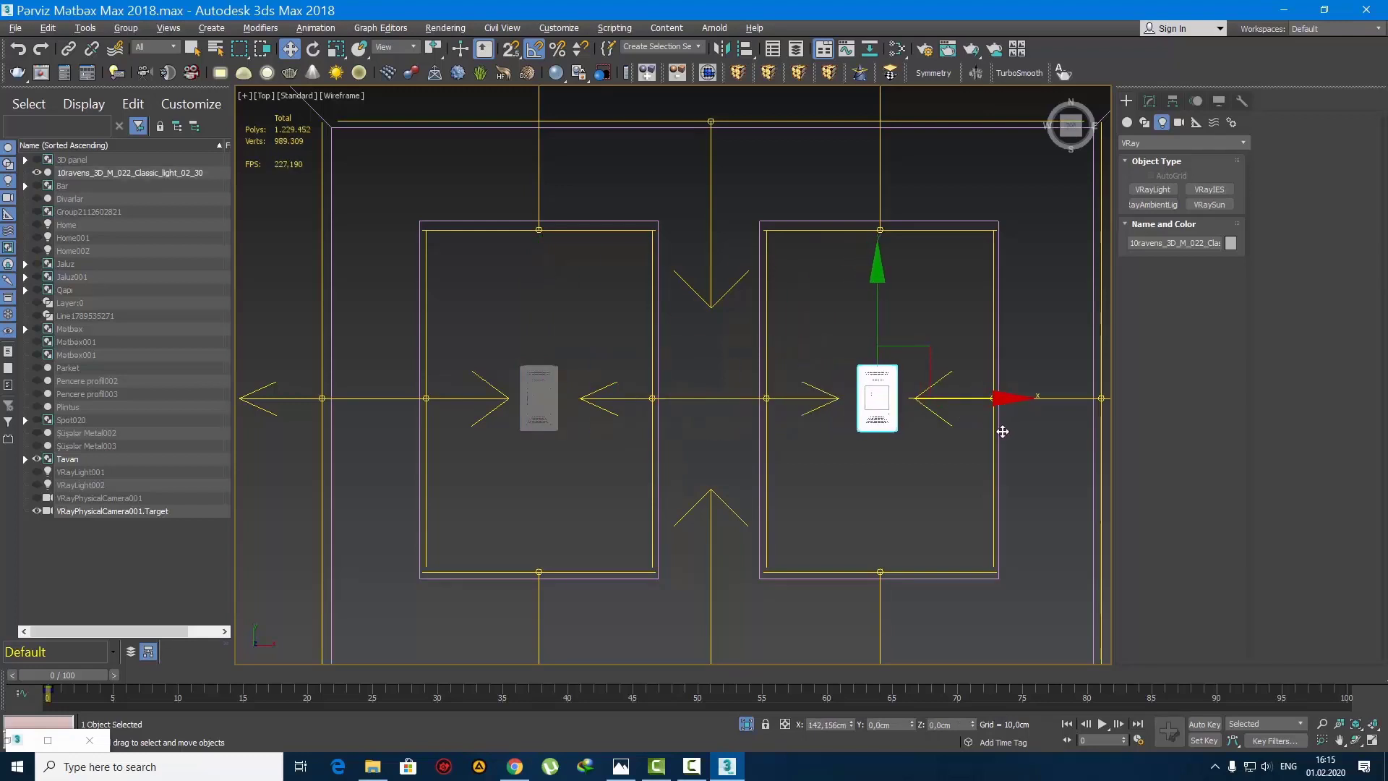
pyautogui.click(726, 445)
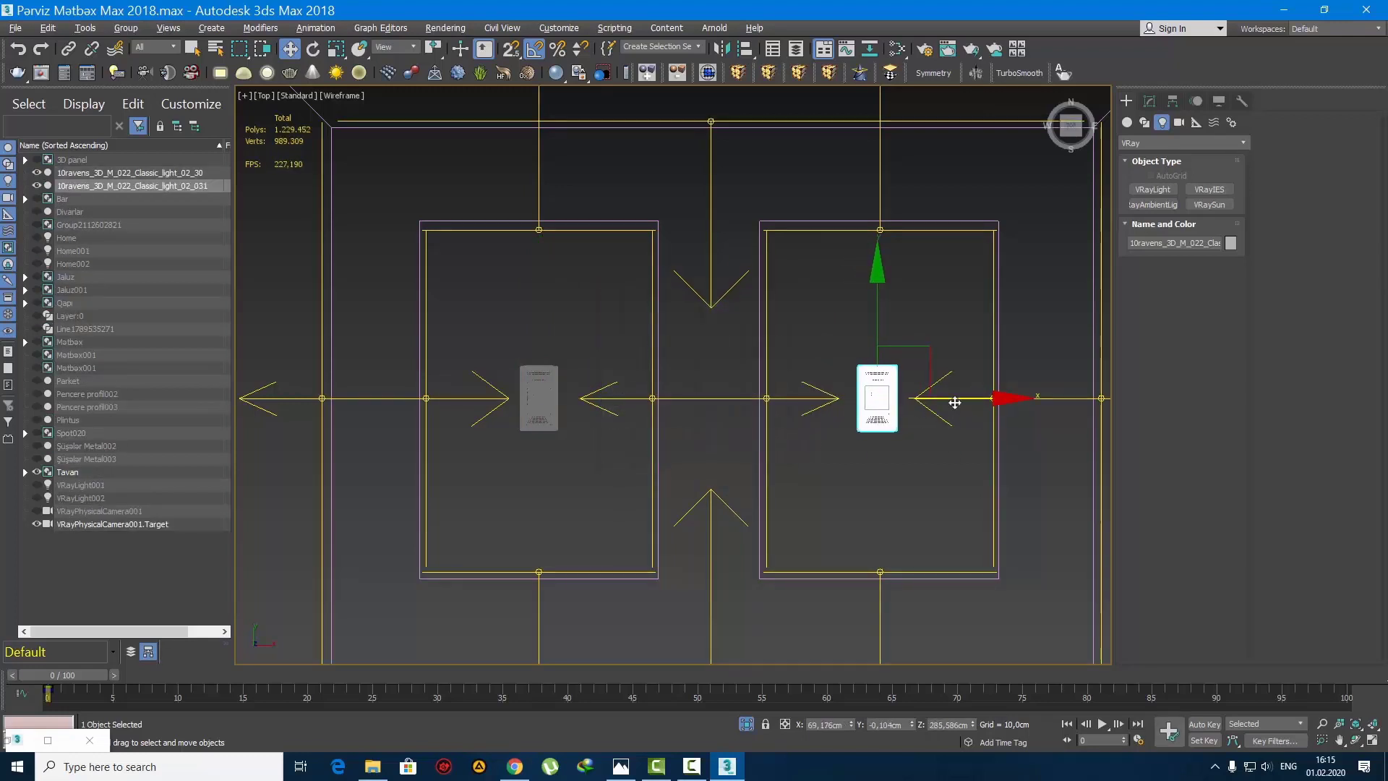
pyautogui.moveTo(954, 402)
pyautogui.keyDown('shift'); pyautogui.mouseDown()
pyautogui.moveTo(799, 406)
pyautogui.moveTo(788, 418)
pyautogui.mouseUp(); pyautogui.keyUp('shift')
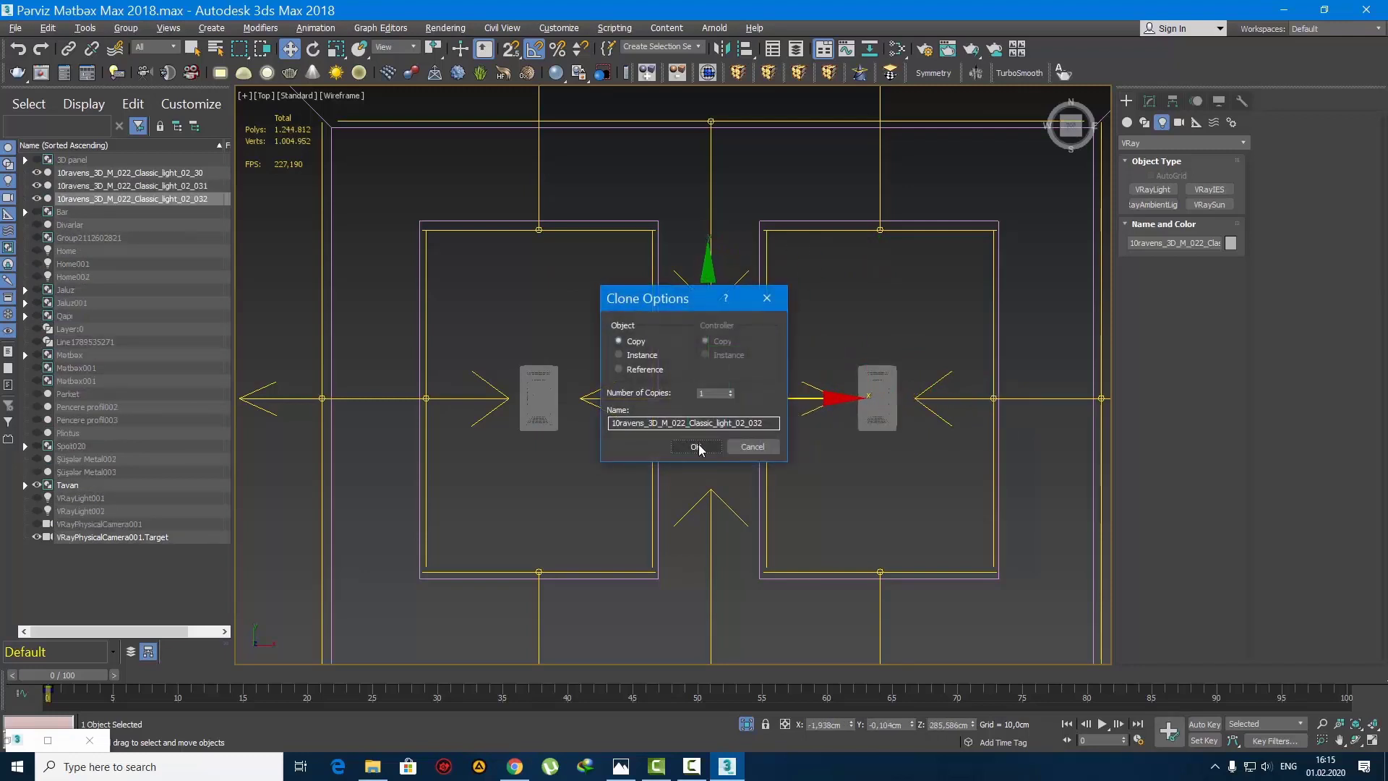
pyautogui.click(723, 443)
# Step: Frame all three pendant lamps in the front view, then apply an FFD 2x2x2 modifier to the middle one
pyautogui.keyDown('ctrl'); pyautogui.click(872, 383); pyautogui.keyUp('ctrl')
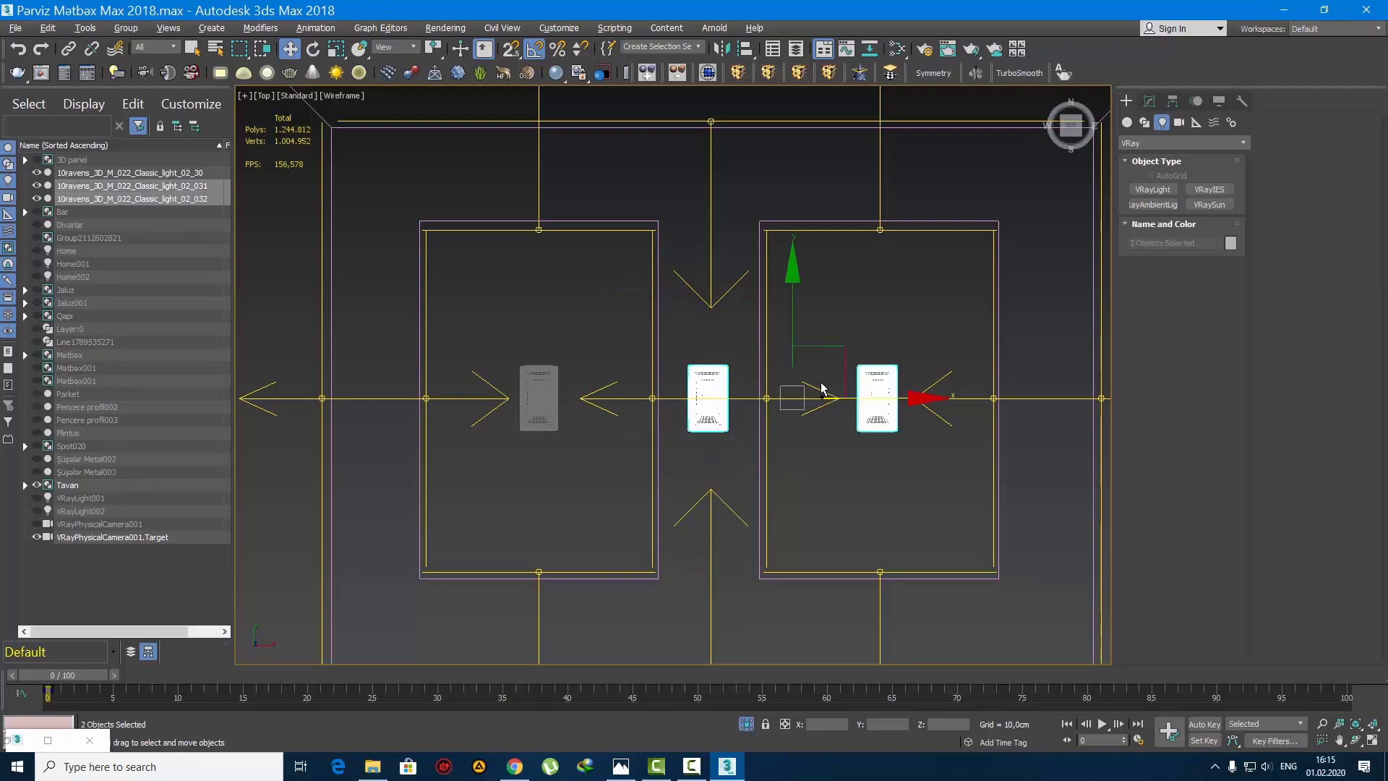
pyautogui.keyDown('ctrl'); pyautogui.click(538, 387); pyautogui.keyUp('ctrl')
pyautogui.press('f')
pyautogui.press('z')
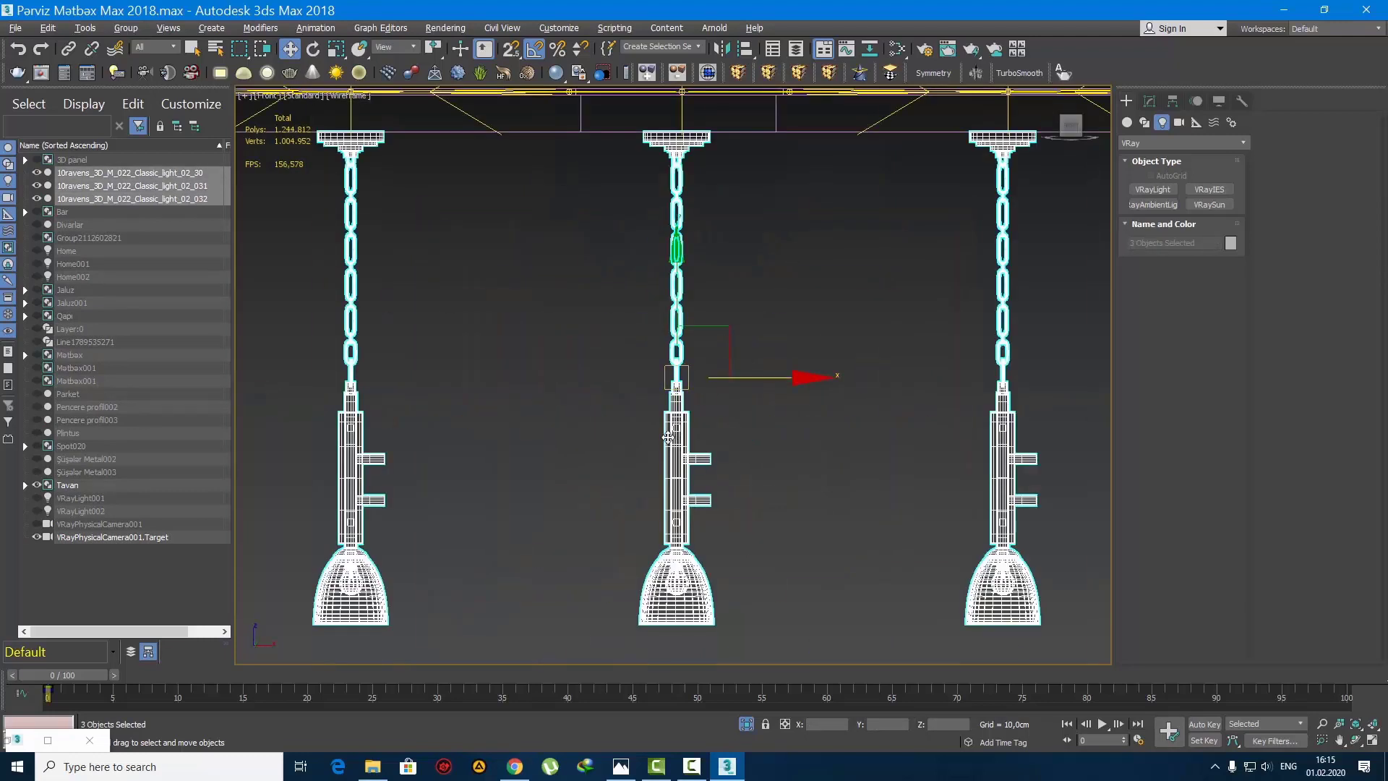
pyautogui.scroll(-3, 671, 618)
pyautogui.click(727, 389)
pyautogui.click(663, 348)
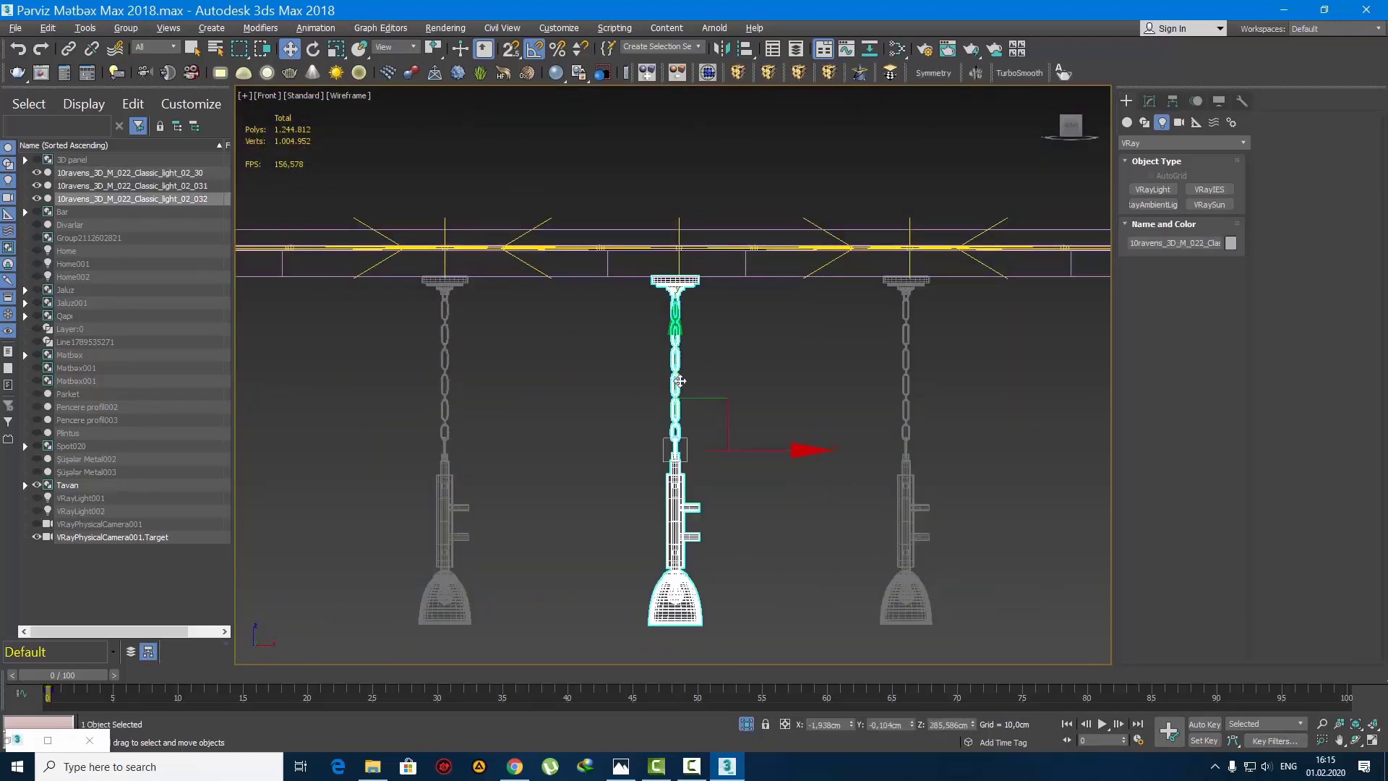
pyautogui.click(738, 73)
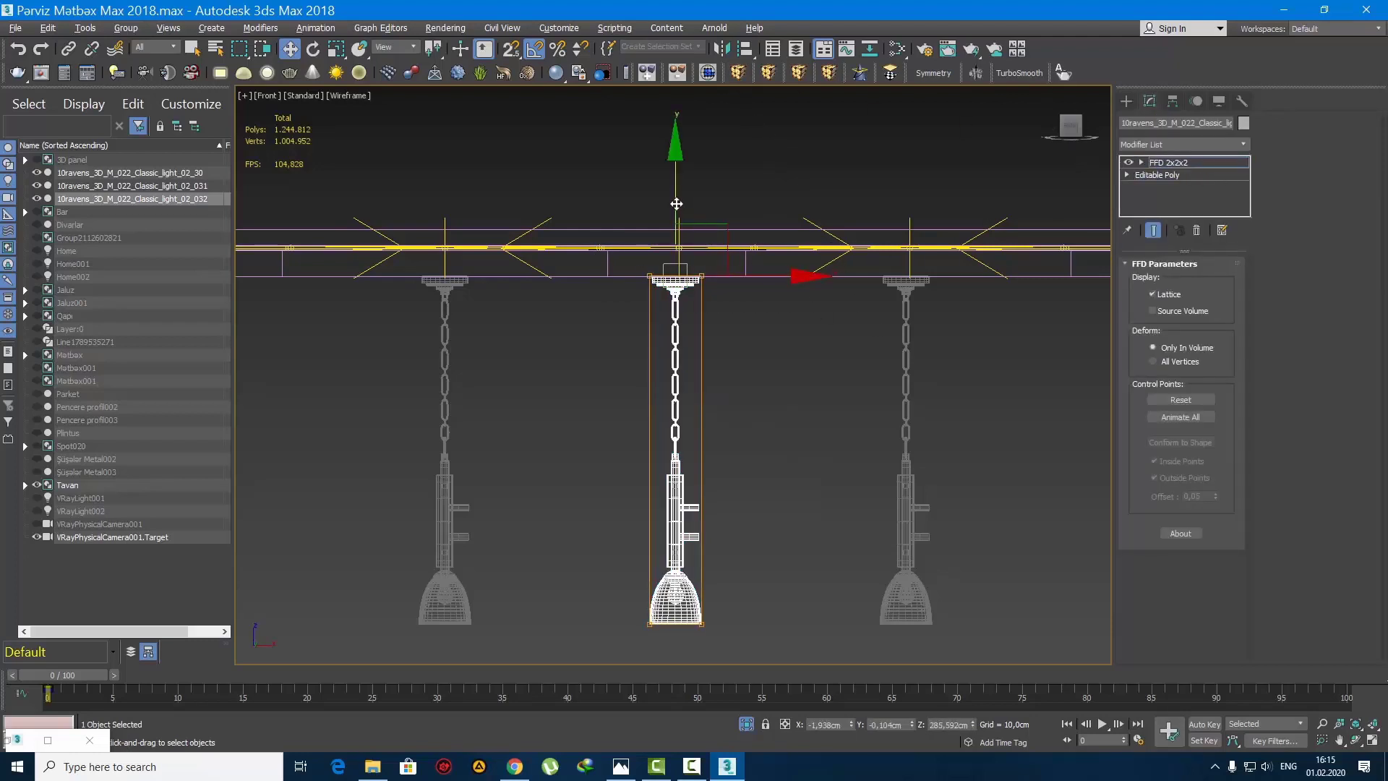
# Step: Raise the middle lamp to about Z 295.27 cm so its mount sits against the higher ceiling surface, and deselect it
pyautogui.moveTo(676, 204); pyautogui.dragTo(676, 168)
pyautogui.scroll(5, 693, 307)
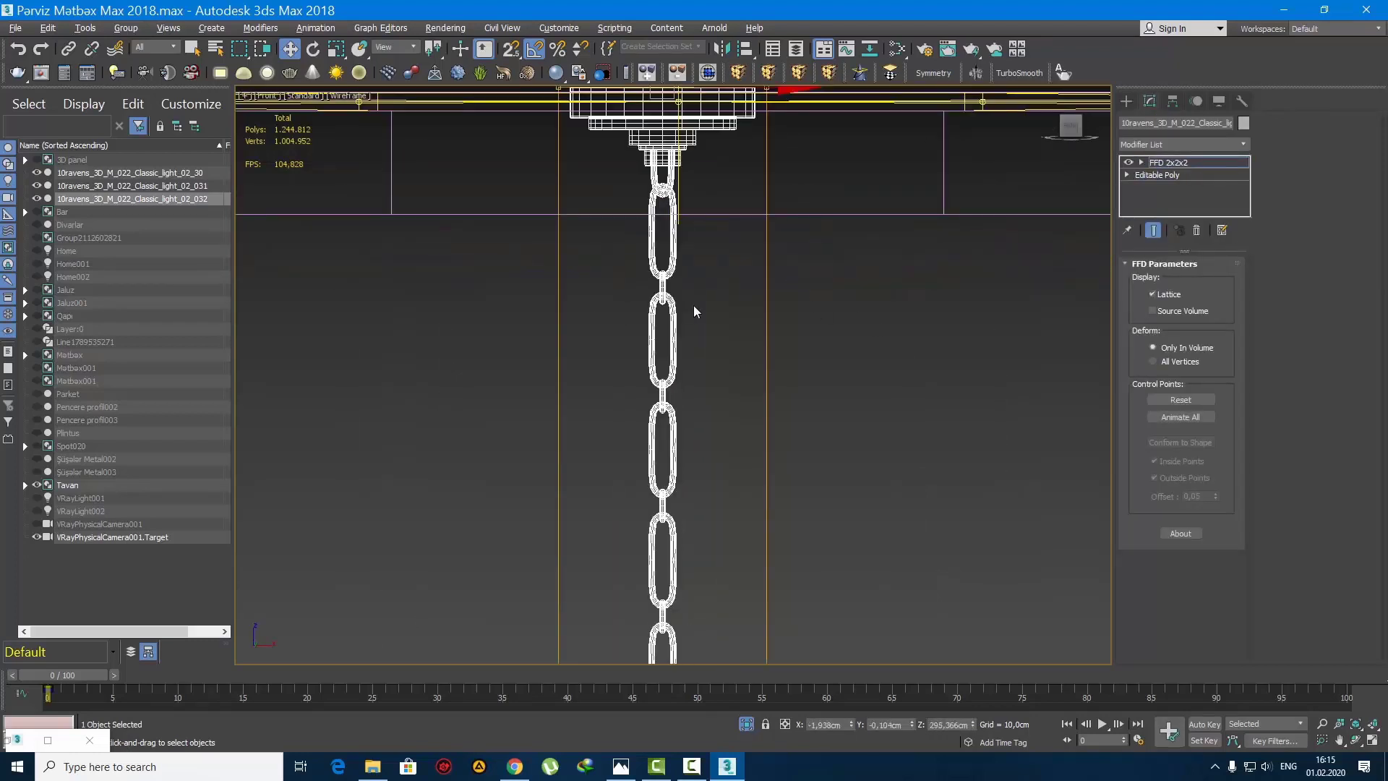
pyautogui.press('p')
pyautogui.press('z')
pyautogui.moveTo(672, 314)
pyautogui.keyDown('alt'); pyautogui.mouseDown(button='middle')
pyautogui.moveTo(706, 180)
pyautogui.moveTo(587, 302)
pyautogui.mouseUp(button='middle'); pyautogui.keyUp('alt')
pyautogui.scroll(5, 706, 180)
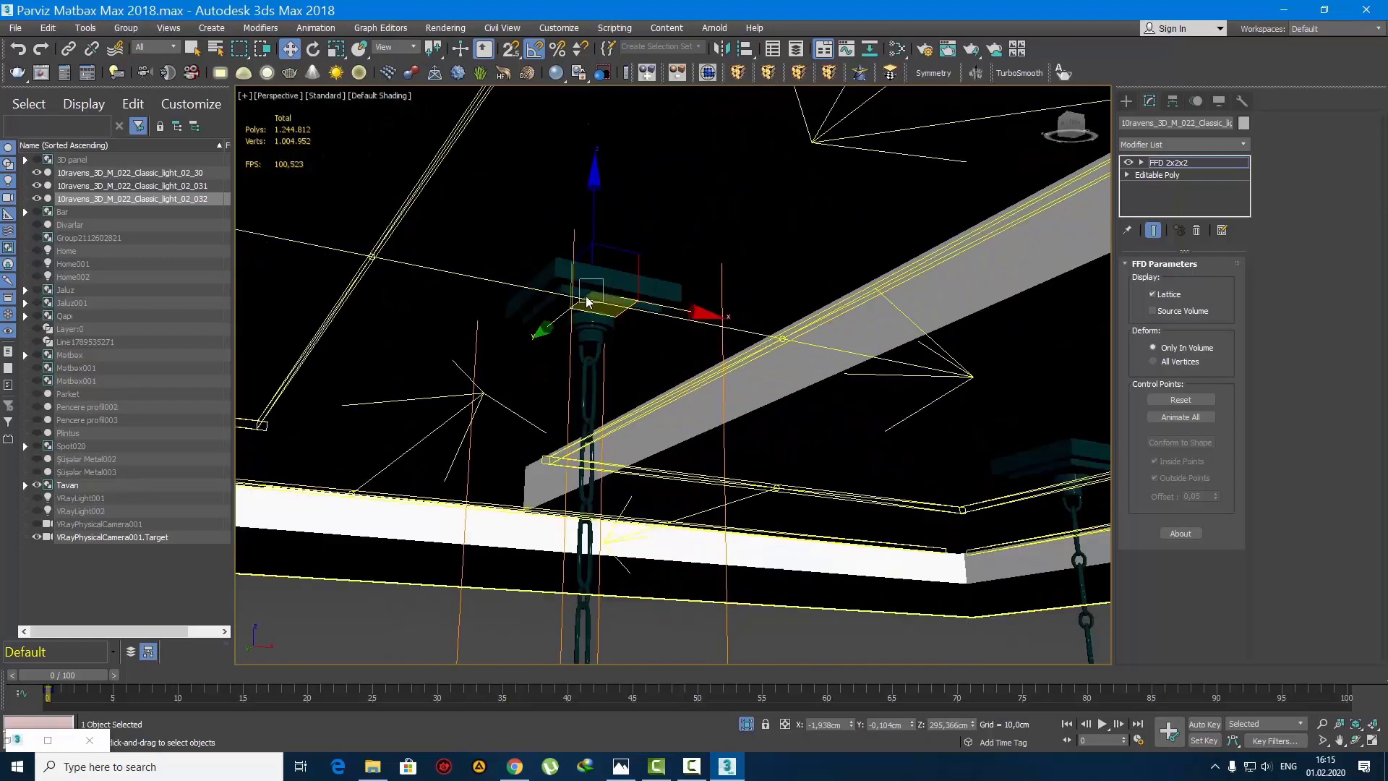
pyautogui.scroll(2, 587, 302)
pyautogui.moveTo(600, 231); pyautogui.dragTo(604, 241)
pyautogui.scroll(-10, 682, 389)
pyautogui.keyDown('alt'); pyautogui.moveTo(683, 394); pyautogui.dragTo(693, 438, button='middle'); pyautogui.keyUp('alt')
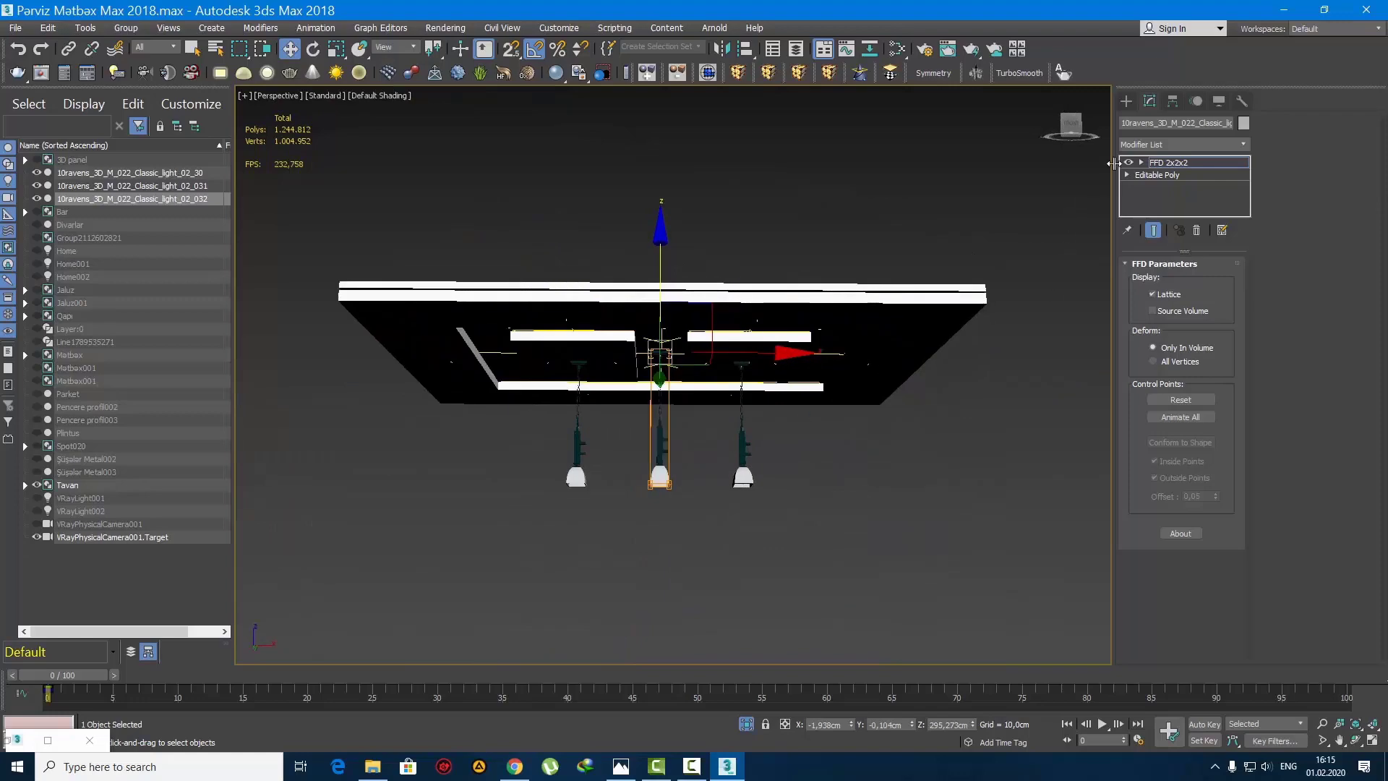
pyautogui.click(1125, 105)
pyautogui.click(840, 521)
# Step: Select the three pendant lamps and attach them to the Tavan ceiling group
pyautogui.keyDown('alt'); pyautogui.moveTo(802, 517); pyautogui.dragTo(831, 500, button='middle'); pyautogui.keyUp('alt')
pyautogui.scroll(5, 662, 432)
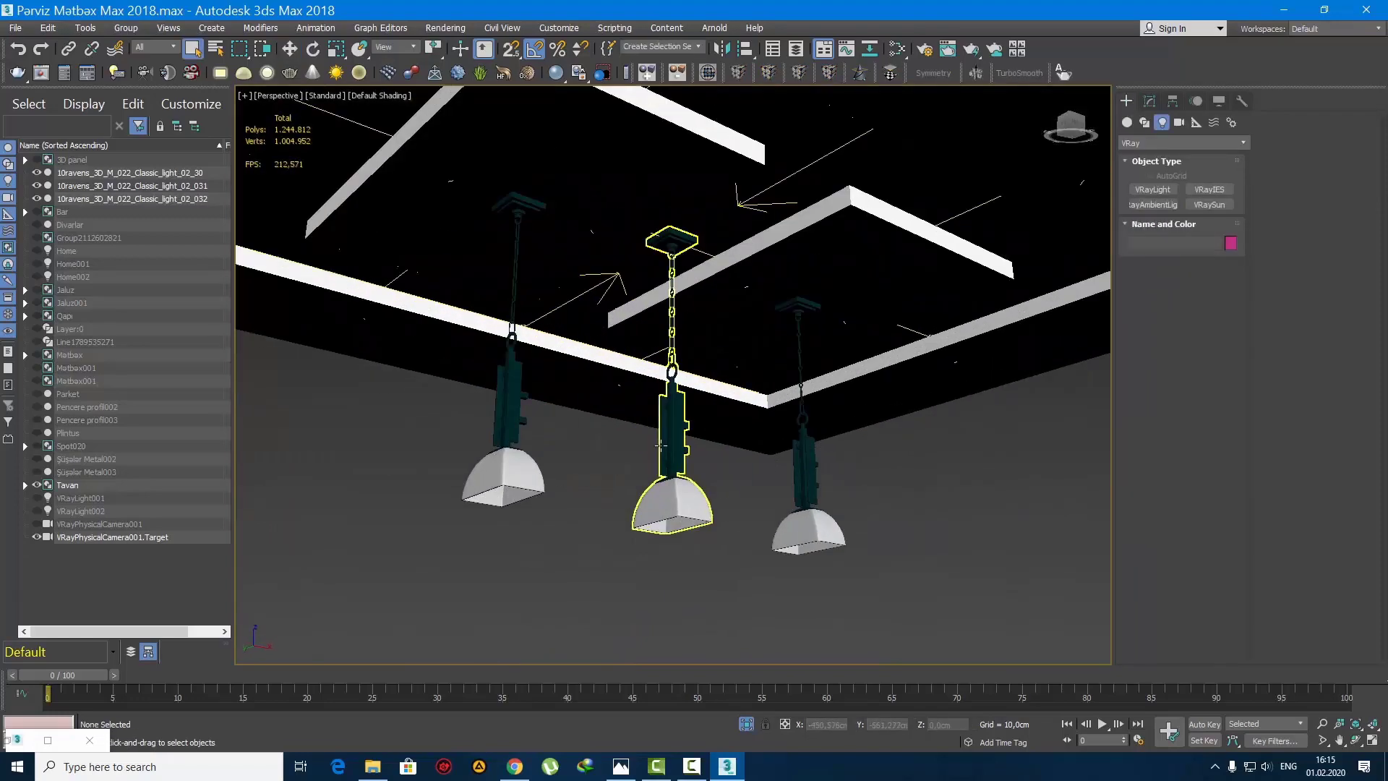
pyautogui.keyDown('alt'); pyautogui.moveTo(659, 438); pyautogui.dragTo(641, 398, button='middle'); pyautogui.keyUp('alt')
pyautogui.scroll(3, 642, 397)
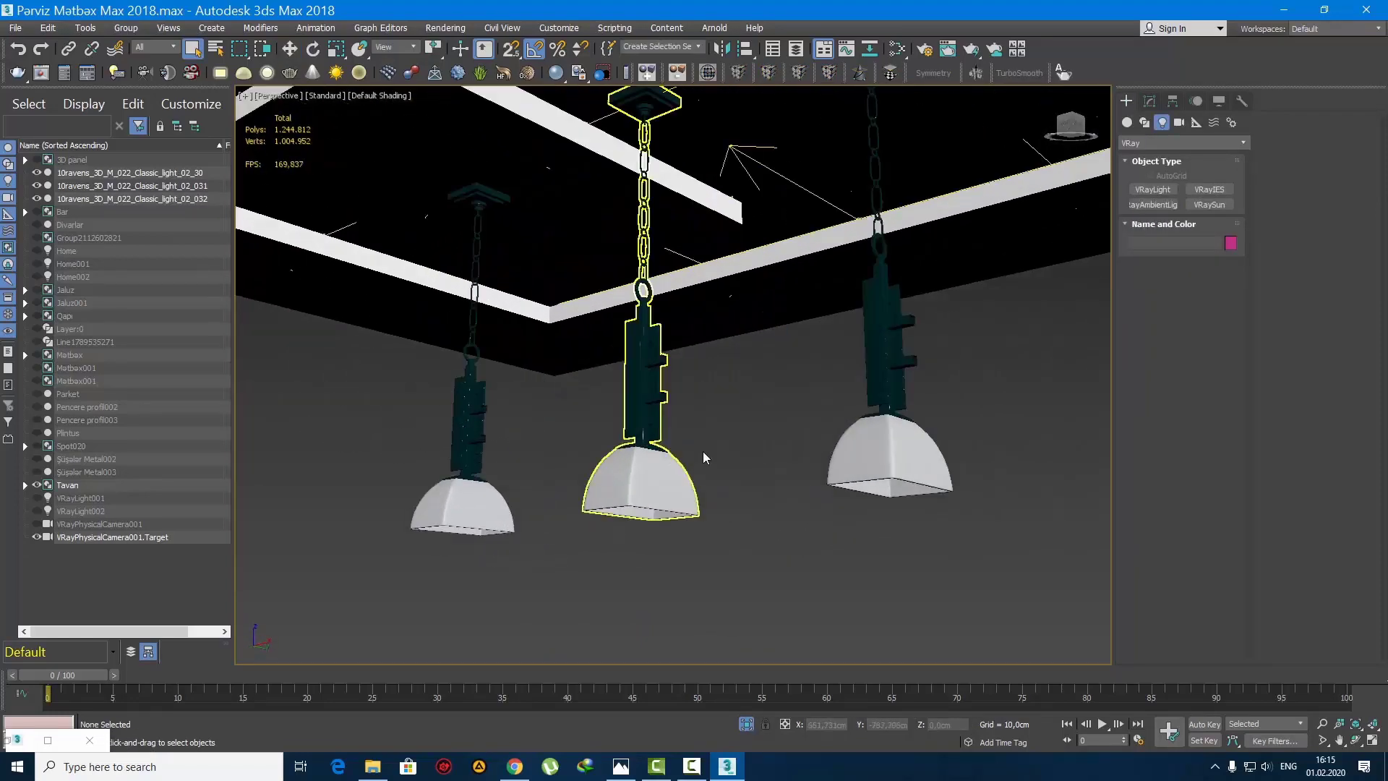
pyautogui.moveTo(882, 561); pyautogui.dragTo(428, 348)
pyautogui.click(125, 27)
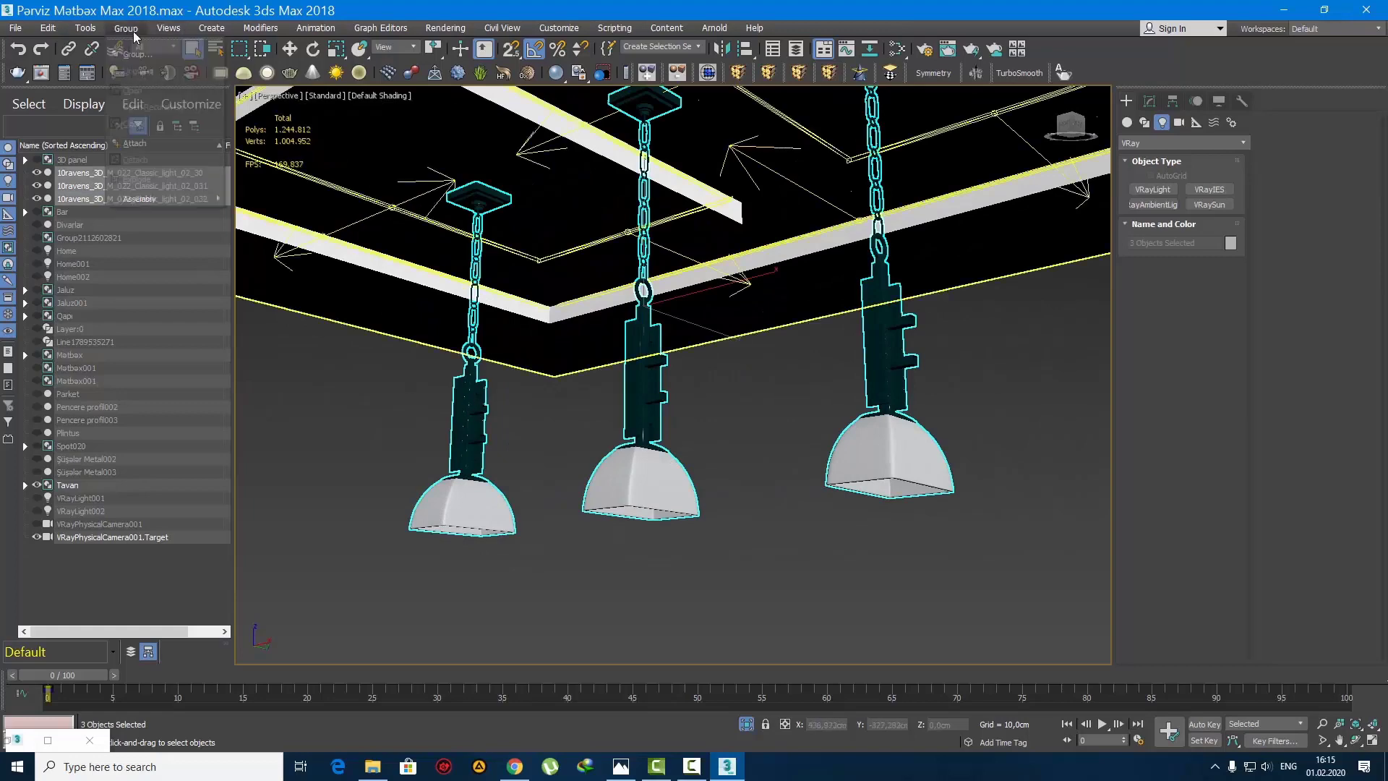
pyautogui.click(158, 145)
pyautogui.click(510, 225)
pyautogui.scroll(-7, 525, 240)
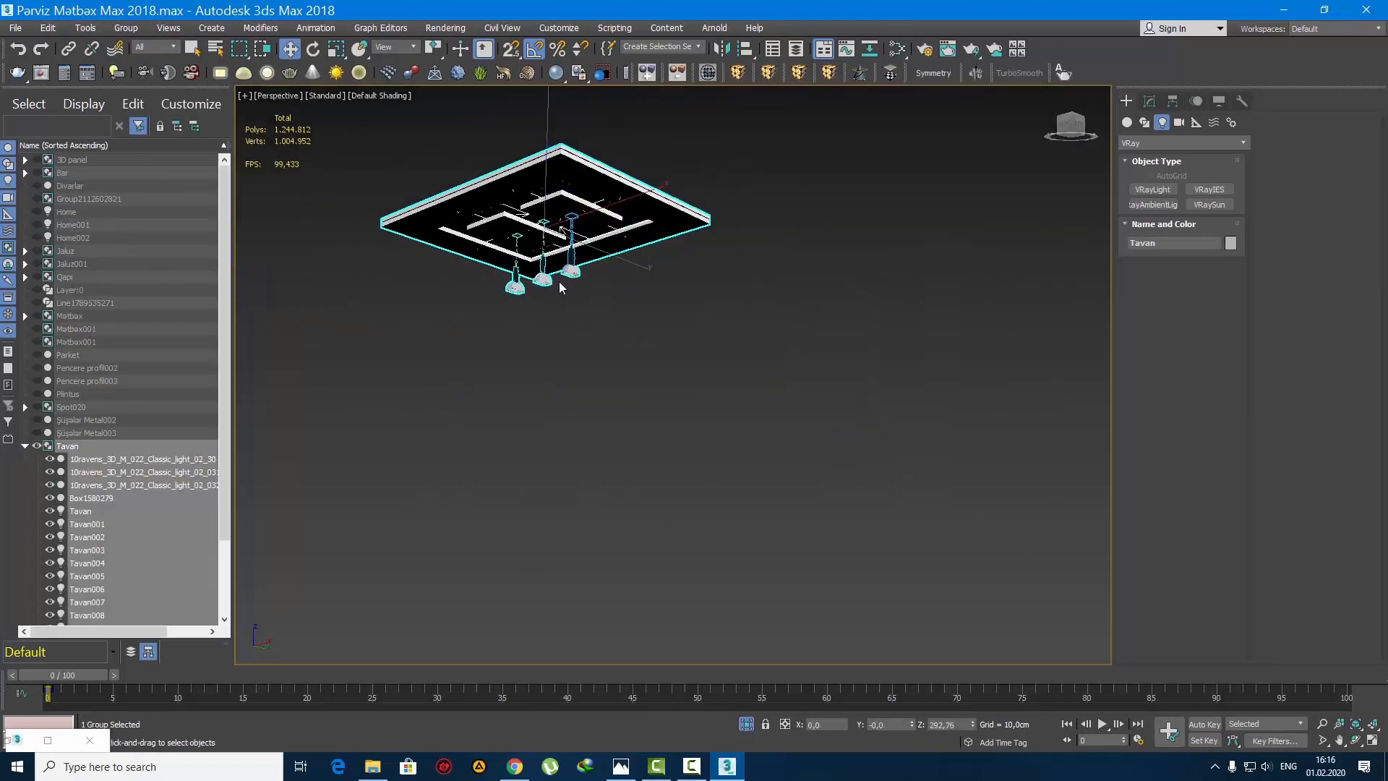
# Step: Unhide all objects and isolate the Tavan ceiling group together with the Spot020 light group
pyautogui.rightClick(571, 282)
pyautogui.click(635, 211)
pyautogui.keyDown('alt'); pyautogui.moveTo(604, 242); pyautogui.dragTo(621, 296, button='middle'); pyautogui.keyUp('alt')
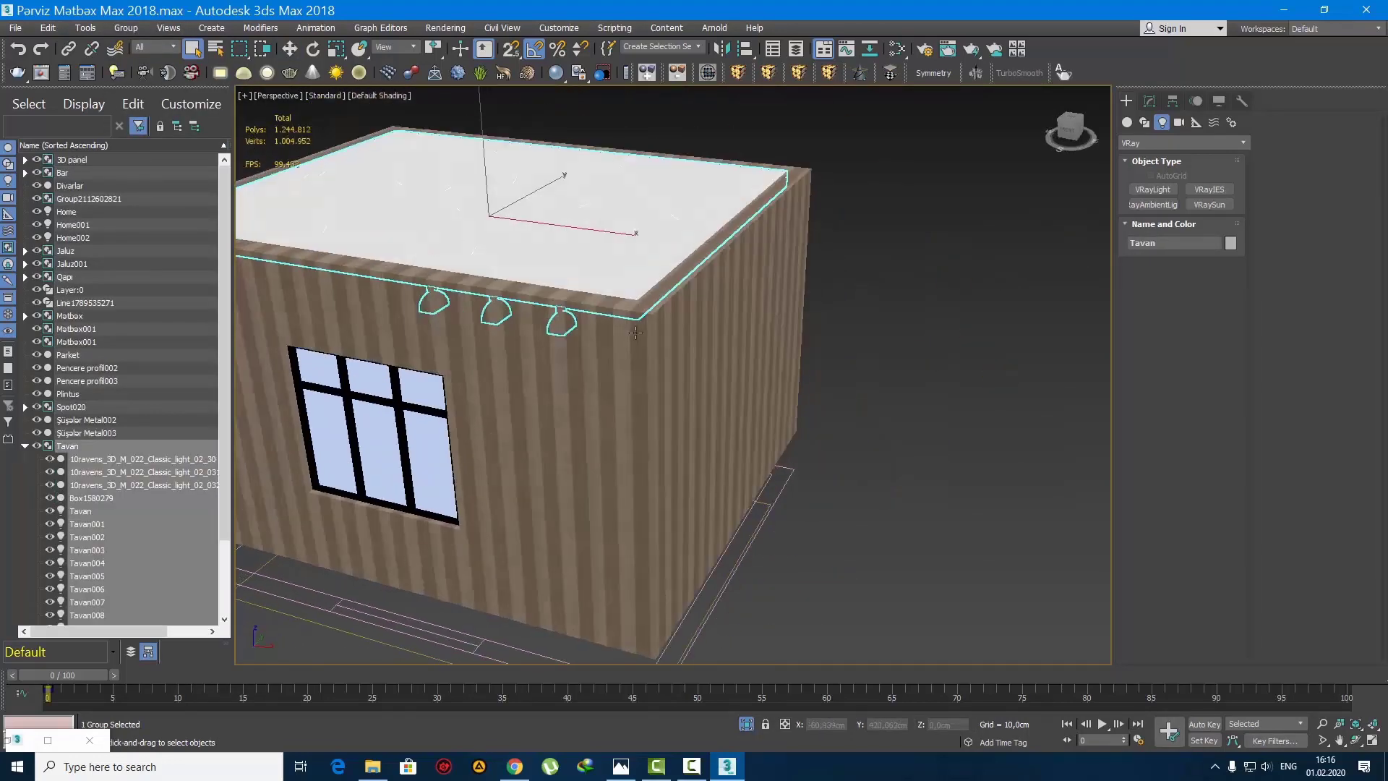
pyautogui.scroll(-5, 621, 297)
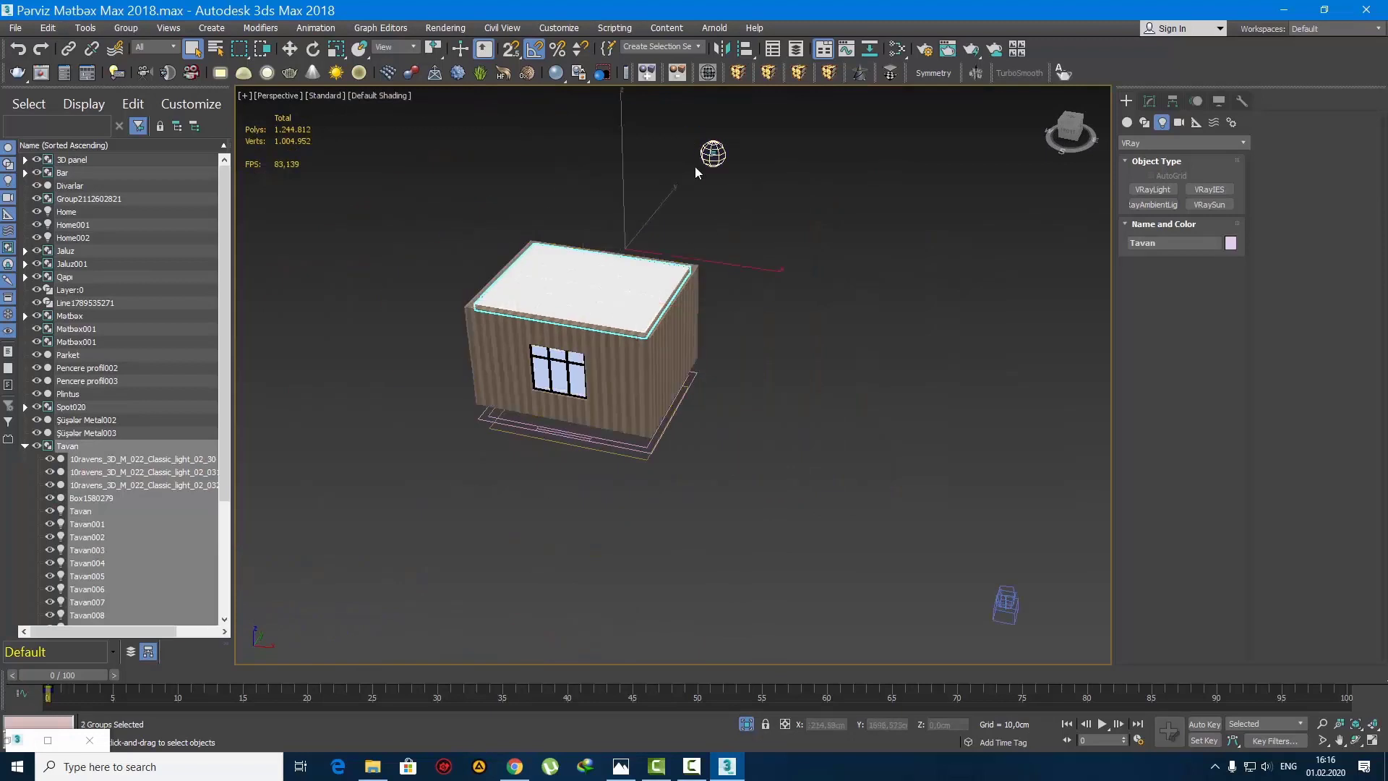
pyautogui.hotkey('alt', 'q')
pyautogui.click(771, 315)
# Step: In the wireframe top view, move Spot020 onto the ceiling's outer border near its upper-left corner, about X -139.2, Y 125 cm
pyautogui.press('t')
pyautogui.press('F3')
pyautogui.scroll(-3, 744, 310)
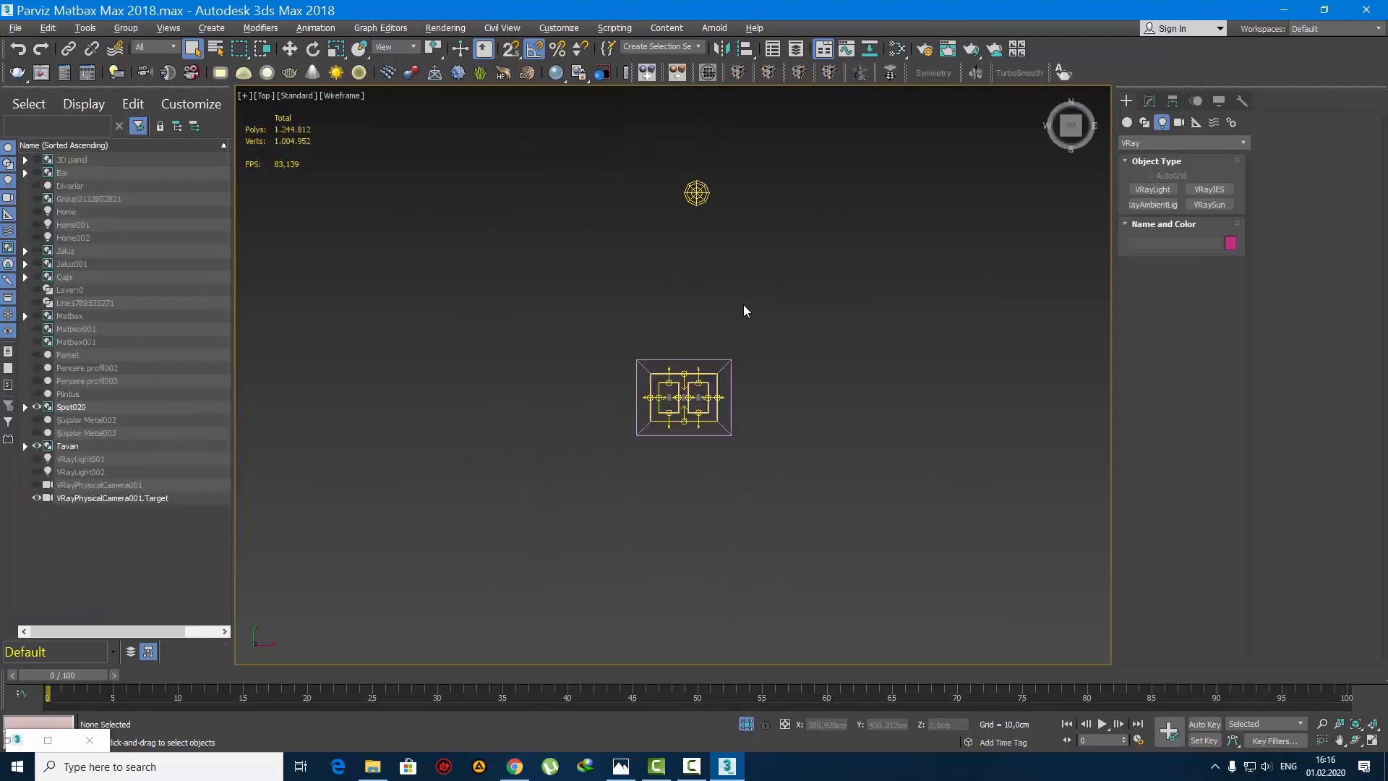
pyautogui.click(693, 194)
pyautogui.press('w')
pyautogui.moveTo(728, 174); pyautogui.dragTo(686, 356)
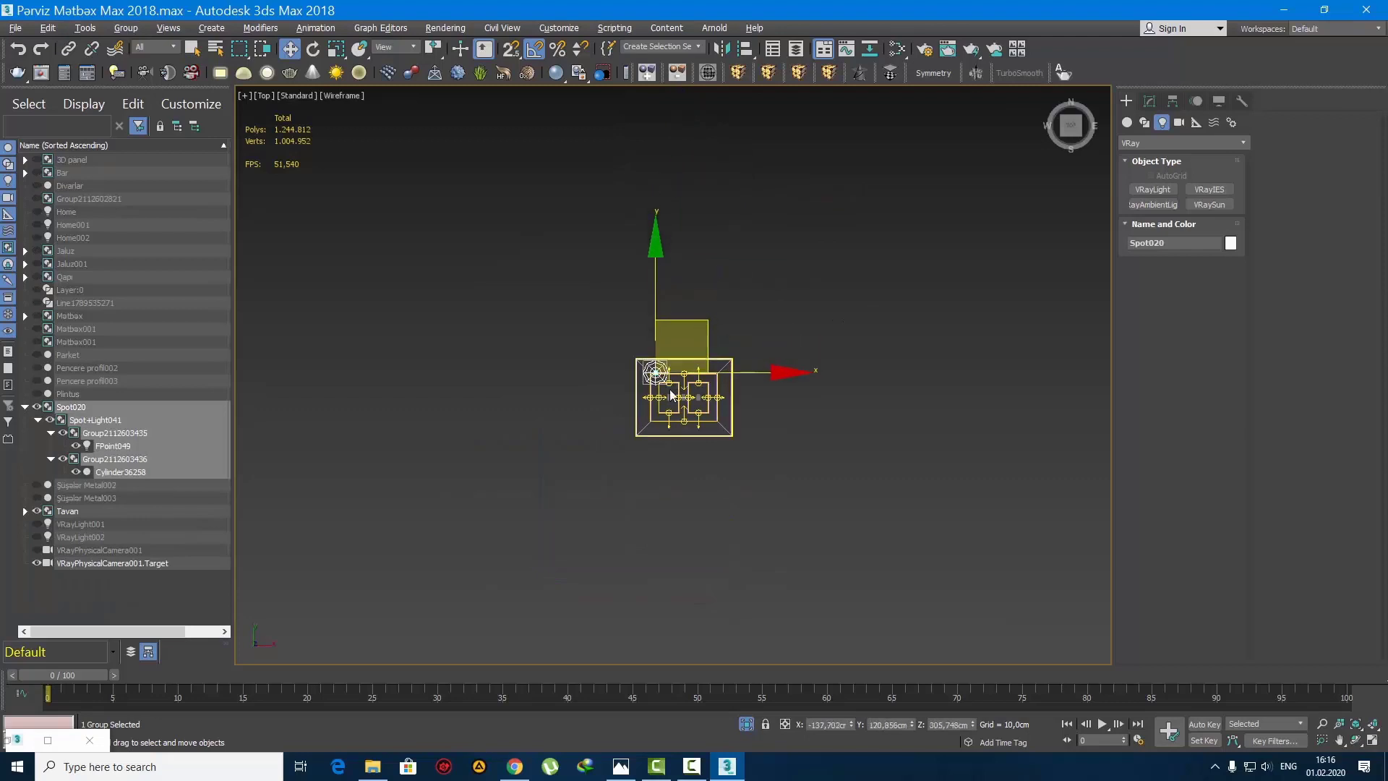
pyautogui.scroll(9, 666, 380)
pyautogui.scroll(4, 607, 344)
pyautogui.moveTo(525, 300); pyautogui.dragTo(568, 388, button='middle')
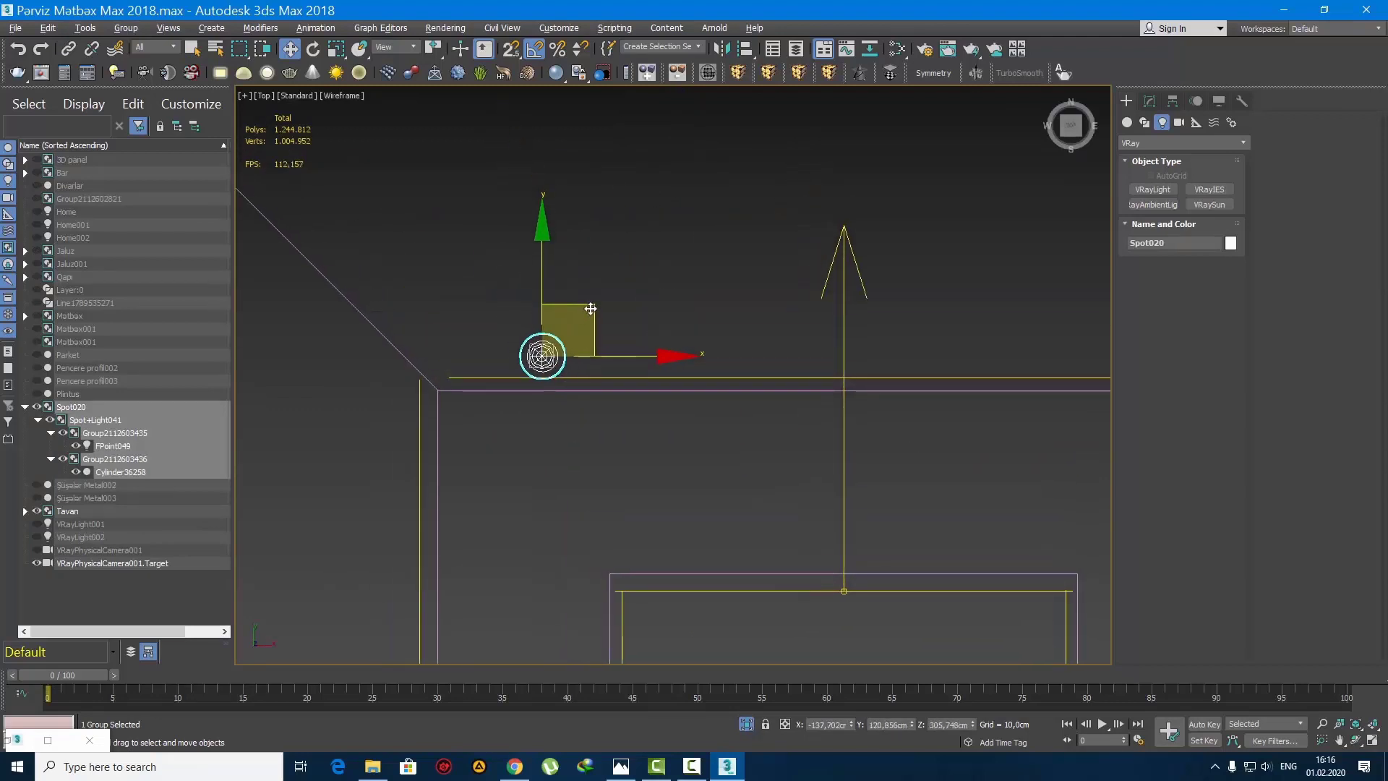
pyautogui.moveTo(590, 308); pyautogui.dragTo(584, 290)
pyautogui.scroll(-4, 586, 374)
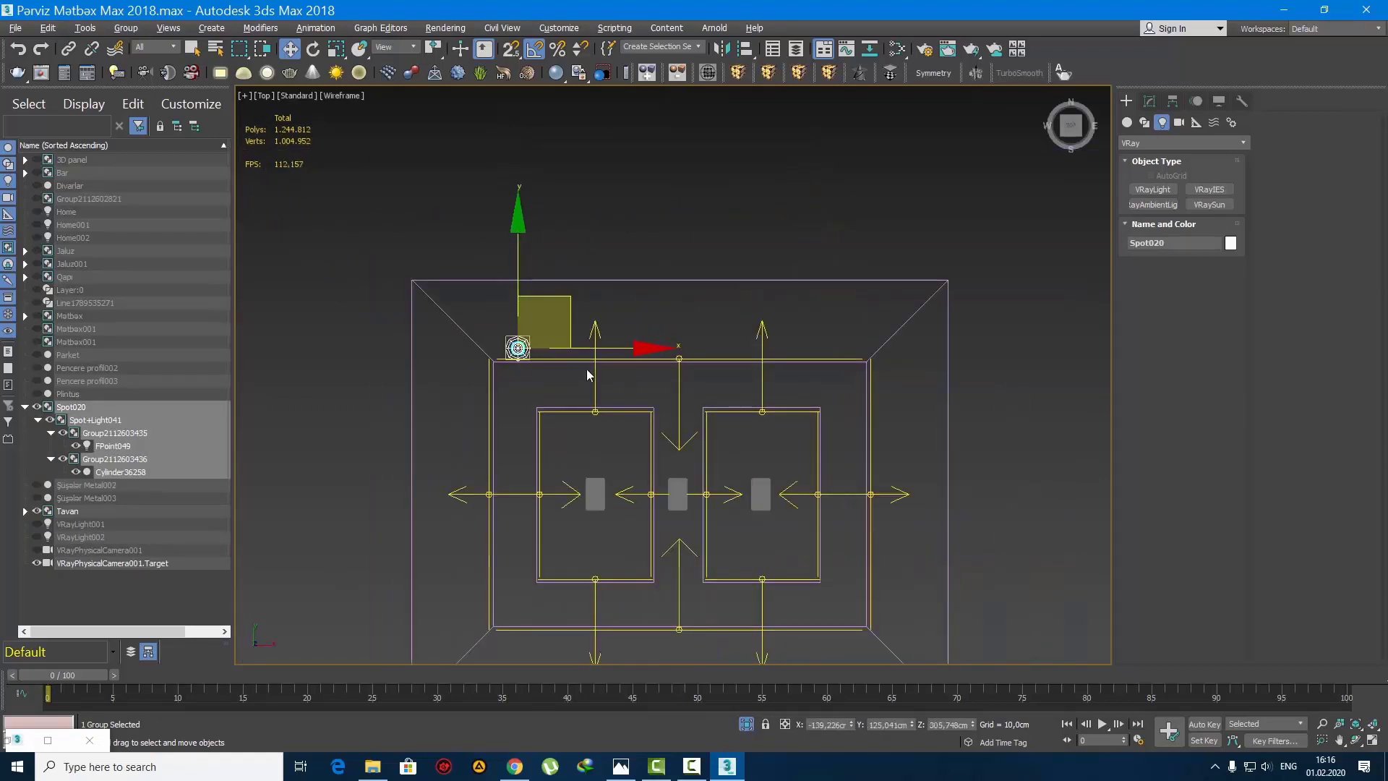
# Step: Copy the spotlight along X to the far end of the upper ceiling border and to the middle between them
pyautogui.moveTo(607, 348)
pyautogui.keyDown('shift'); pyautogui.mouseDown()
pyautogui.moveTo(940, 354)
pyautogui.moveTo(750, 353)
pyautogui.mouseUp(); pyautogui.keyUp('shift')
pyautogui.press('Return')
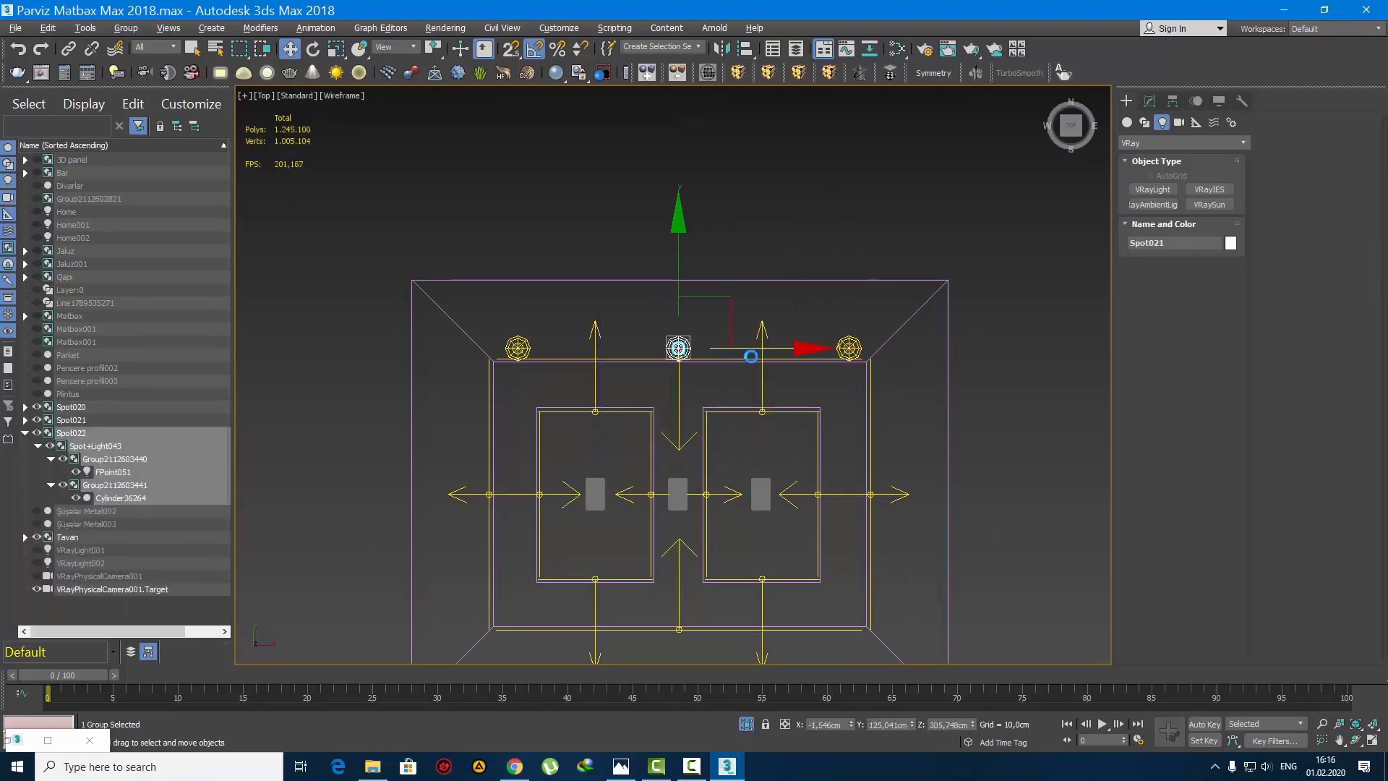
pyautogui.click(692, 450)
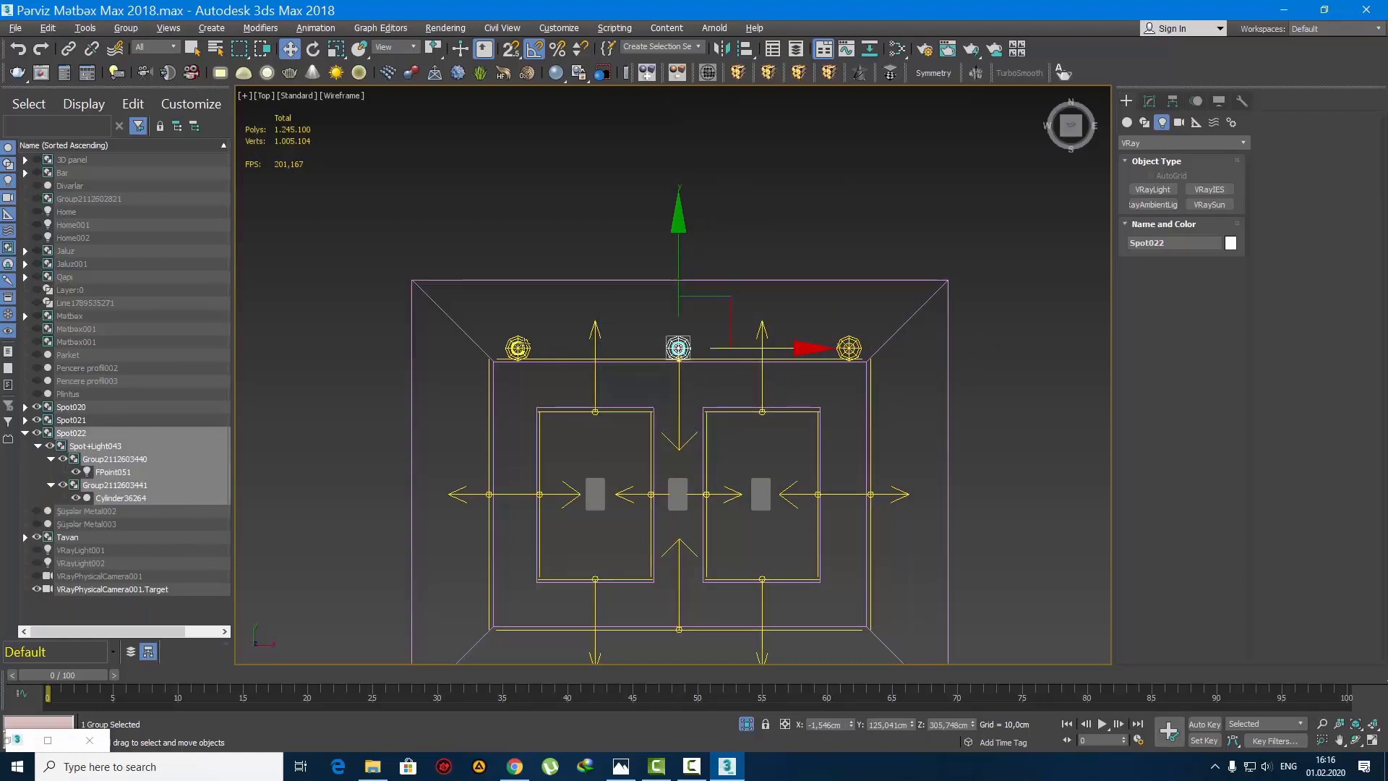
# Step: Select the three spotlights on the upper border and copy them along Y to the opposite ceiling border
pyautogui.keyDown('ctrl'); pyautogui.click(520, 347); pyautogui.keyUp('ctrl')
pyautogui.keyDown('ctrl'); pyautogui.click(849, 348); pyautogui.keyUp('ctrl')
pyautogui.moveTo(742, 403); pyautogui.dragTo(754, 303, button='middle')
pyautogui.scroll(5, 700, 254)
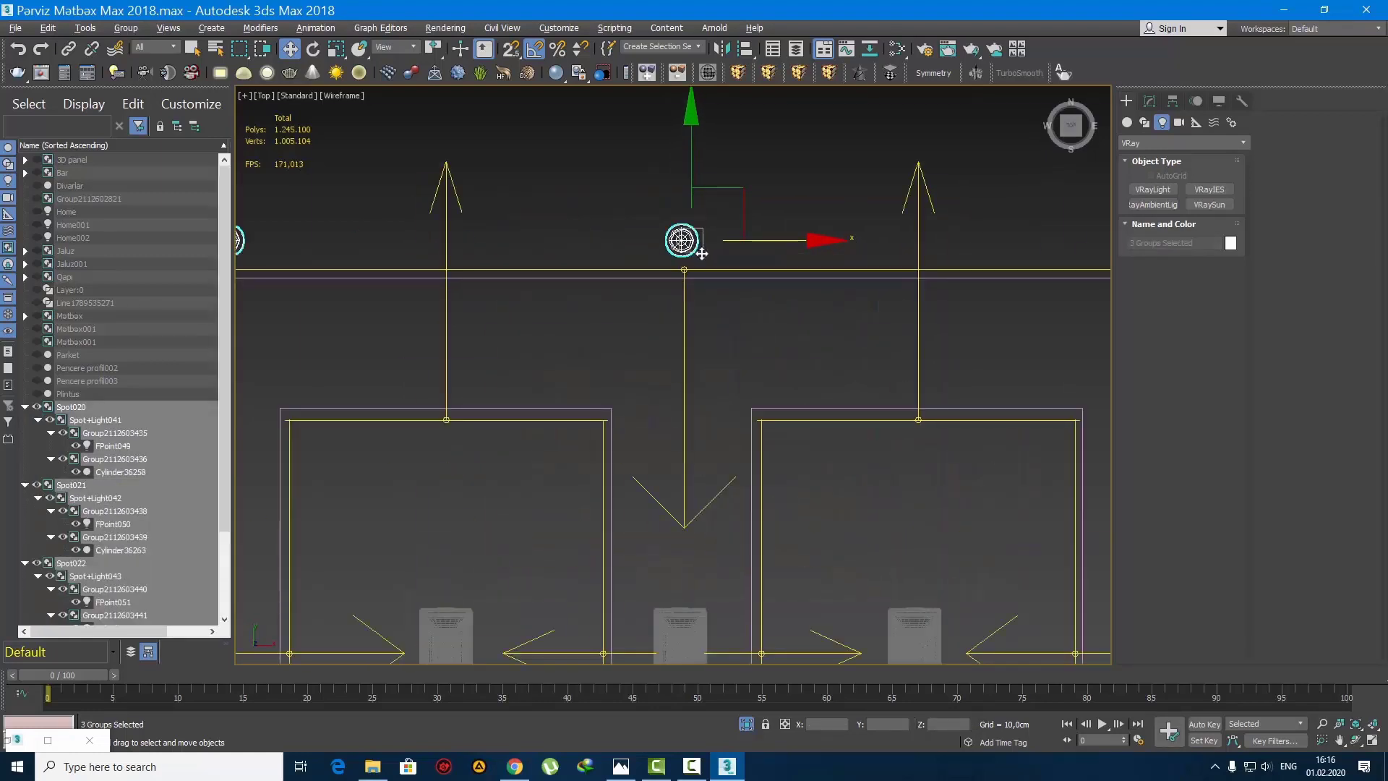
pyautogui.scroll(-5, 702, 254)
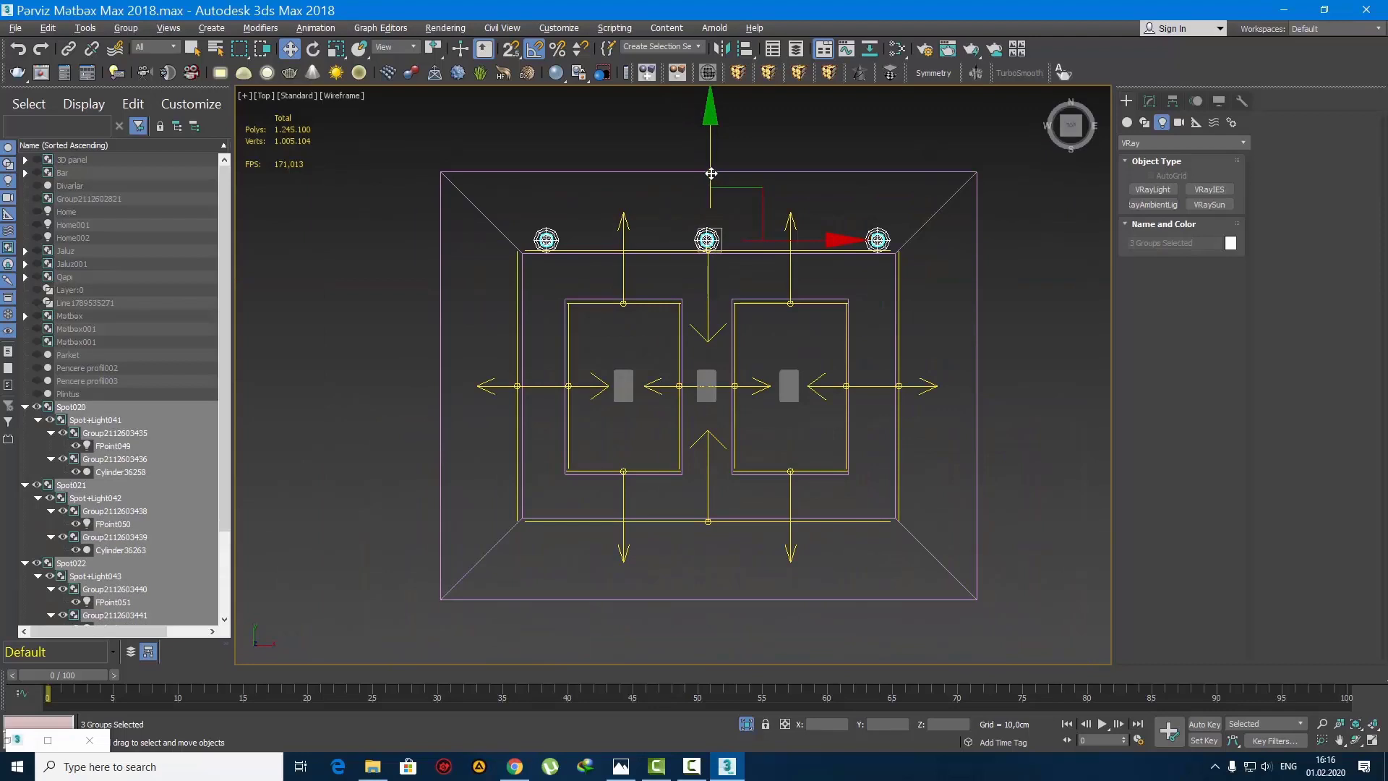
pyautogui.moveTo(711, 174); pyautogui.dragTo(707, 463)
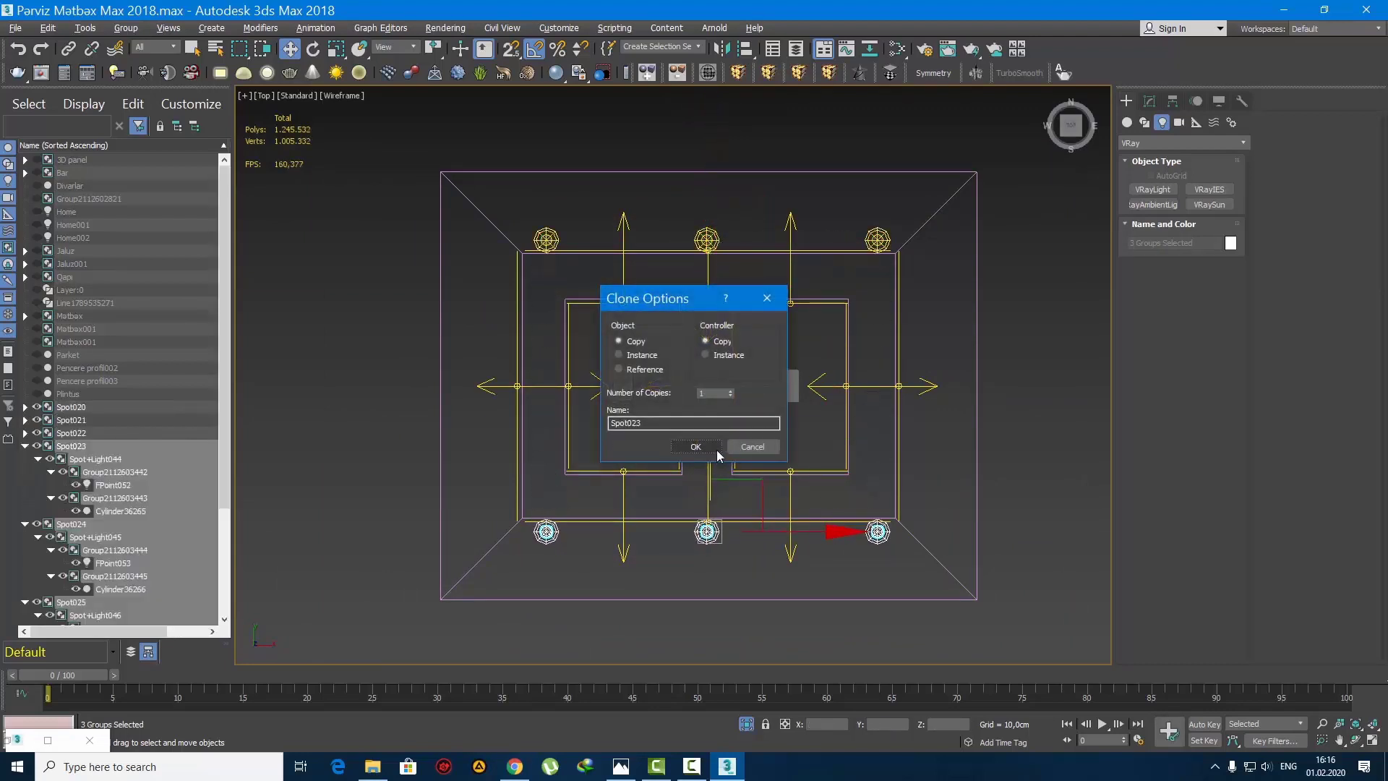
pyautogui.click(707, 450)
# Step: Deselect the spotlights and view the ceiling's underside in a shaded perspective view
pyautogui.press('q')
pyautogui.press('p')
pyautogui.press('z')
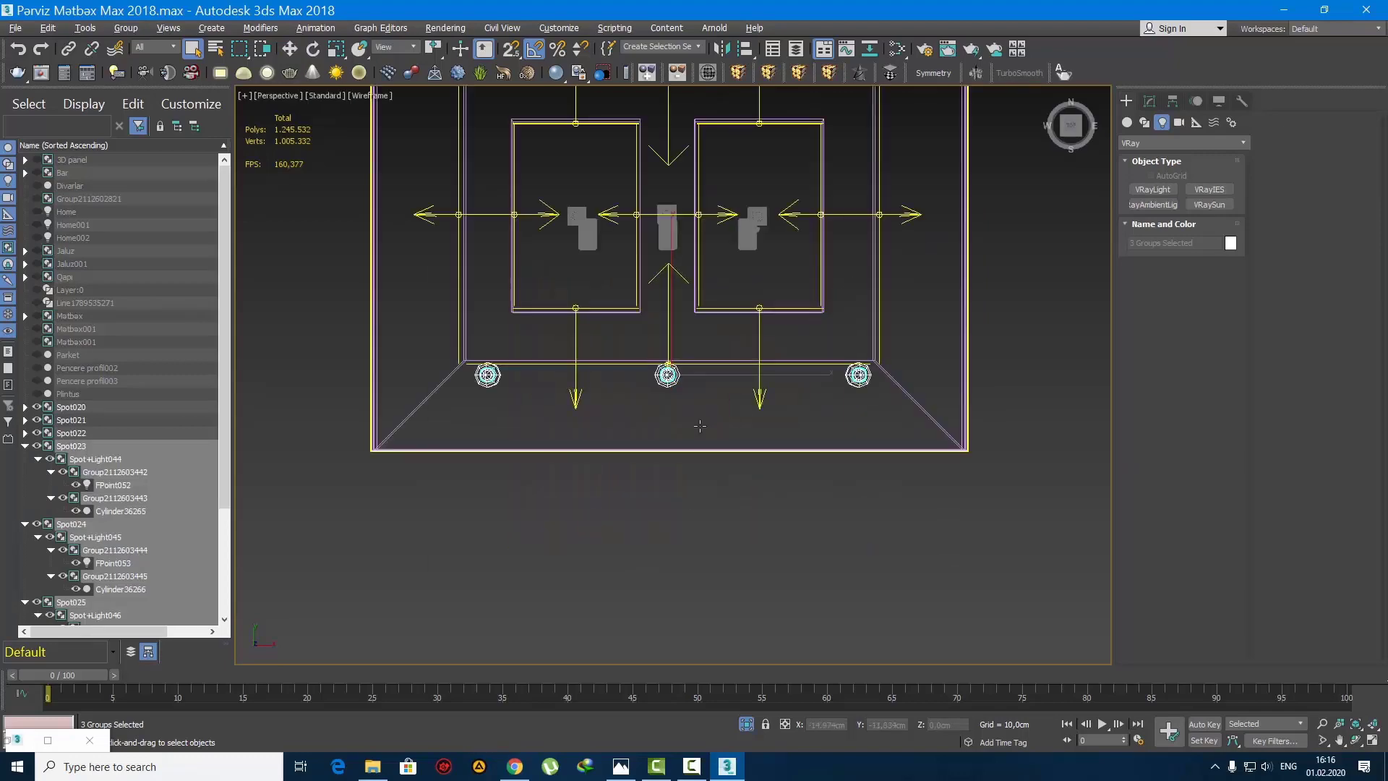
pyautogui.press('F3')
pyautogui.keyDown('alt'); pyautogui.moveTo(707, 423); pyautogui.dragTo(810, 276, button='middle'); pyautogui.keyUp('alt')
pyautogui.scroll(-8, 753, 387)
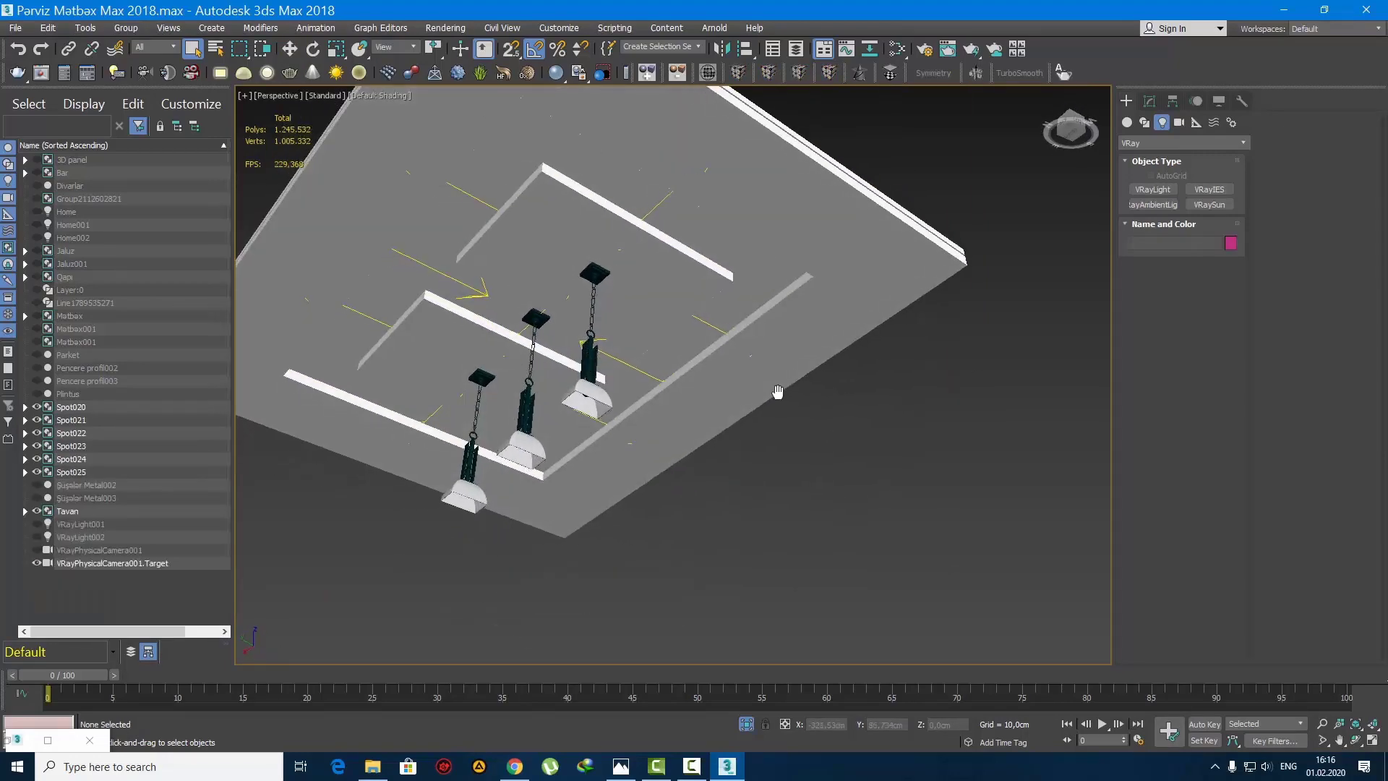
# Step: Select the six spotlights and lower them about 23 cm to the underside of the suspended ceiling
pyautogui.moveTo(889, 505); pyautogui.dragTo(531, 247)
pyautogui.scroll(10, 661, 280)
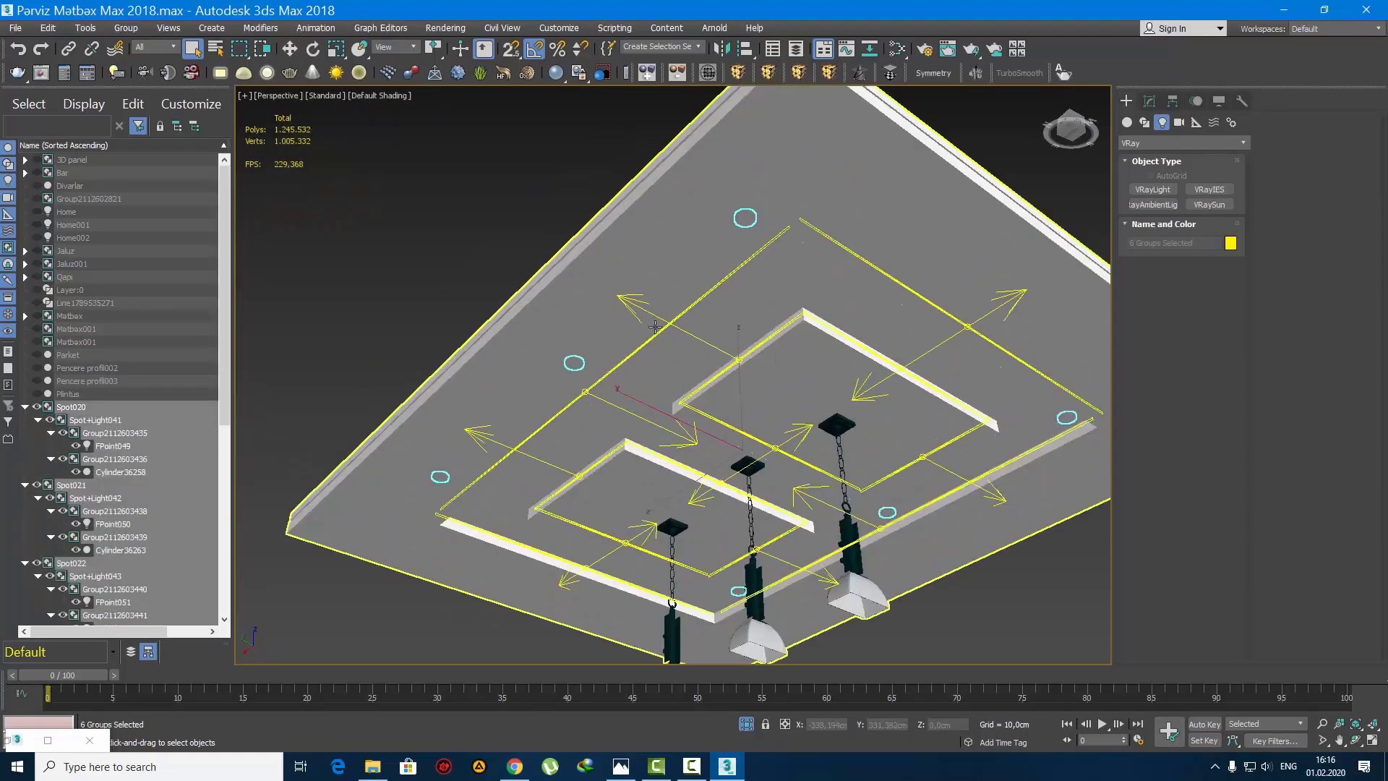
pyautogui.press('w')
pyautogui.moveTo(806, 461); pyautogui.dragTo(786, 538)
pyautogui.press('F4')
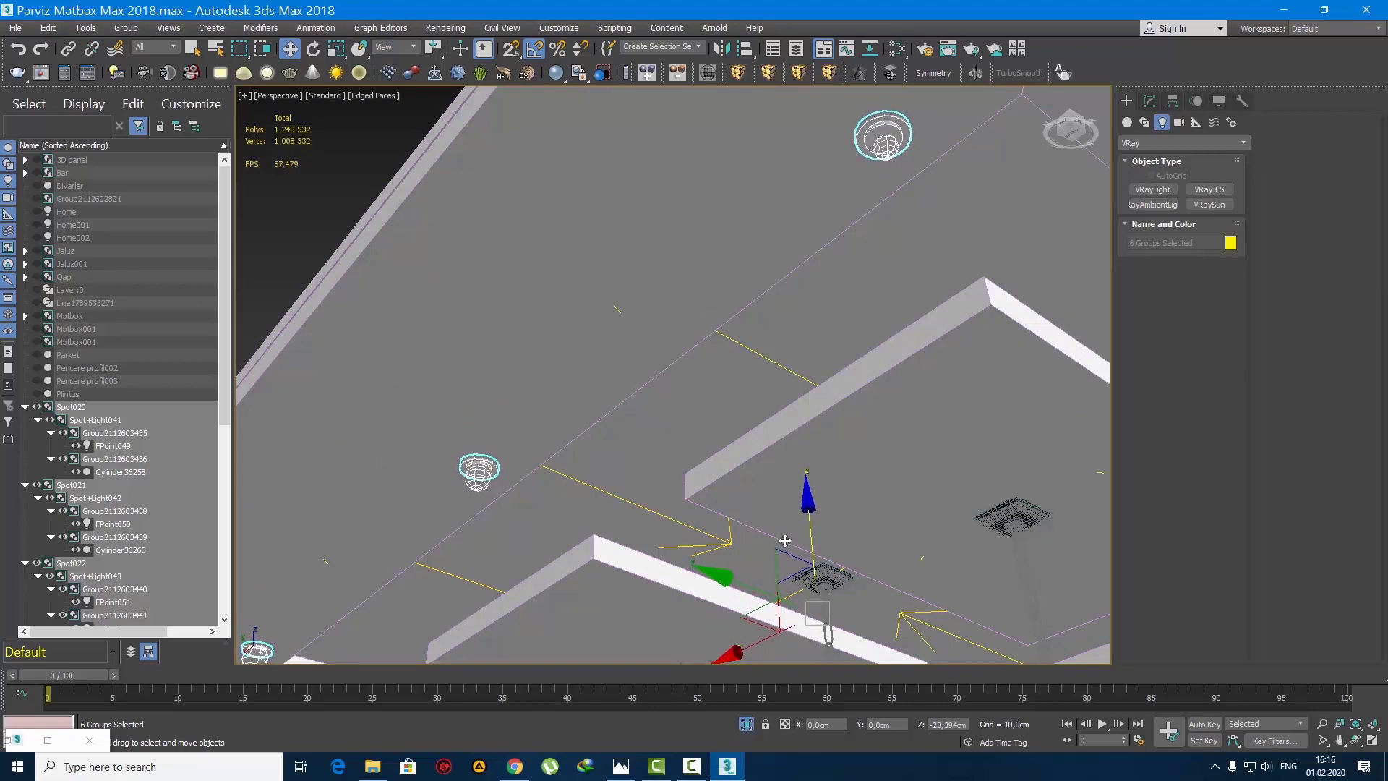
pyautogui.press('z')
pyautogui.moveTo(683, 536); pyautogui.dragTo(751, 426, button='middle')
pyautogui.scroll(5, 679, 457)
# Step: Attach the six selected spotlight groups to the Tavan ceiling group
pyautogui.click(127, 27)
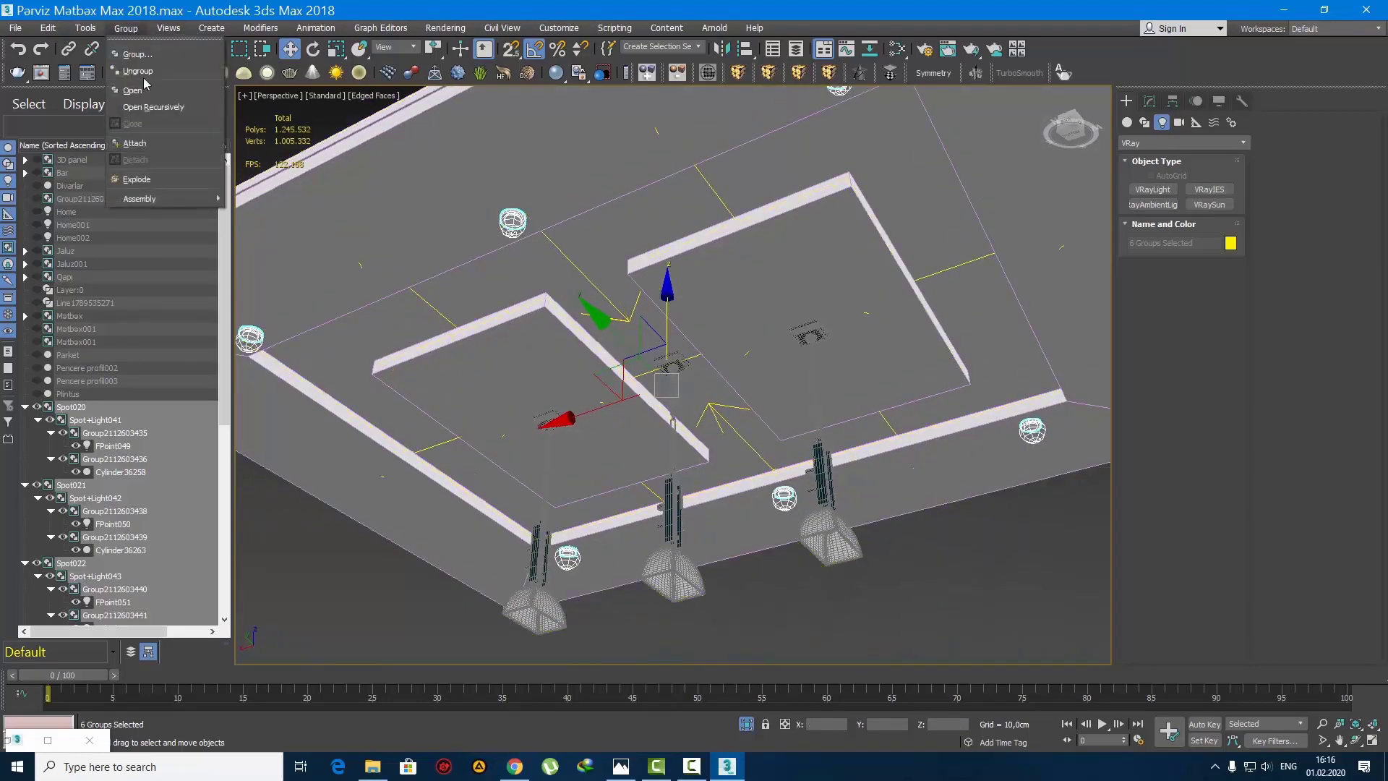
pyautogui.click(137, 141)
pyautogui.click(620, 240)
pyautogui.press('q')
pyautogui.scroll(-5, 679, 300)
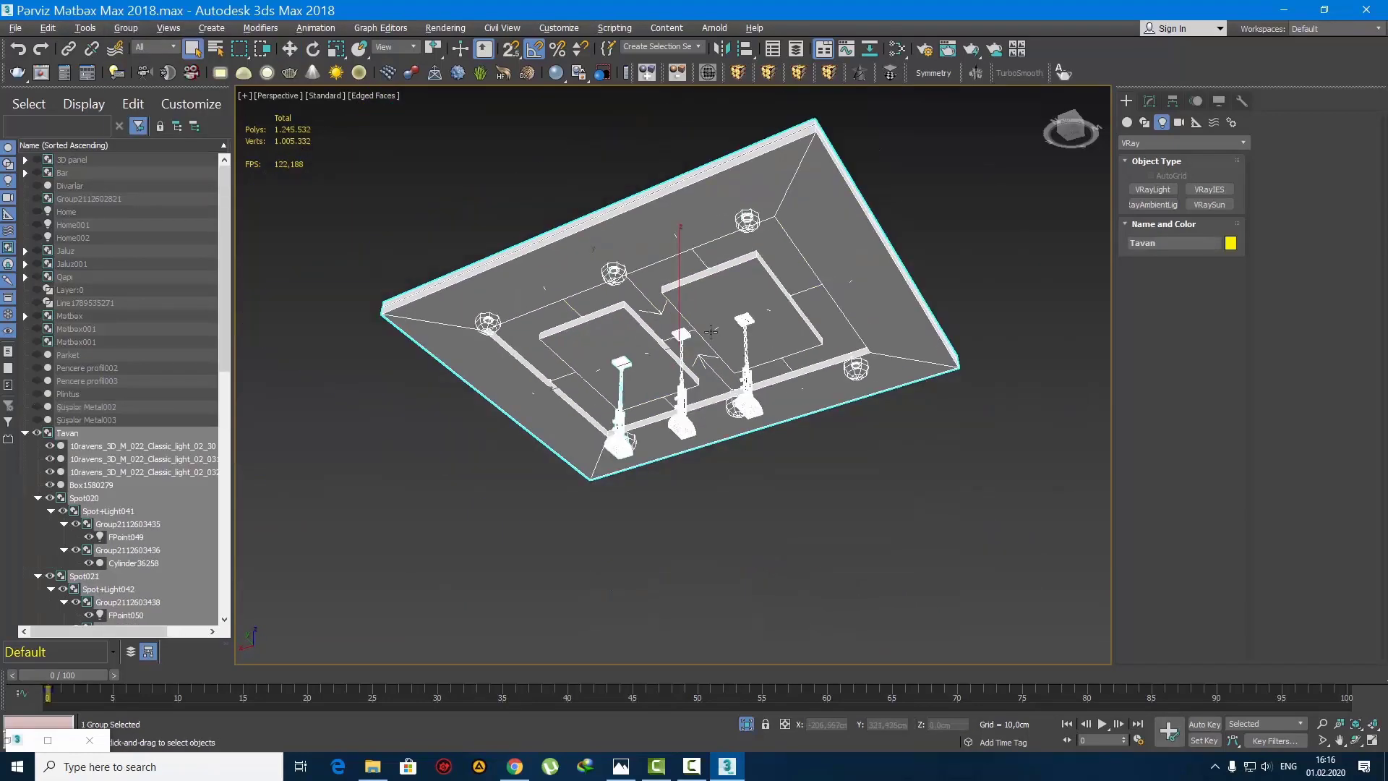
# Step: Deselect the ceiling and unhide all the kitchen objects in the top view
pyautogui.keyDown('alt'); pyautogui.moveTo(694, 318); pyautogui.dragTo(802, 361, button='middle'); pyautogui.keyUp('alt')
pyautogui.click(864, 378)
pyautogui.scroll(3, 672, 368)
pyautogui.press('c')
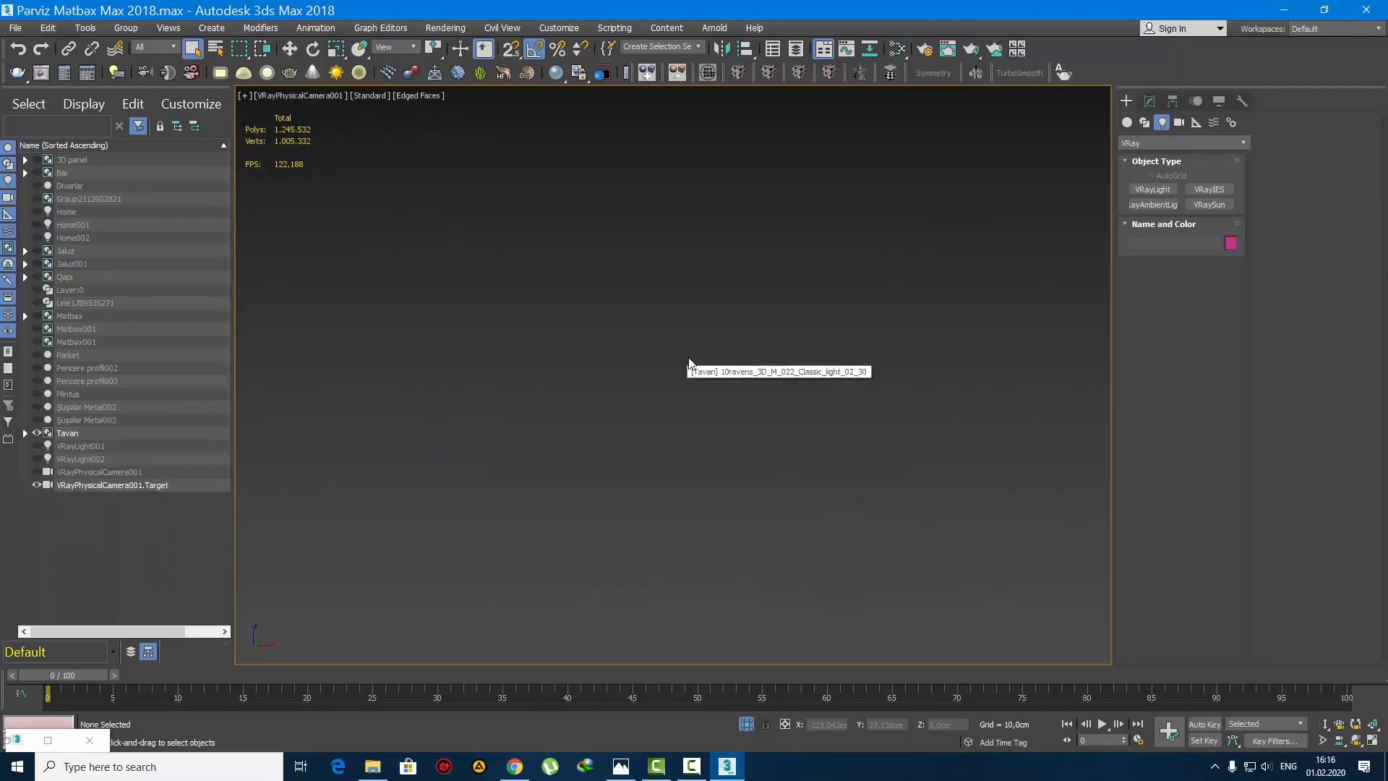
pyautogui.press('t')
pyautogui.rightClick(673, 333)
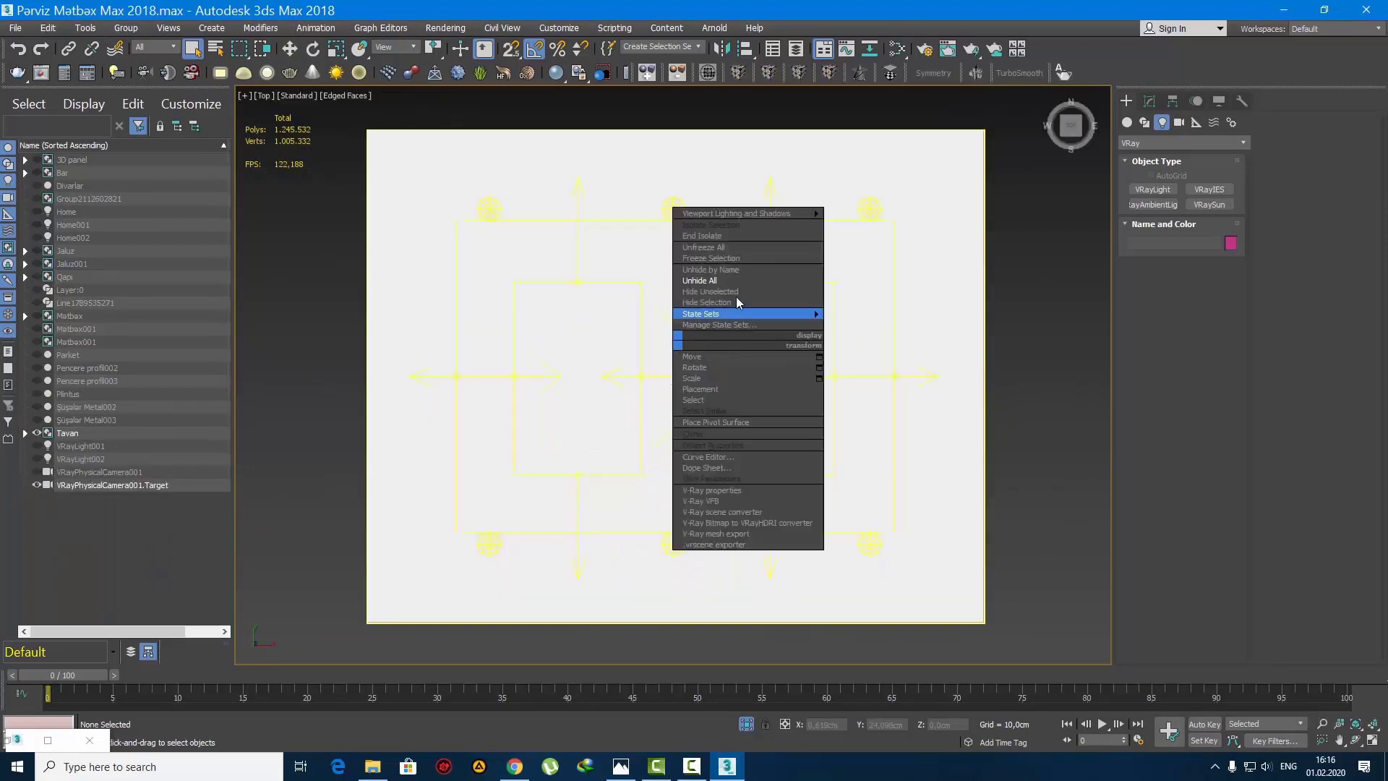
pyautogui.click(698, 312)
pyautogui.scroll(-5, 692, 365)
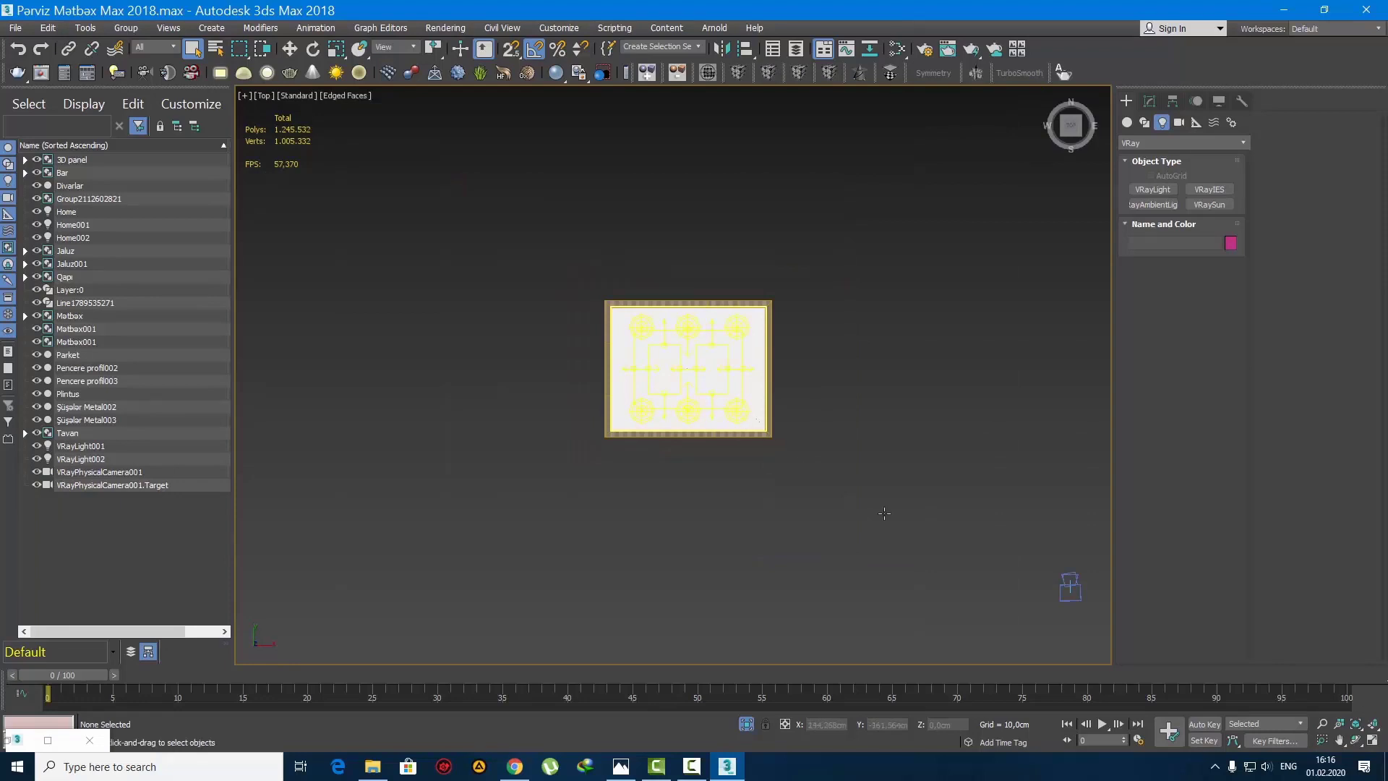
# Step: In the top view, move VRayPhysicalCamera001 together with its target to just outside the middle of the kitchen's lower wall
pyautogui.moveTo(1001, 580); pyautogui.dragTo(897, 546, button='middle')
pyautogui.click(967, 553)
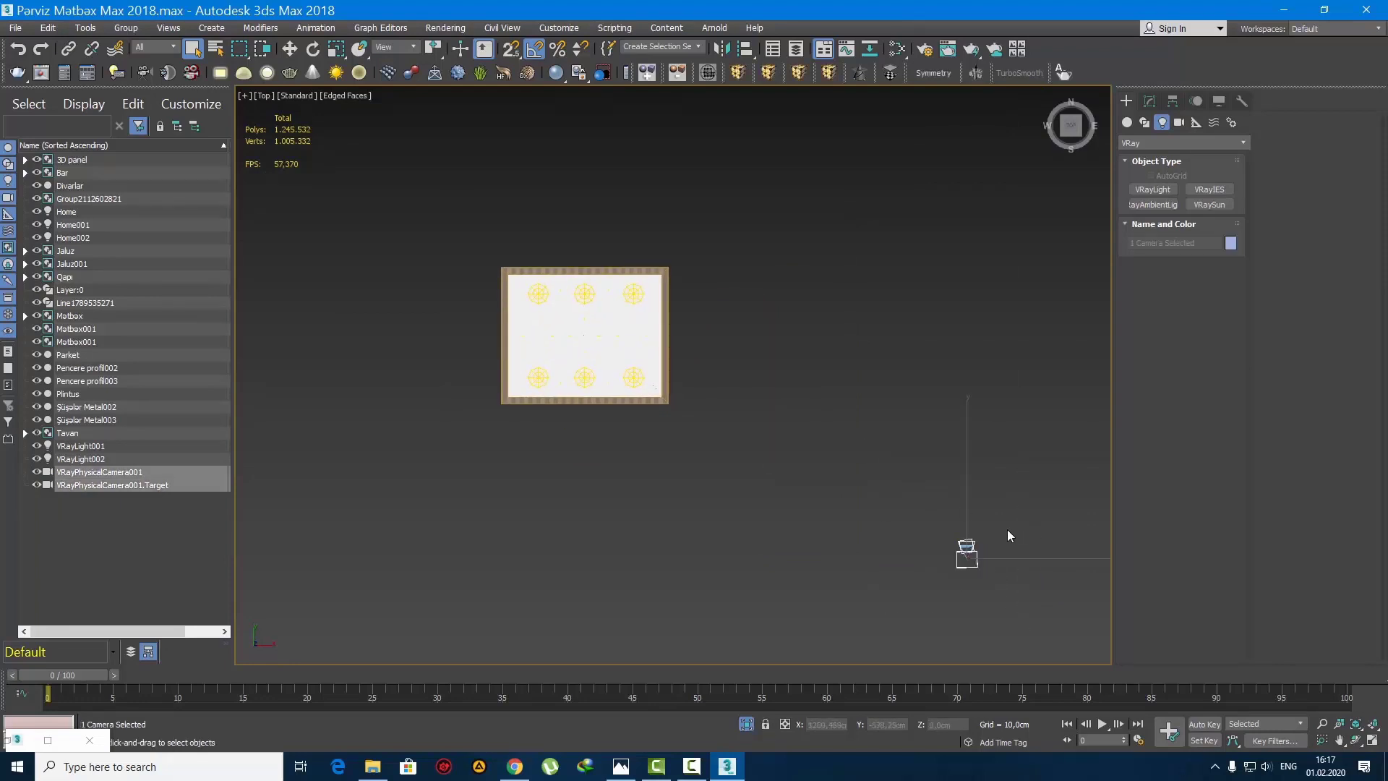
pyautogui.press('w')
pyautogui.moveTo(967, 554); pyautogui.dragTo(627, 493)
pyautogui.click(626, 497)
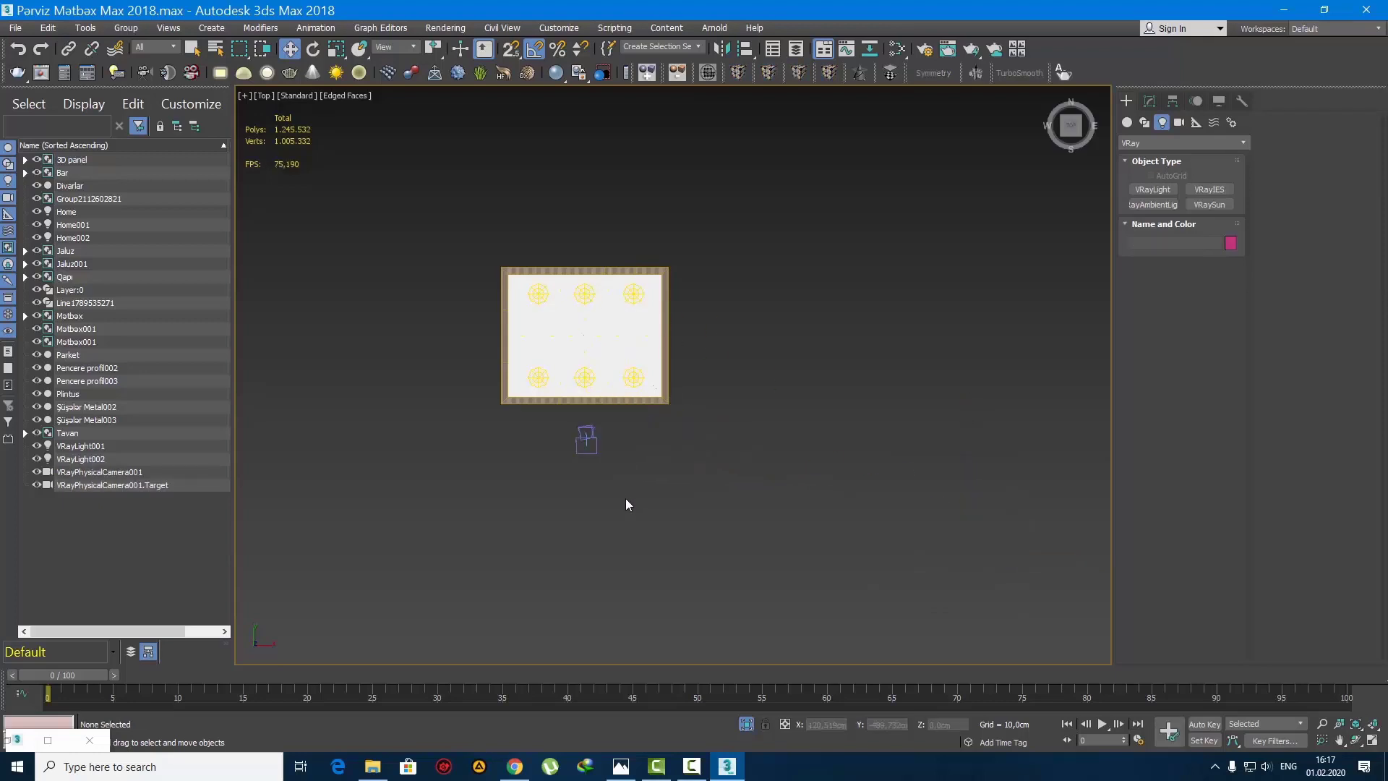
pyautogui.press('l')
pyautogui.scroll(5, 698, 452)
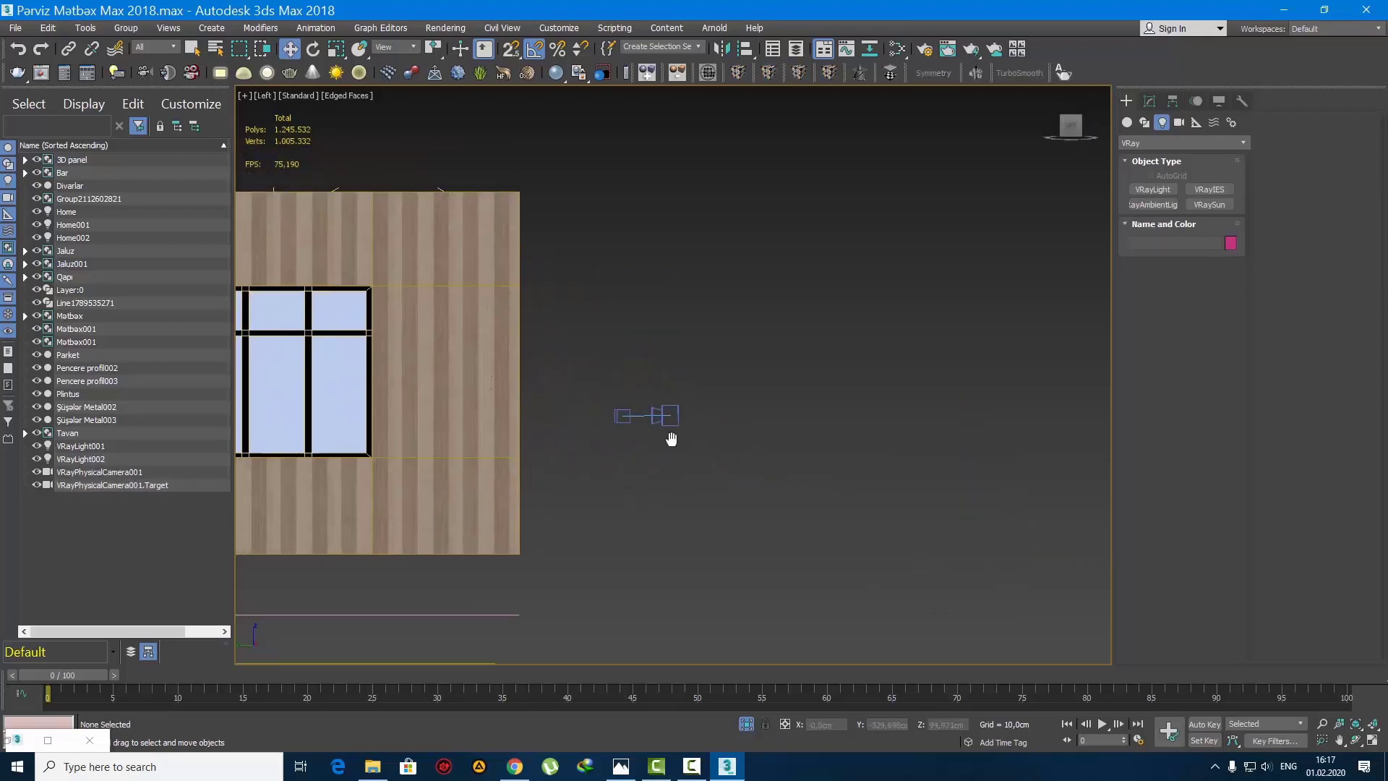
pyautogui.press('t')
pyautogui.moveTo(748, 499); pyautogui.dragTo(691, 517, button='middle')
pyautogui.scroll(3, 691, 517)
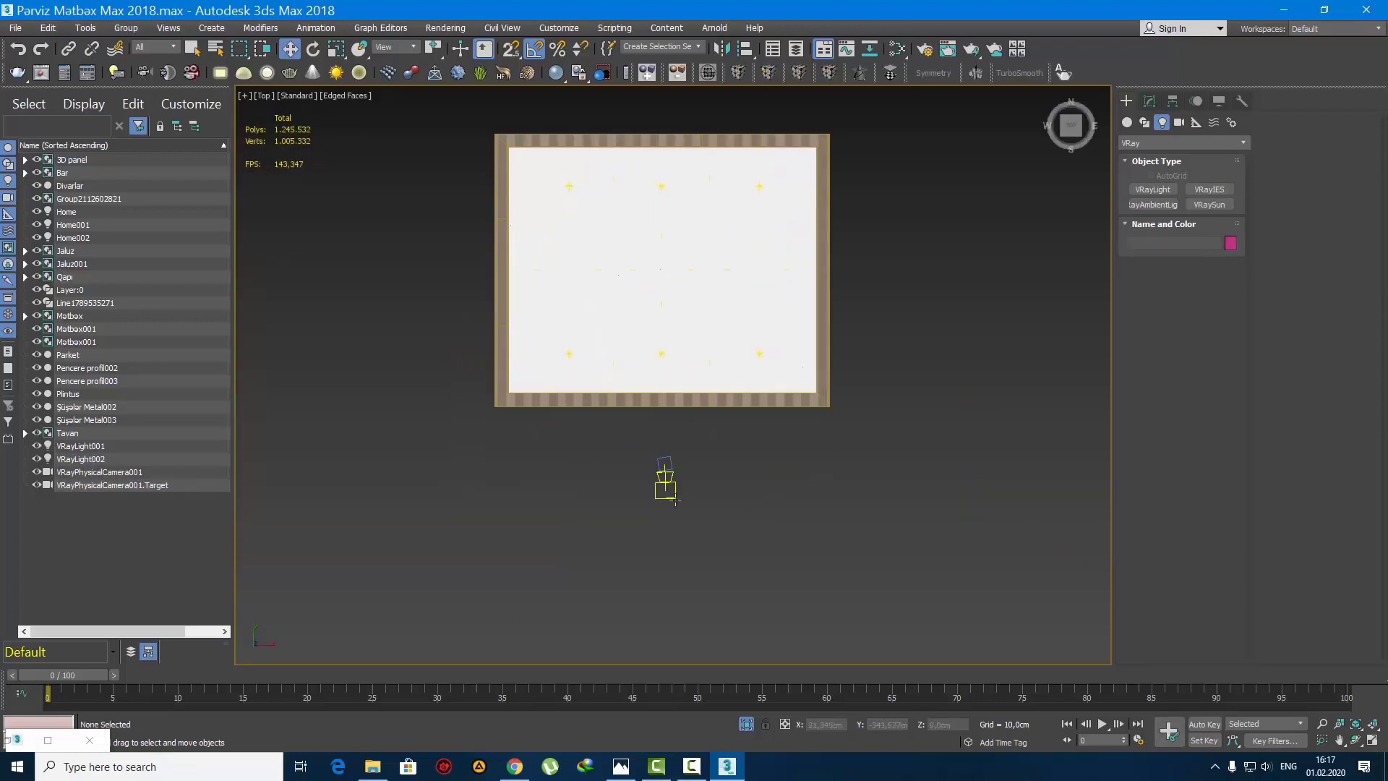
# Step: In the wireframe top view, move only the camera body around its target so it aims diagonally toward the lower right
pyautogui.click(671, 497)
pyautogui.click(1149, 101)
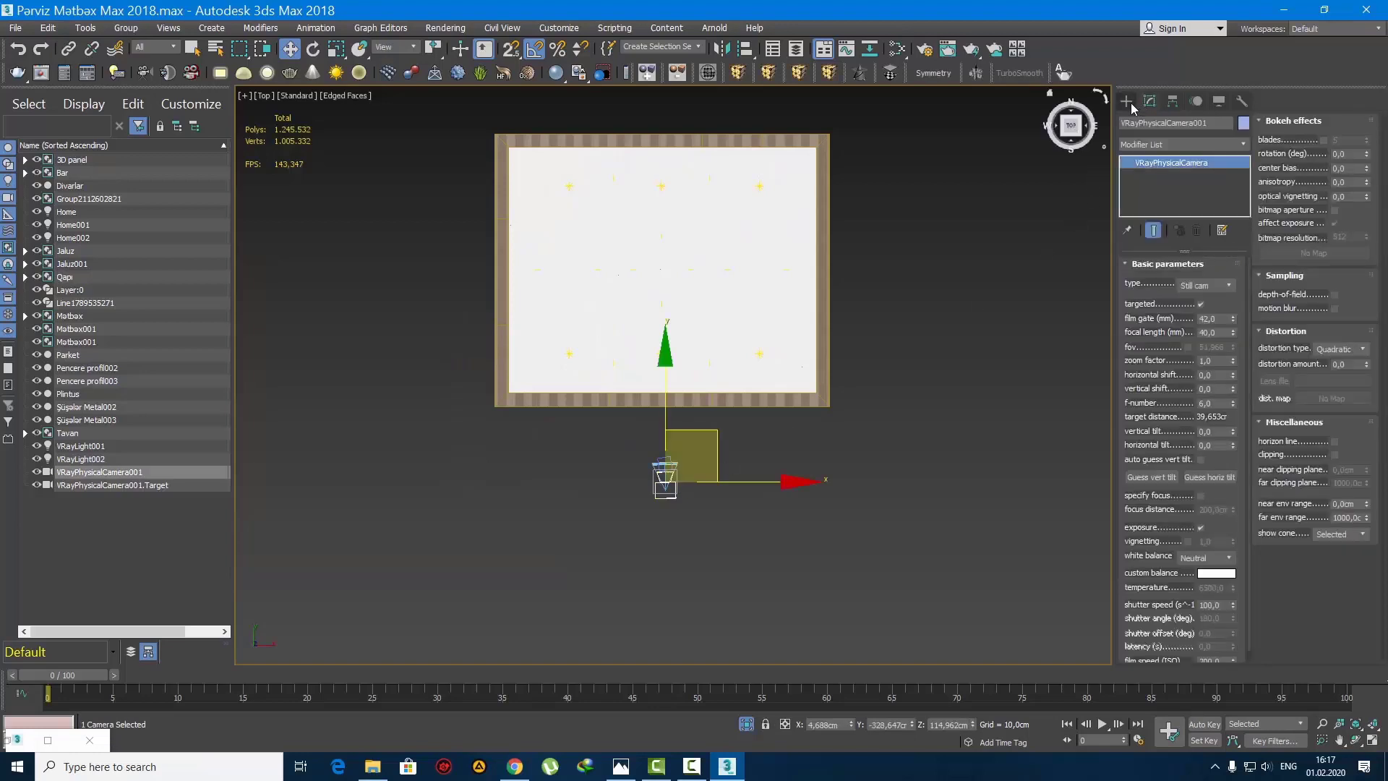
pyautogui.click(1127, 103)
pyautogui.moveTo(727, 505); pyautogui.dragTo(753, 584, button='middle')
pyautogui.press('F3')
pyautogui.click(757, 628)
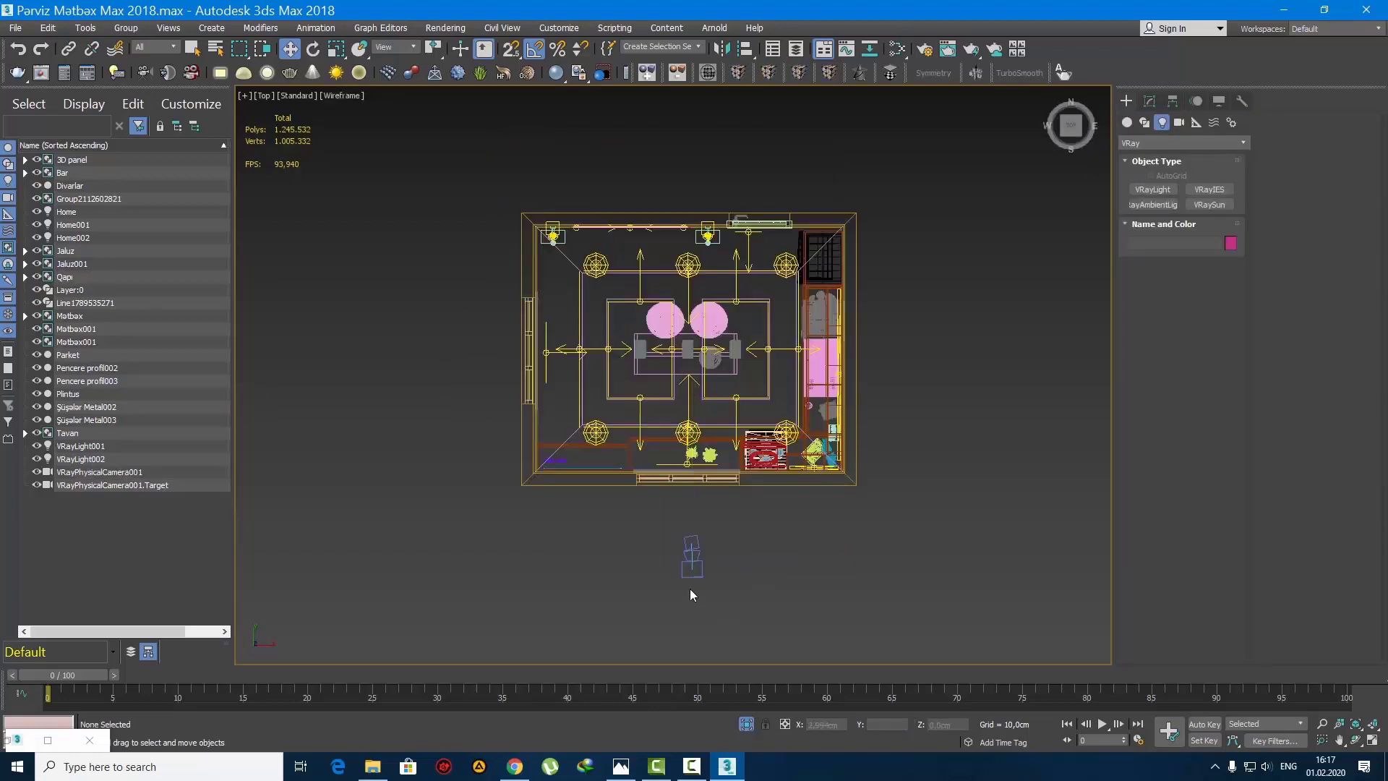
pyautogui.click(692, 567)
pyautogui.scroll(3, 703, 563)
pyautogui.moveTo(732, 505); pyautogui.dragTo(710, 477)
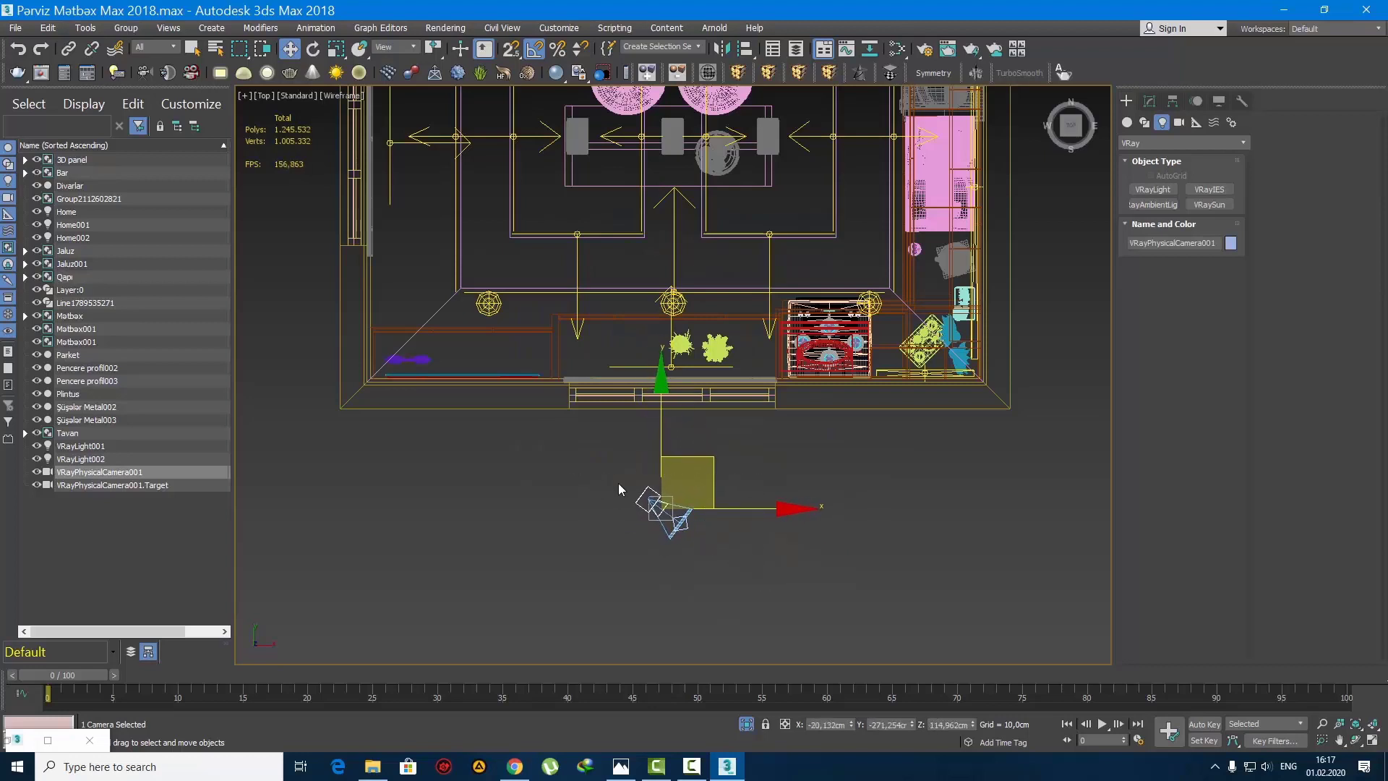
# Step: Limit selection to cameras and move the camera with its target into the room's upper-left corner
pyautogui.scroll(-3, 618, 483)
pyautogui.click(158, 47)
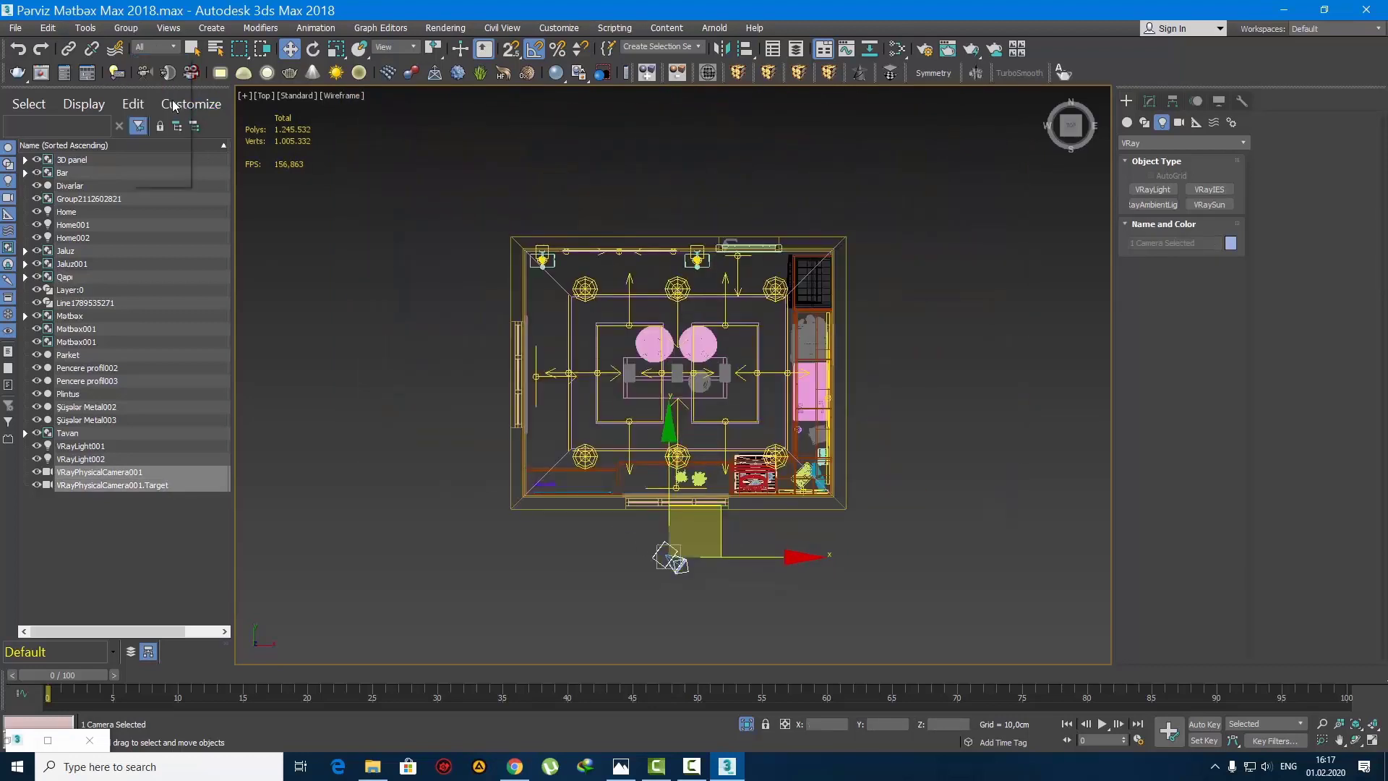
pyautogui.click(172, 100)
pyautogui.moveTo(719, 512); pyautogui.dragTo(571, 217)
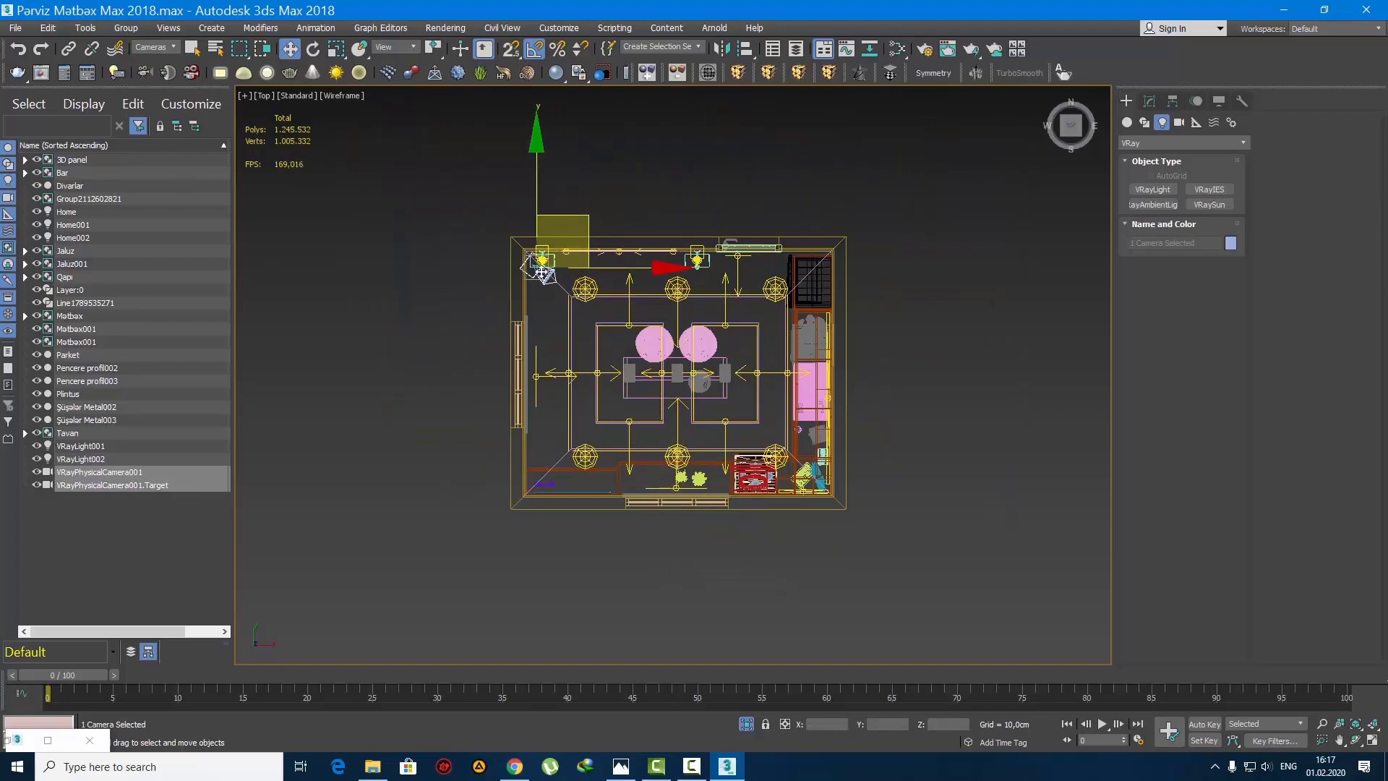
pyautogui.scroll(5, 558, 254)
pyautogui.moveTo(557, 255); pyautogui.dragTo(625, 543, button='middle')
pyautogui.moveTo(647, 473); pyautogui.dragTo(601, 344)
# Step: Move the camera target slightly along negative X so the camera aims along the room's diagonal
pyautogui.click(768, 555)
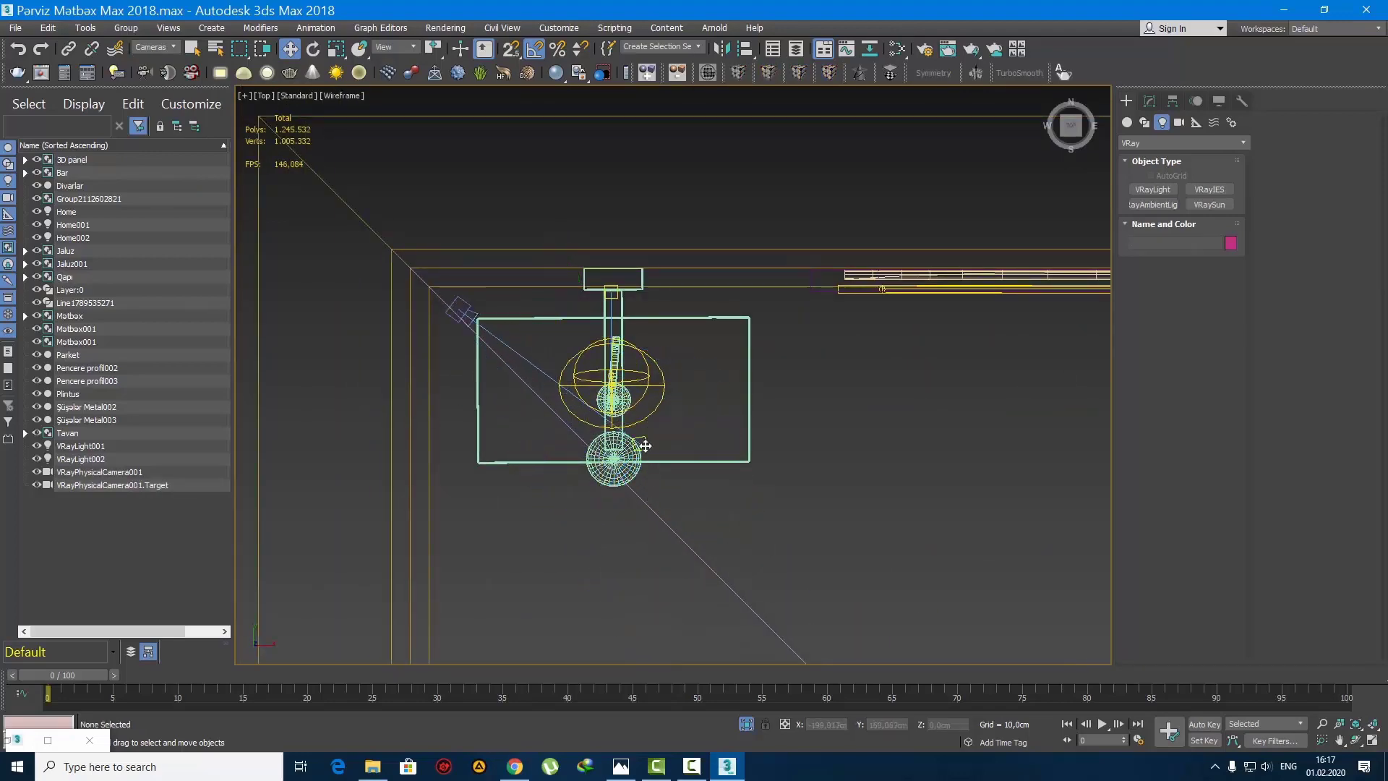
pyautogui.click(644, 445)
pyautogui.moveTo(693, 396); pyautogui.dragTo(639, 388)
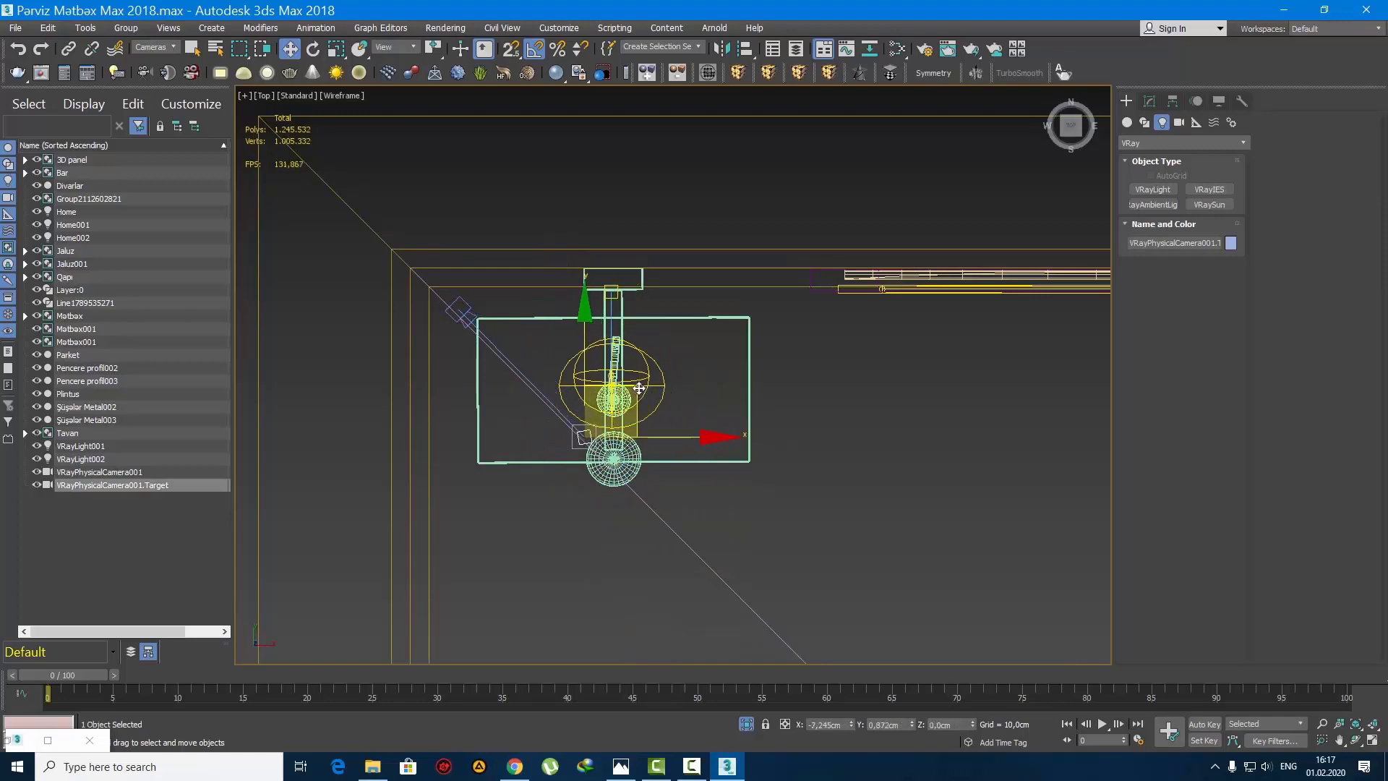
# Step: Select the camera with its target and shift it slightly upward in the camera view
pyautogui.moveTo(747, 529); pyautogui.dragTo(423, 261)
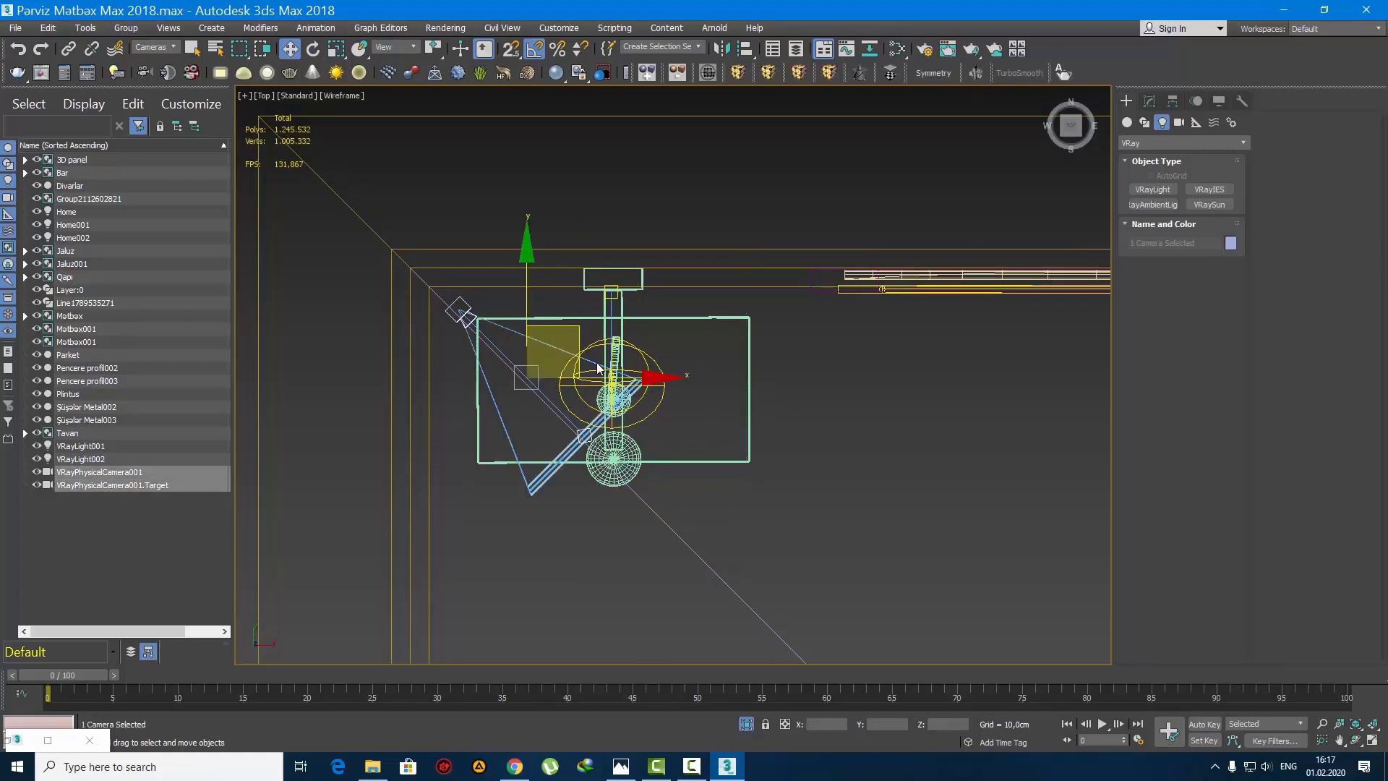
pyautogui.press('c')
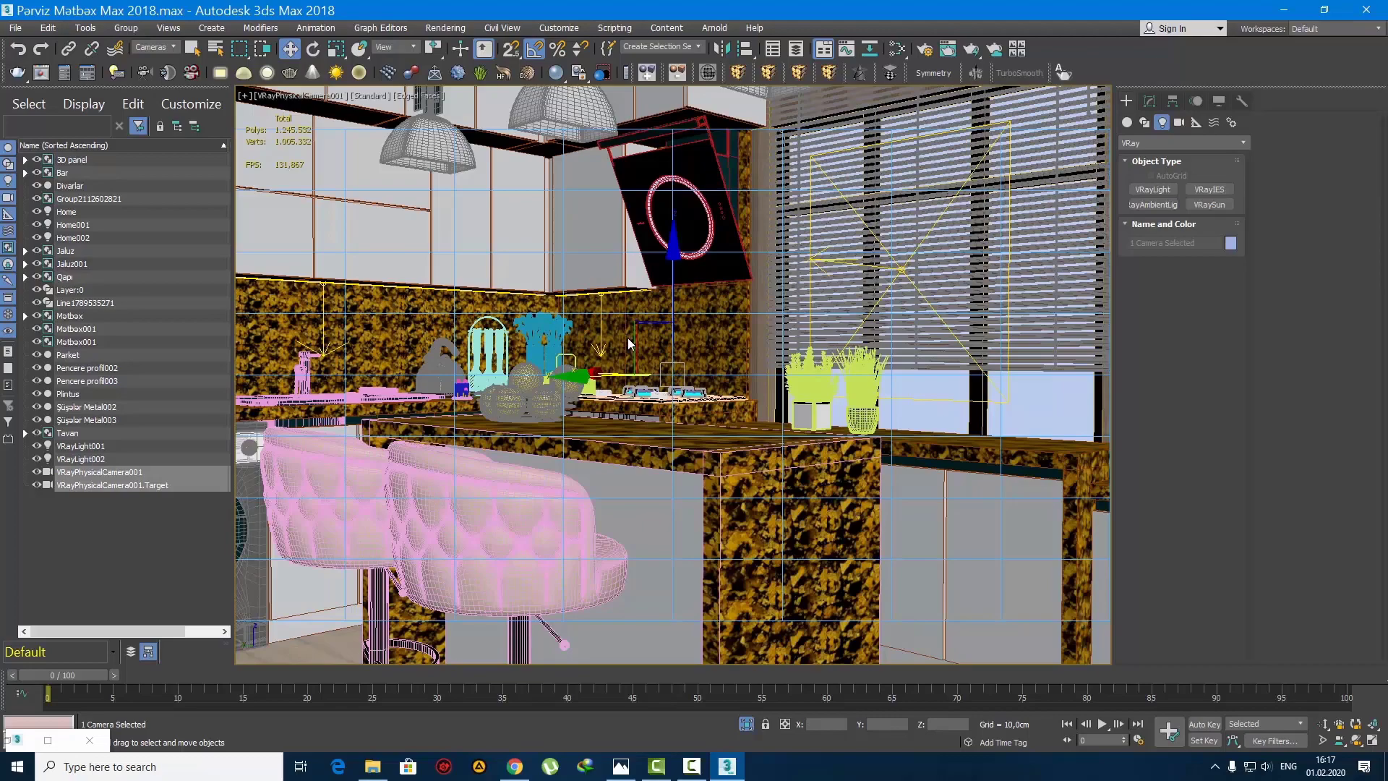
pyautogui.moveTo(609, 319); pyautogui.dragTo(639, 415, button='middle')
pyautogui.press('q')
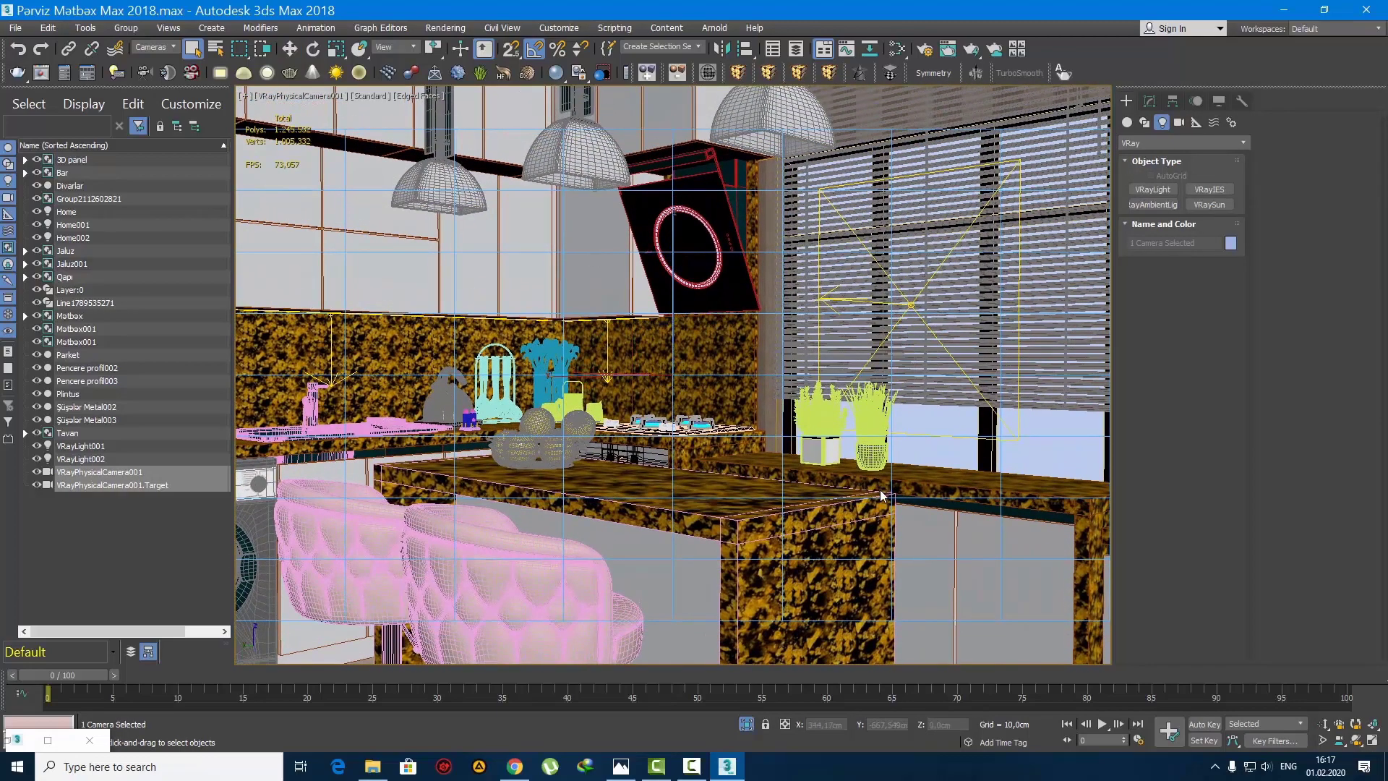
# Step: In the top view, move the camera and its target closer to the room's upper-left corner and check the camera view
pyautogui.press('t')
pyautogui.scroll(10, 846, 448)
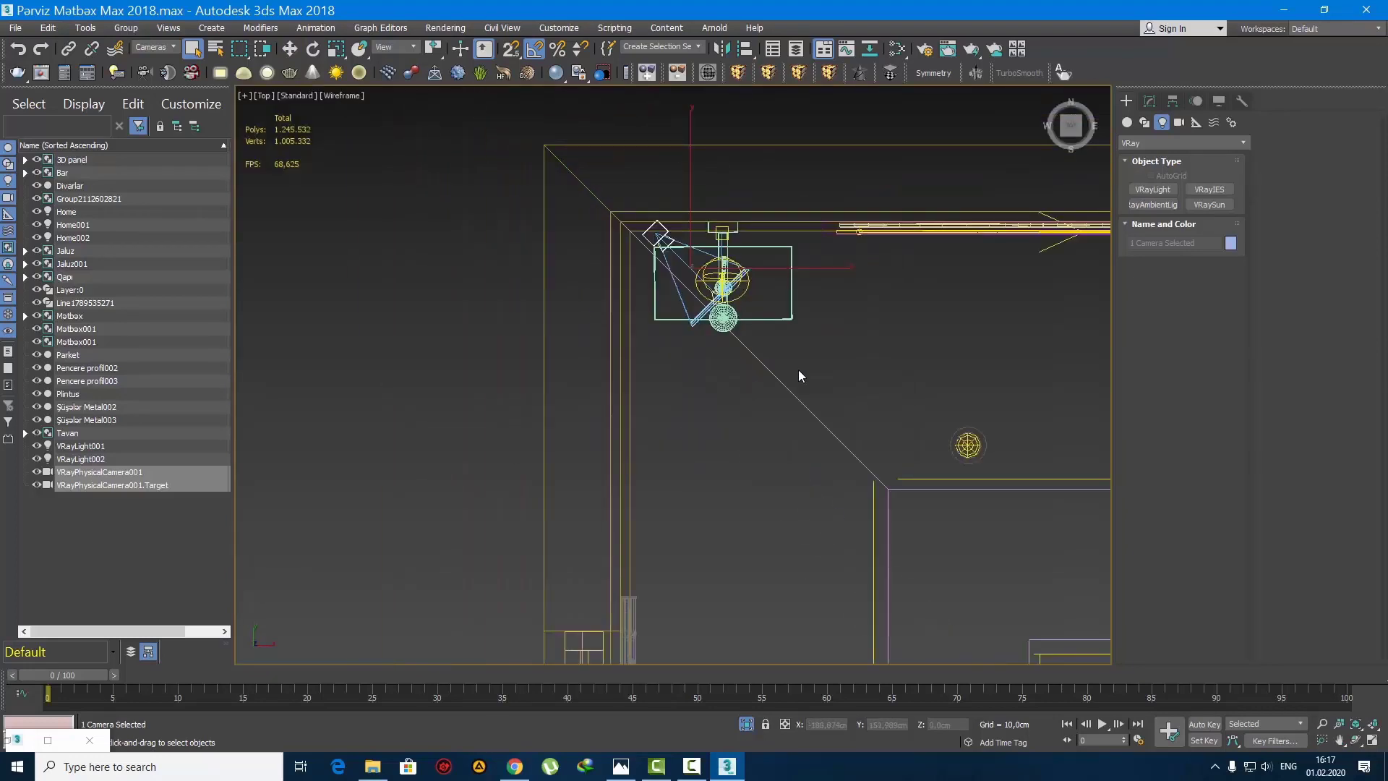
pyautogui.click(665, 276)
pyautogui.scroll(2, 666, 276)
pyautogui.click(654, 214)
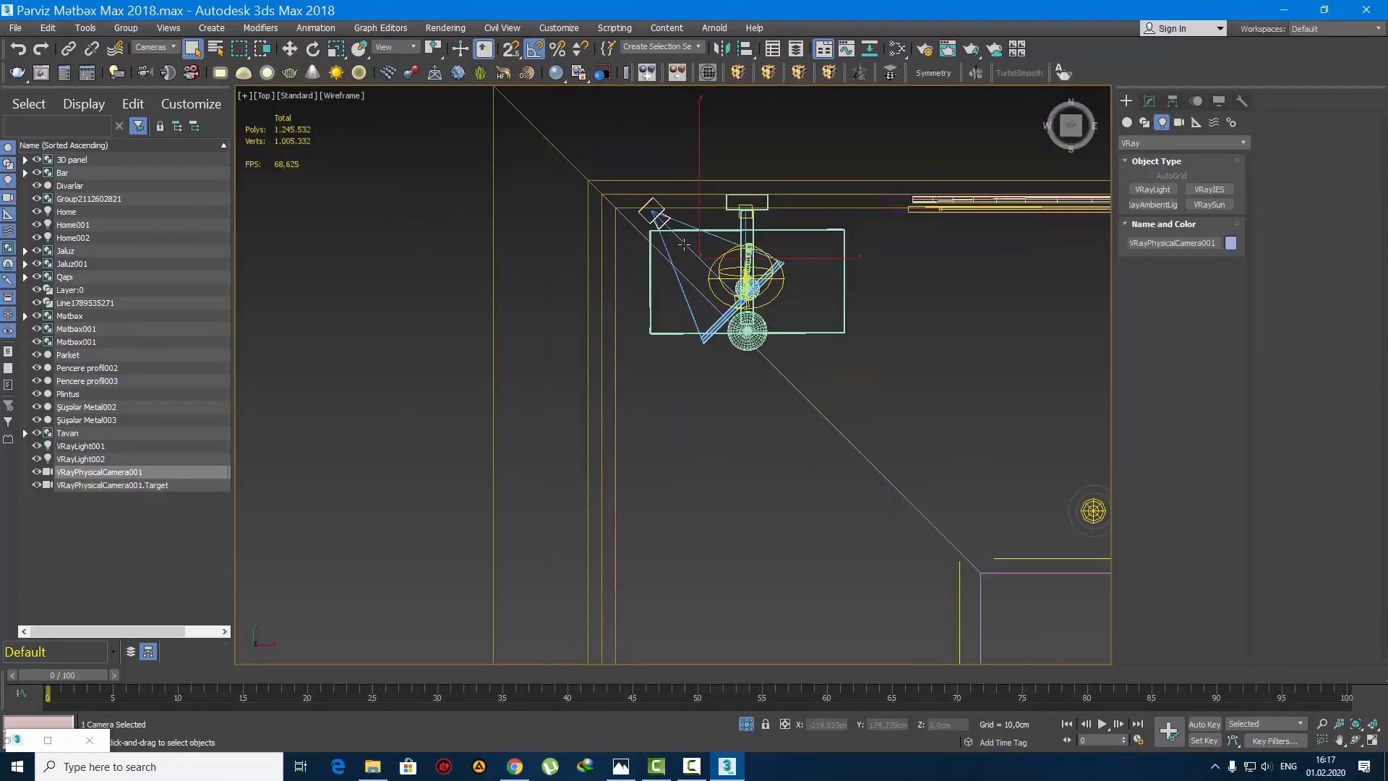
pyautogui.scroll(3, 687, 244)
pyautogui.press('w')
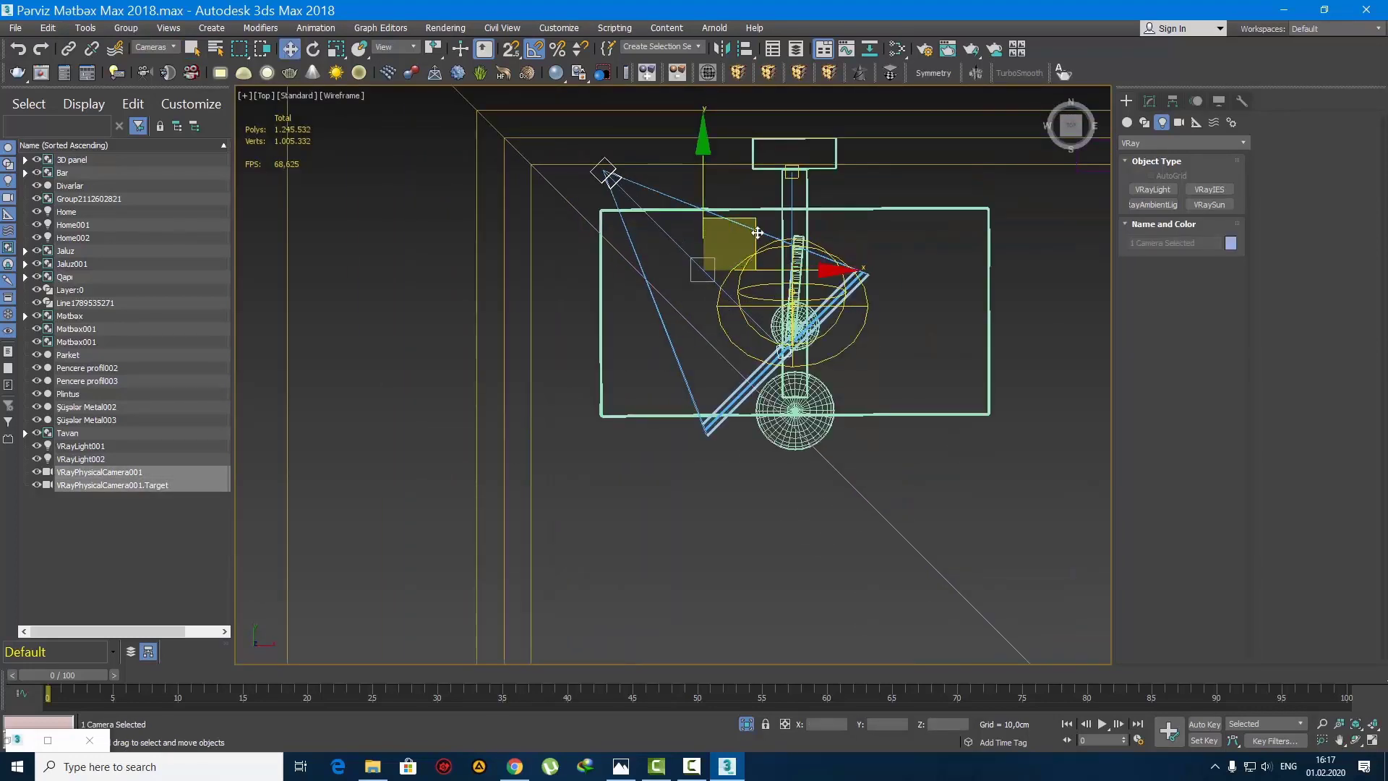
pyautogui.moveTo(743, 243); pyautogui.dragTo(679, 244)
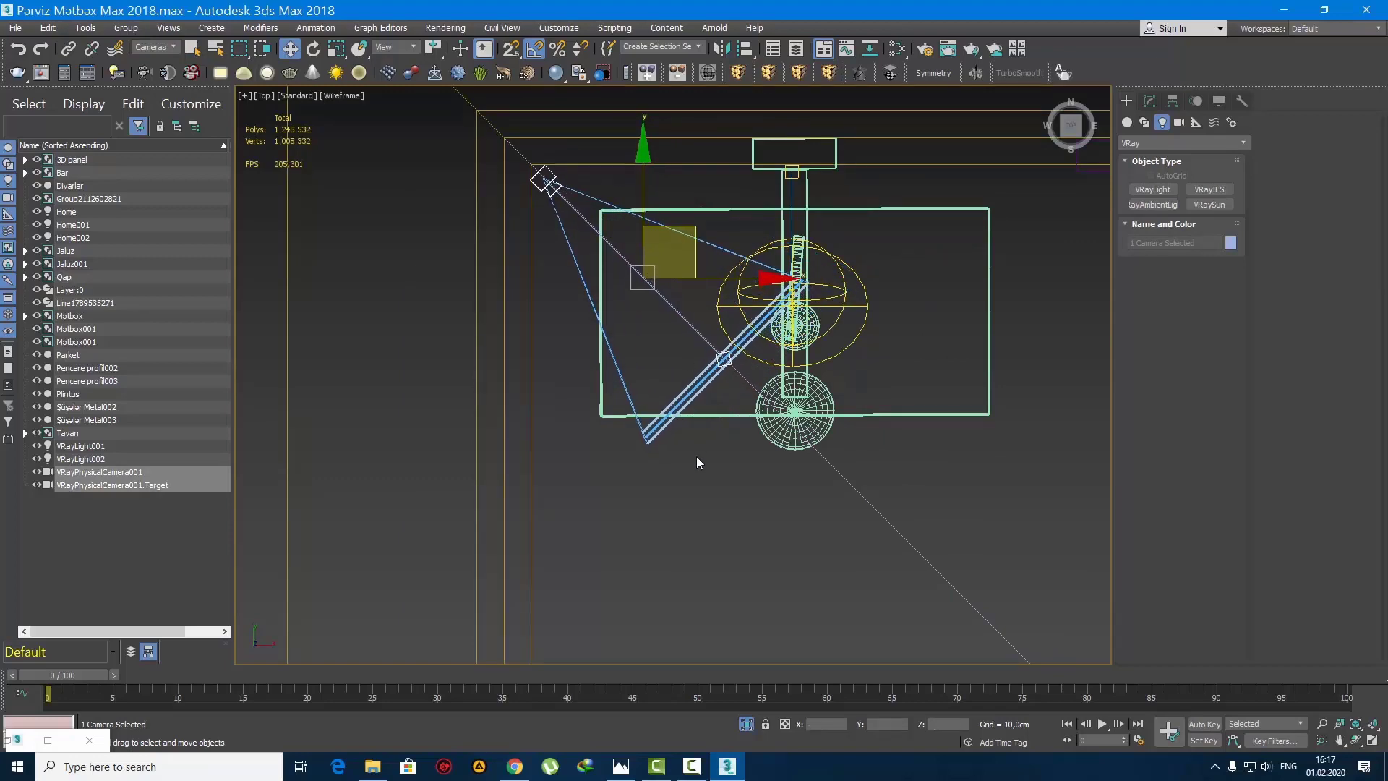
pyautogui.click(649, 352)
pyautogui.press('c')
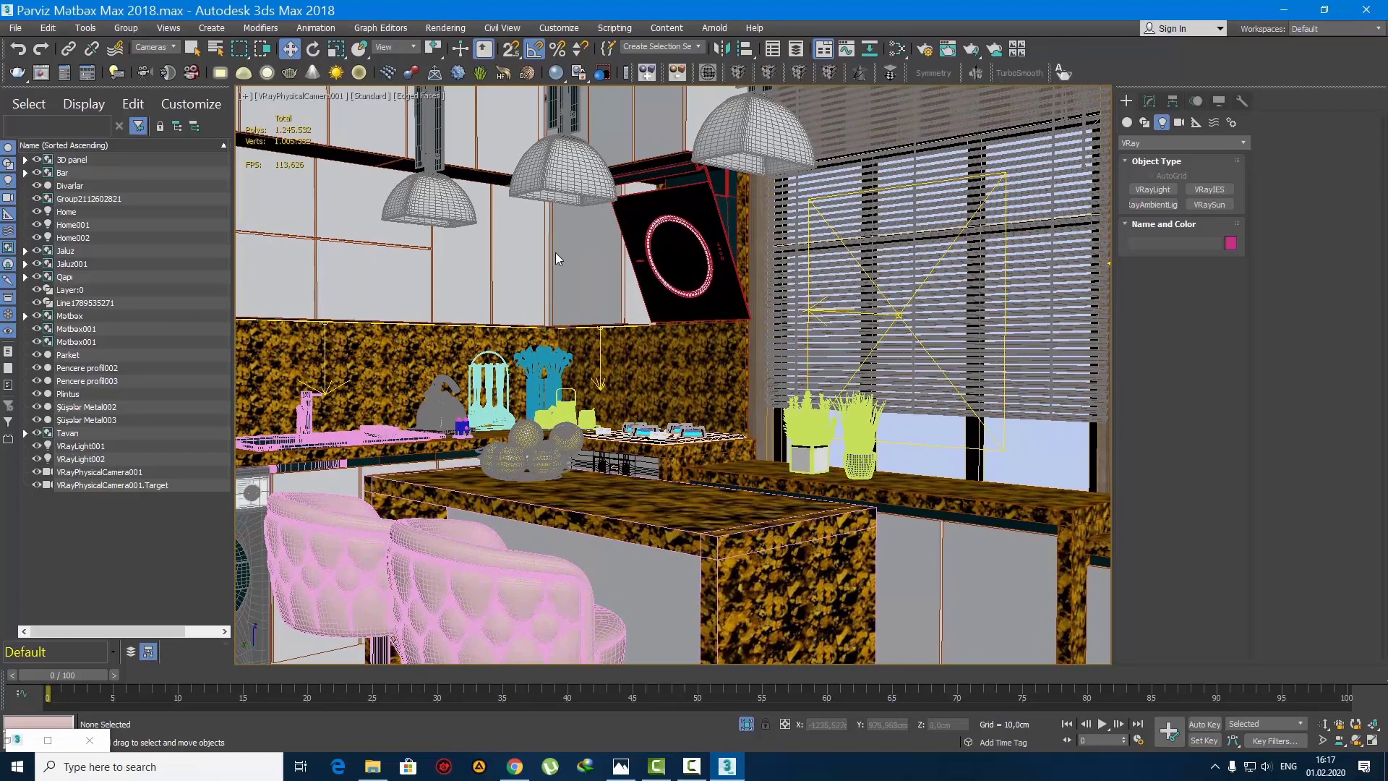
# Step: In the wireframe front view, raise the camera and target to about Z 157 cm, and pan the camera view slightly
pyautogui.press('f')
pyautogui.press('F3')
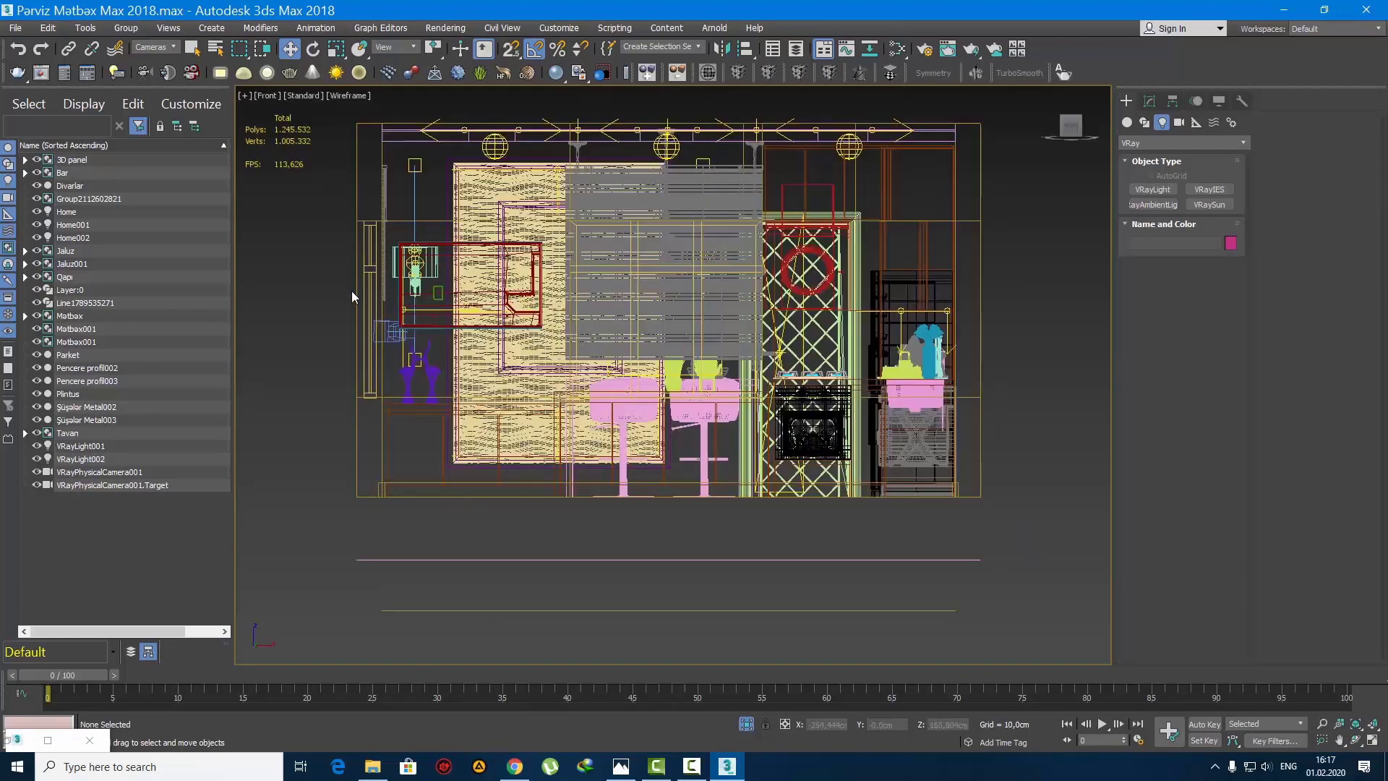
pyautogui.click(464, 326)
pyautogui.scroll(3, 433, 318)
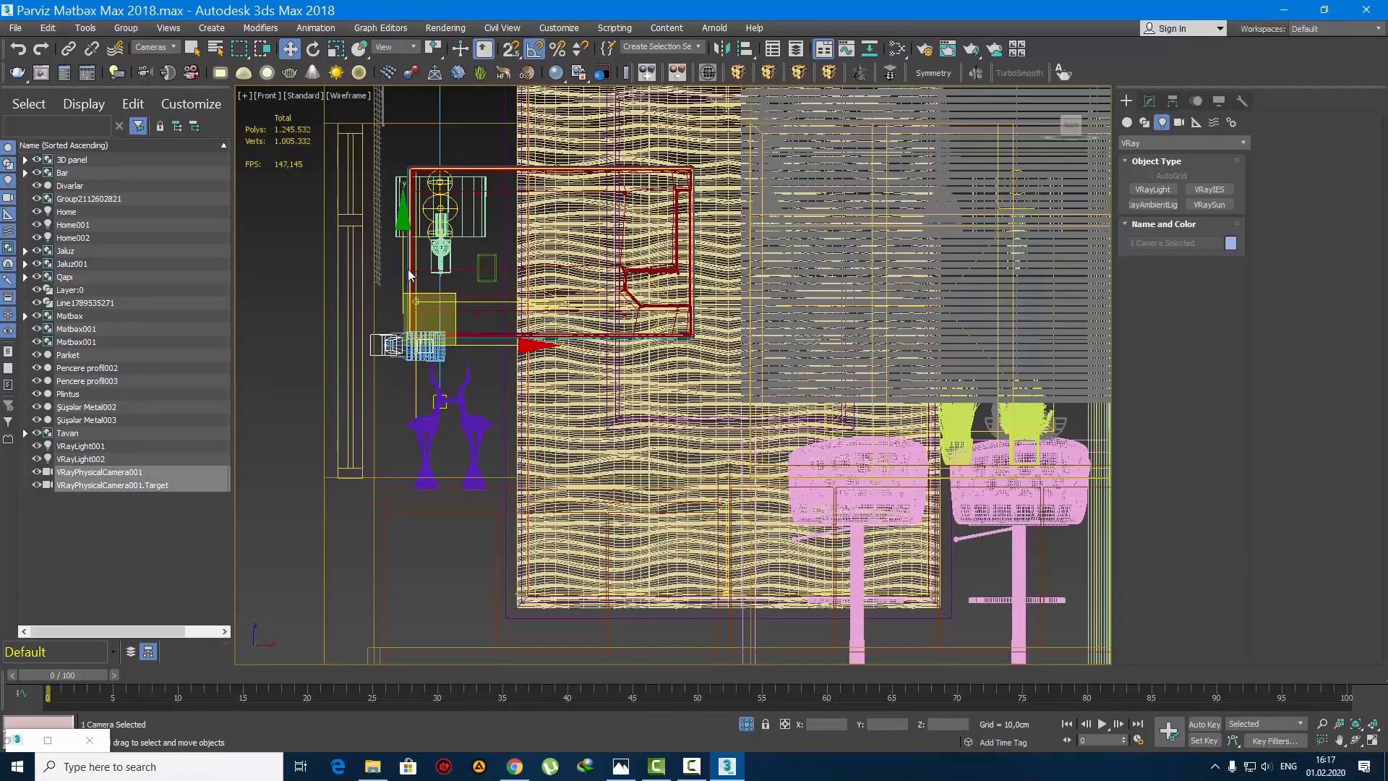
pyautogui.moveTo(426, 338); pyautogui.dragTo(433, 278)
pyautogui.scroll(-3, 434, 259)
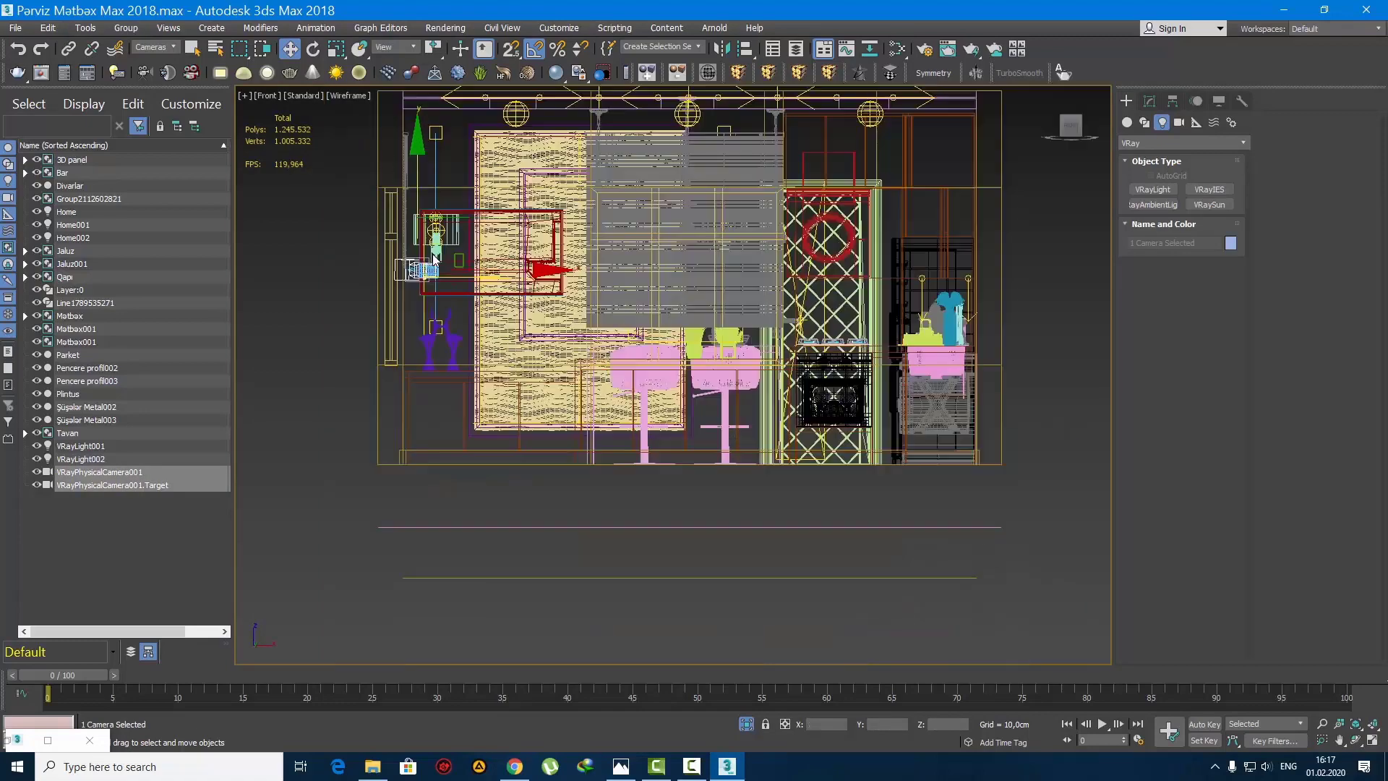
pyautogui.press('c')
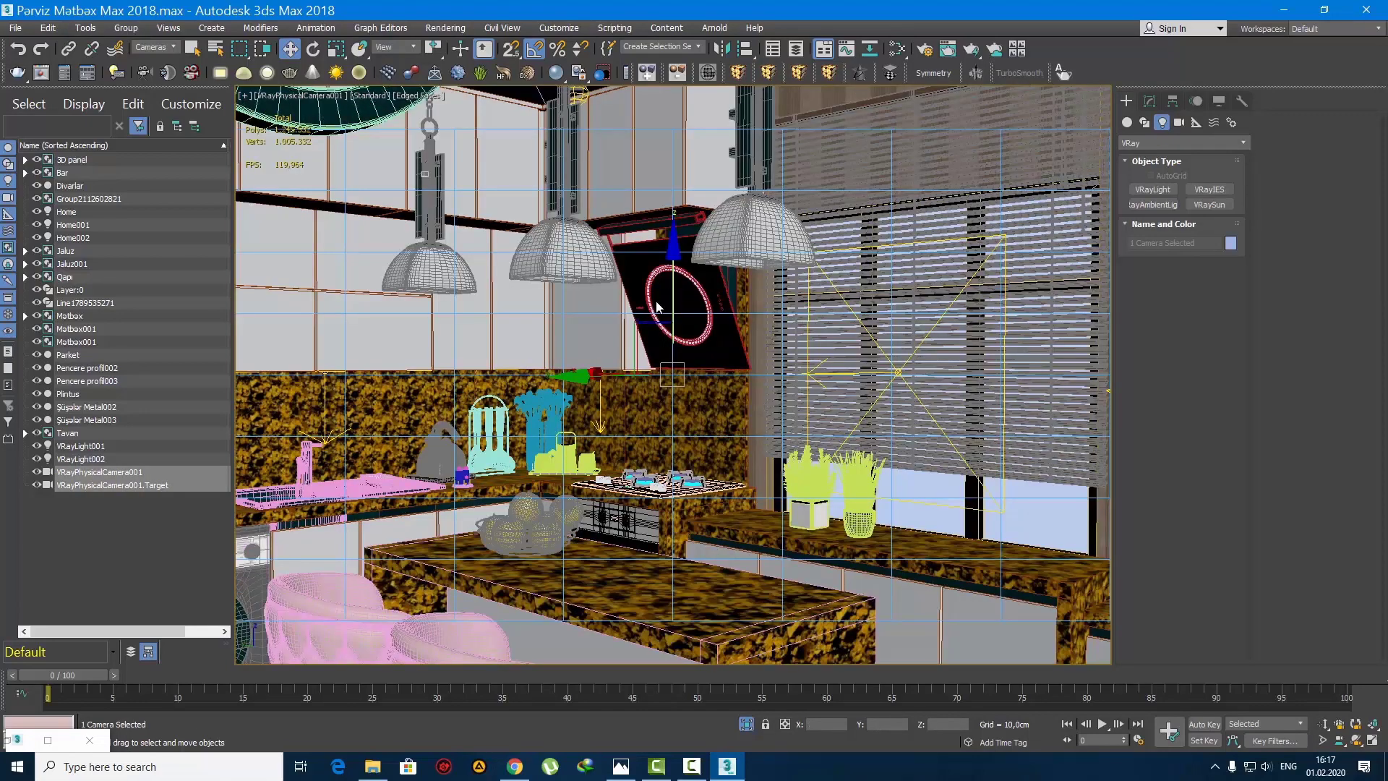
pyautogui.moveTo(571, 278); pyautogui.dragTo(537, 303, button='middle')
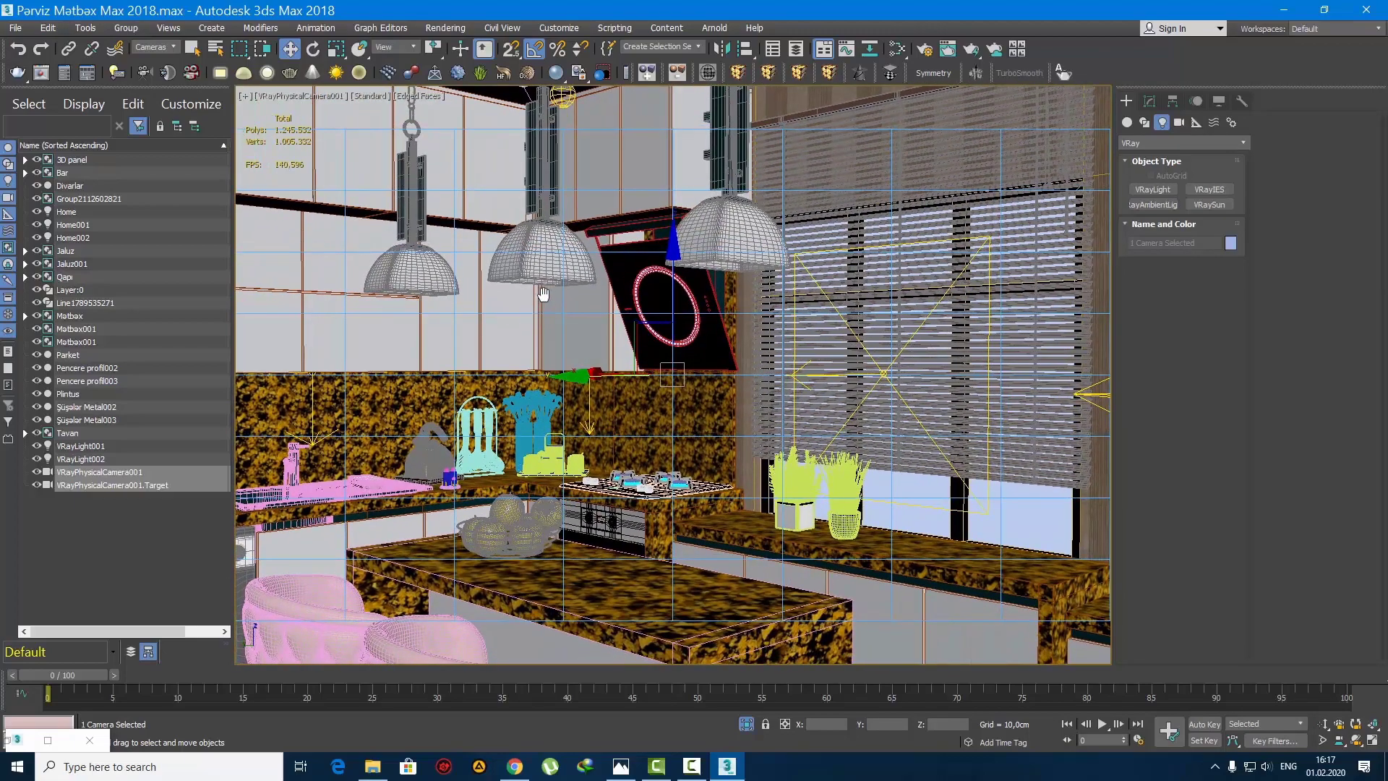
# Step: Select the camera from its own view and set its film gate to 70 mm
pyautogui.click(289, 95)
pyautogui.click(376, 427)
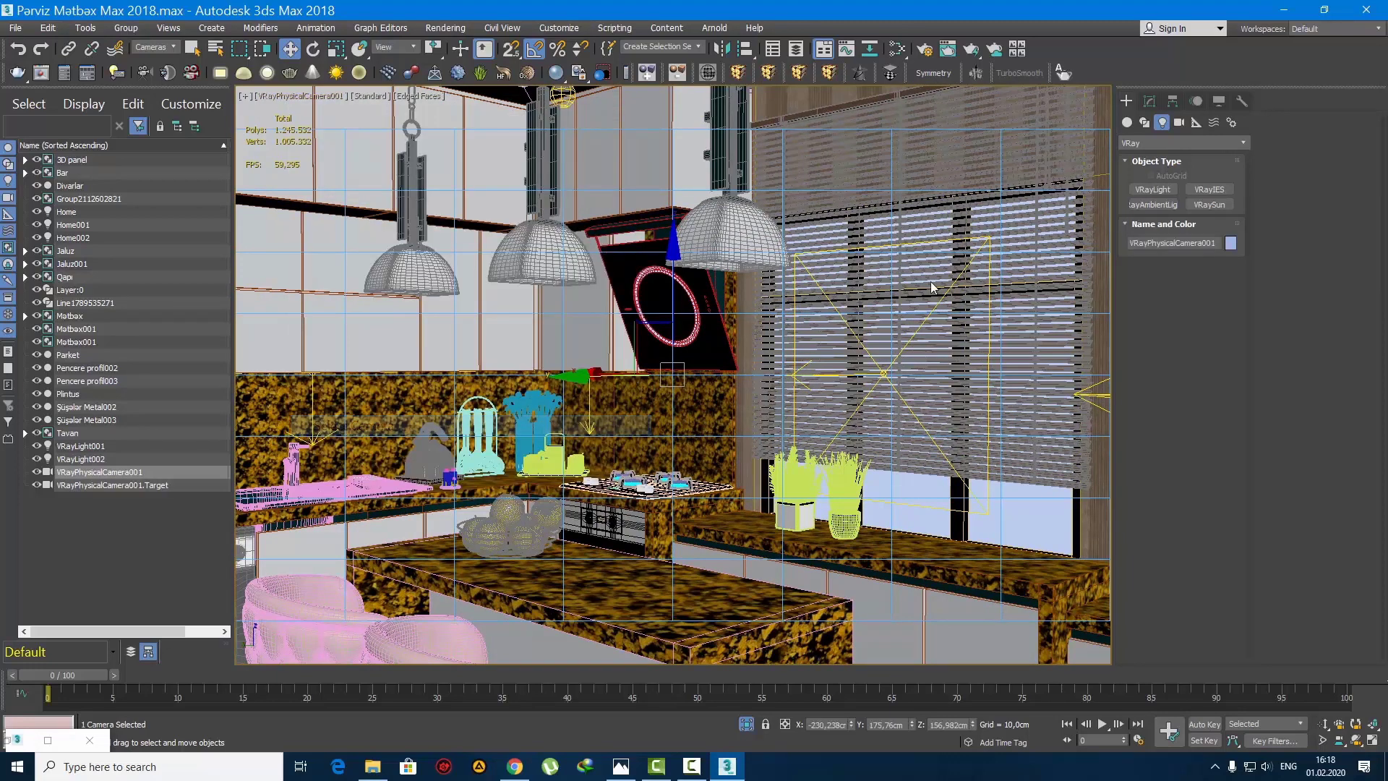
pyautogui.click(1149, 101)
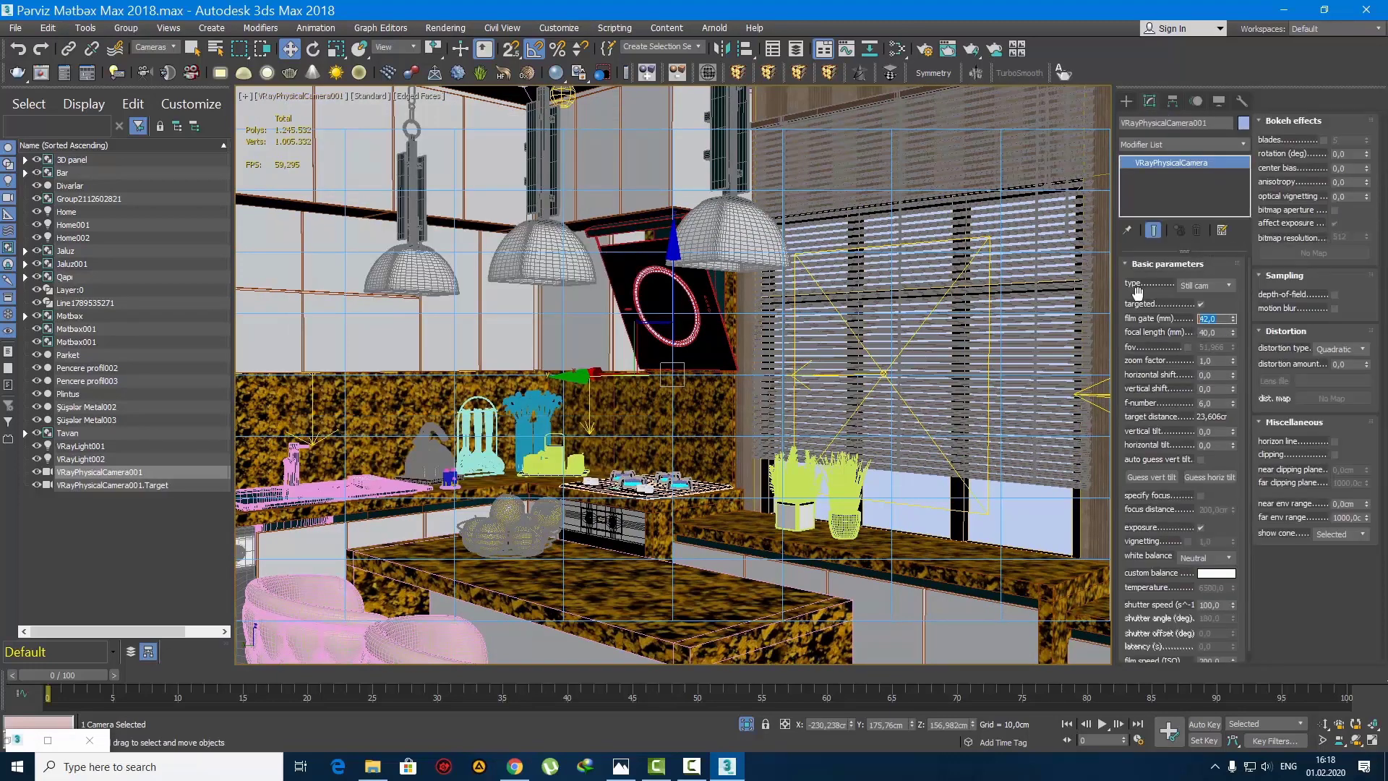
pyautogui.write('70')
pyautogui.press('Return')
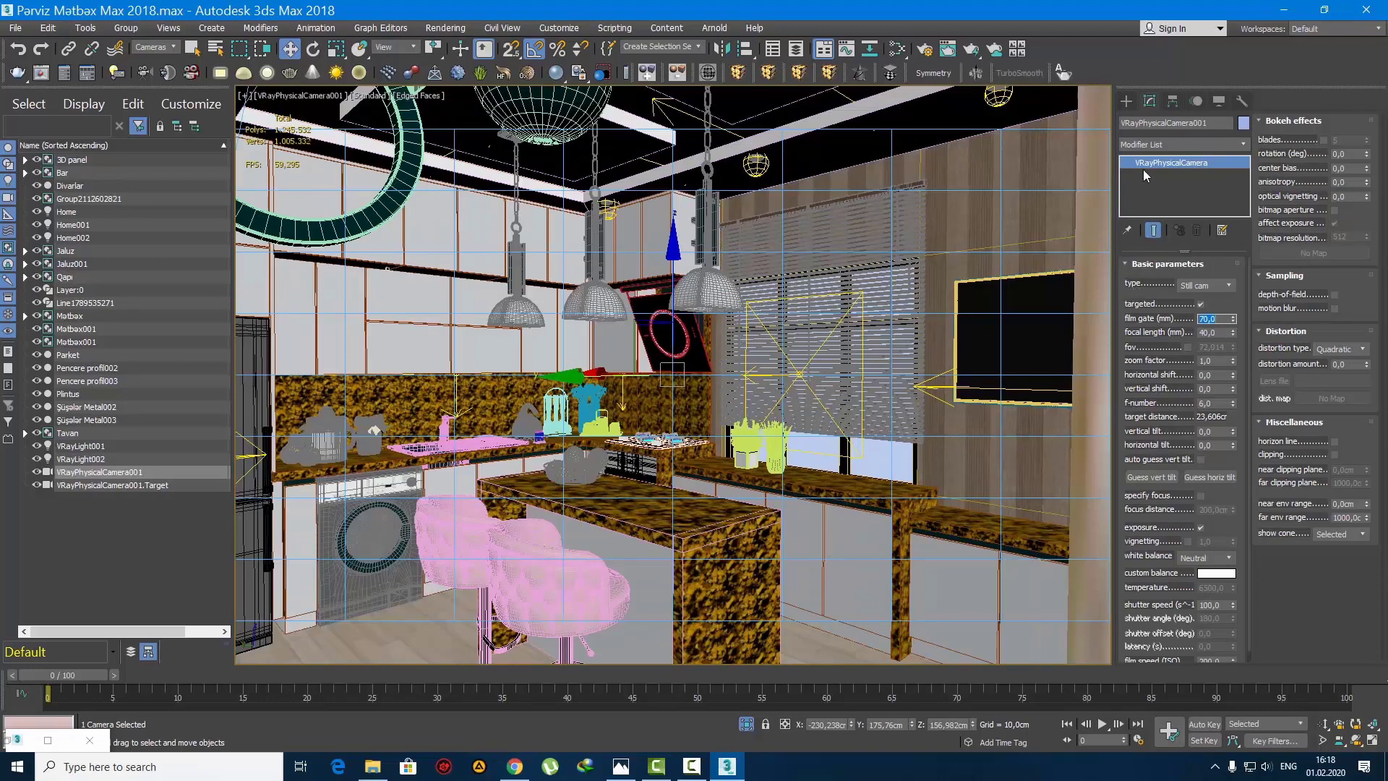
pyautogui.click(1125, 101)
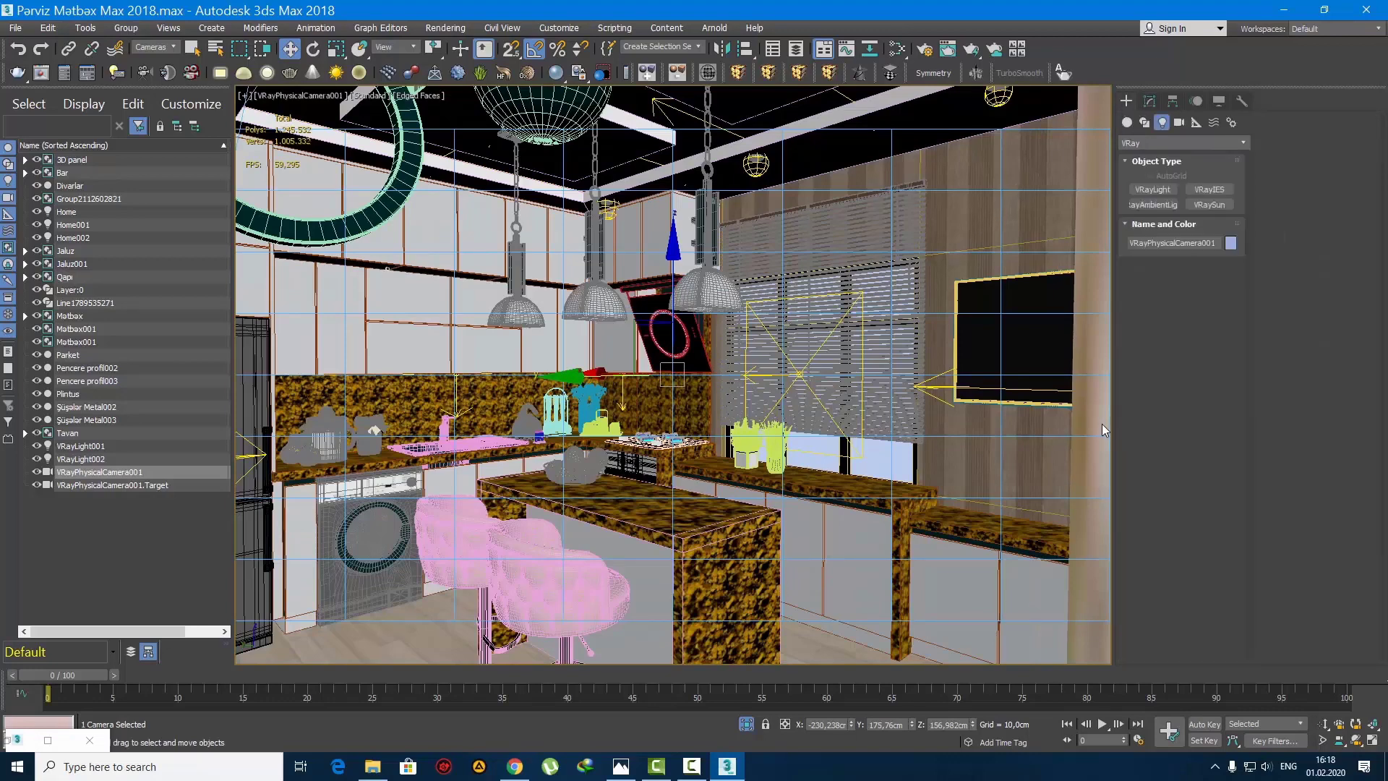
# Step: In the top view, select the camera with its target, shift them slightly away from the room's outer corner, and check the camera view
pyautogui.press('t')
pyautogui.press('F3')
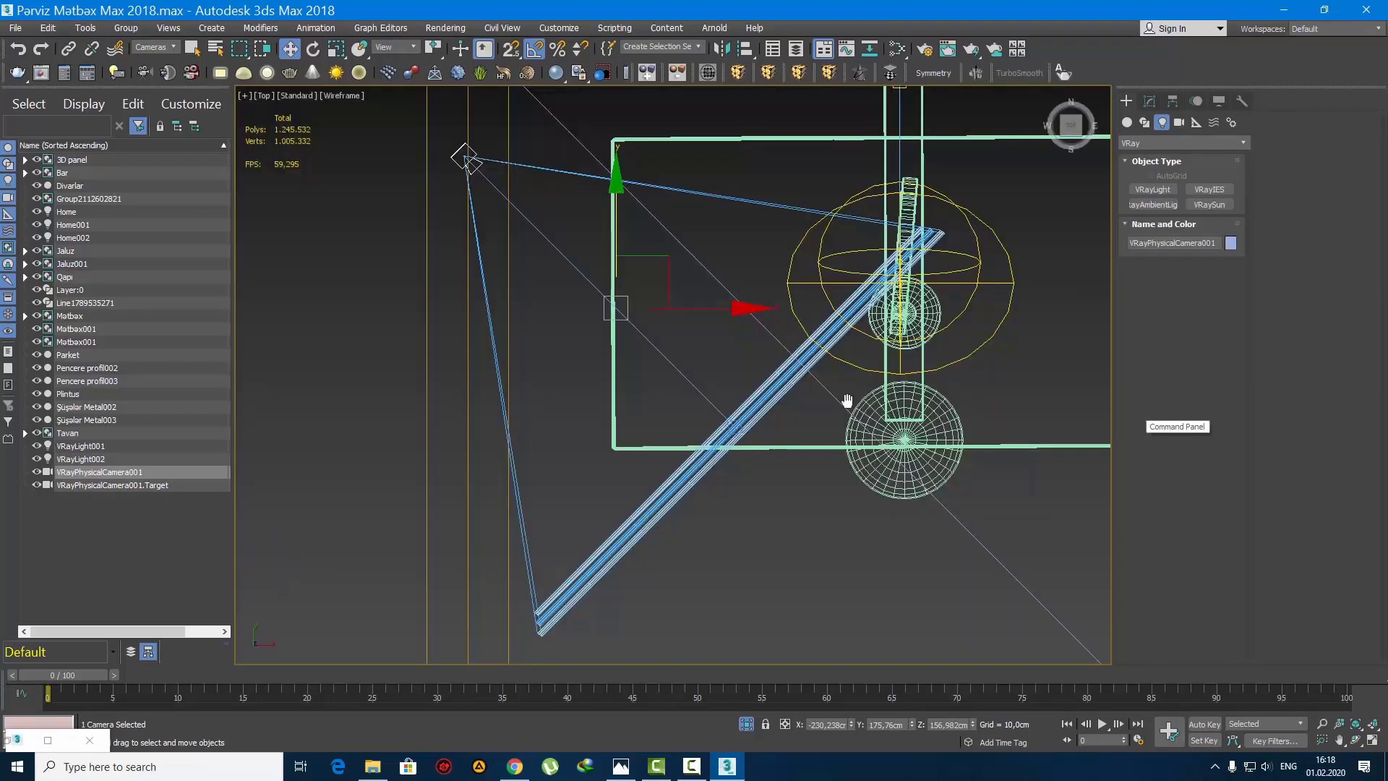
pyautogui.moveTo(845, 401); pyautogui.dragTo(819, 368, button='middle')
pyautogui.scroll(-5, 819, 369)
pyautogui.press('q')
pyautogui.scroll(4, 821, 371)
pyautogui.click(688, 446)
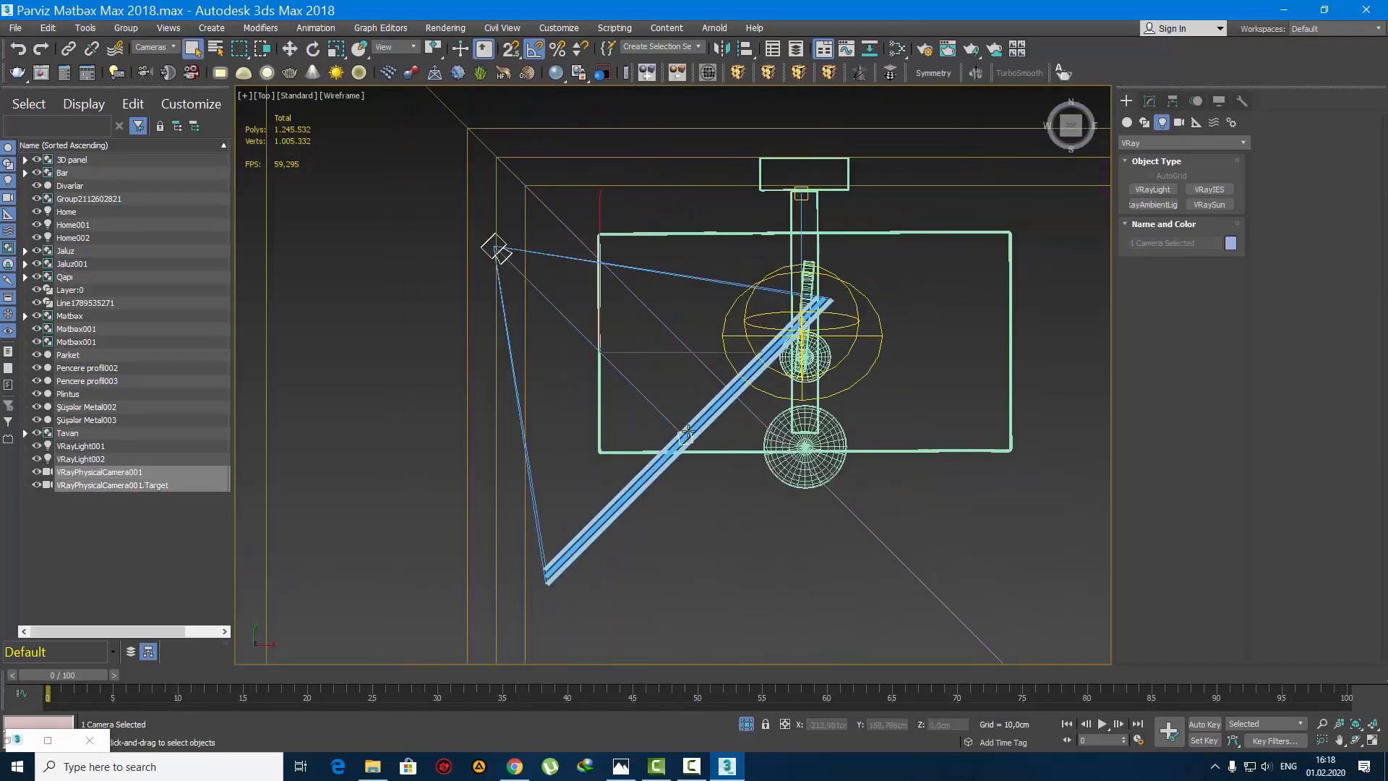
pyautogui.moveTo(682, 394); pyautogui.dragTo(672, 480, button='middle')
pyautogui.press('w')
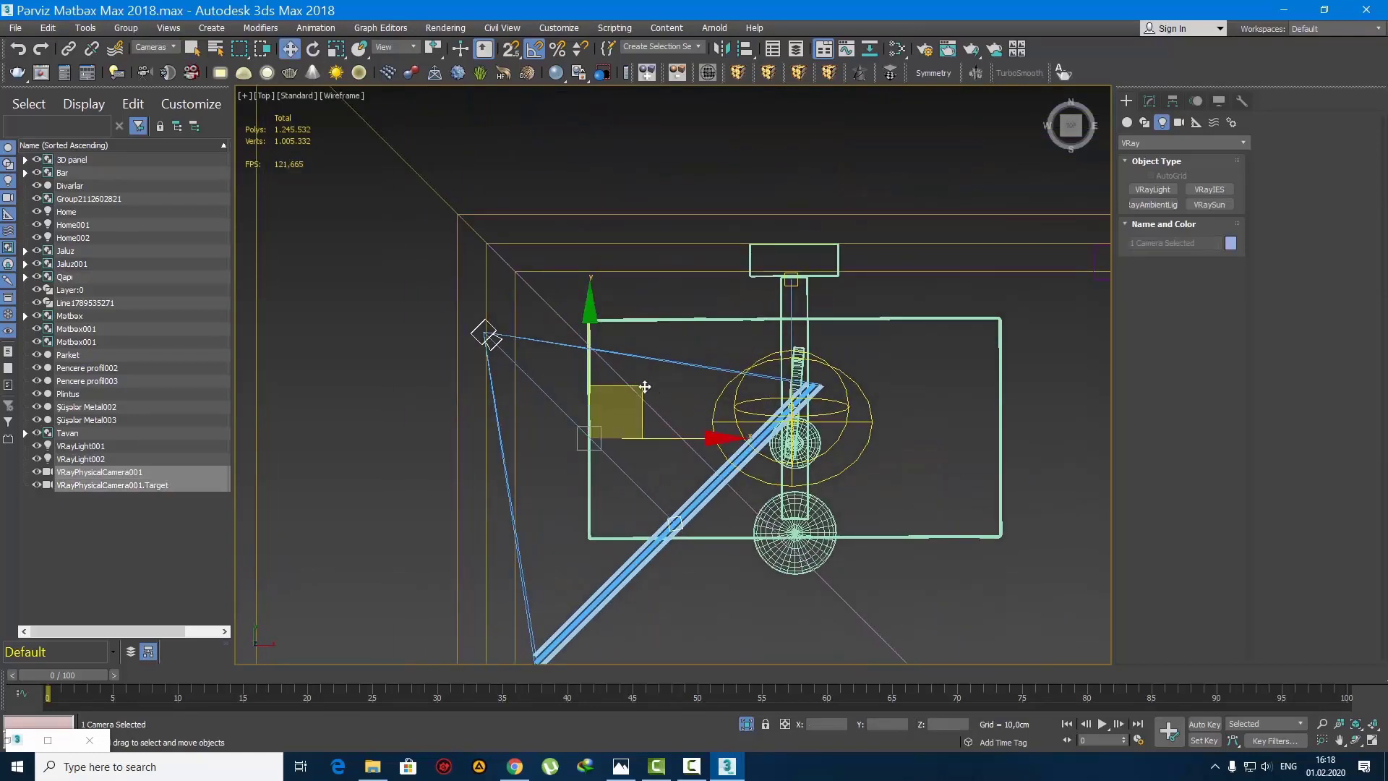
pyautogui.moveTo(645, 386); pyautogui.dragTo(682, 389)
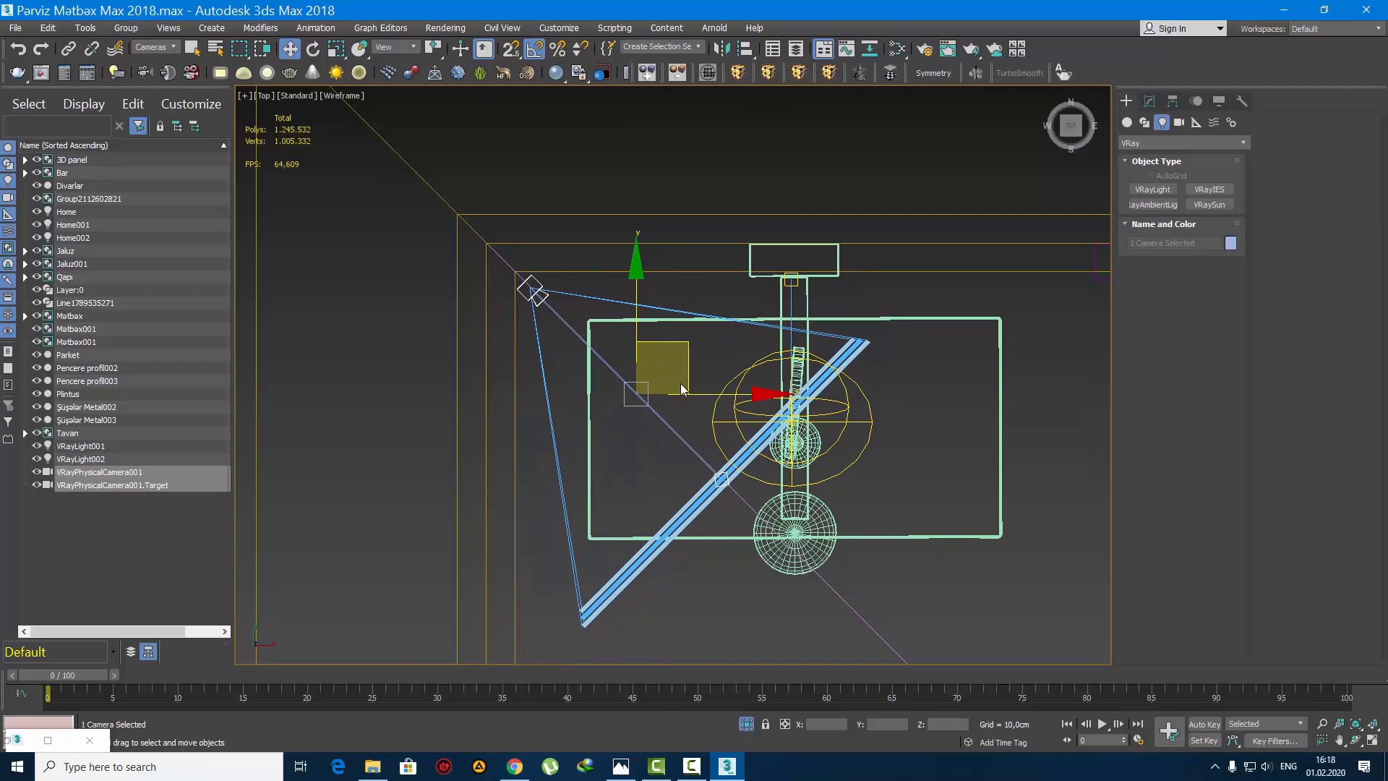
pyautogui.press('c')
pyautogui.press('F3')
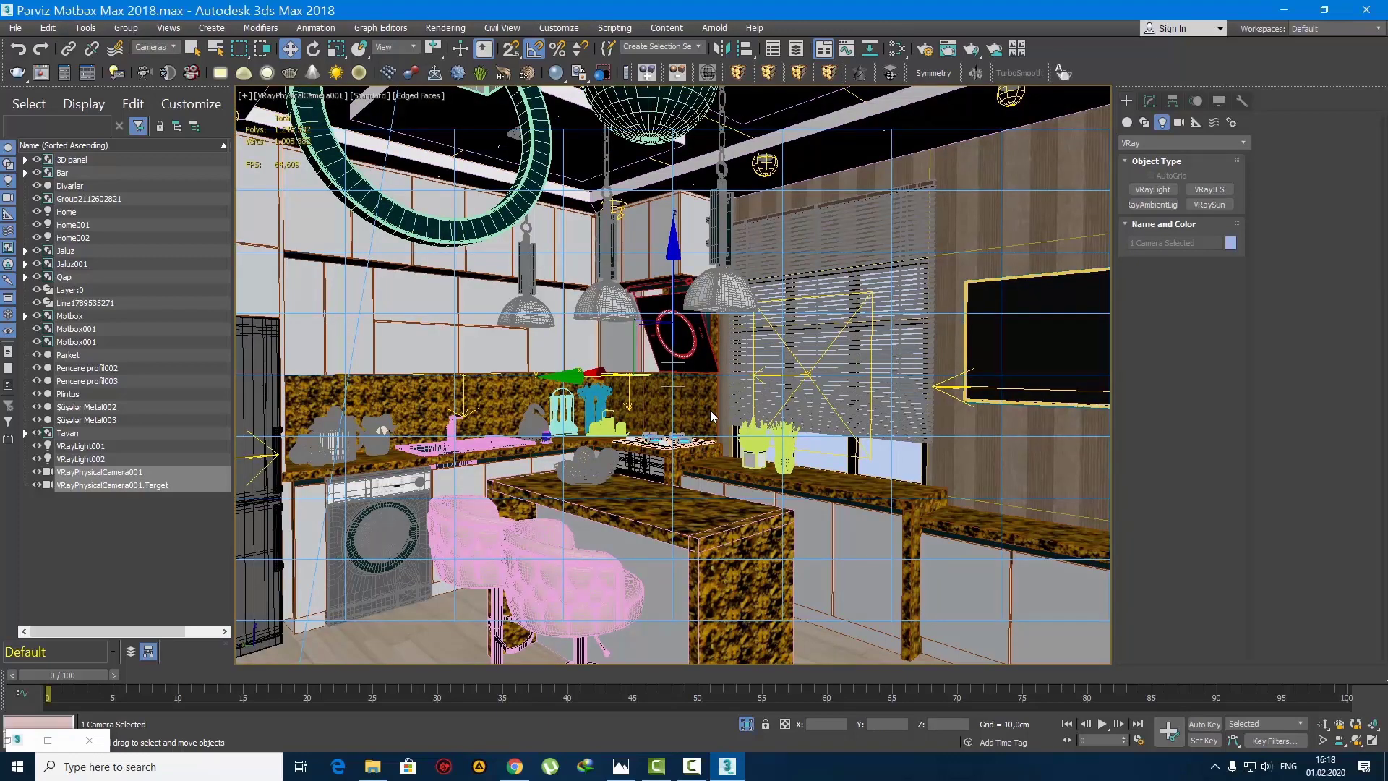
# Step: In the top view, select only the camera and move it down along Y until it is level with its target
pyautogui.hotkey('ctrl', 'd')
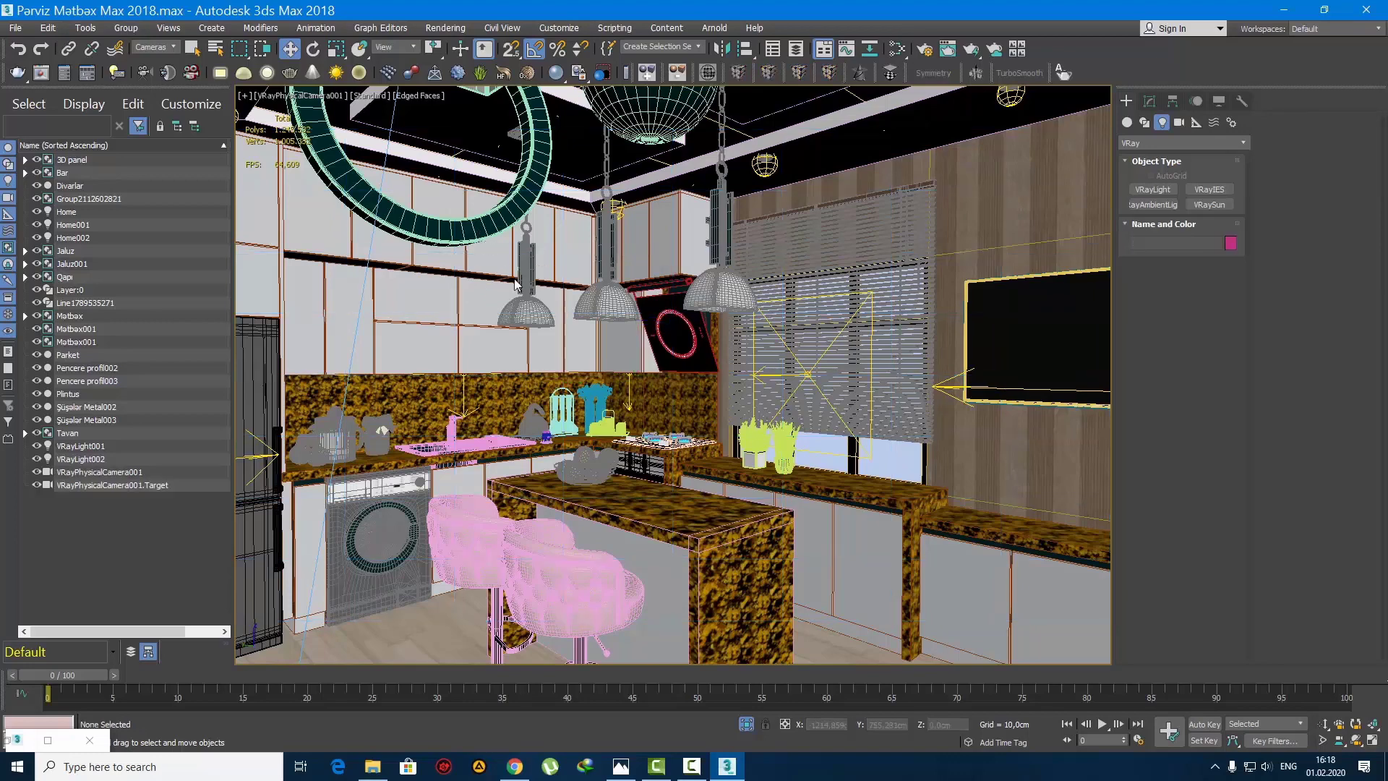
pyautogui.press('t')
pyautogui.scroll(-3, 592, 356)
pyautogui.scroll(8, 435, 305)
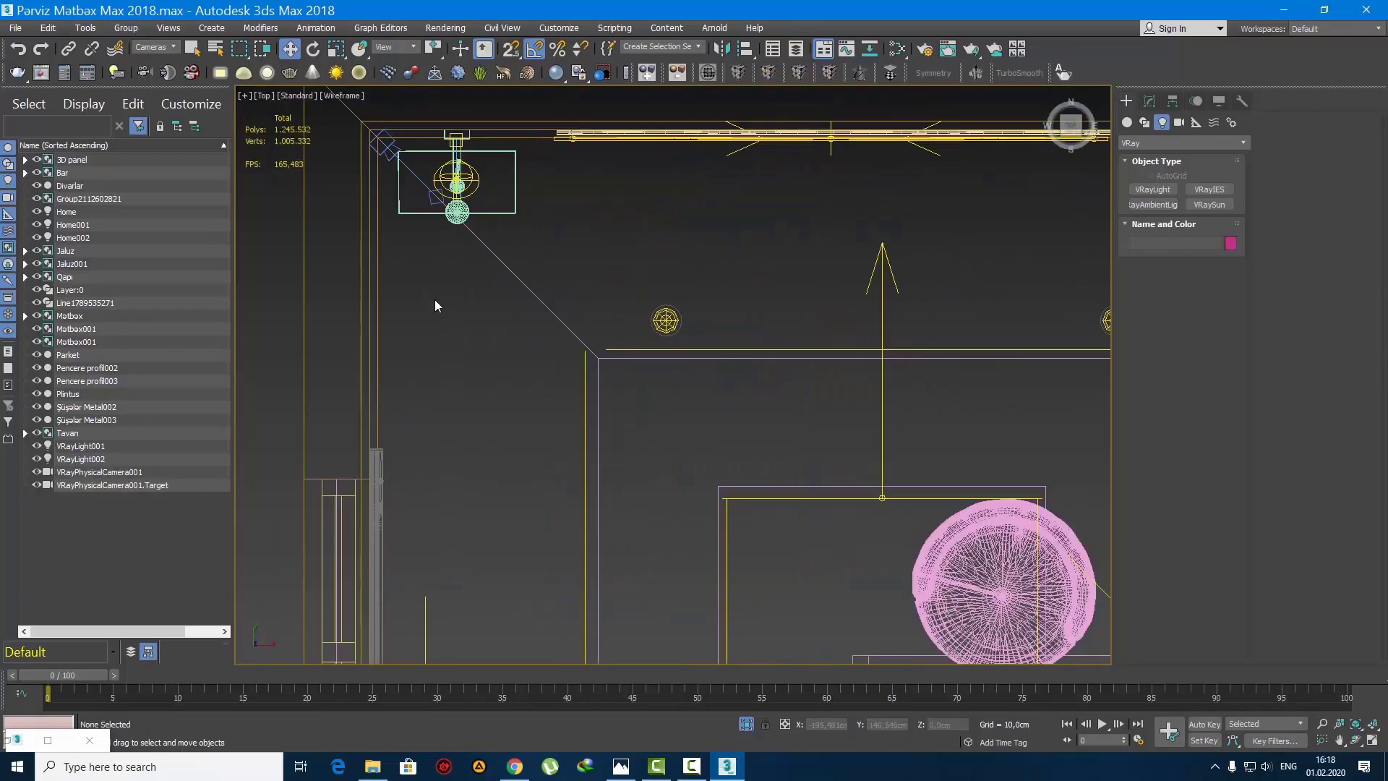
pyautogui.click(384, 147)
pyautogui.scroll(4, 387, 154)
pyautogui.moveTo(389, 156); pyautogui.dragTo(435, 274, button='middle')
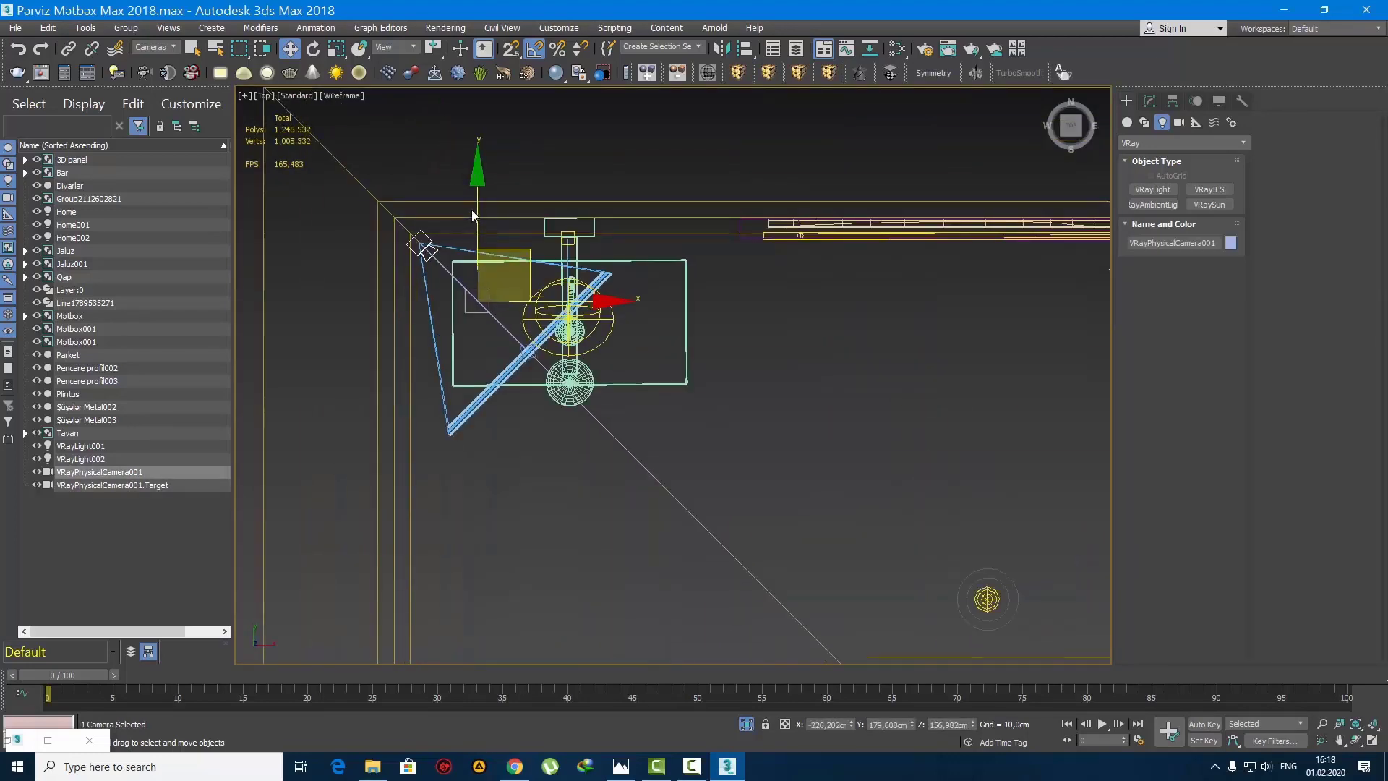
pyautogui.moveTo(474, 218); pyautogui.dragTo(449, 319)
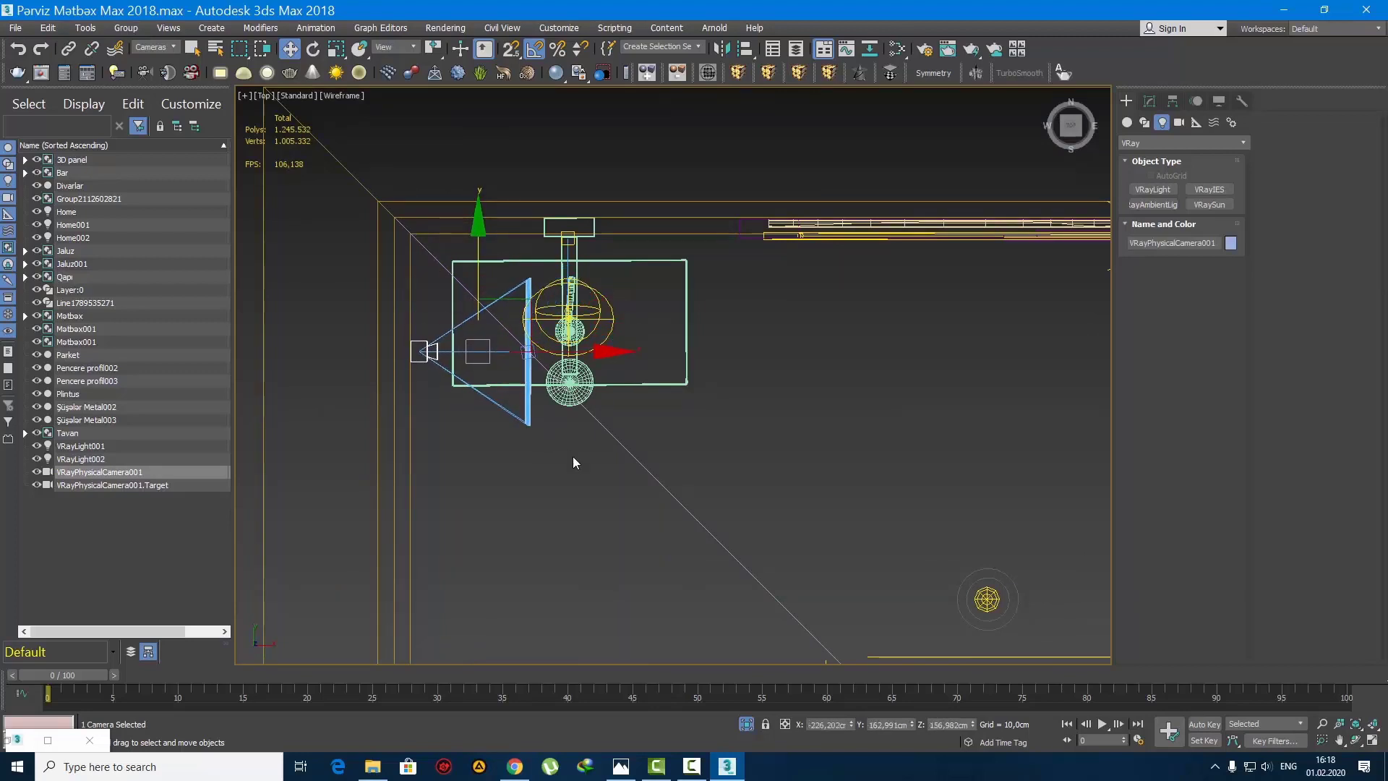
# Step: Move the camera and its target down to the middle of the left wall, facing the island head-on, and check the camera view
pyautogui.click(538, 368)
pyautogui.moveTo(538, 368); pyautogui.dragTo(529, 251, button='middle')
pyautogui.scroll(-5, 530, 246)
pyautogui.moveTo(510, 225); pyautogui.dragTo(500, 437)
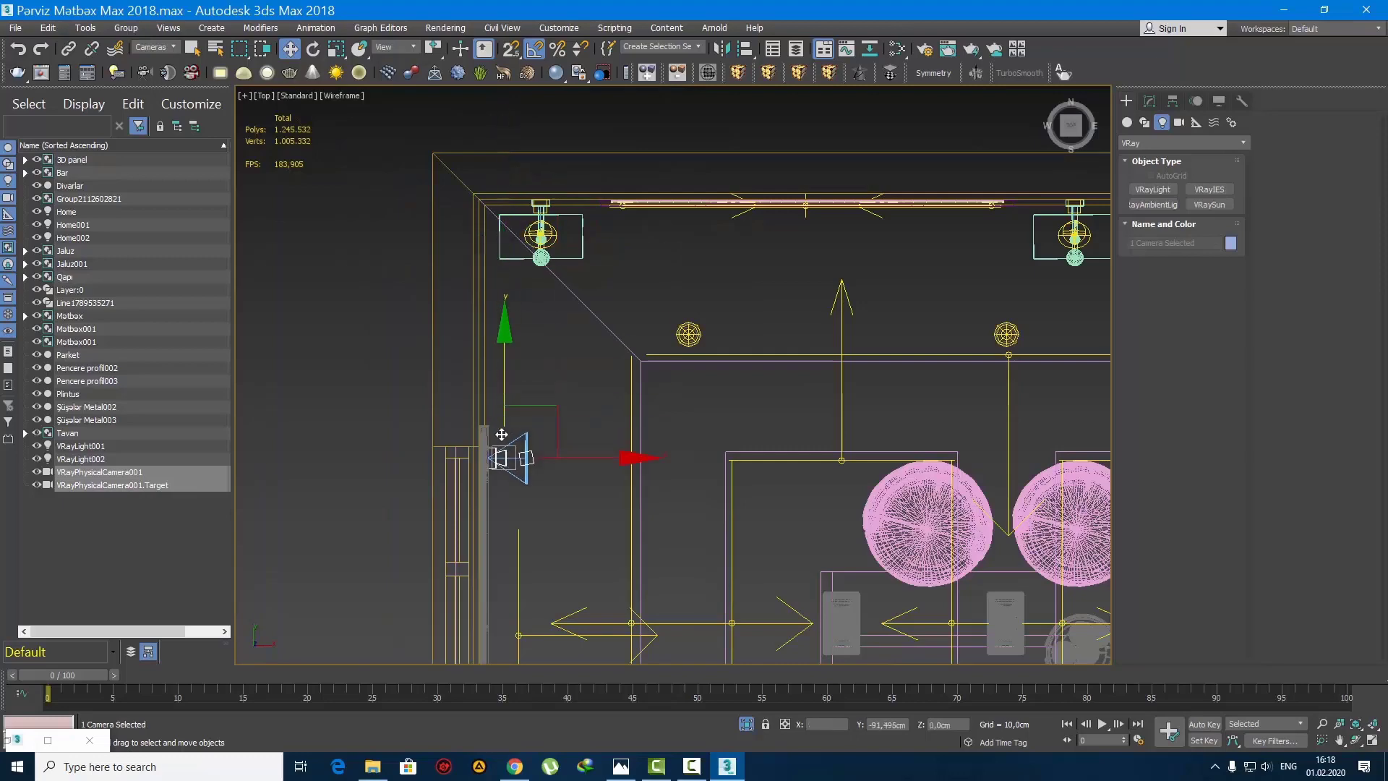
pyautogui.scroll(-3, 497, 452)
pyautogui.moveTo(491, 470); pyautogui.dragTo(483, 315, button='middle')
pyautogui.moveTo(499, 225); pyautogui.dragTo(498, 302)
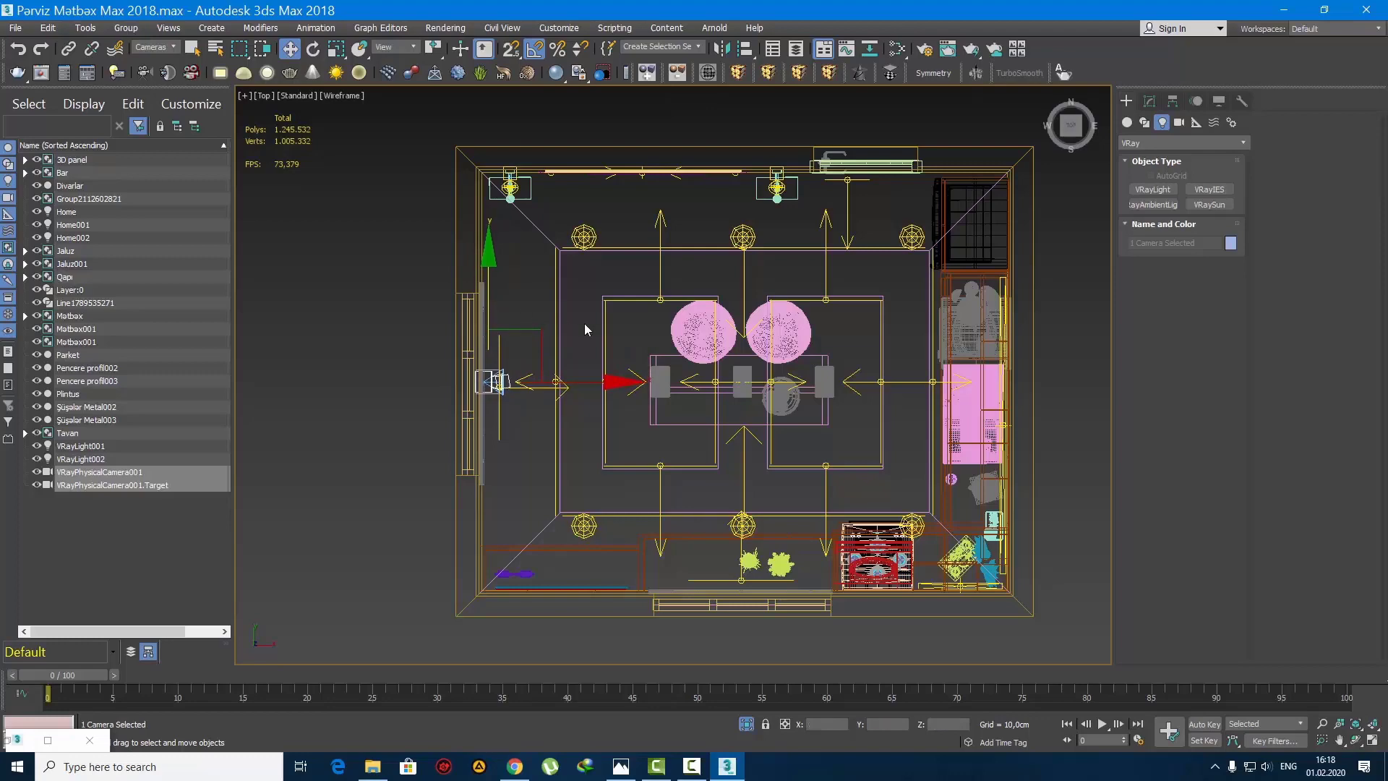
pyautogui.press('c')
pyautogui.press('F4')
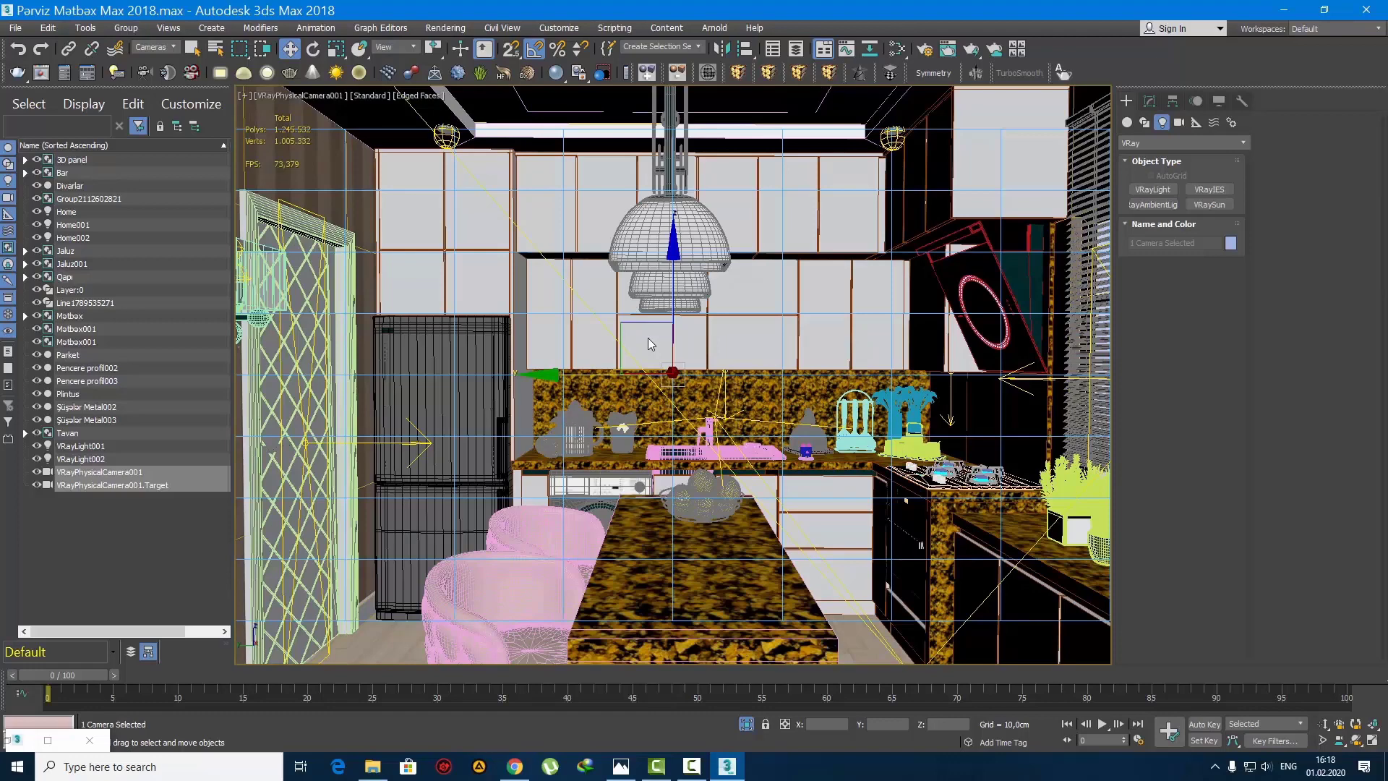
# Step: Set the selection filter to All, isolate the Tavan ceiling group in the front view, and open the group
pyautogui.press('q')
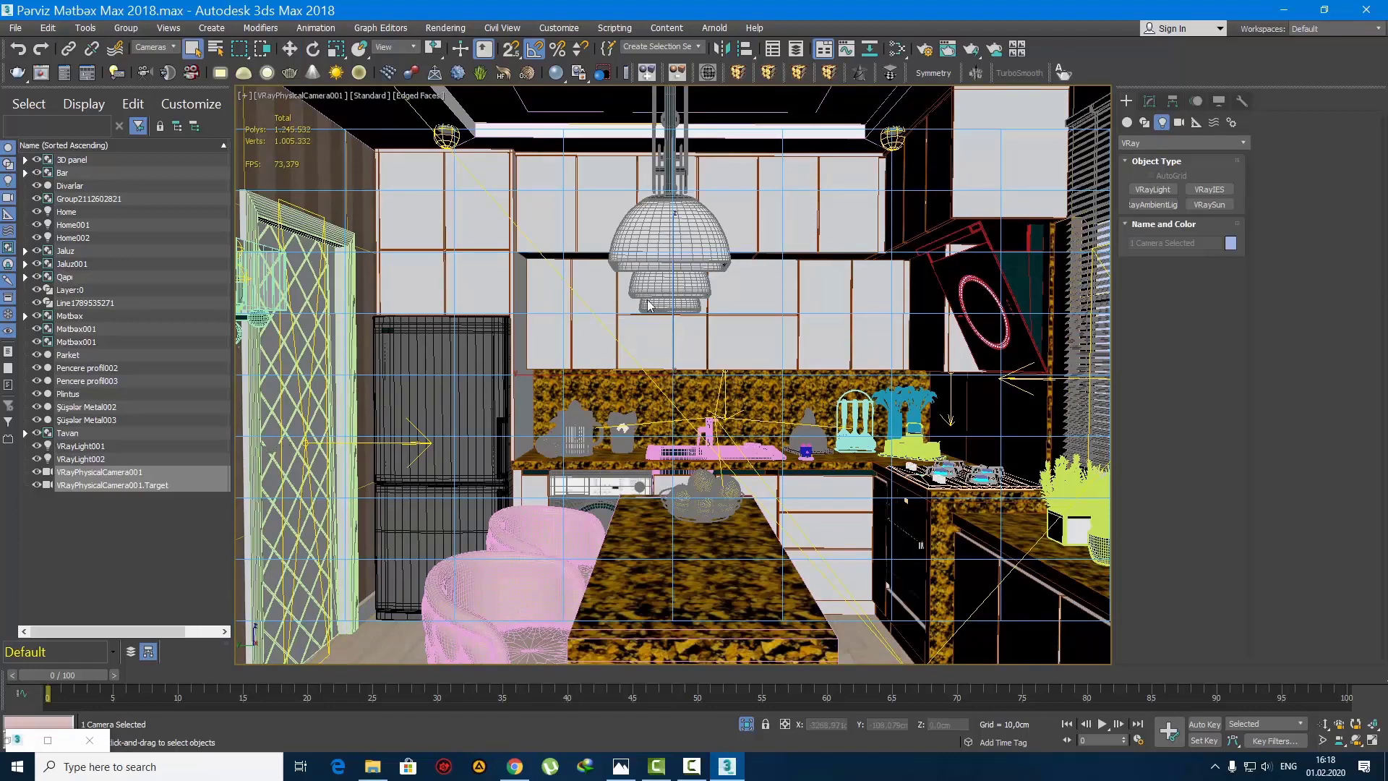
pyautogui.click(156, 51)
pyautogui.click(156, 62)
pyautogui.click(661, 265)
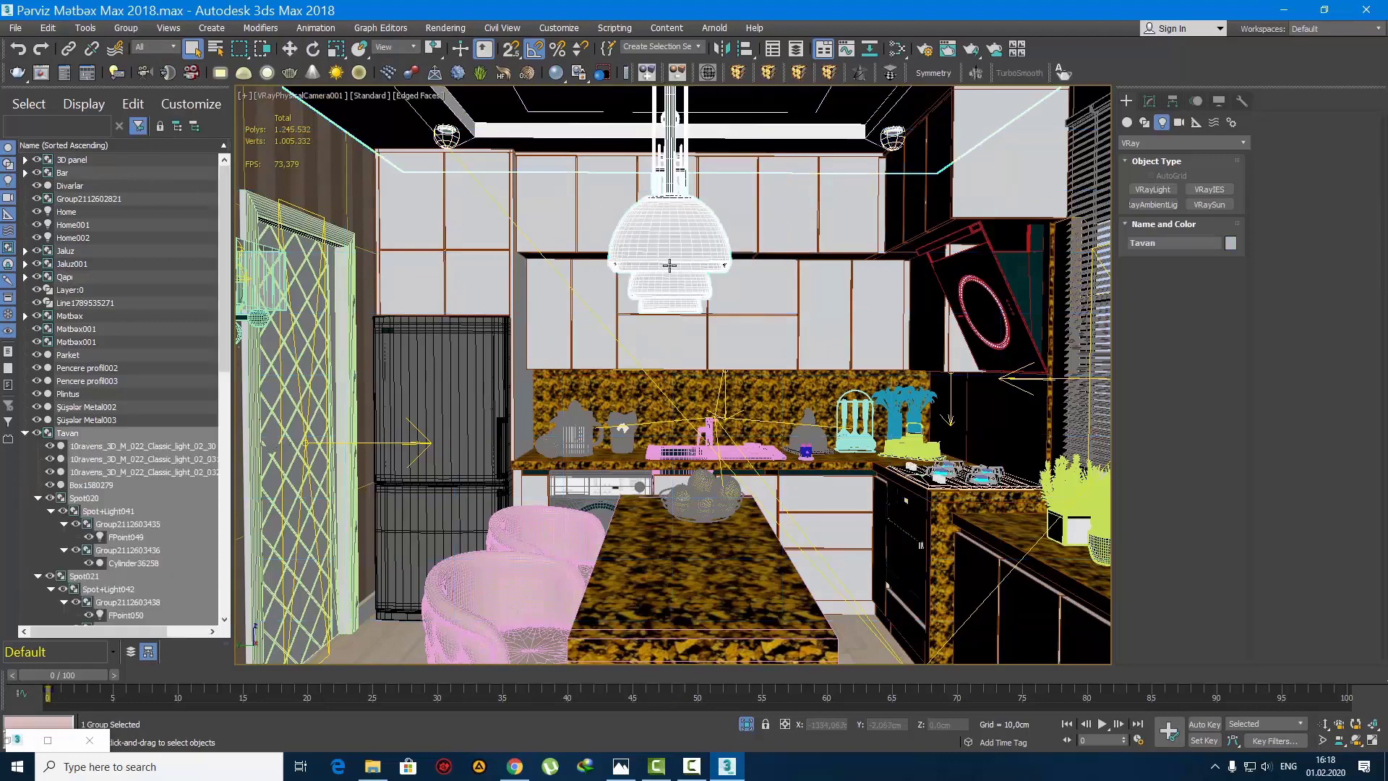
pyautogui.press('f')
pyautogui.hotkey('alt', 'q')
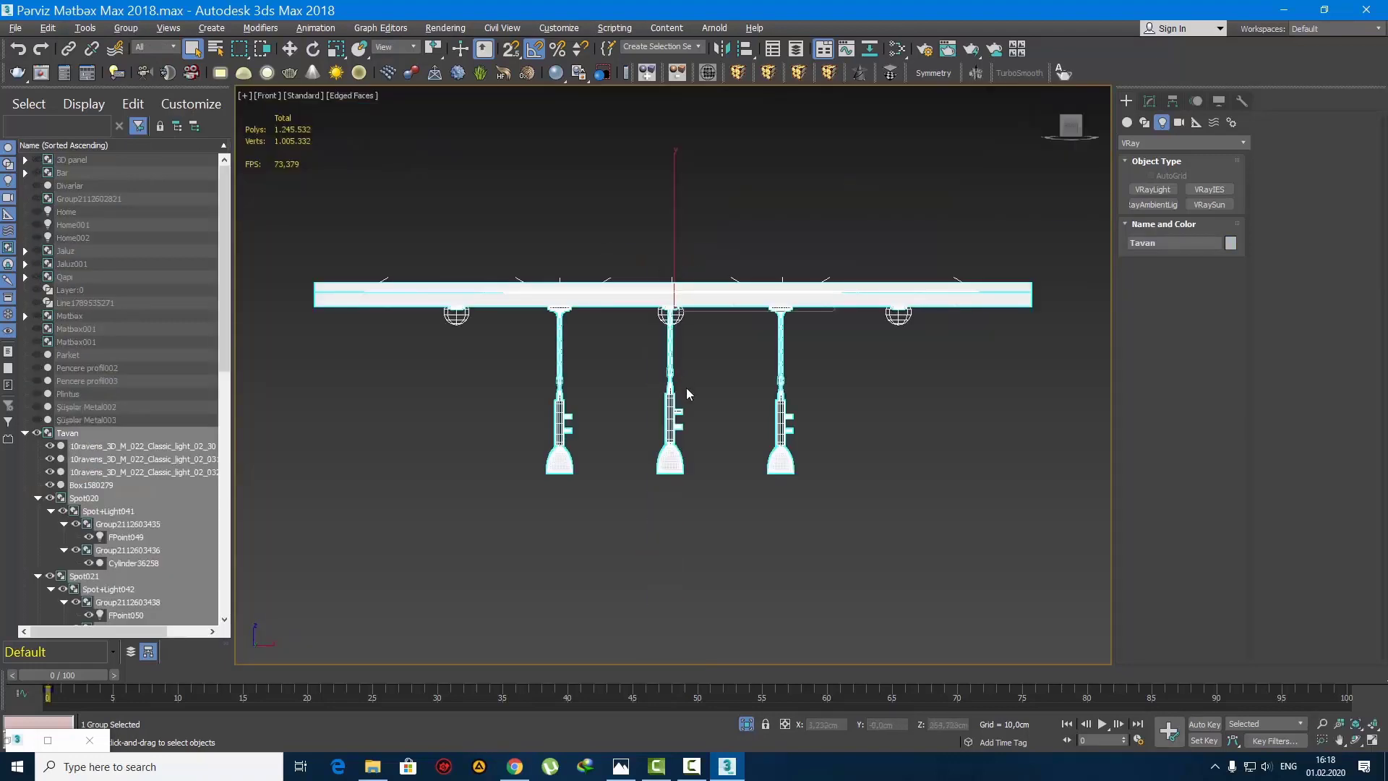
pyautogui.click(125, 28)
pyautogui.click(138, 93)
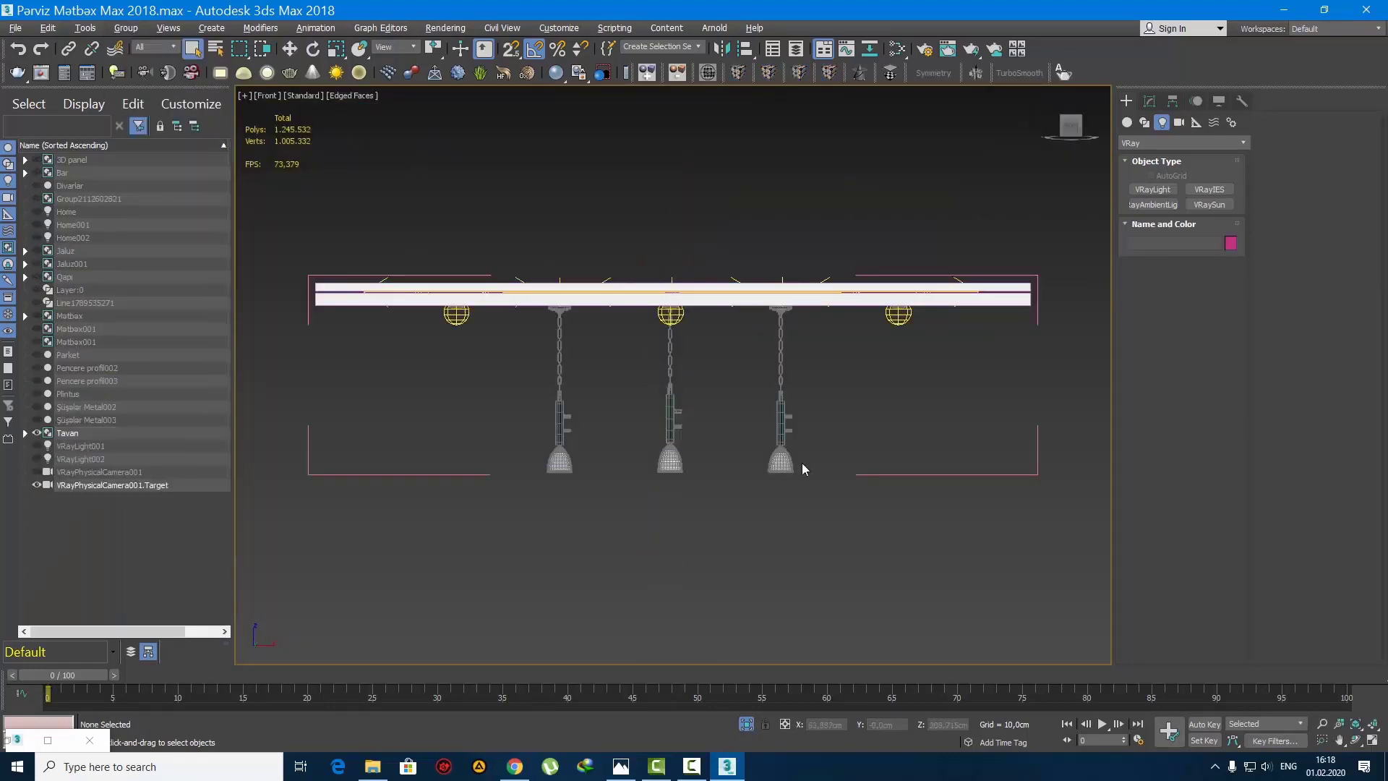
# Step: Select the three pendants, apply an FFD 2x2x2 modifier, and raise them below the ceiling in the front view
pyautogui.moveTo(814, 503); pyautogui.dragTo(540, 417)
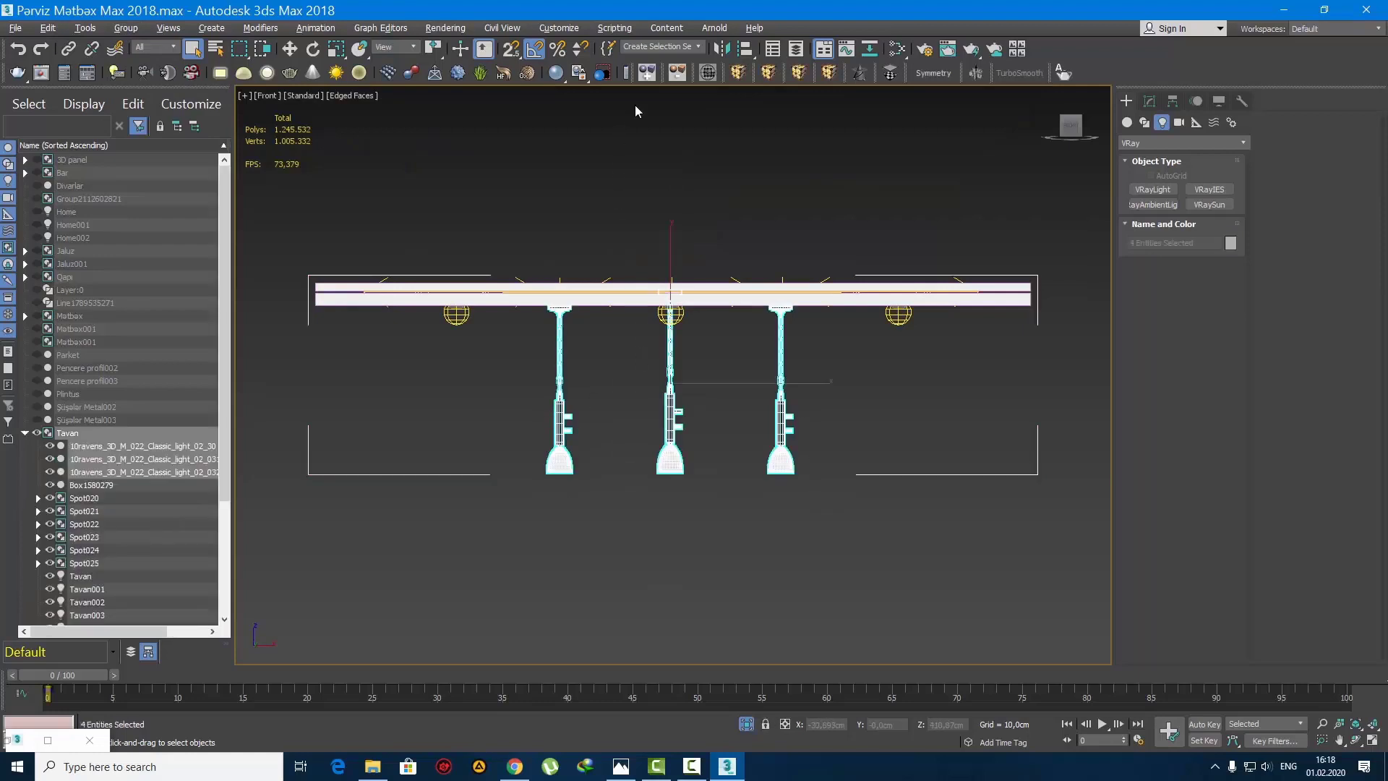
pyautogui.click(737, 72)
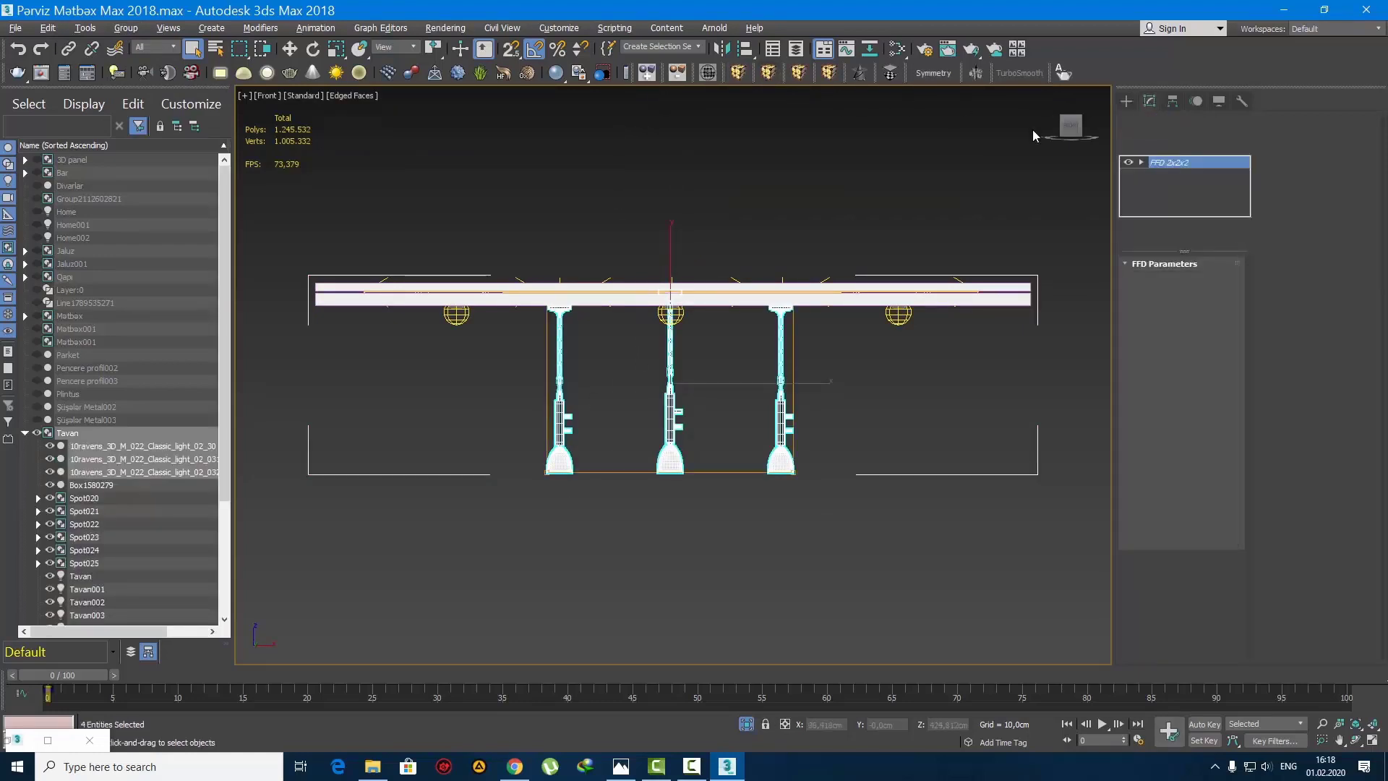
pyautogui.press('z')
pyautogui.press('w')
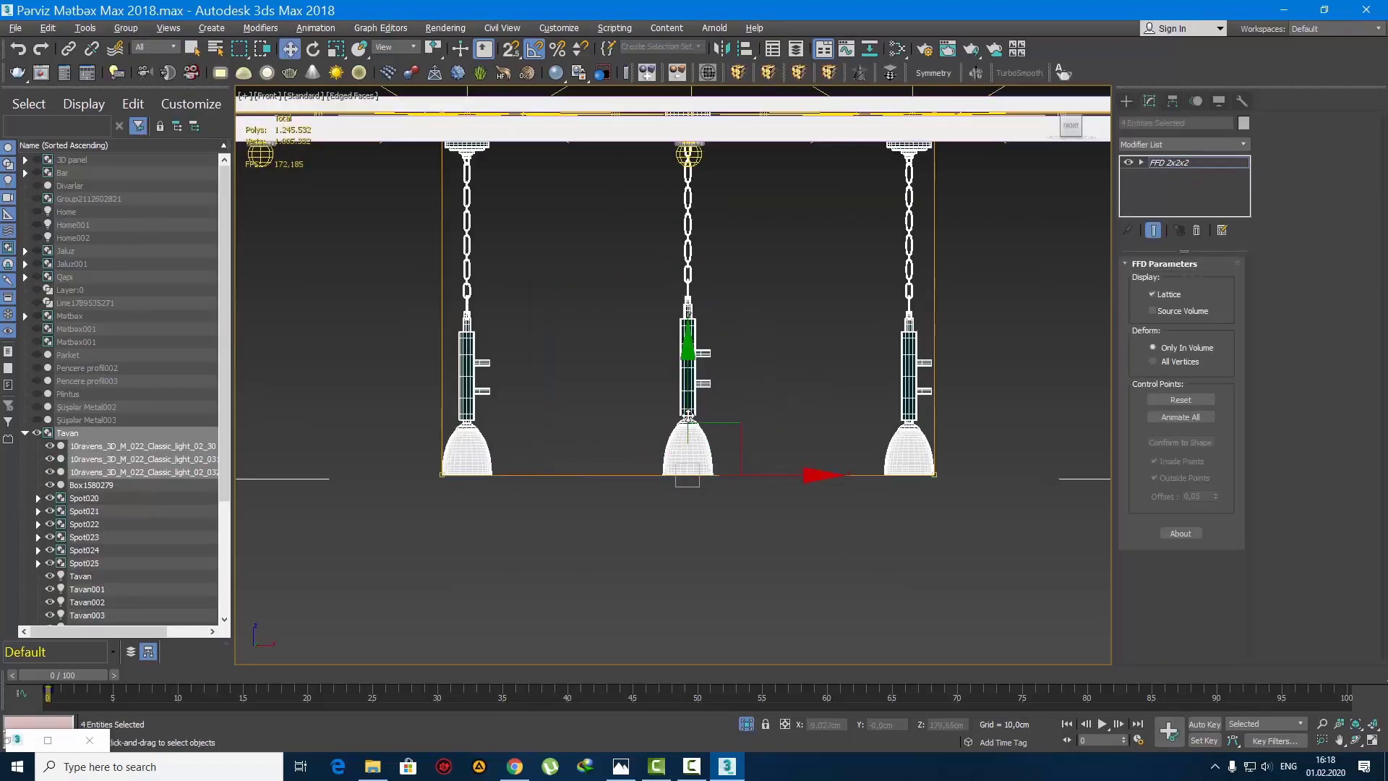
pyautogui.moveTo(685, 329); pyautogui.dragTo(697, 242)
pyautogui.moveTo(676, 347); pyautogui.dragTo(677, 347, button='middle')
pyautogui.scroll(-4, 677, 348)
pyautogui.scroll(2, 682, 364)
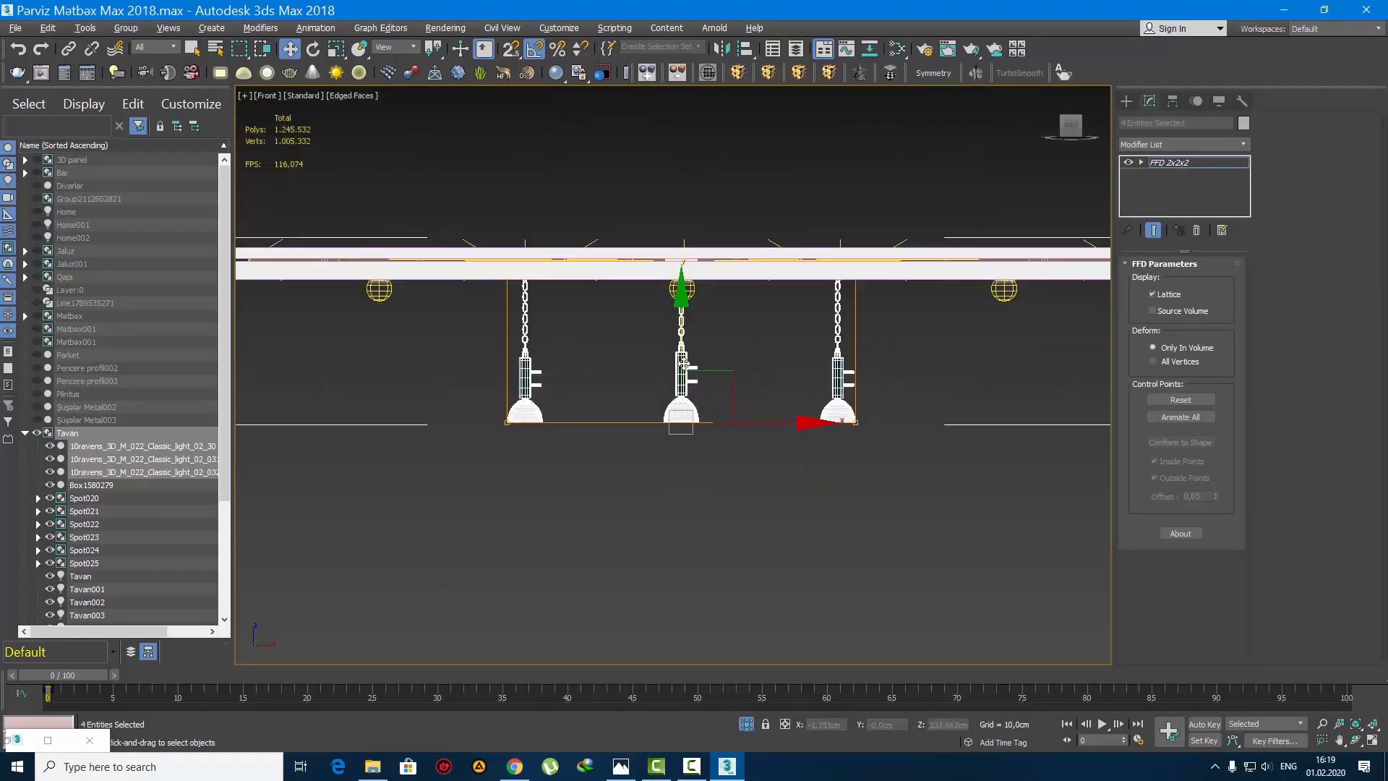
# Step: Examine the pendants beneath the ceiling from several angles in the perspective view
pyautogui.press('p')
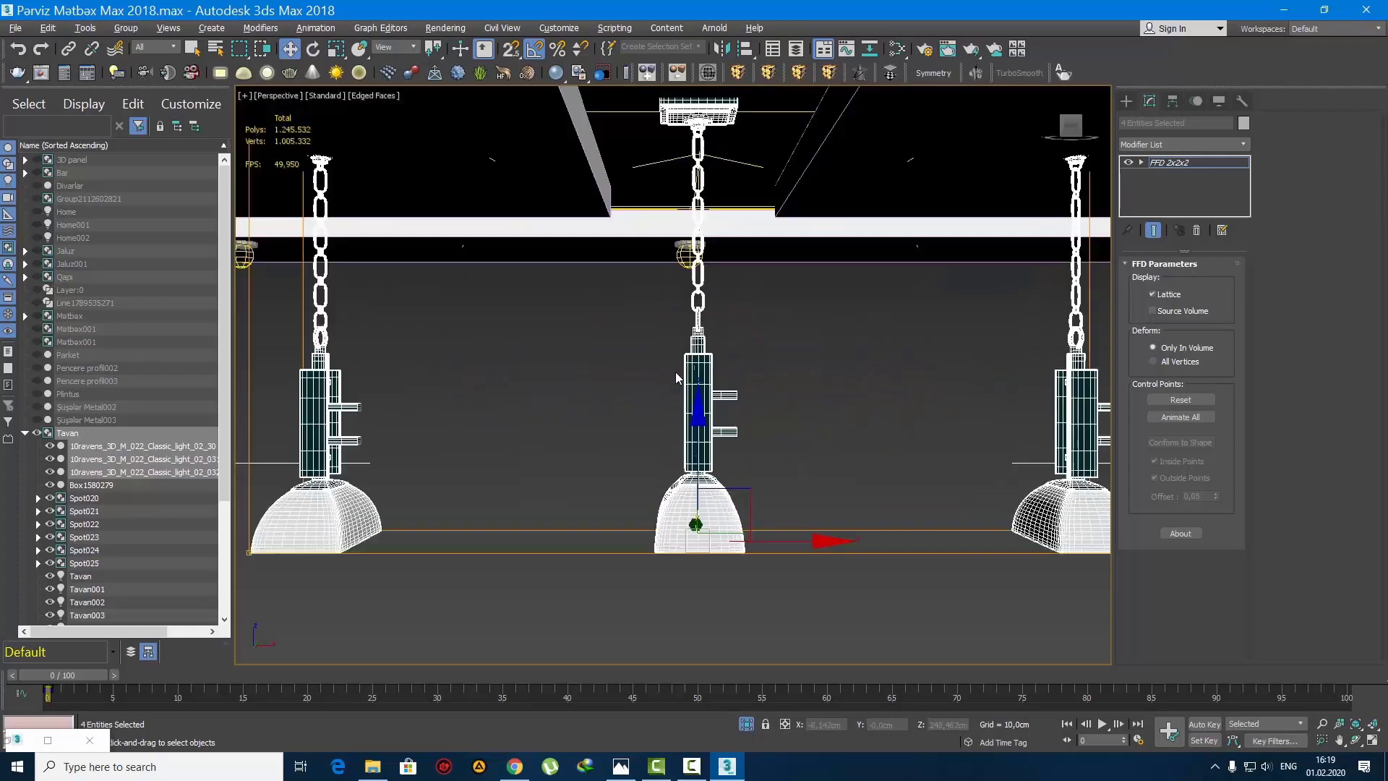
pyautogui.scroll(-3, 683, 377)
pyautogui.keyDown('alt'); pyautogui.moveTo(682, 377); pyautogui.dragTo(596, 325, button='middle'); pyautogui.keyUp('alt')
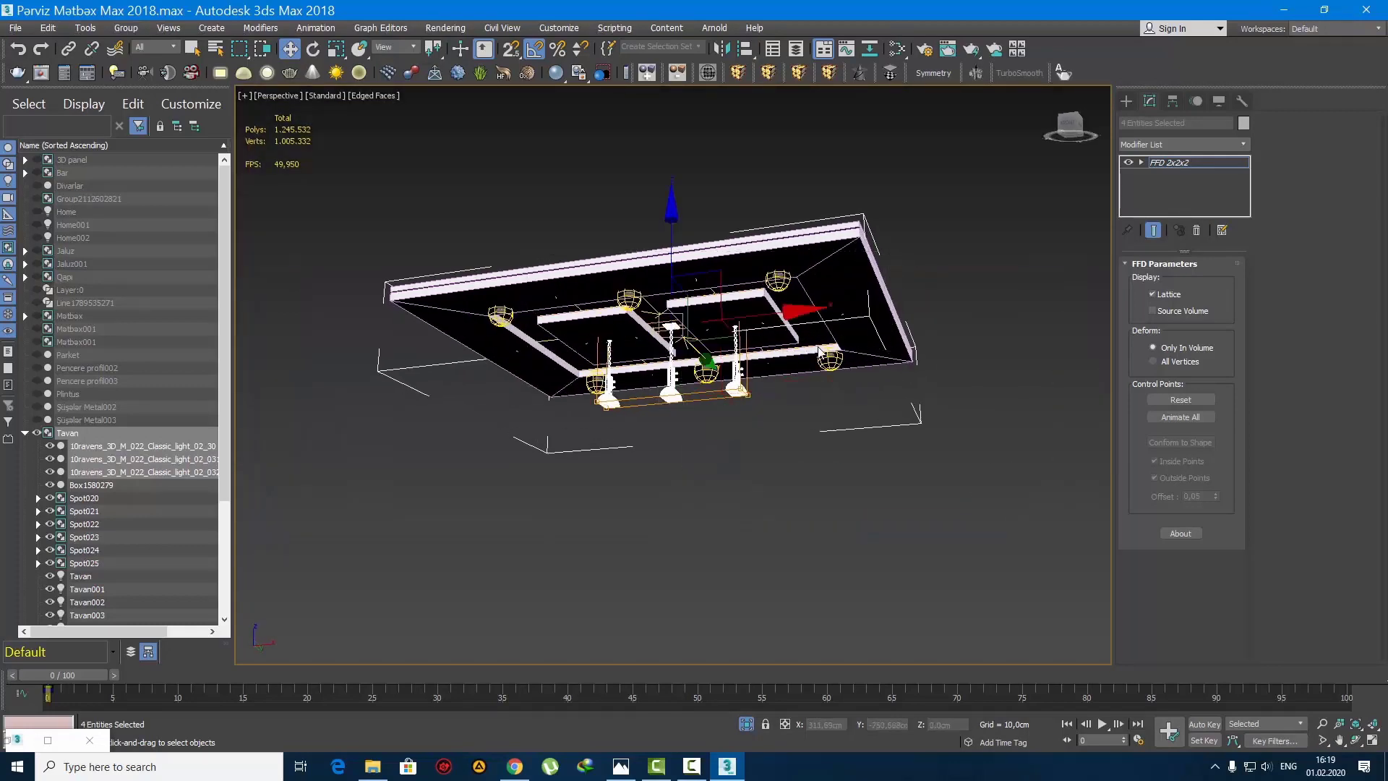
pyautogui.scroll(8, 694, 318)
pyautogui.moveTo(570, 267); pyautogui.dragTo(553, 231)
pyautogui.scroll(-5, 568, 293)
# Step: Leave the pendants' modifier settings, return to the camera view, and end the isolation to show the whole kitchen
pyautogui.moveTo(1094, 136); pyautogui.dragTo(1084, 140)
pyautogui.click(1126, 101)
pyautogui.press('q')
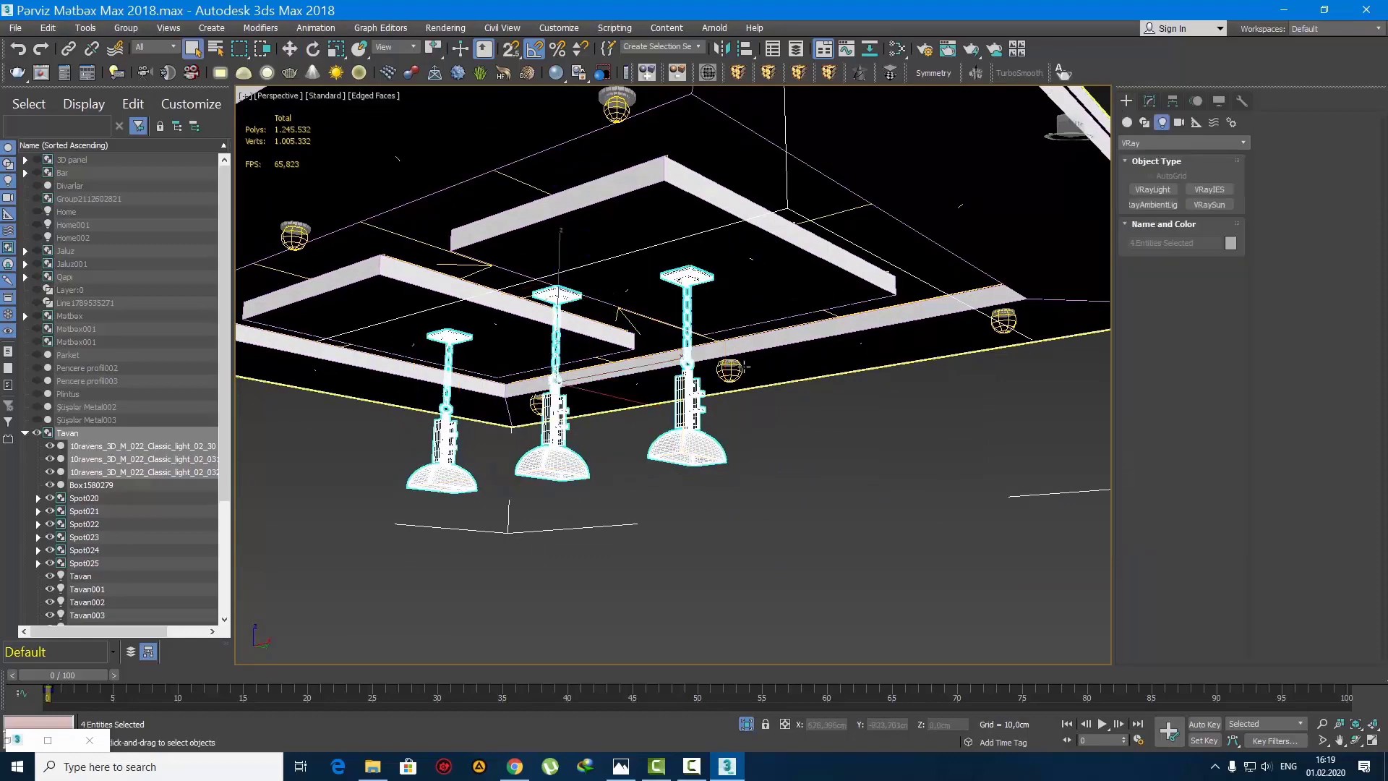
pyautogui.press('c')
pyautogui.rightClick(671, 321)
pyautogui.click(721, 251)
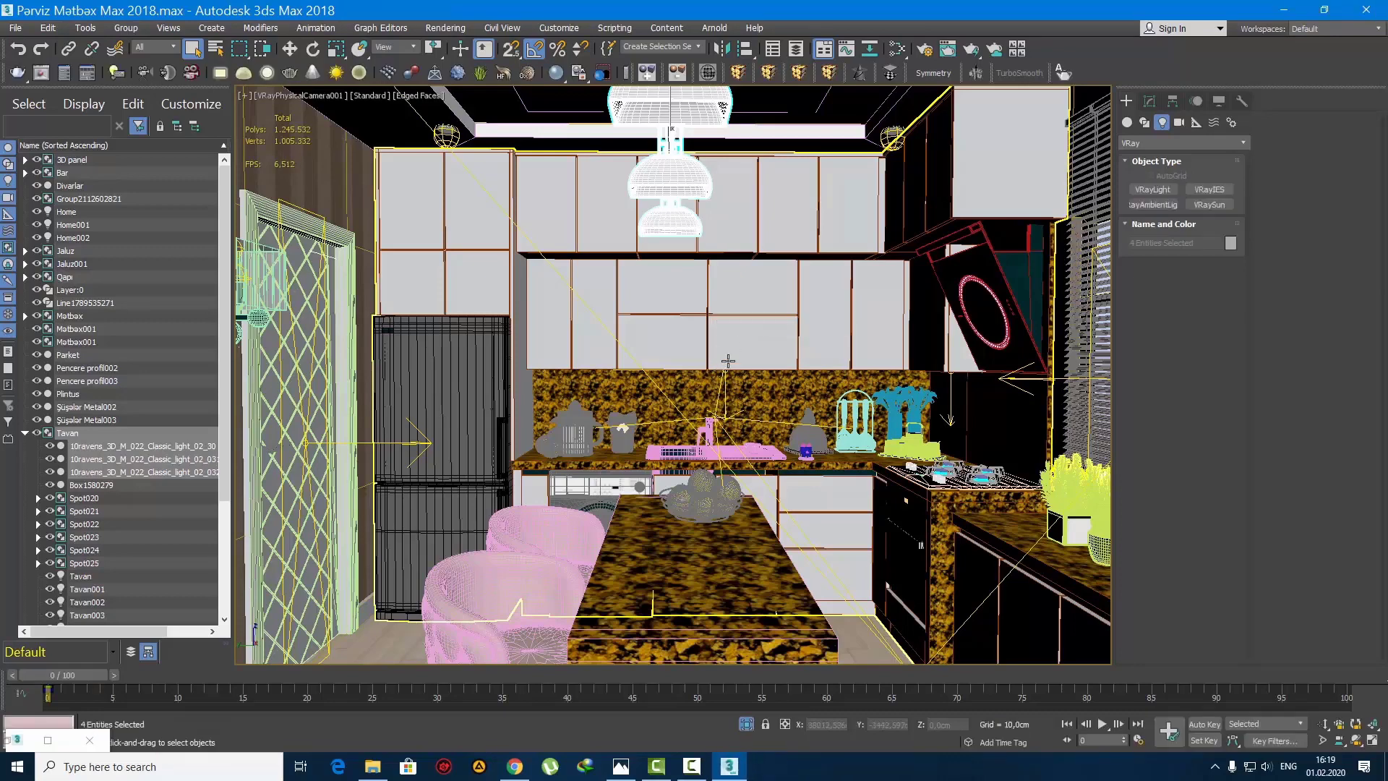
# Step: Select the camera from its own view to review its parameters, and render the view at 1600 x 900, closing the frame buffer when finished
pyautogui.click(270, 97)
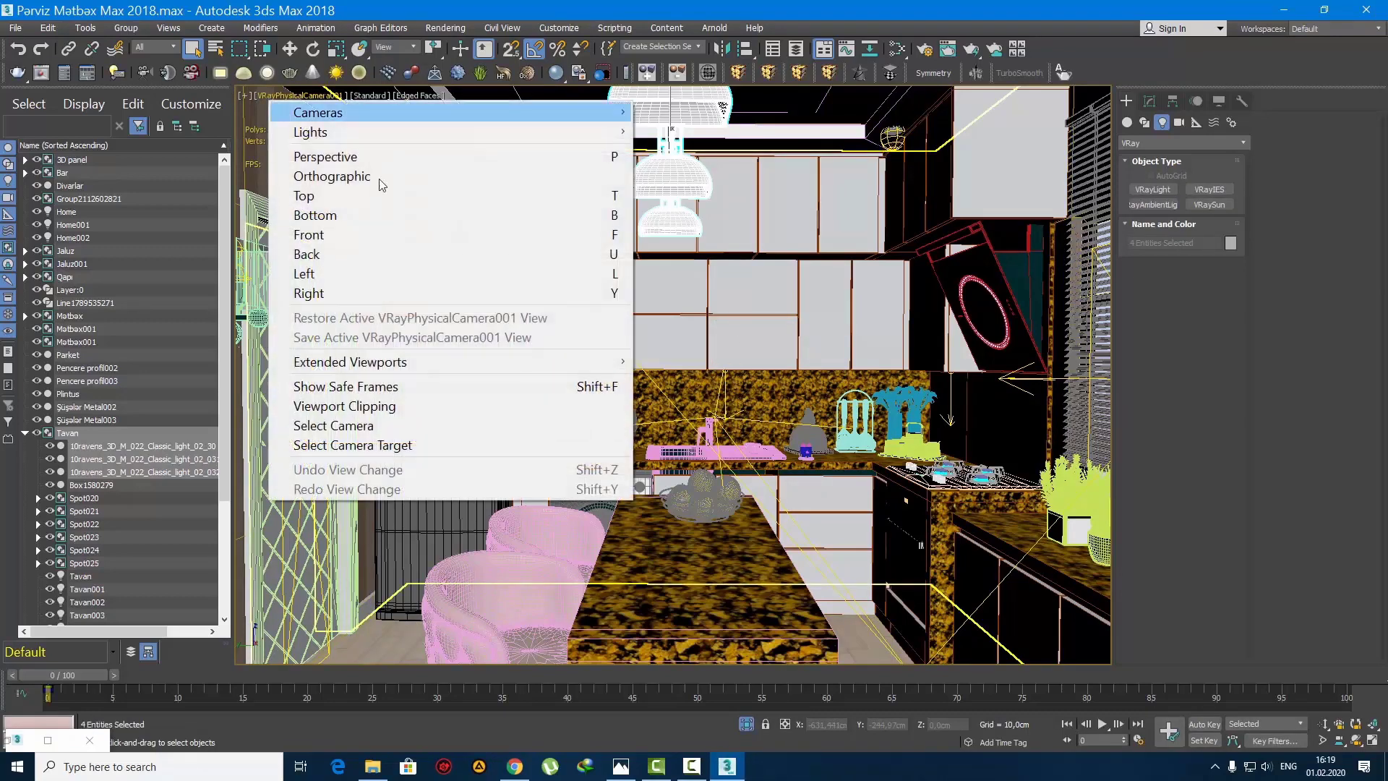
pyautogui.click(393, 419)
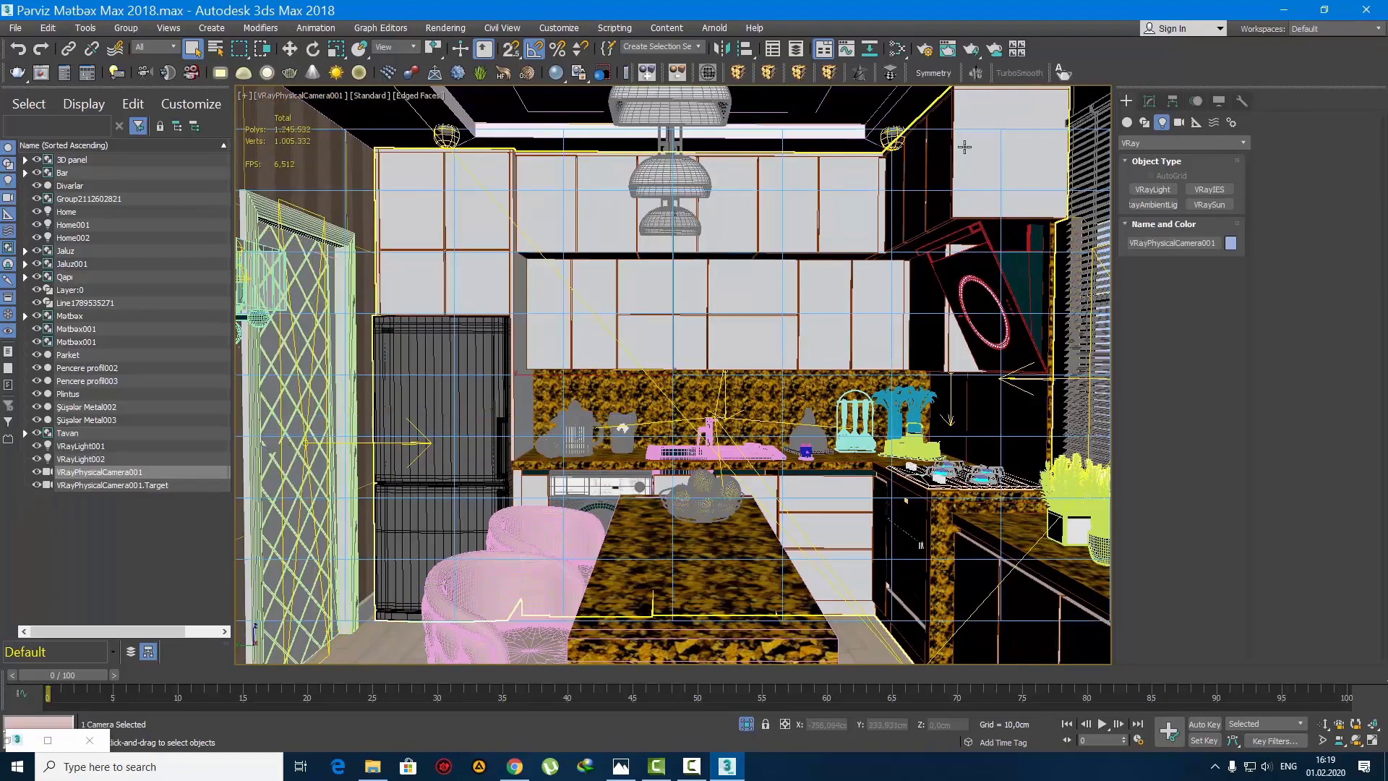
pyautogui.click(1148, 102)
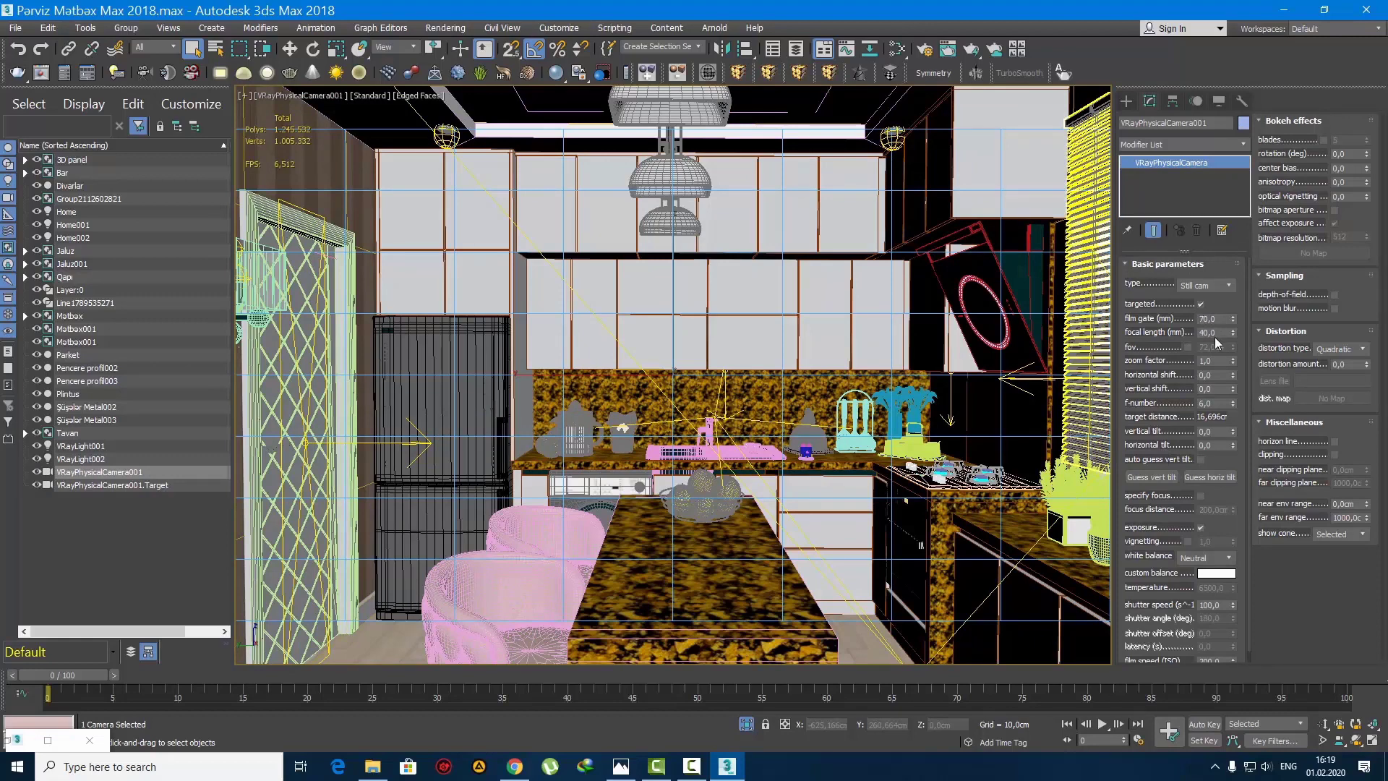
pyautogui.moveTo(1164, 424); pyautogui.dragTo(1168, 391)
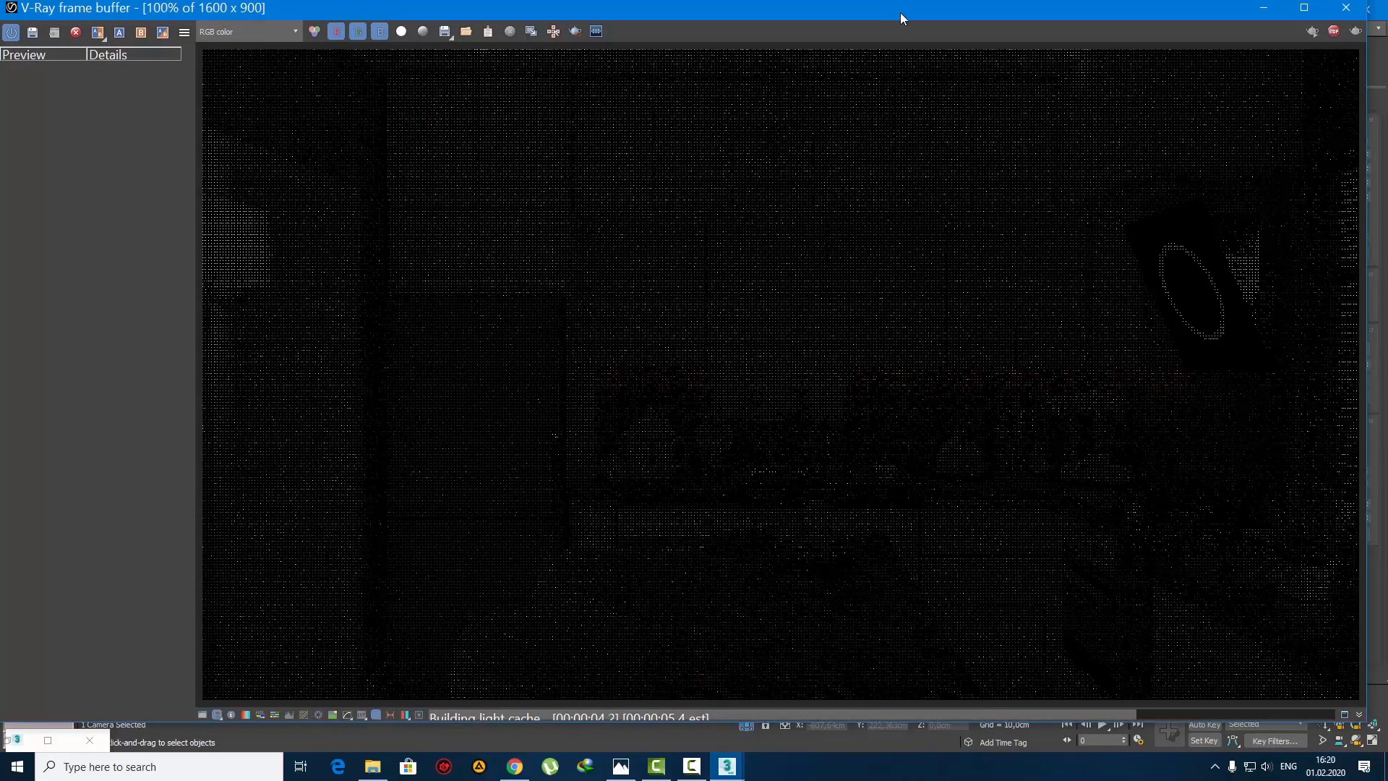
pyautogui.moveTo(900, 12); pyautogui.dragTo(925, 0)
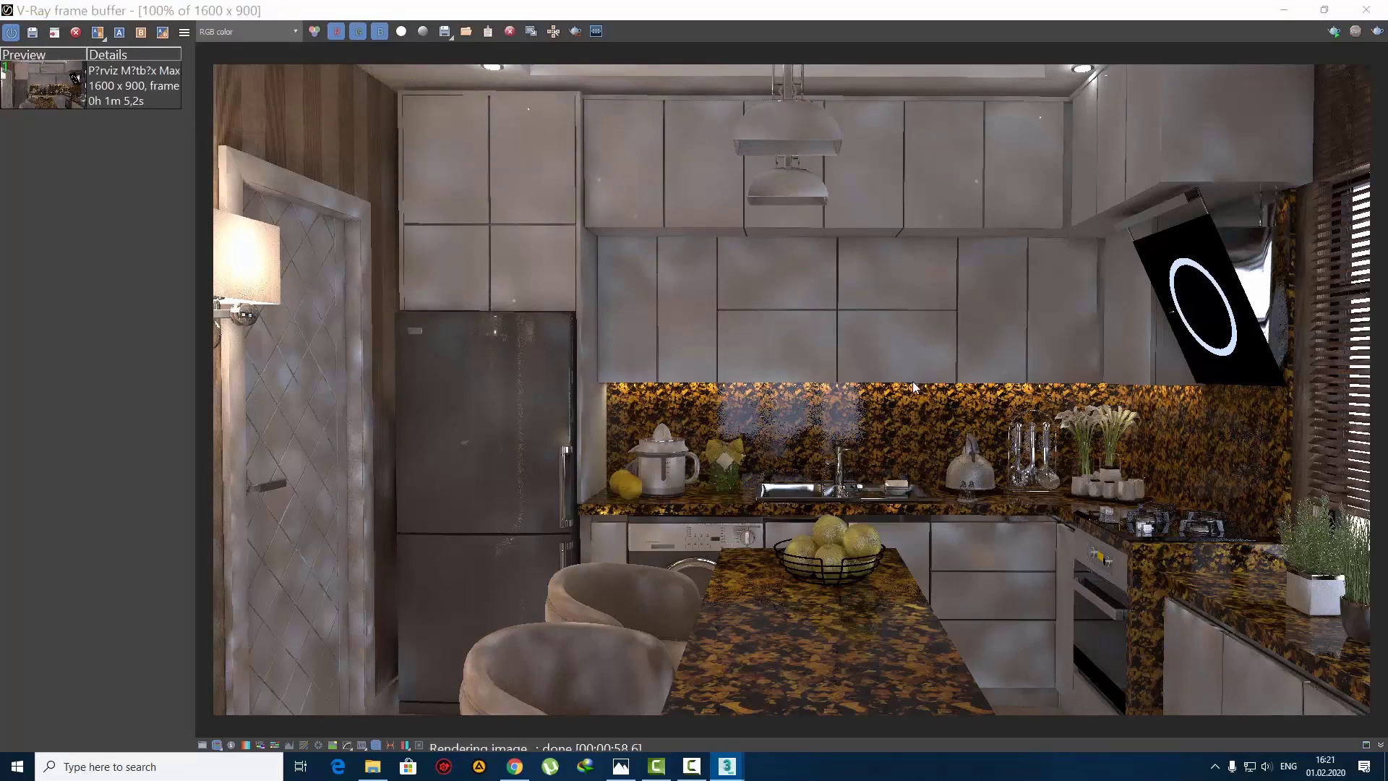
pyautogui.click(1377, 14)
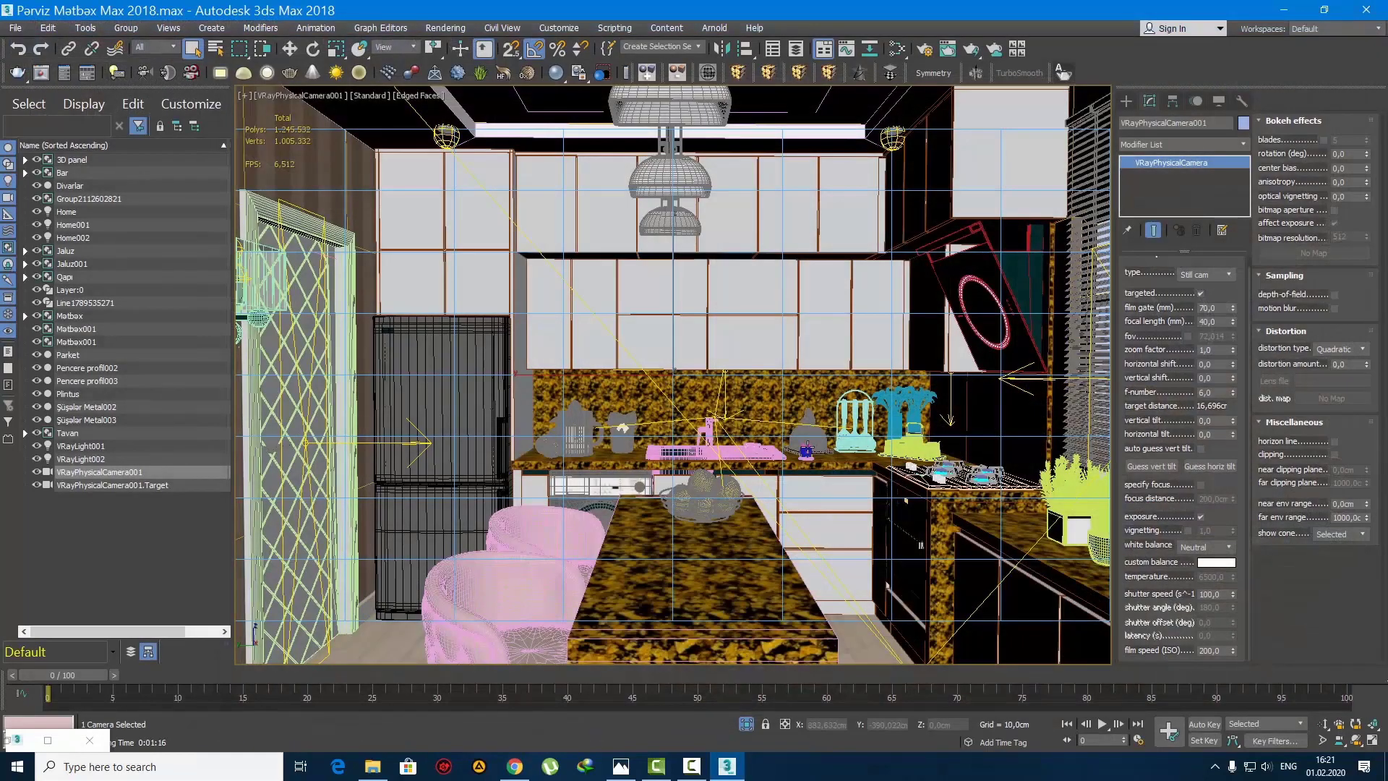
# Step: Restrict the selection filter to Lights and select the Home002 V-Ray light in the camera view
pyautogui.click(159, 47)
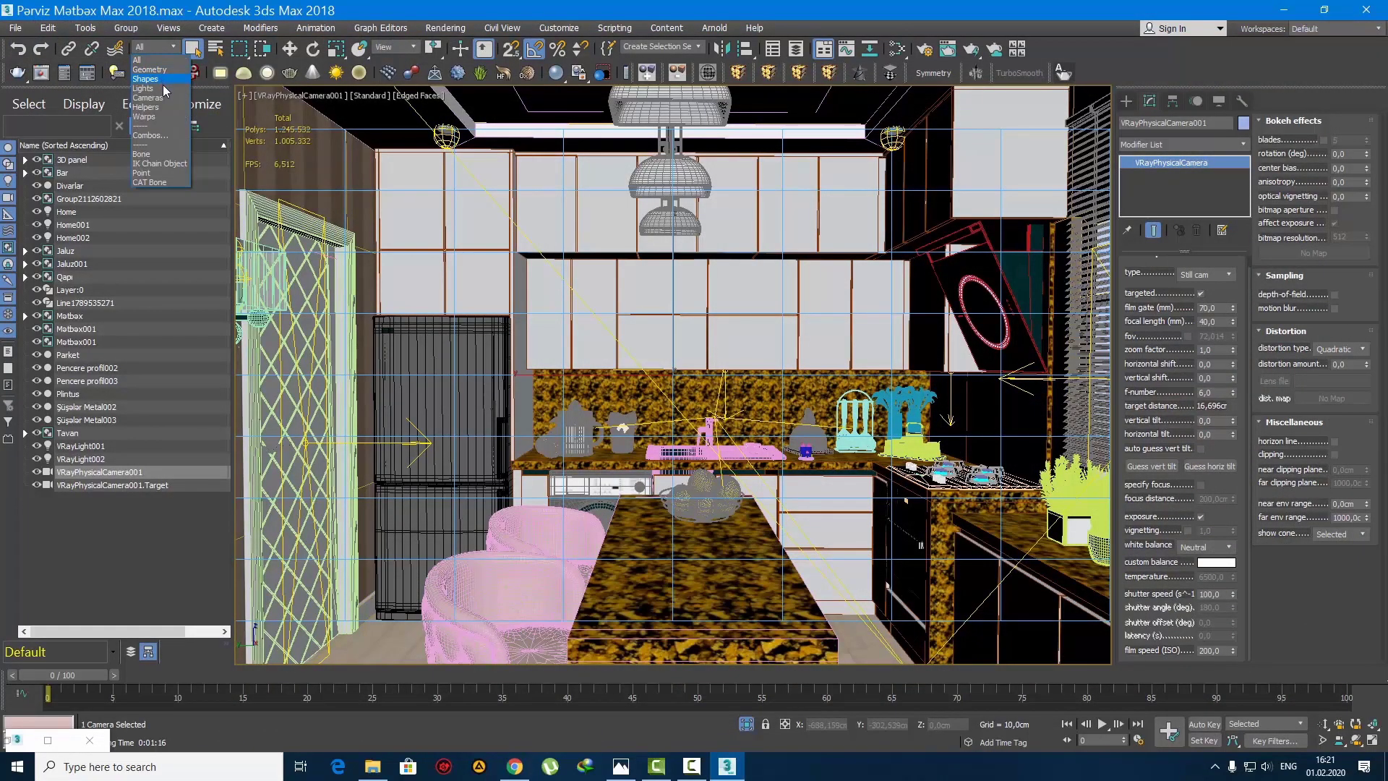
pyautogui.click(145, 88)
pyautogui.click(726, 381)
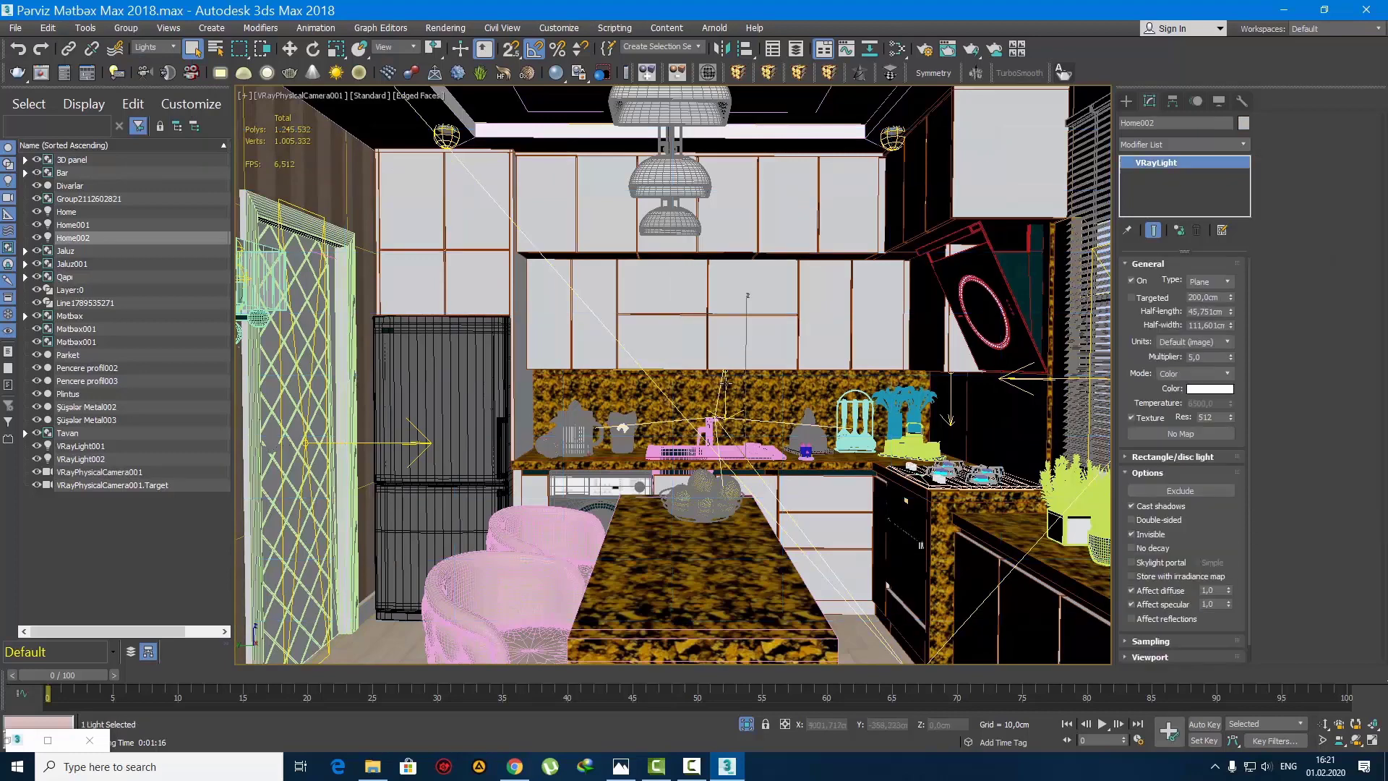